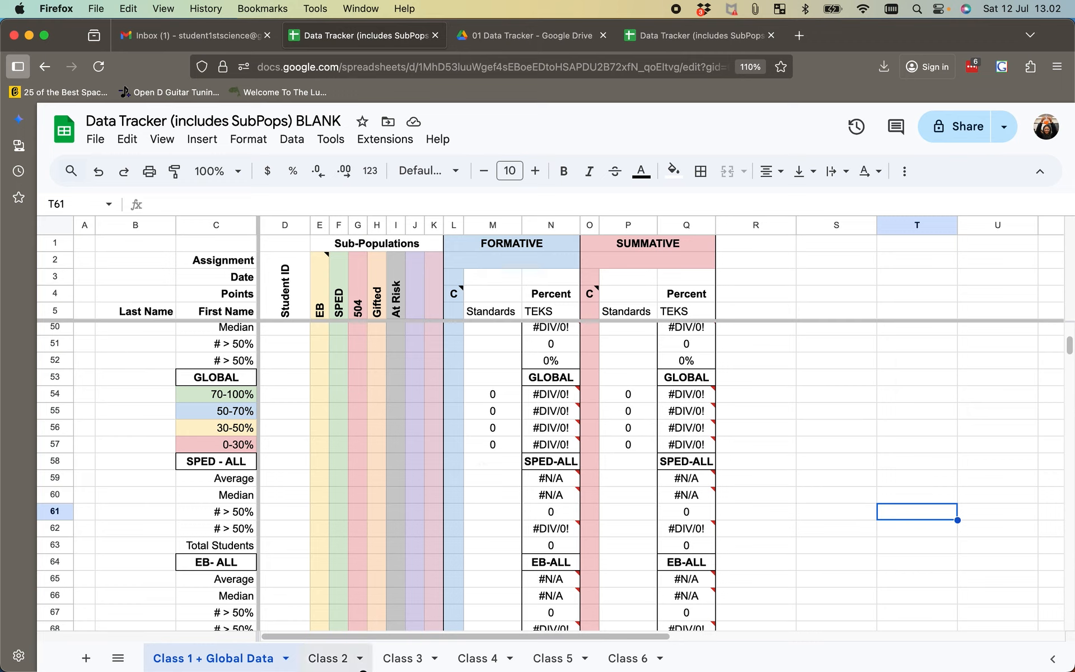
# - View the Class 2 and Class 3 sheets of the blank tracker and return to the Class 1 + Global Data sheet
pyautogui.click(329, 658)
pyautogui.click(409, 663)
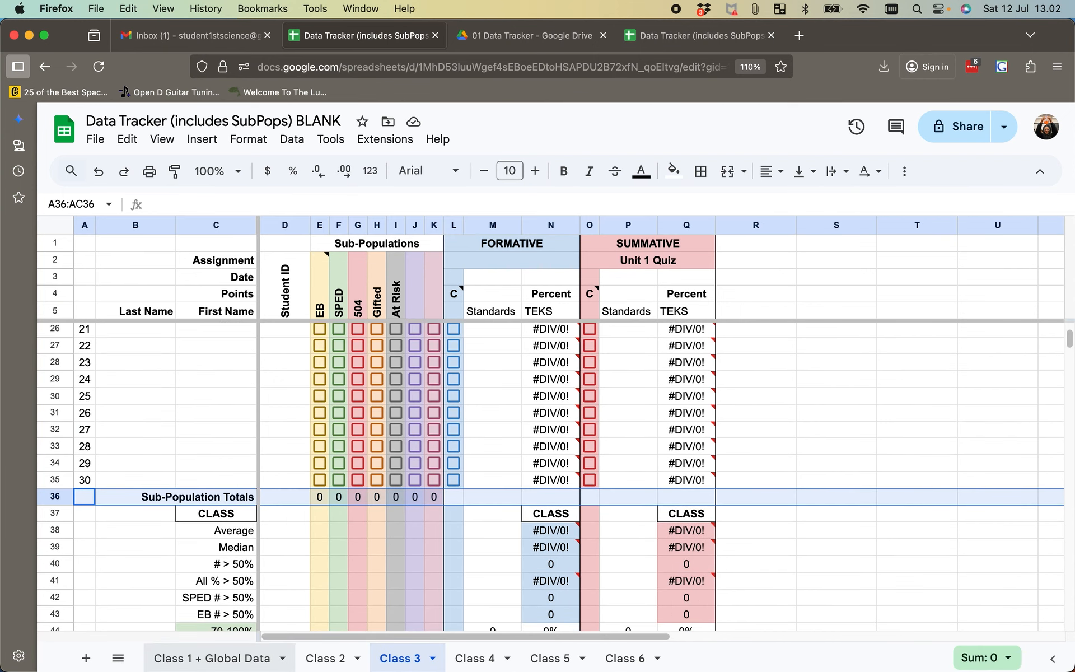
pyautogui.click(213, 659)
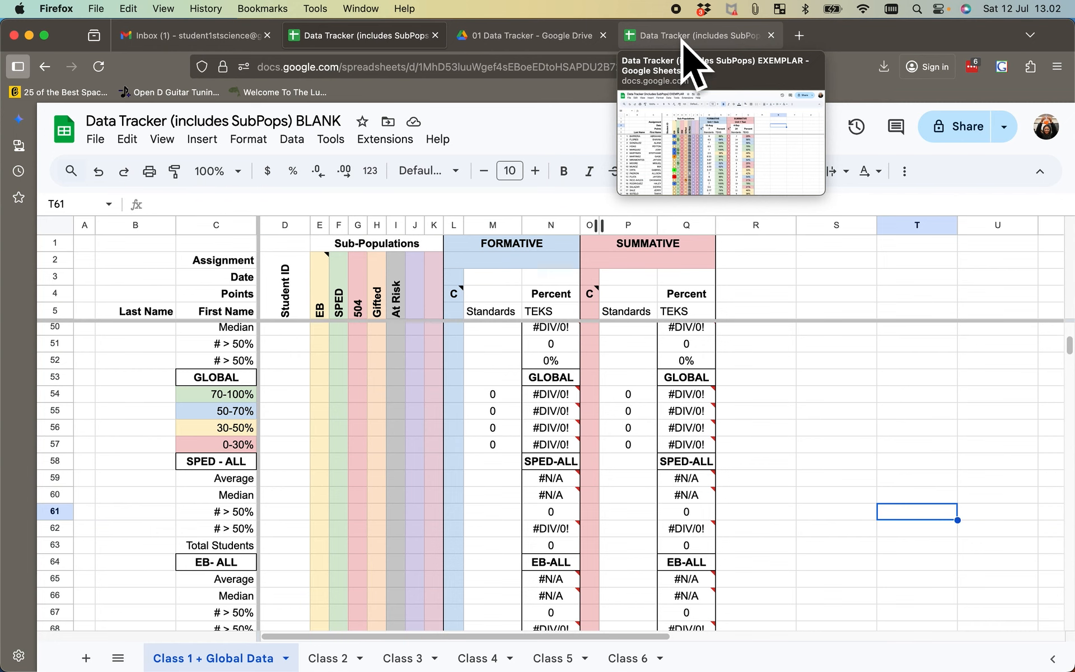
# - Switch to the Data Tracker (includes SubPops) EXEMPLAR spreadsheet and look over its roster, sub-population and assignment columns
pyautogui.click(693, 67)
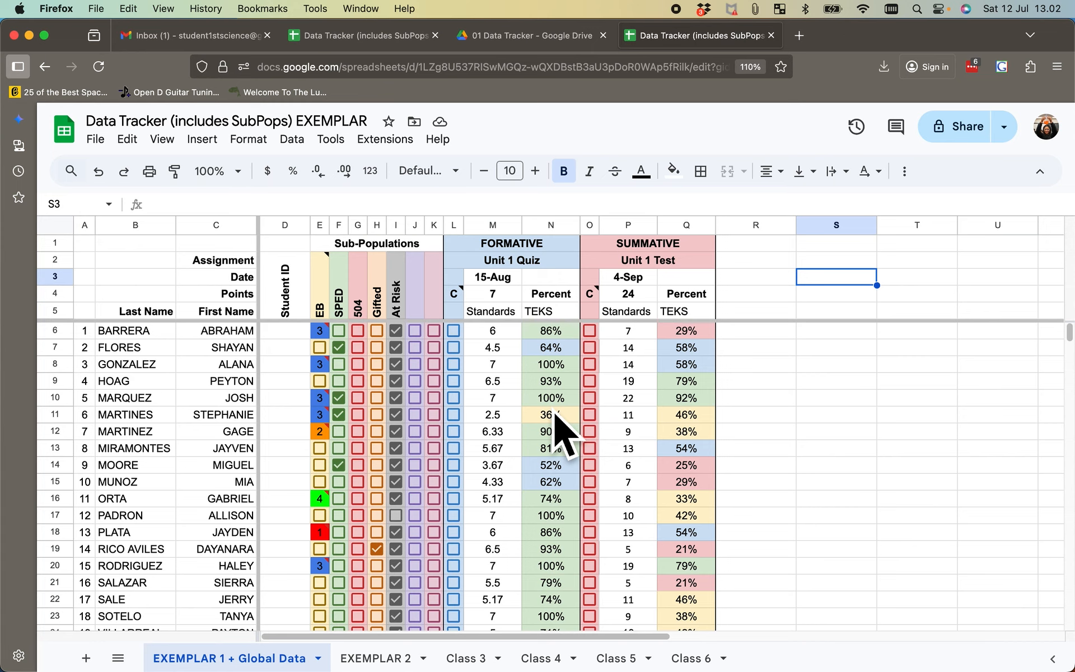
pyautogui.hscroll(3, 556, 434)
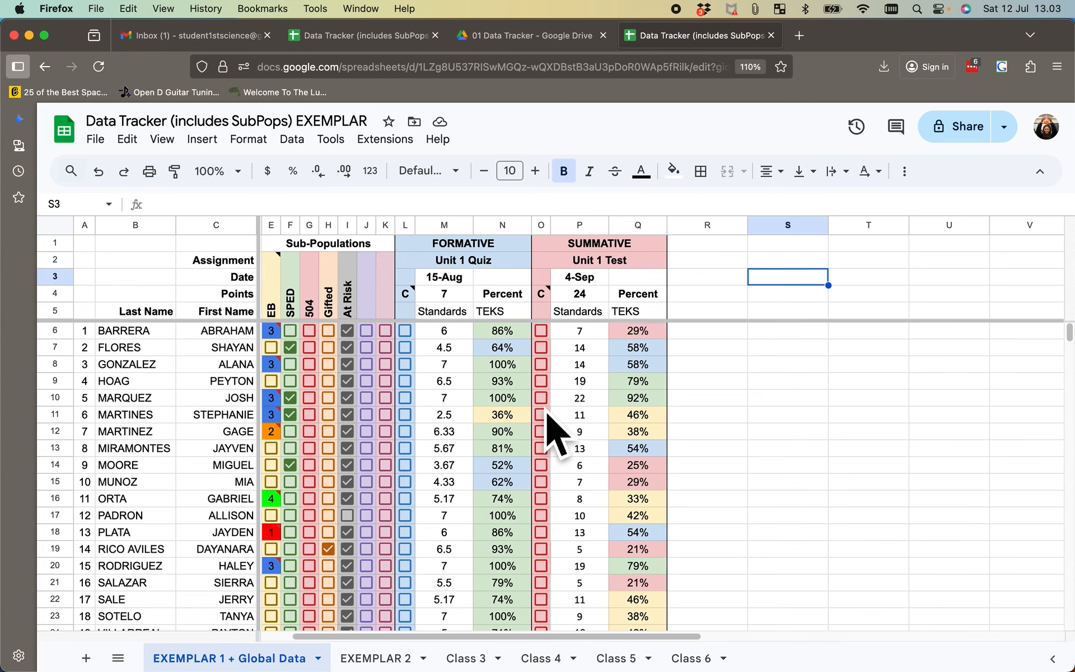
pyautogui.hscroll(-2, 549, 425)
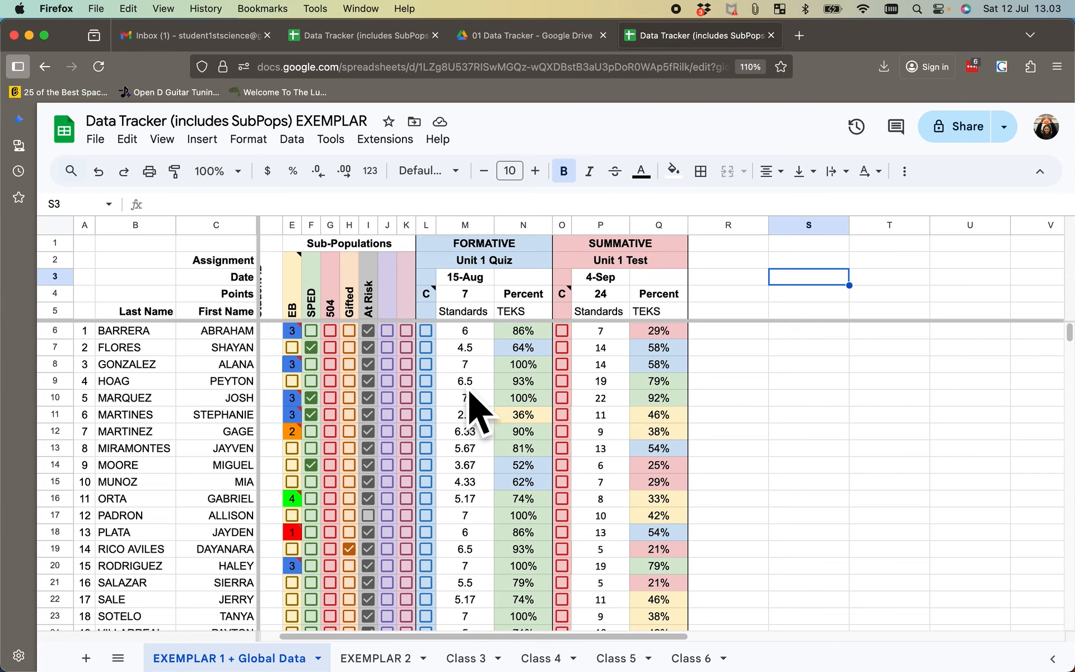
pyautogui.hscroll(-1, 469, 393)
pyautogui.hscroll(-1, 470, 398)
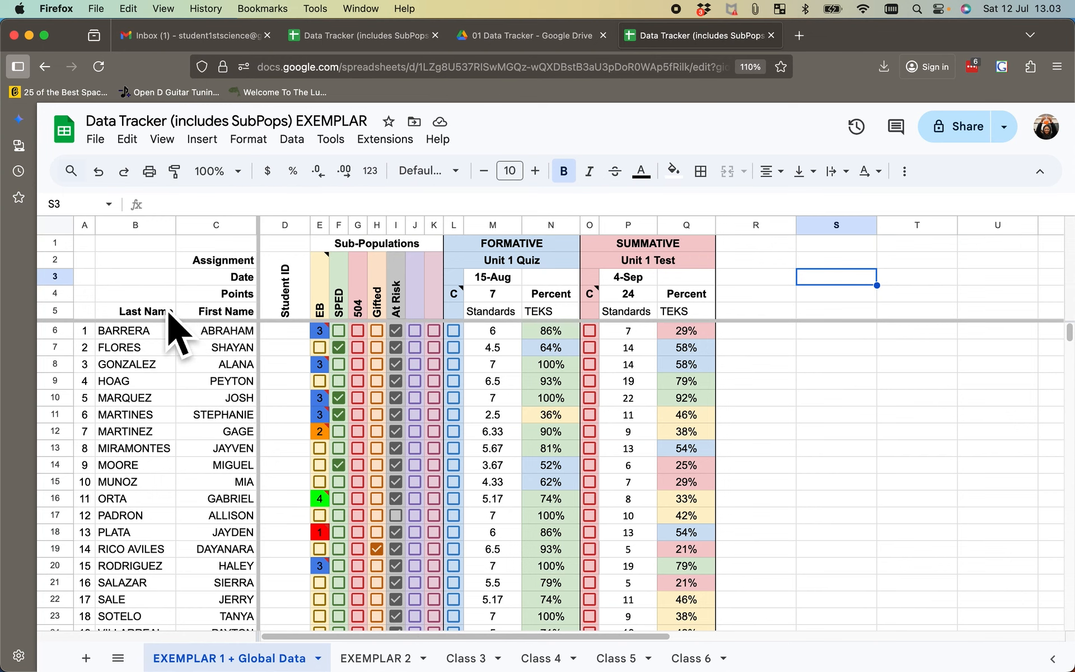
# - Insert one row below row 35 at the end of the student roster and undo the insertion
pyautogui.scroll(-3, 257, 527)
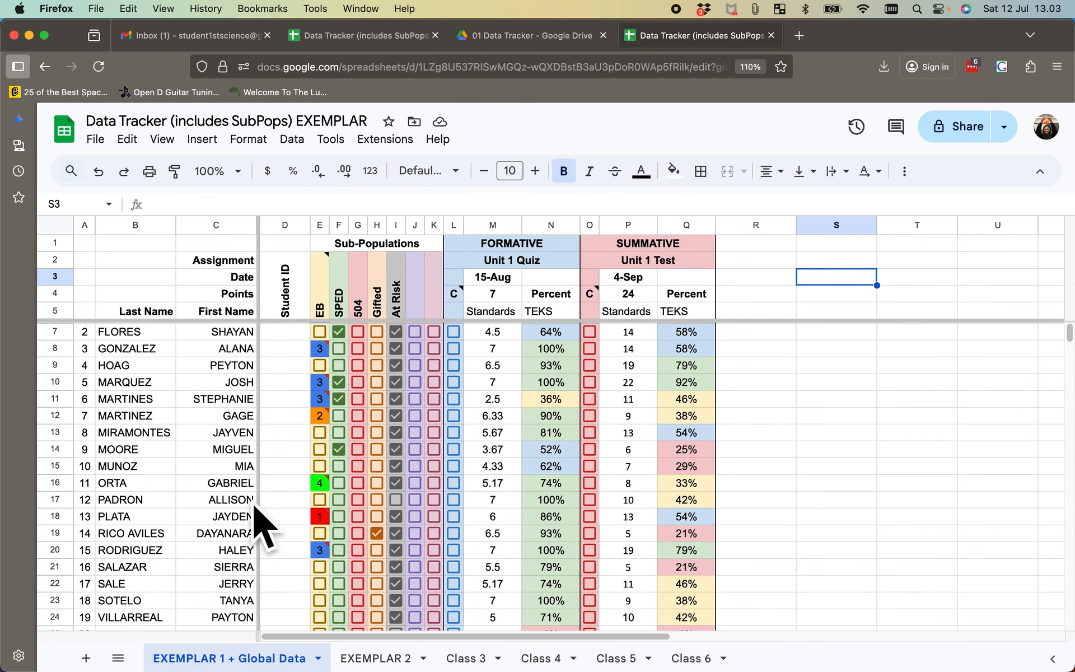
pyautogui.scroll(-5, 250, 528)
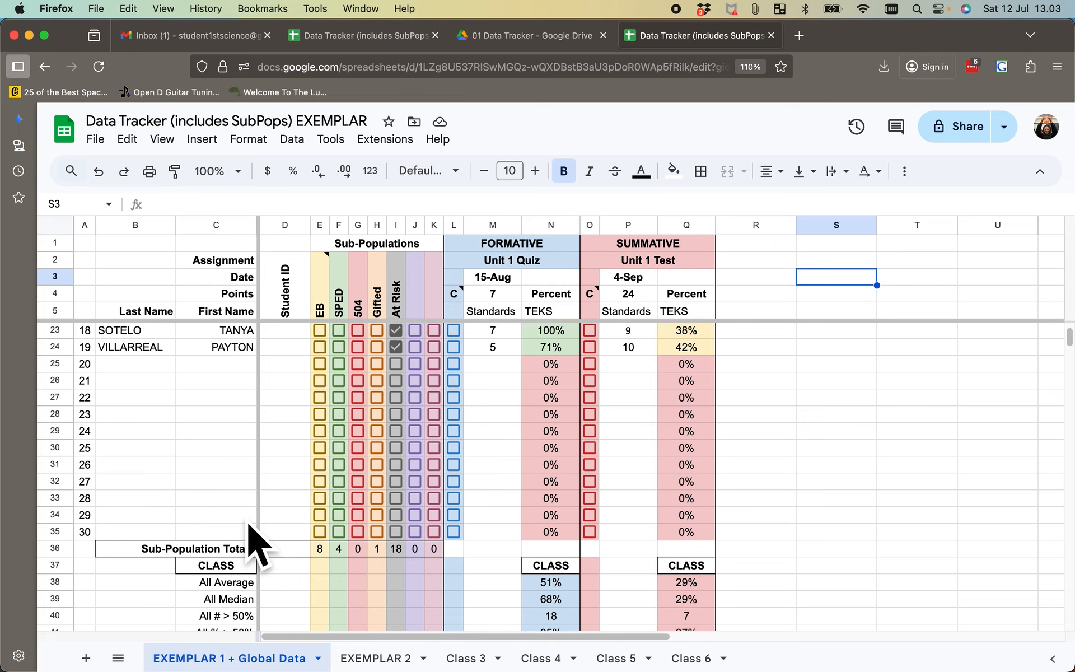
pyautogui.click(63, 533)
pyautogui.click(202, 139)
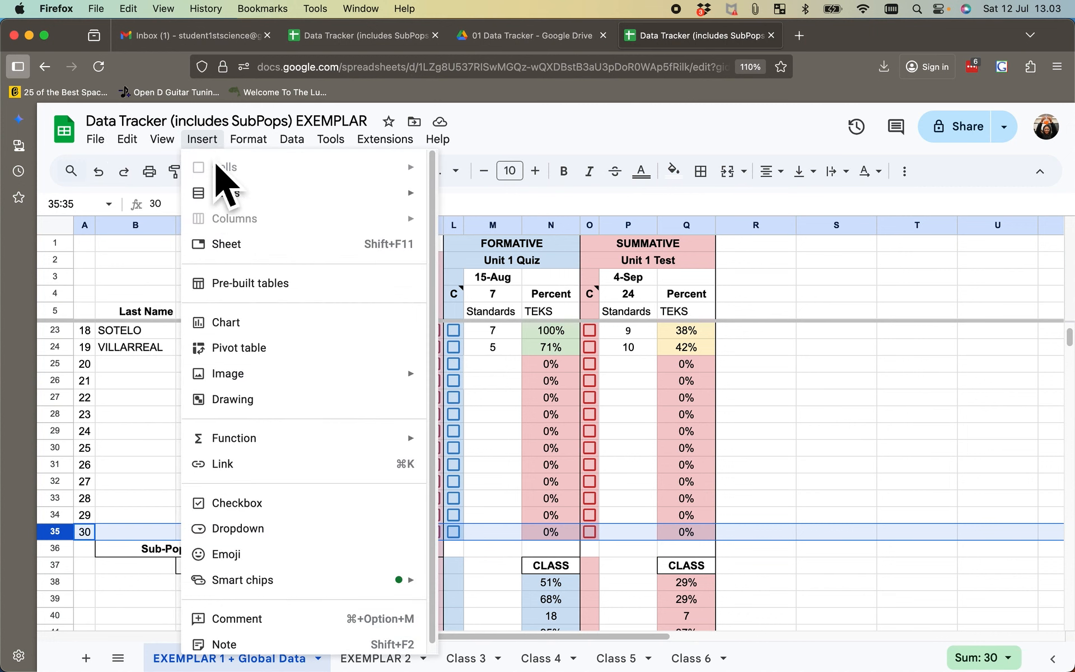
pyautogui.moveTo(241, 193)
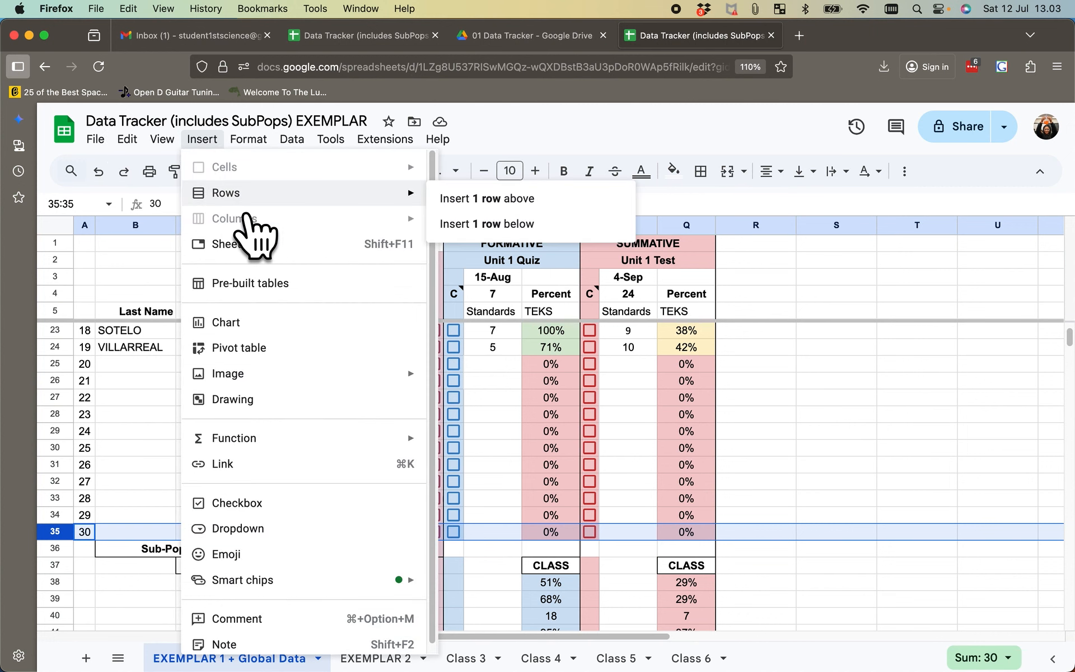
pyautogui.click(500, 226)
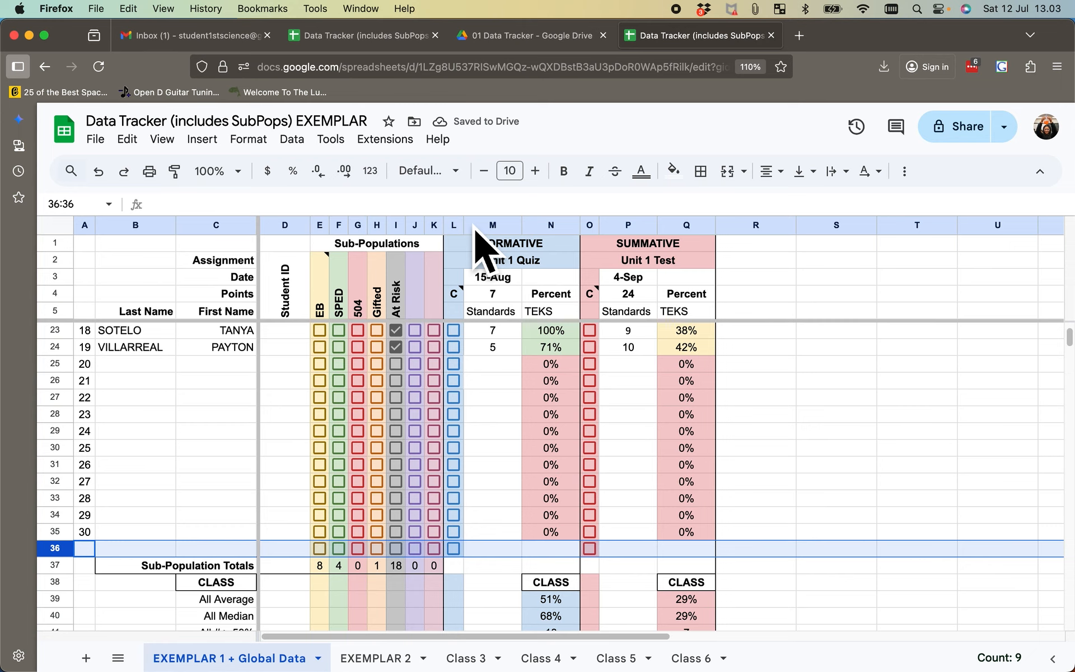
pyautogui.press('super+z')
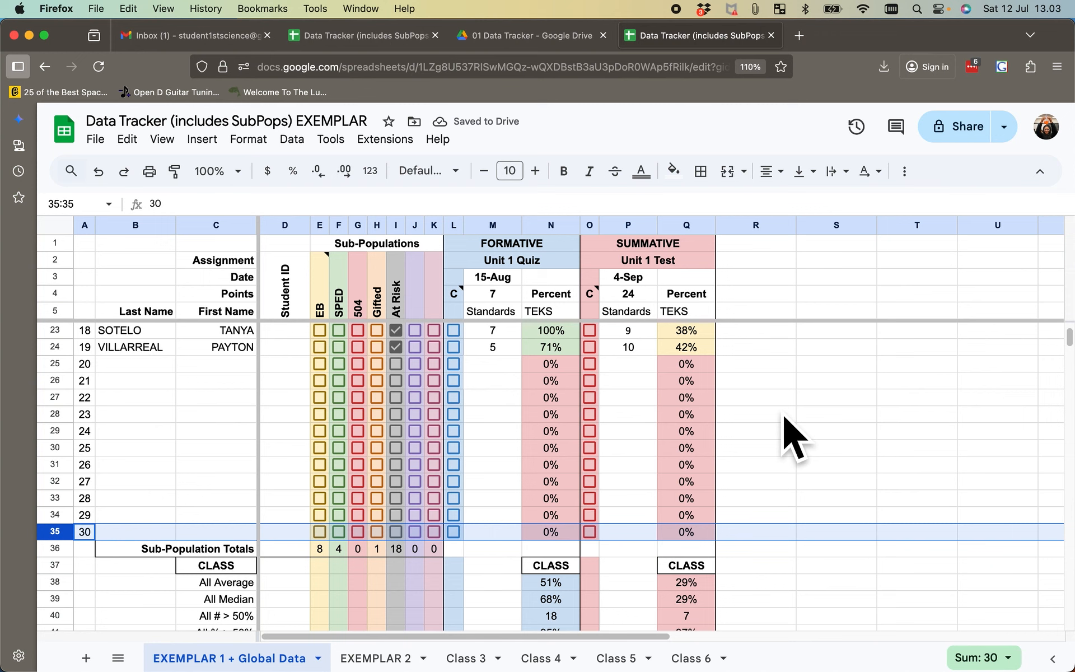
# - Examine the Sub-Populations columns and the Formative and Summative assignment sections across the student roster
pyautogui.scroll(6, 795, 439)
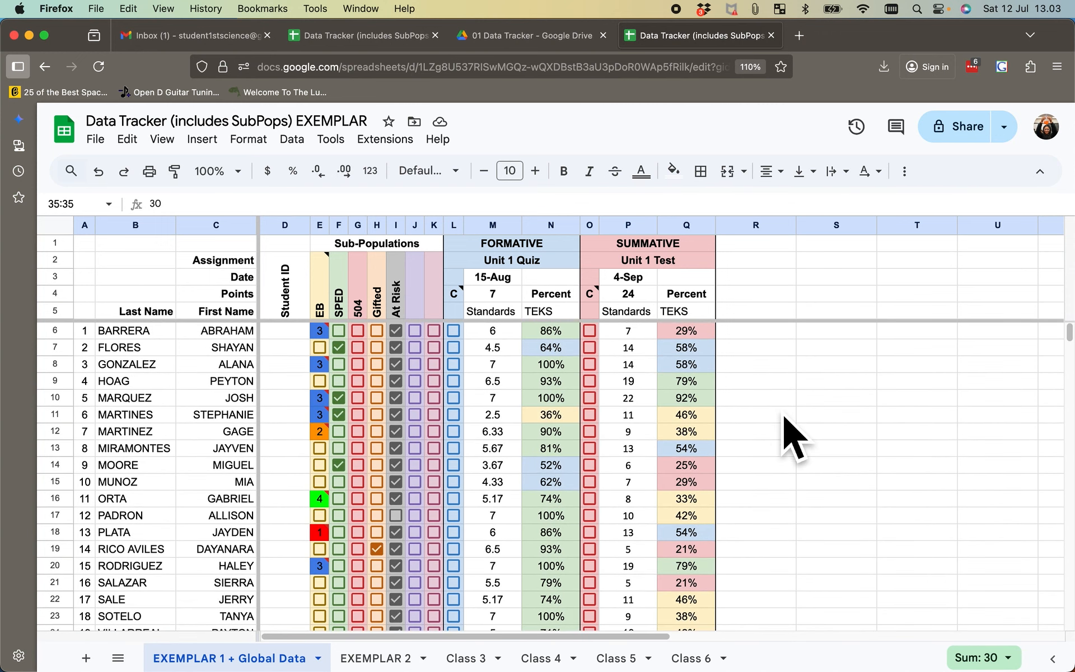
pyautogui.hscroll(2, 795, 440)
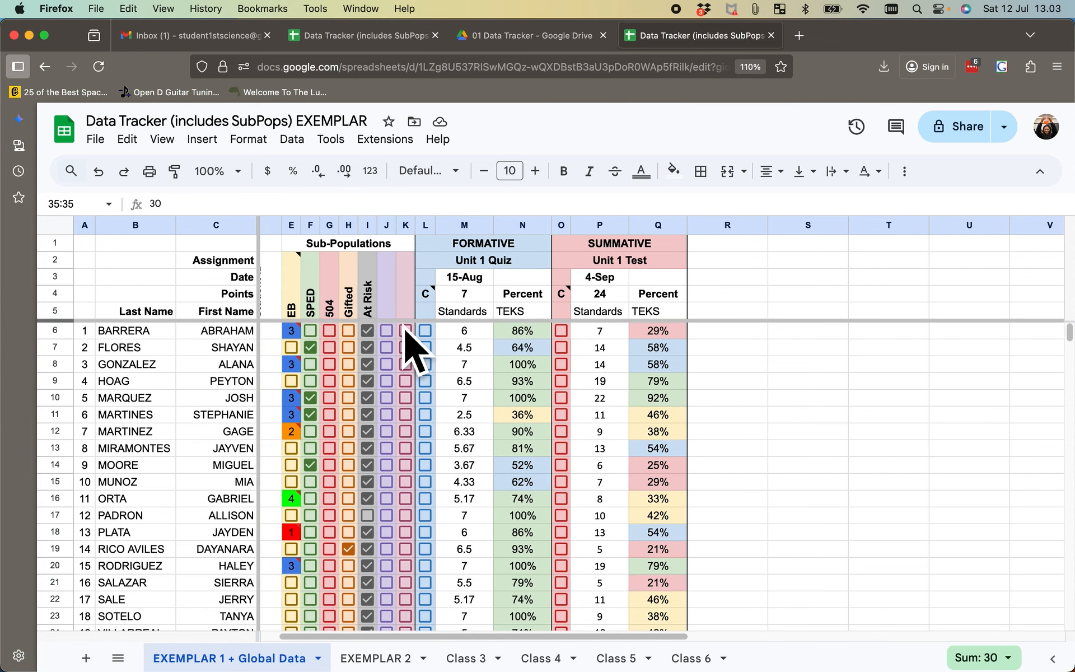
pyautogui.hscroll(2, 312, 330)
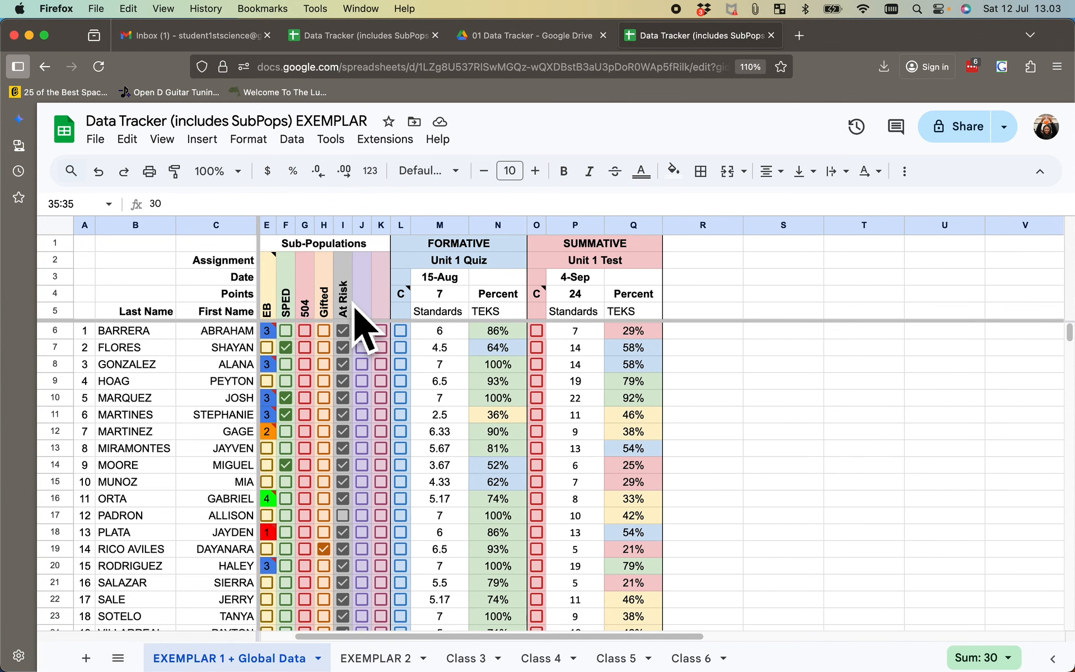
pyautogui.hscroll(-1, 356, 309)
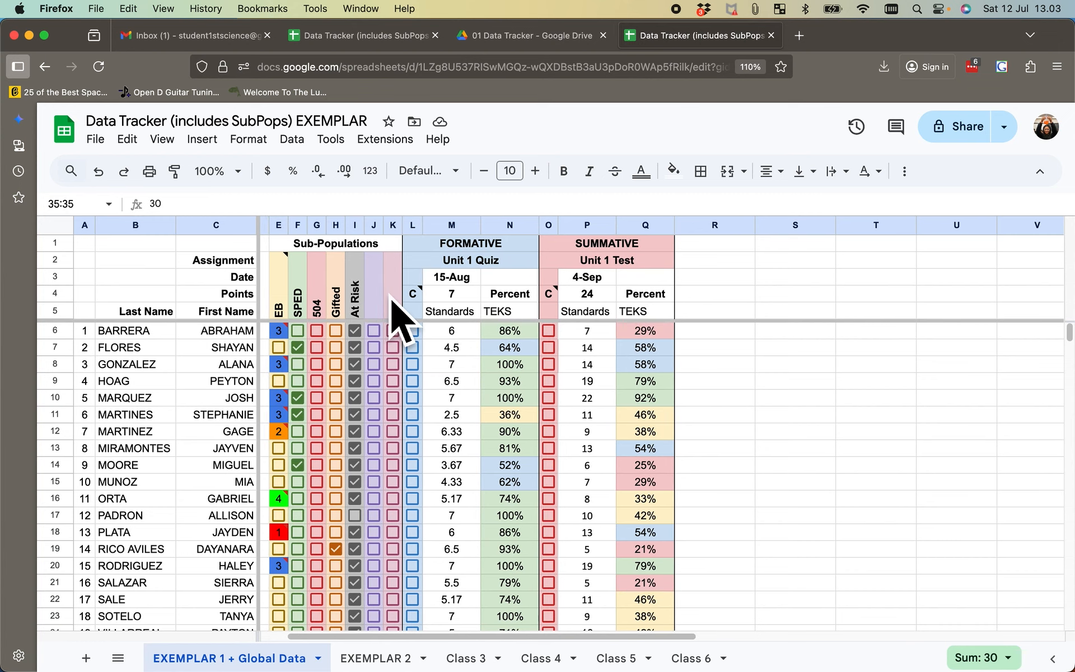
pyautogui.moveTo(297, 324)
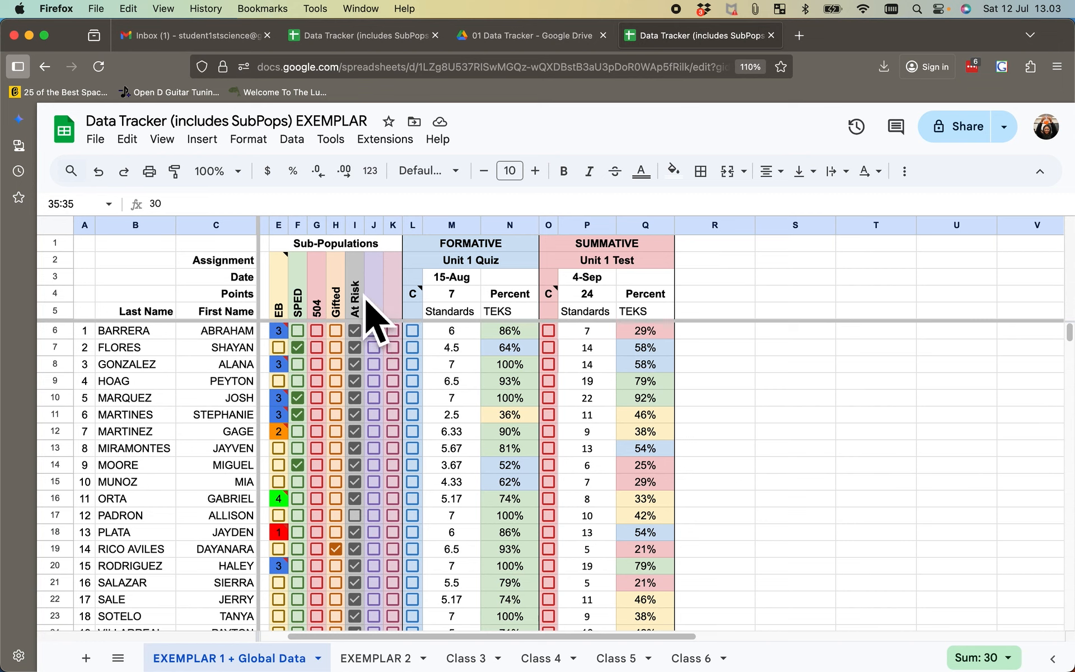
pyautogui.hscroll(5, 445, 311)
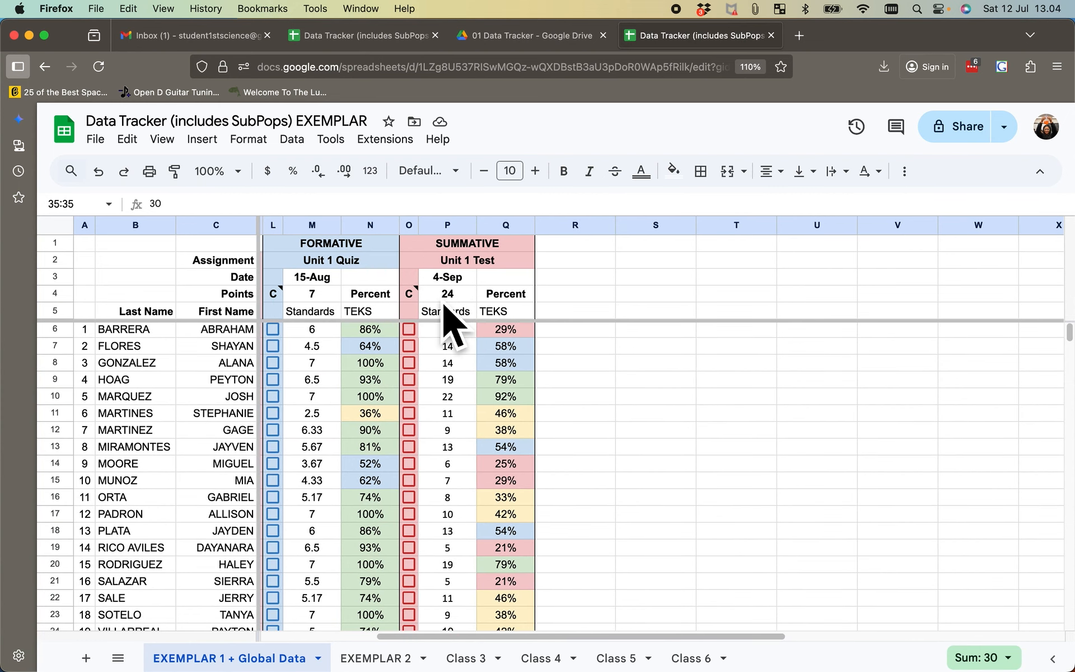
pyautogui.hscroll(-1, 532, 339)
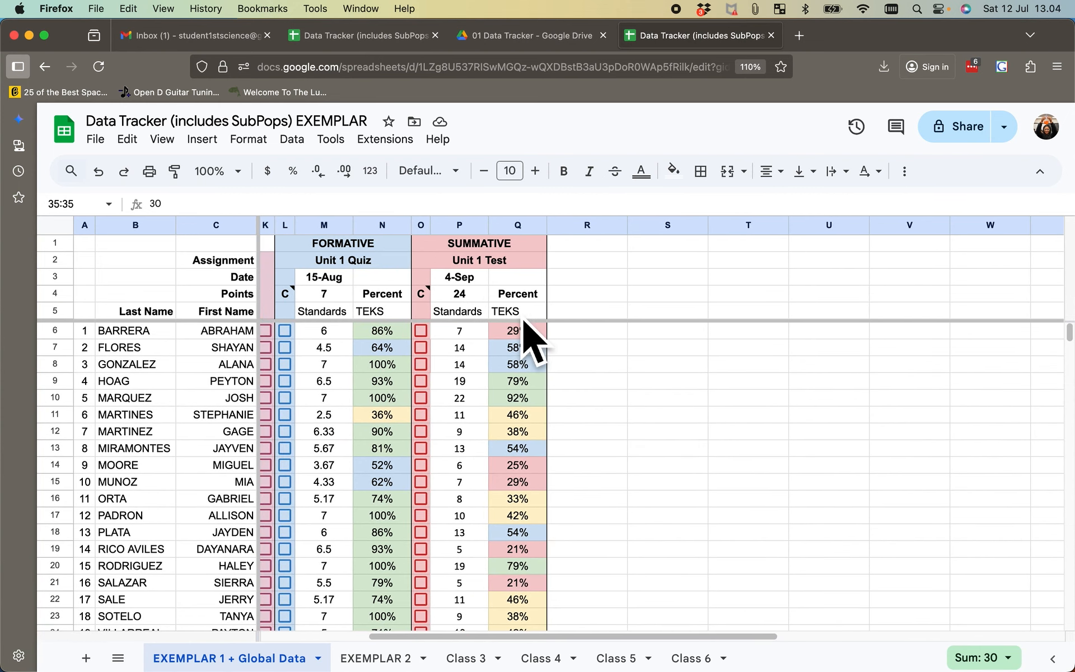
pyautogui.hscroll(-5, 532, 339)
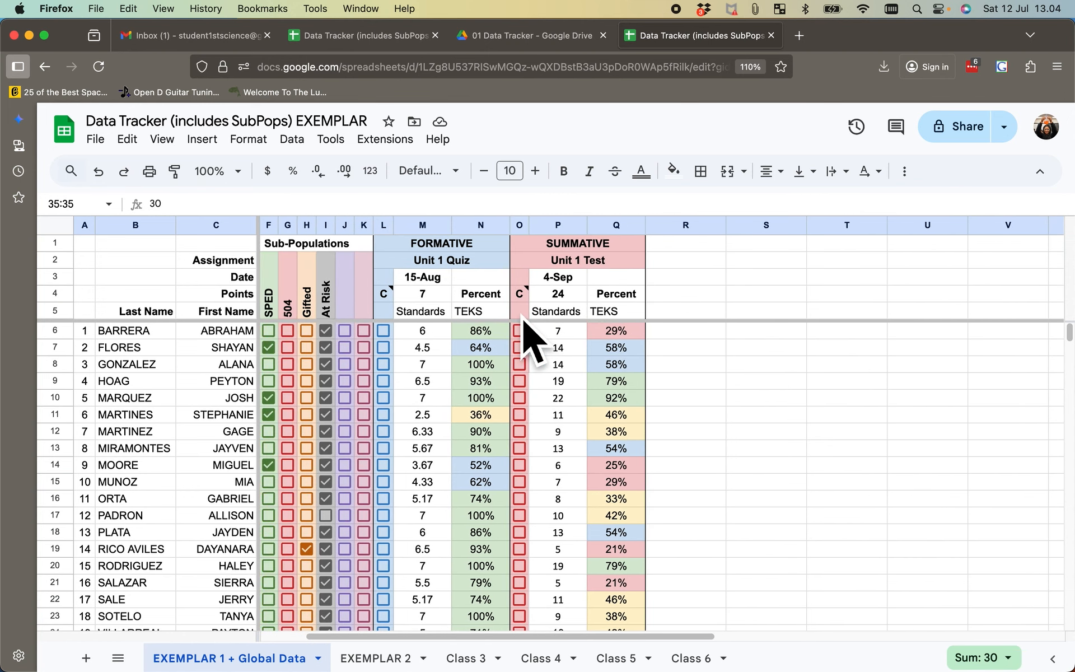
pyautogui.hscroll(-1, 525, 322)
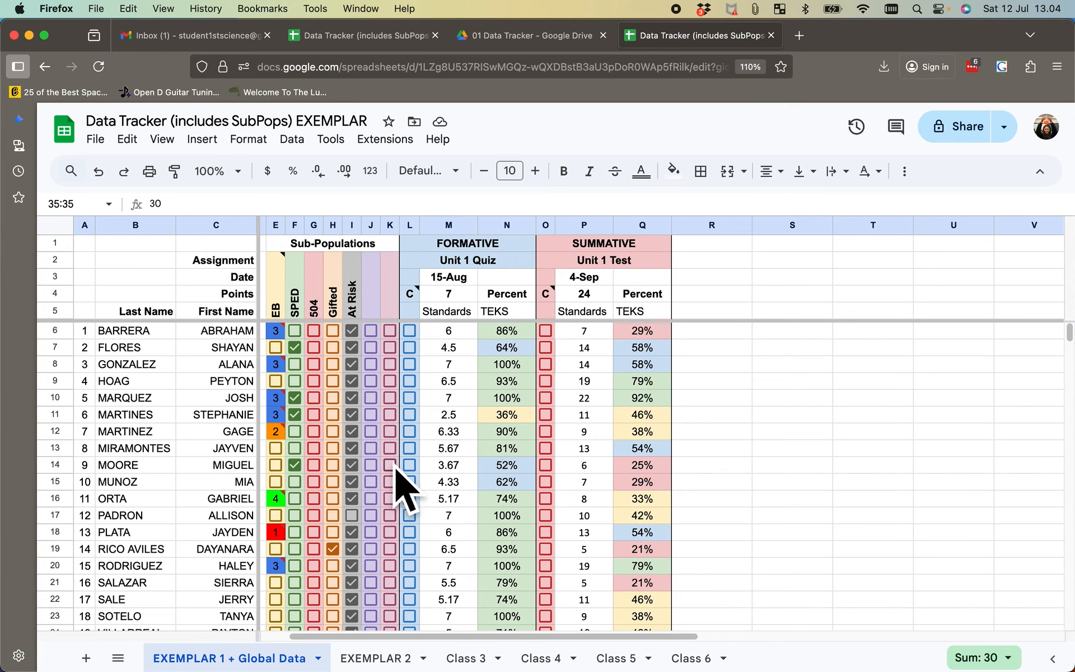
# - Tick the EB checkbox in E23 to test the Sub-Population Totals row, and clear it again
pyautogui.scroll(-2, 396, 473)
pyautogui.scroll(-5, 402, 482)
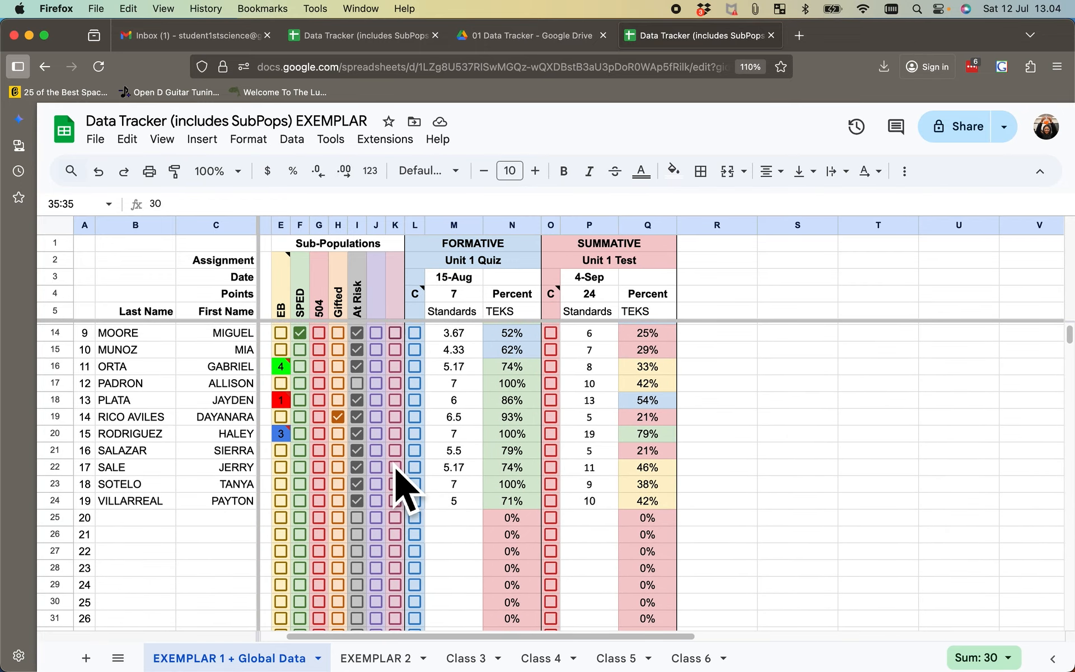
pyautogui.scroll(1, 394, 463)
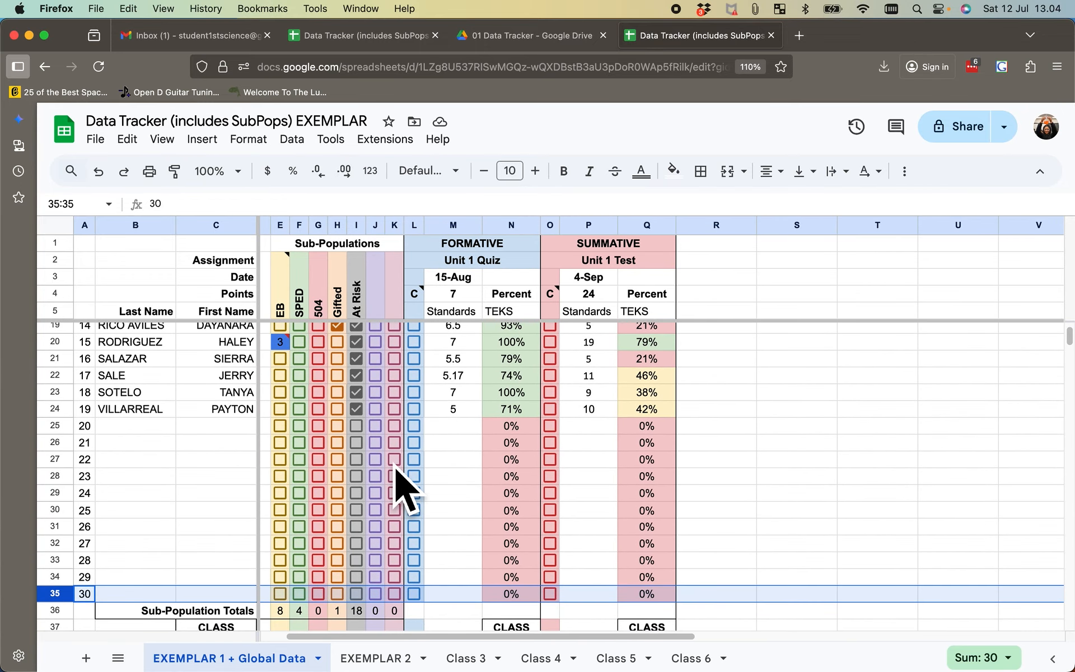
pyautogui.scroll(-1, 396, 469)
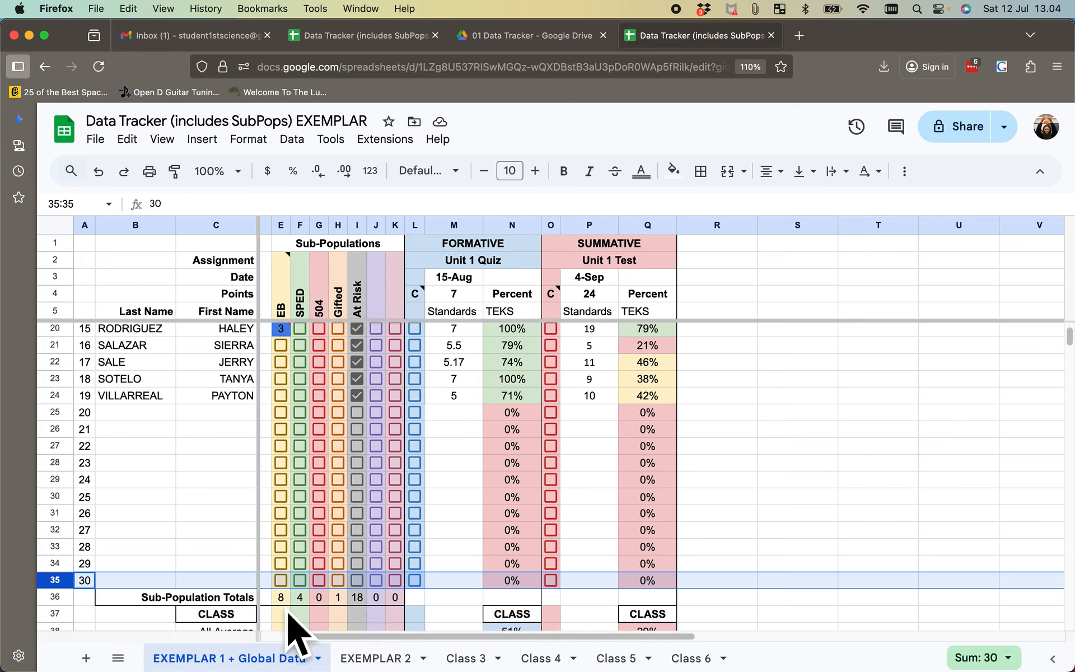
pyautogui.click(290, 386)
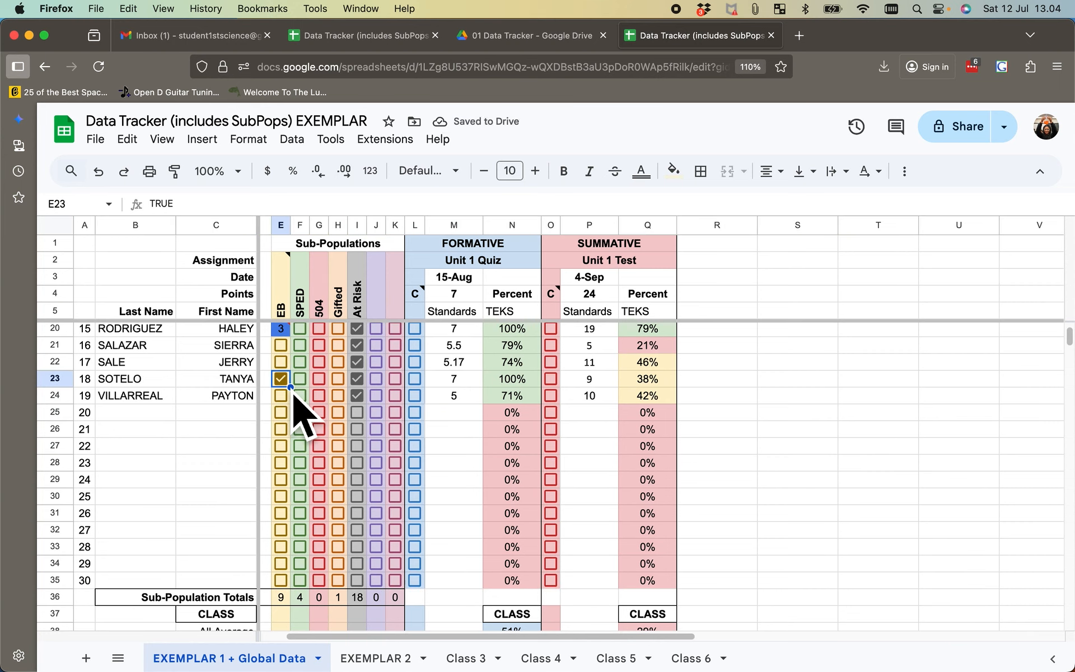
pyautogui.click(290, 385)
# - Enter EB level 2 over the ticked checkbox in E14, and revert the cell to an unticked checkbox
pyautogui.scroll(5, 291, 387)
pyautogui.hscroll(2, 300, 411)
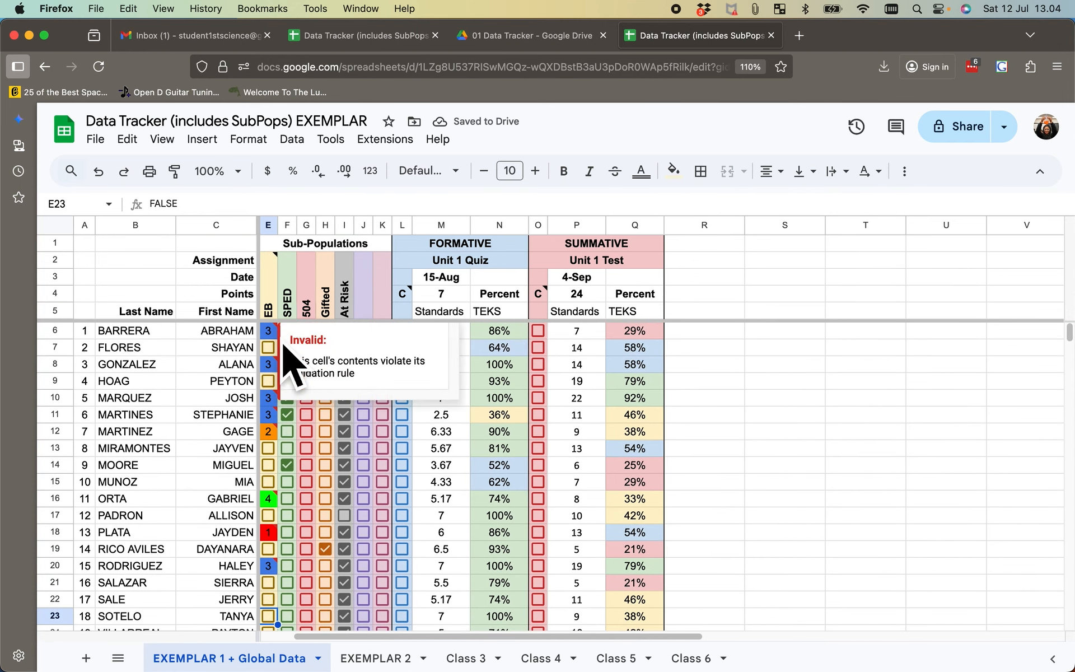
pyautogui.moveTo(282, 317)
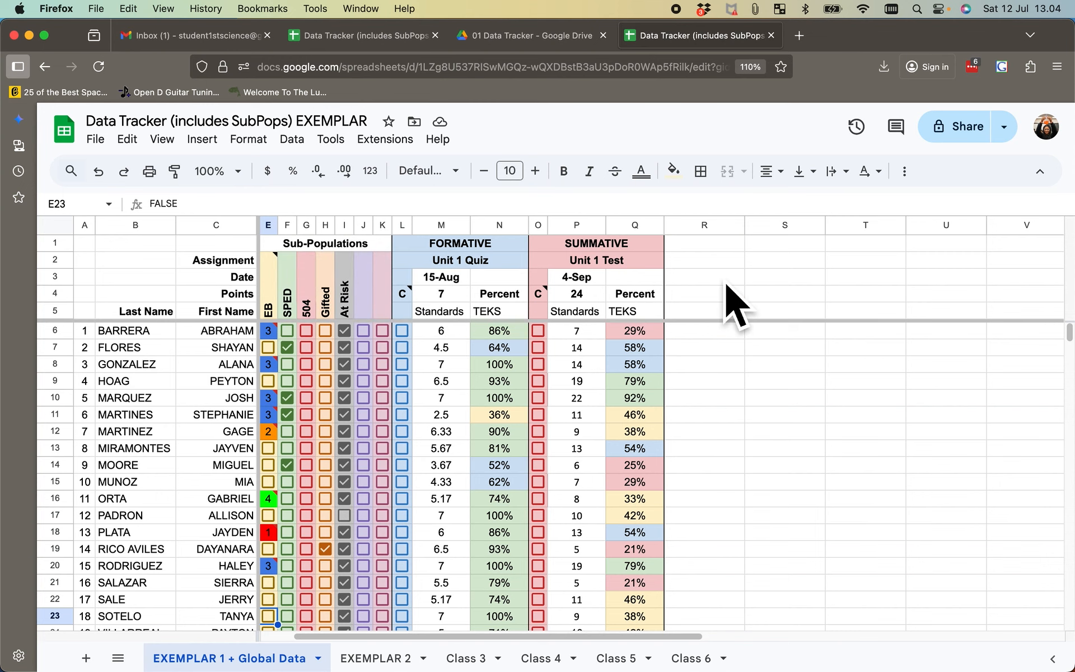
pyautogui.moveTo(282, 429)
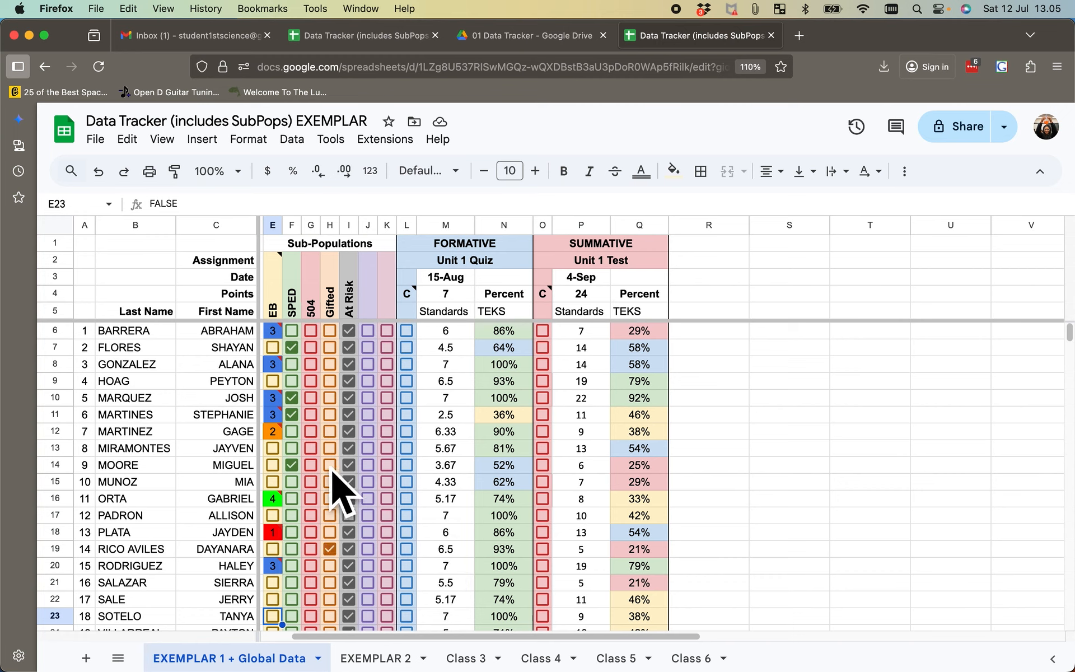
pyautogui.click(274, 467)
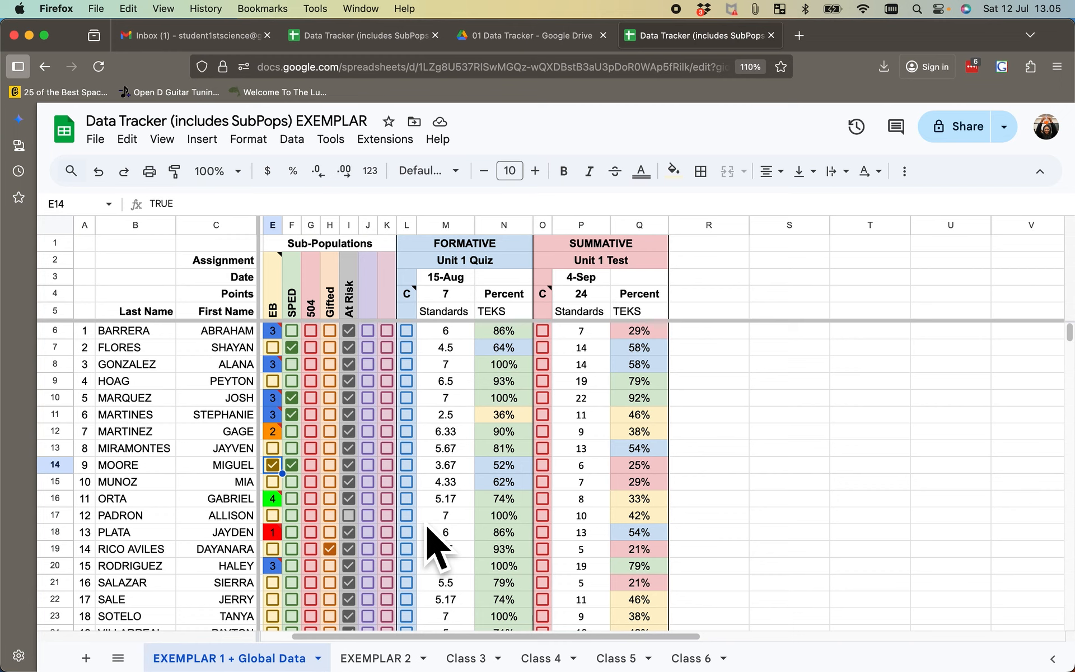
pyautogui.write('2')
pyautogui.press('Return')
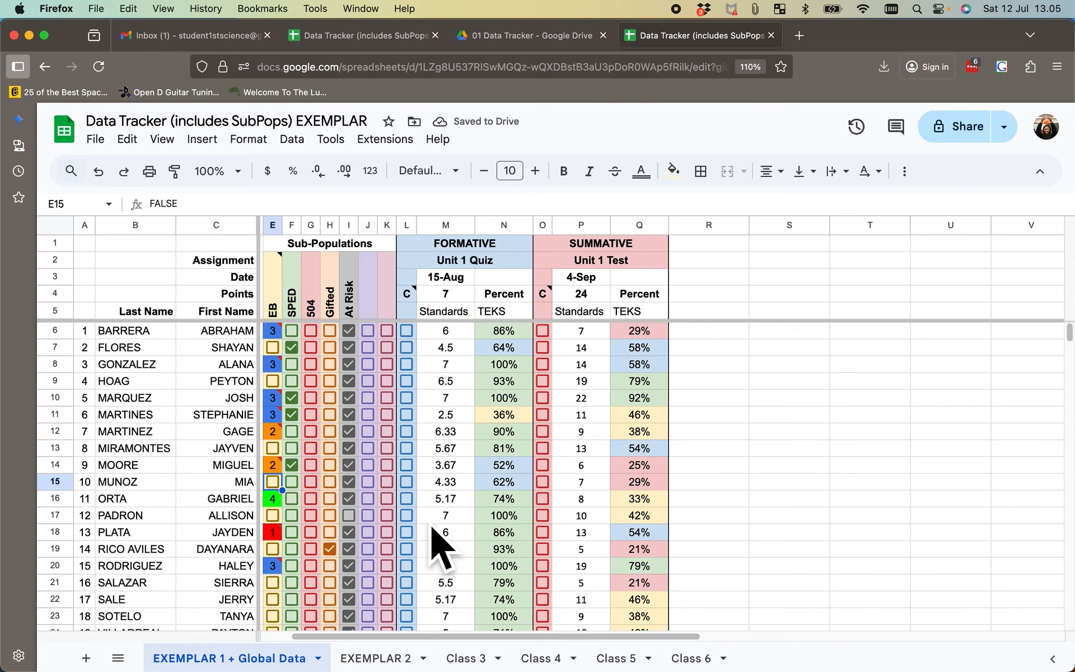
pyautogui.press('super+z')
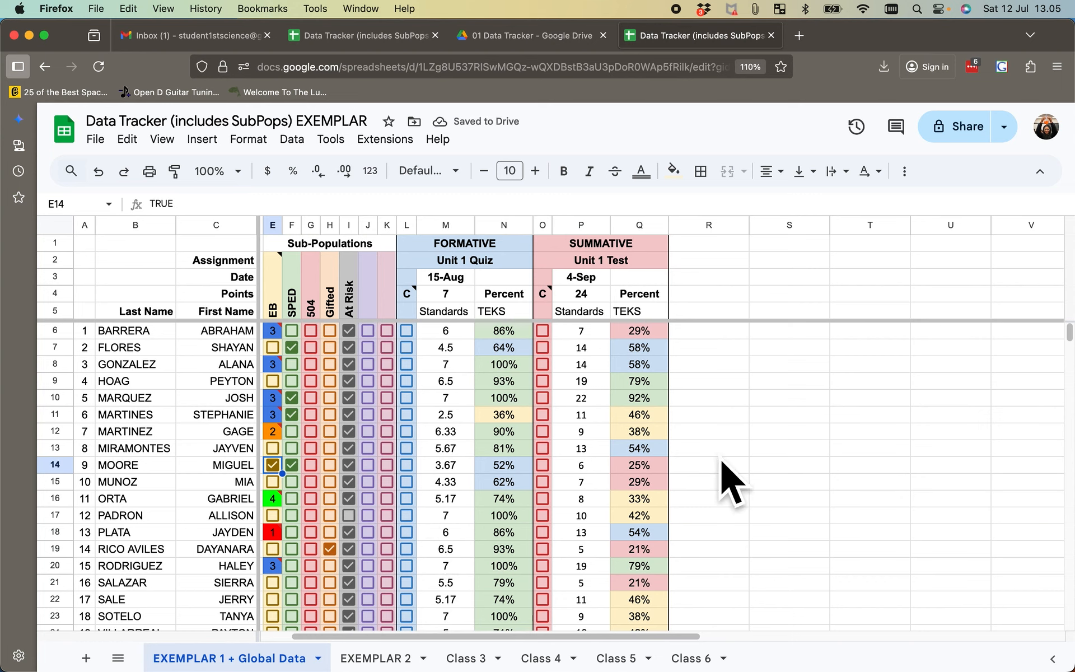
pyautogui.click(272, 464)
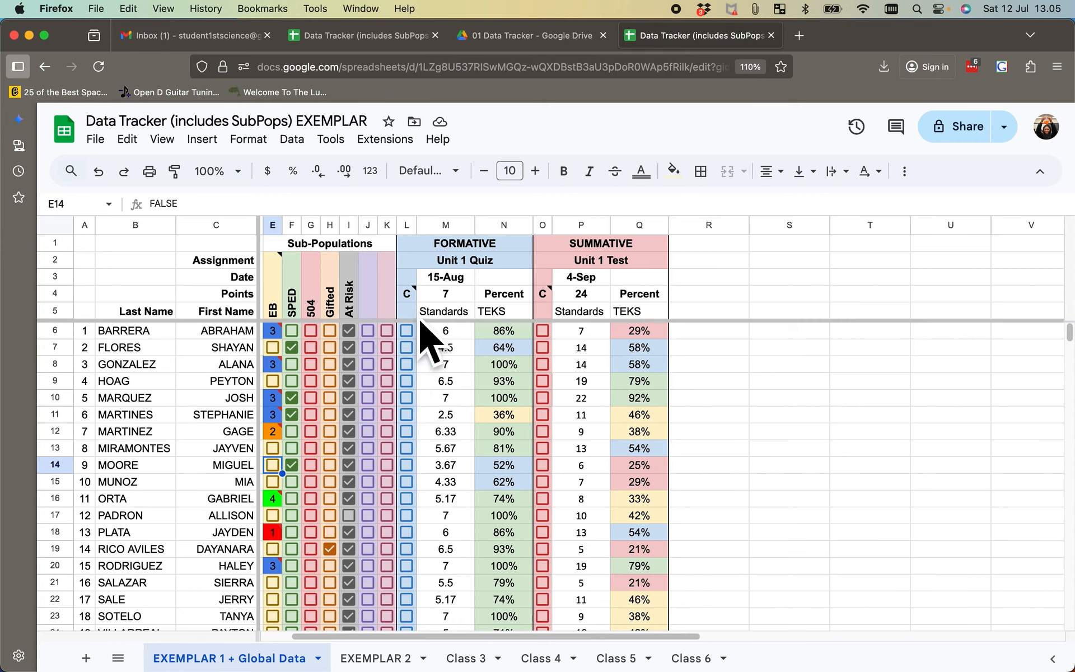
# - Look over the Formative and Summative assignment headers and select the Unit 1 Quiz date cell M3
pyautogui.moveTo(421, 315)
pyautogui.hscroll(2, 425, 367)
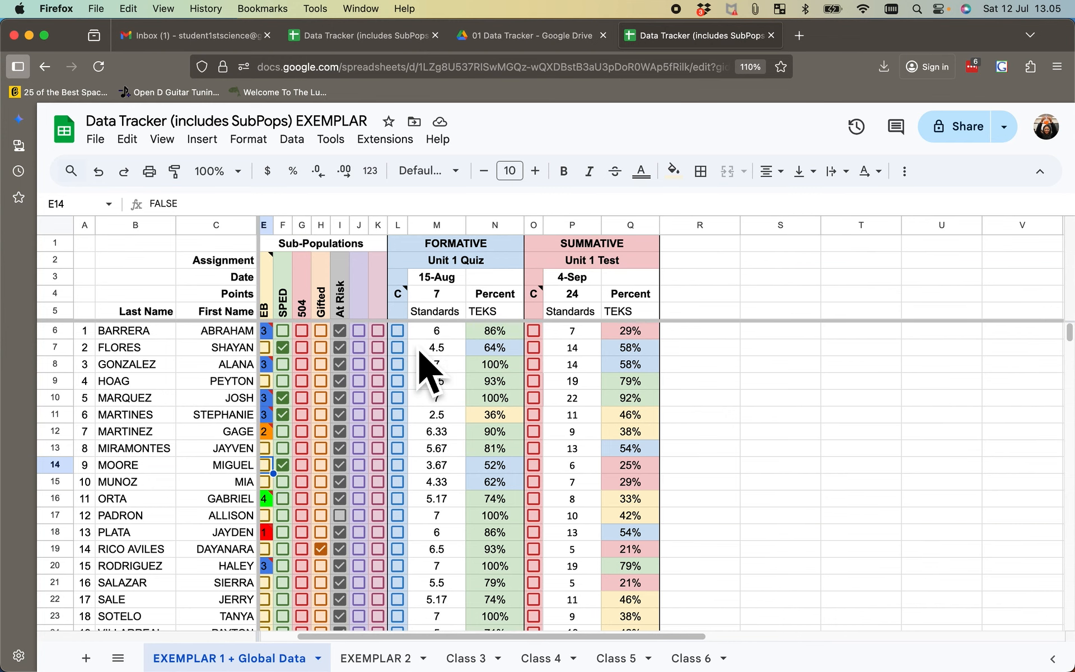
pyautogui.hscroll(5, 426, 367)
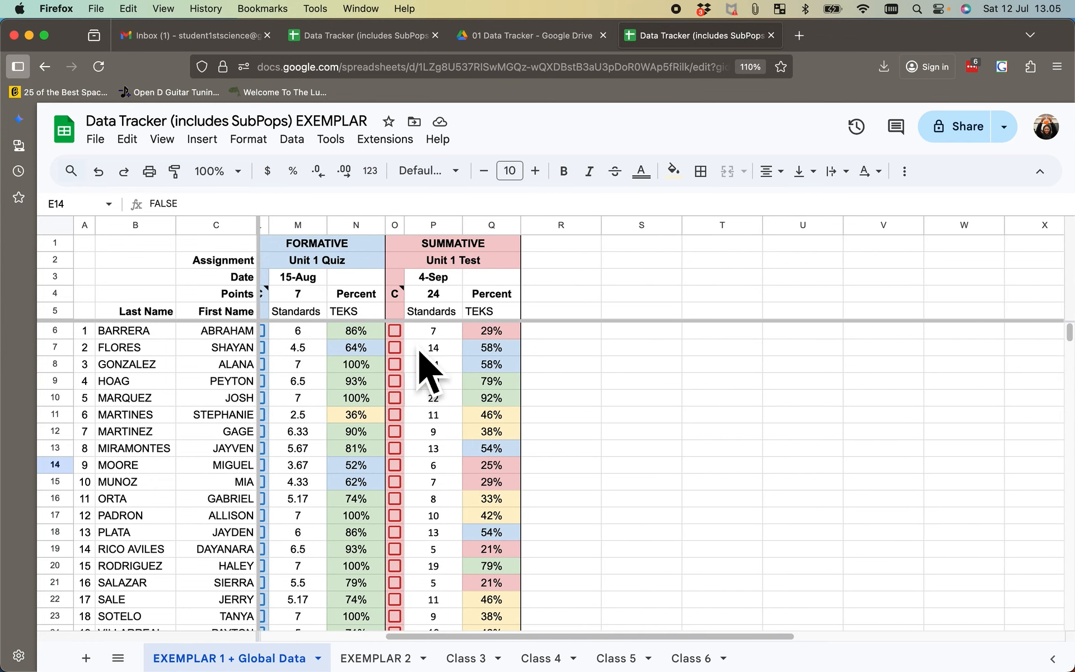
pyautogui.hscroll(-1, 420, 370)
pyautogui.click(332, 268)
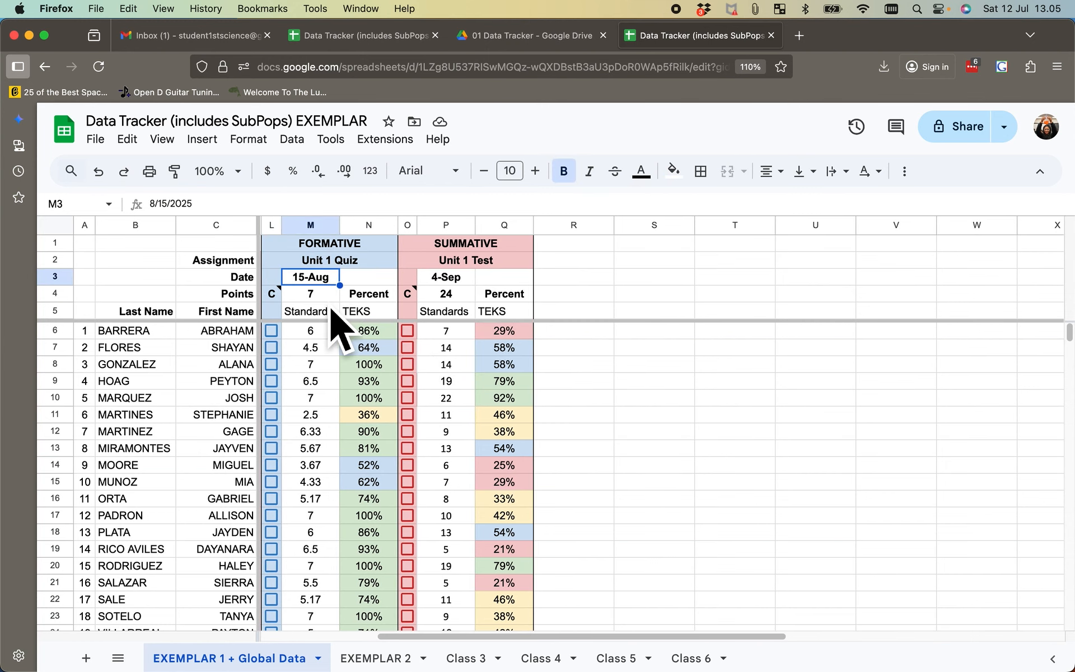
# - Select the Unit 1 Quiz points cell M4 and review the CLASS statistics for both assignments beneath the roster
pyautogui.click(317, 294)
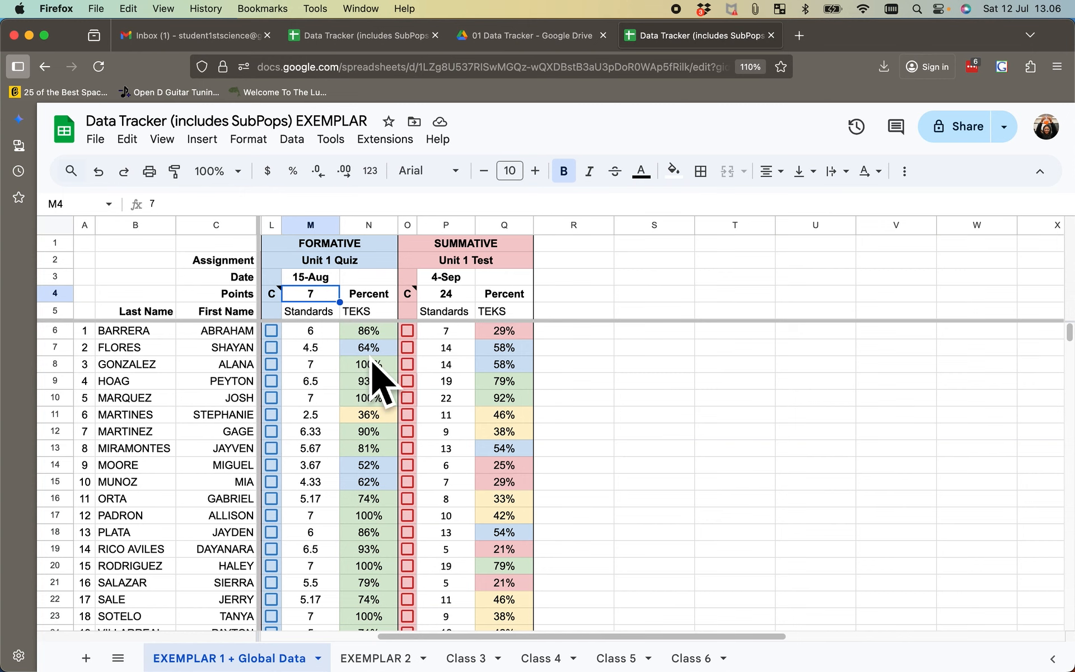
pyautogui.scroll(-1, 372, 381)
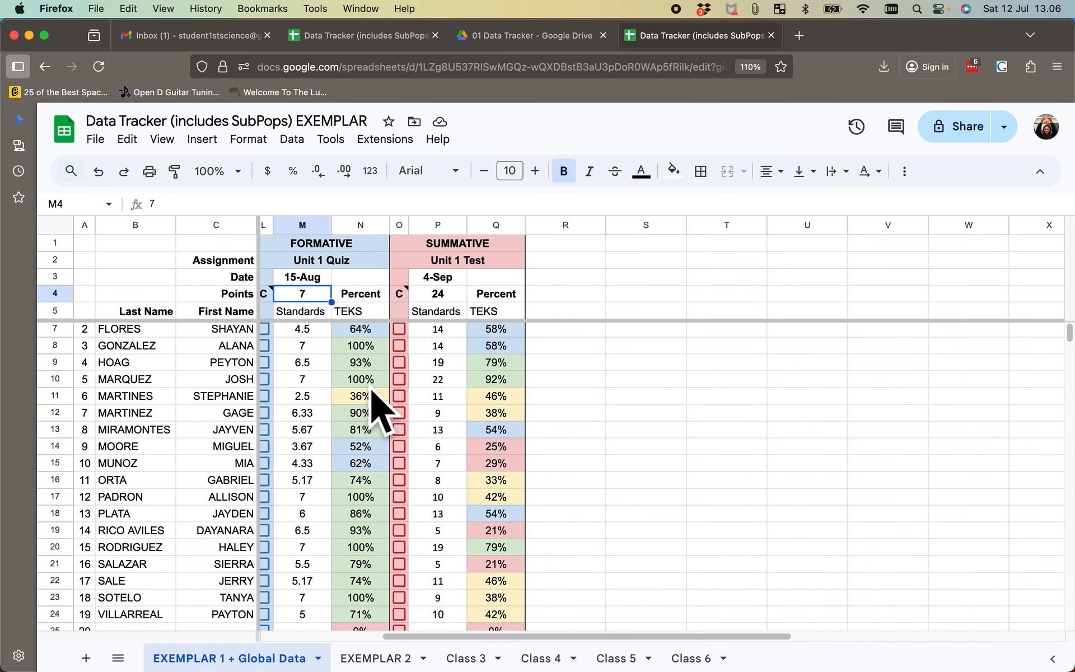
pyautogui.scroll(-3, 370, 387)
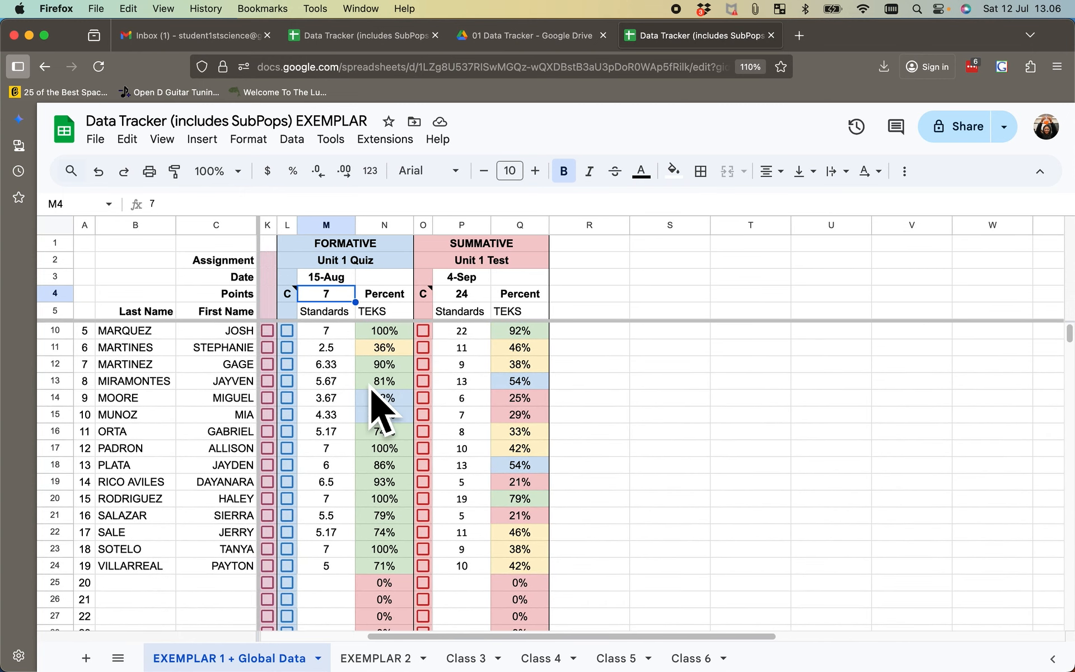
pyautogui.scroll(-17, 381, 409)
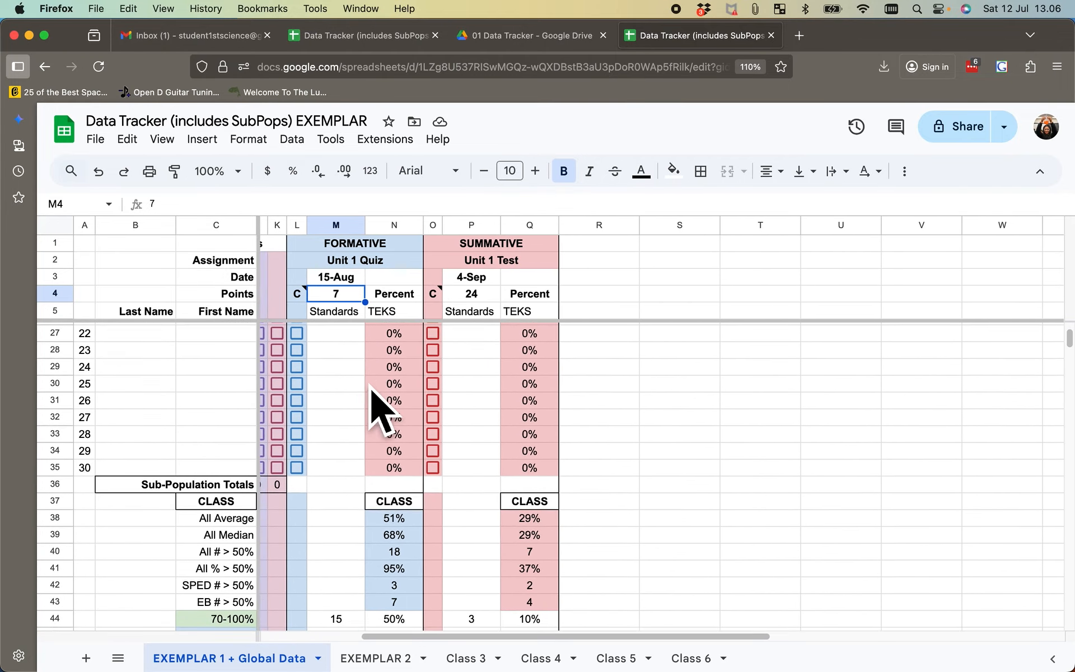
pyautogui.hscroll(4, 371, 388)
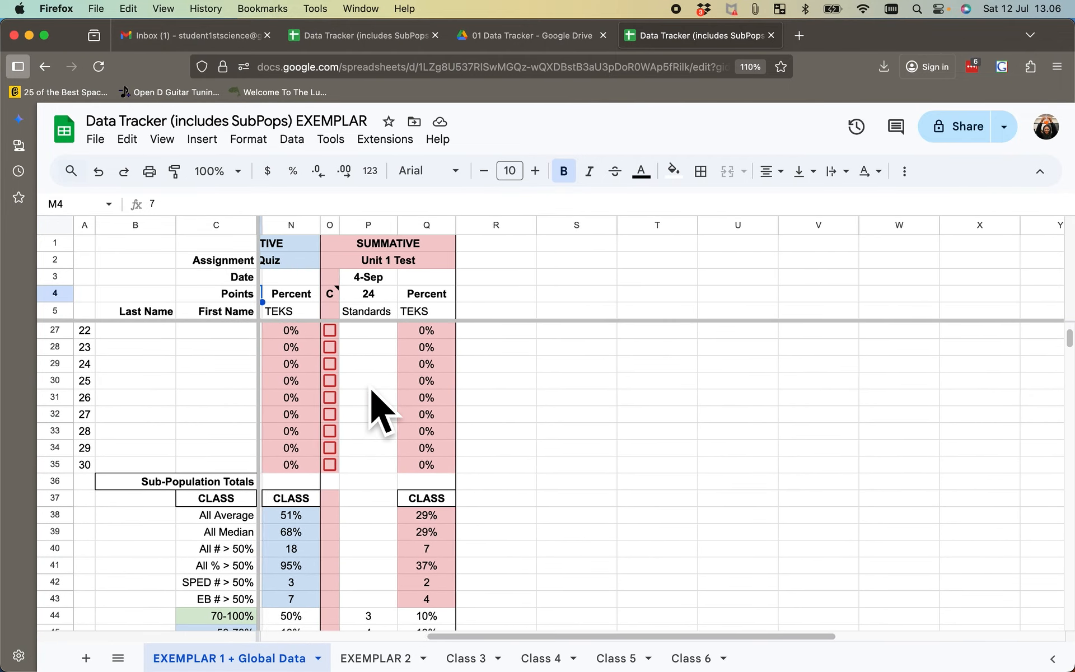
pyautogui.hscroll(3, 381, 411)
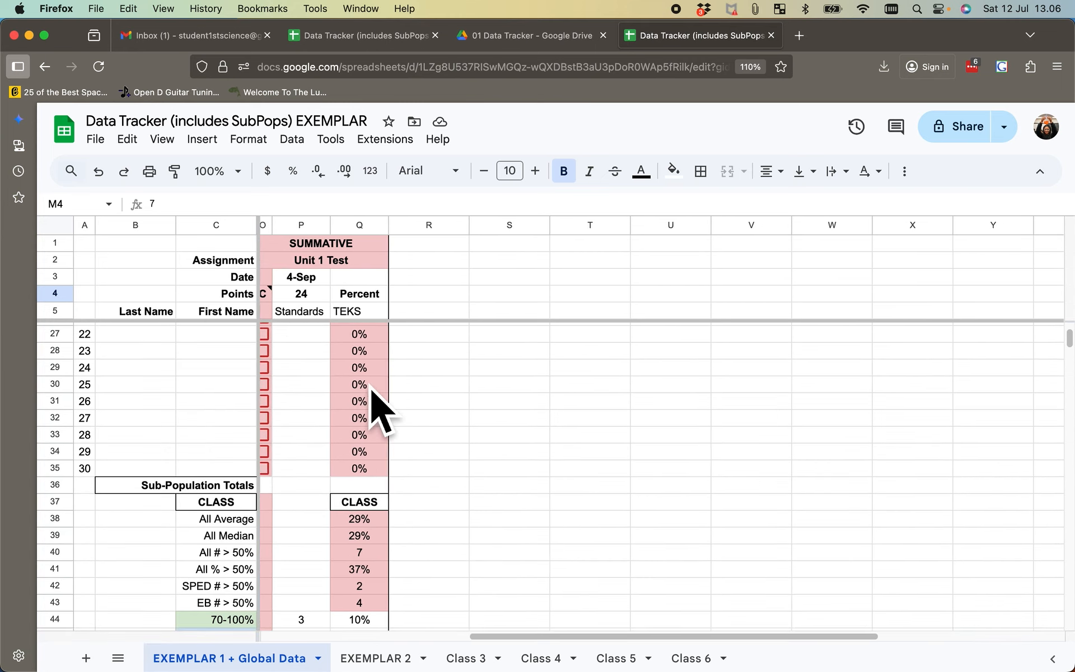
pyautogui.scroll(-3, 372, 408)
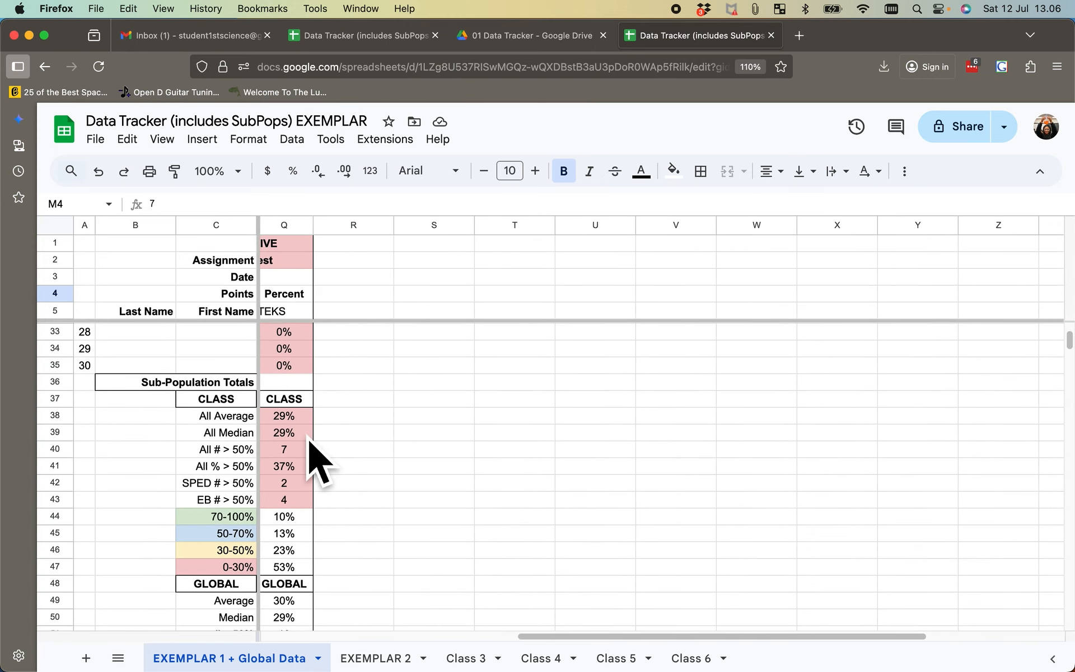
# - Inspect the Unit 1 Test's EB # > 50% formula in Q43 and the 30-50% and 0-30% band cells Q46:Q47
pyautogui.click(298, 499)
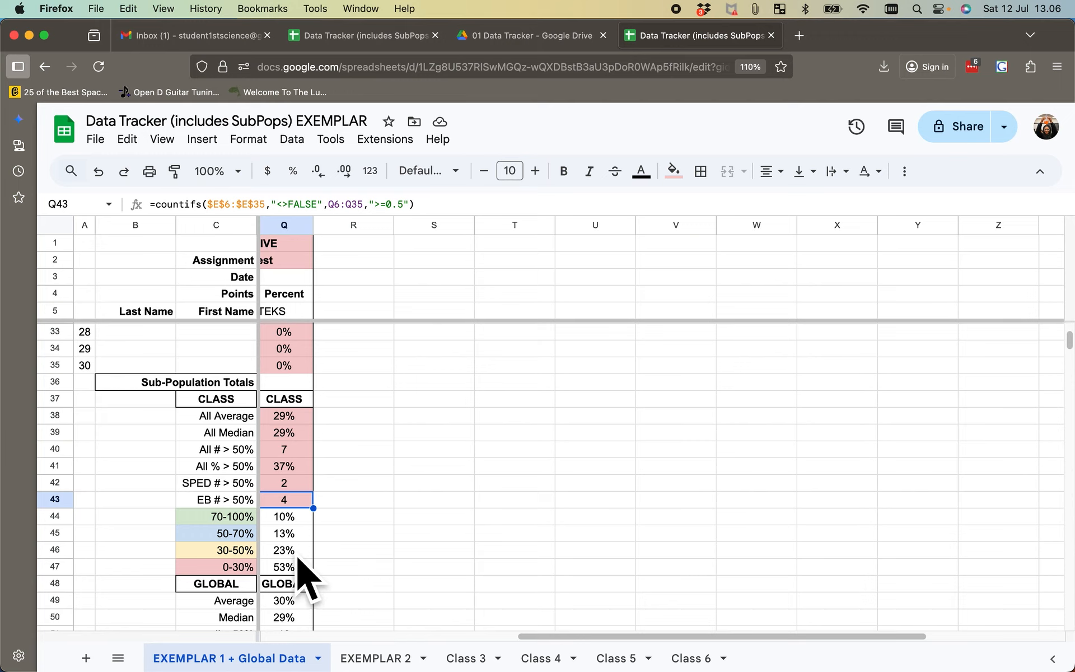
pyautogui.moveTo(301, 552); pyautogui.dragTo(304, 569)
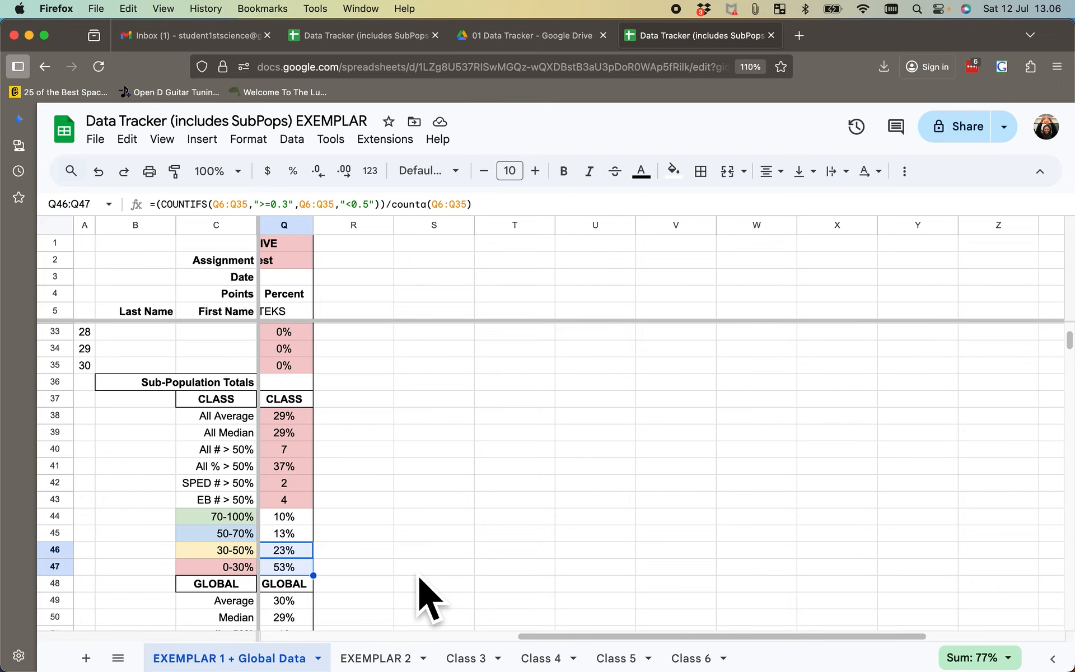
pyautogui.click(416, 504)
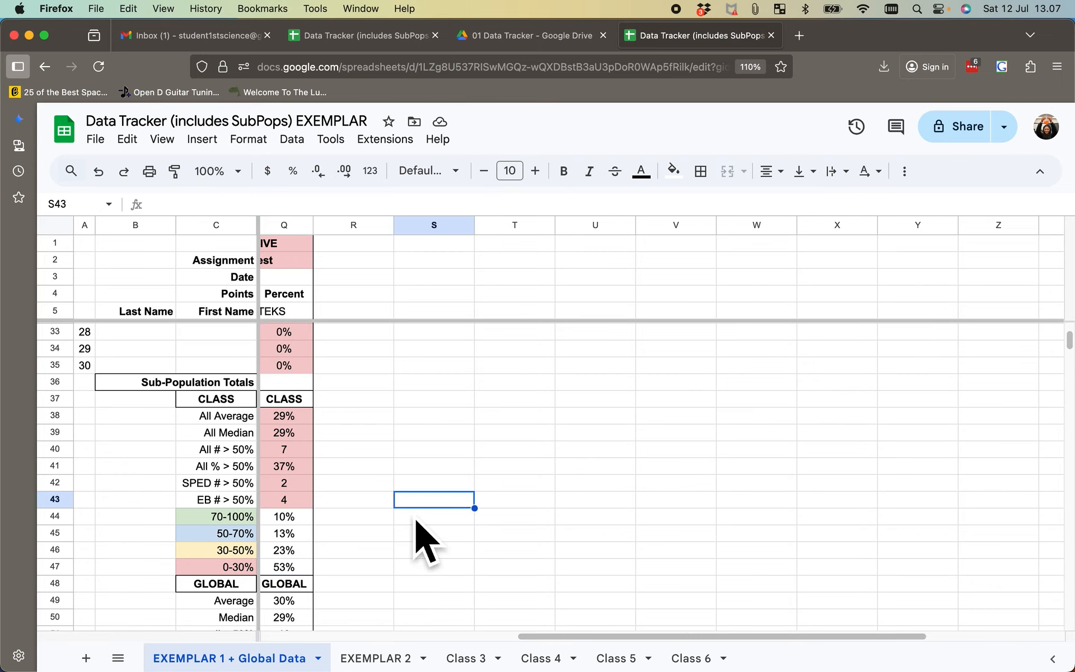
# - View the GLOBAL statistics, check the roster on the EXEMPLAR 2 sheet, and return to EXEMPLAR 1 + Global Data
pyautogui.scroll(-3, 415, 520)
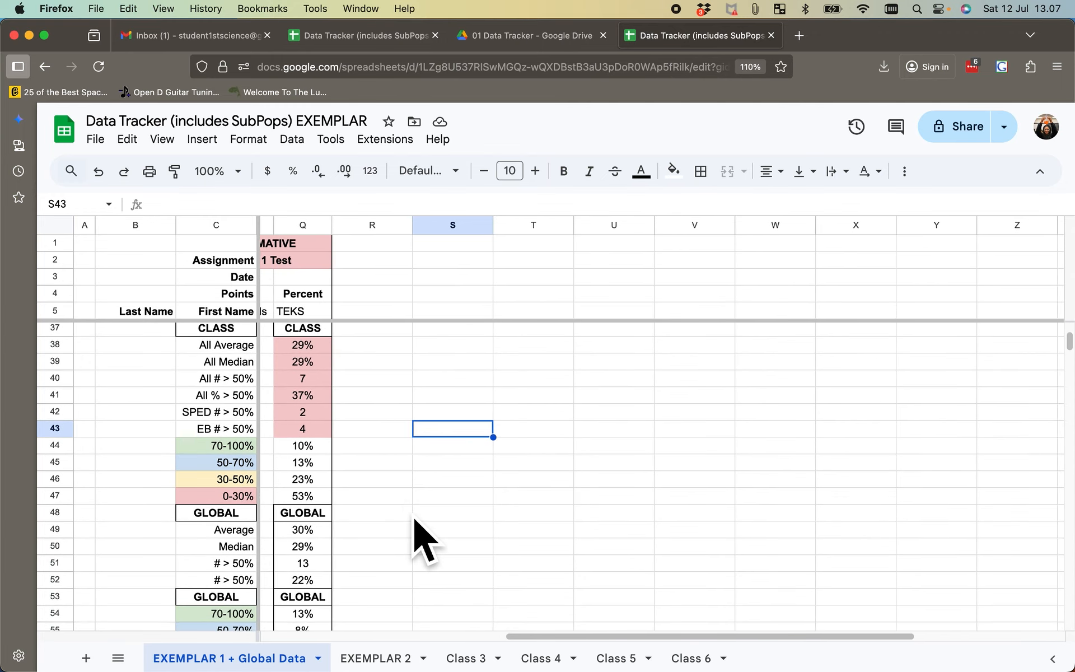
pyautogui.scroll(-2, 416, 520)
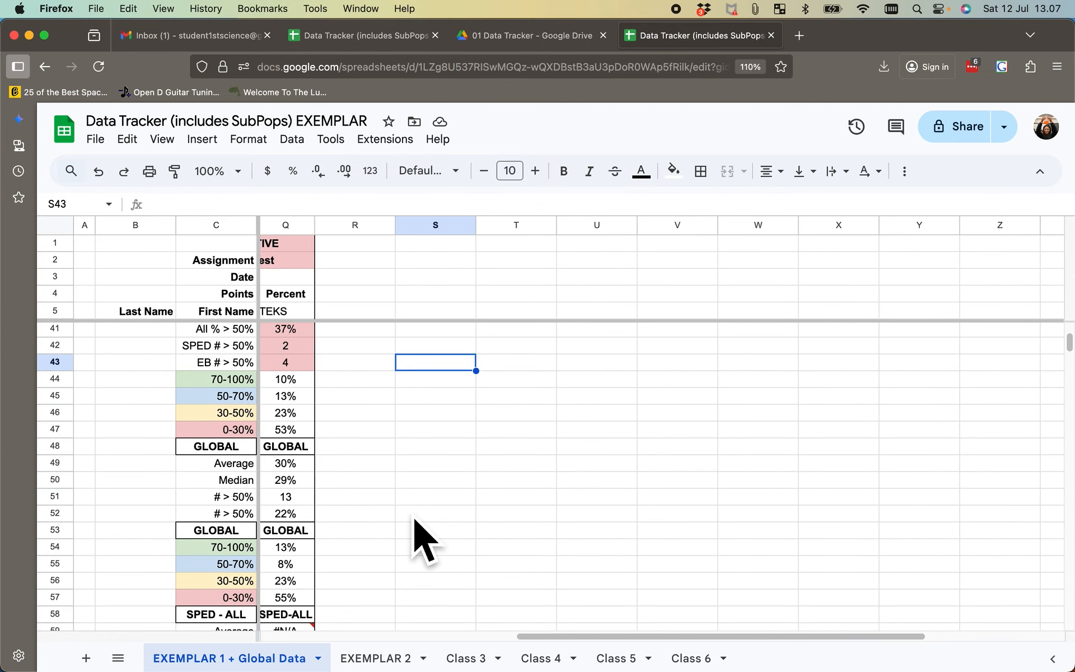
pyautogui.click(397, 666)
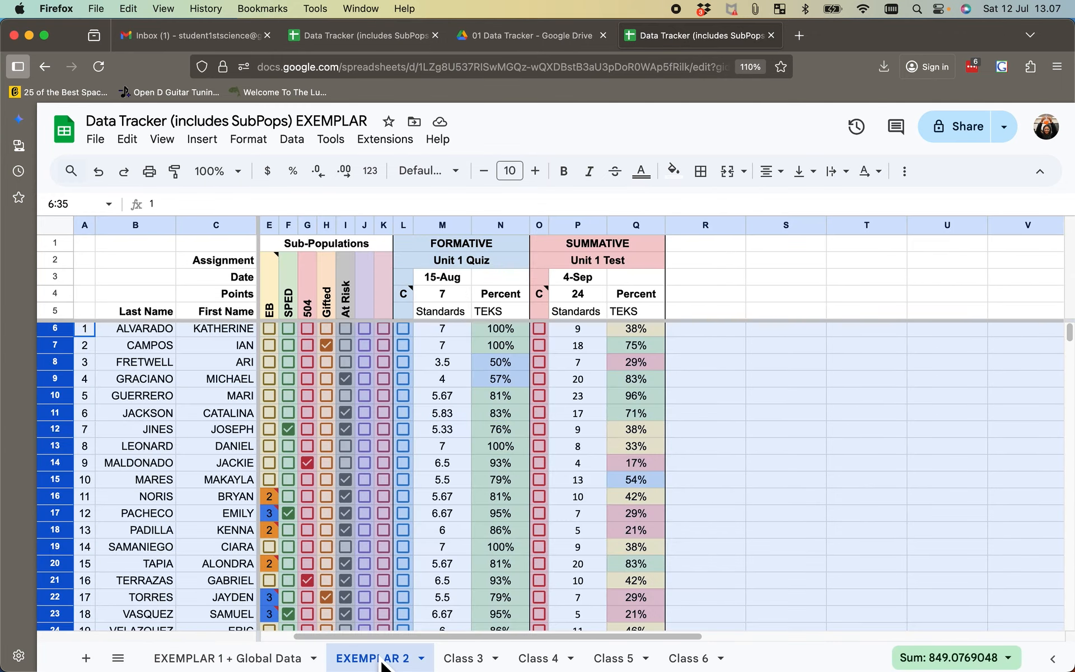
pyautogui.click(733, 436)
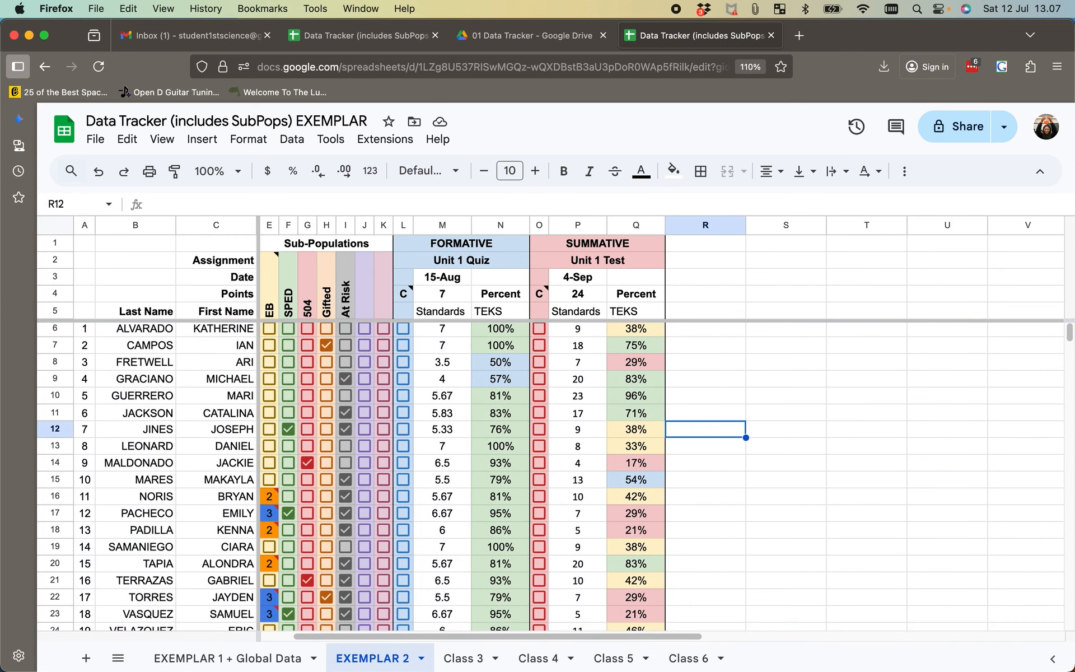
pyautogui.click(257, 662)
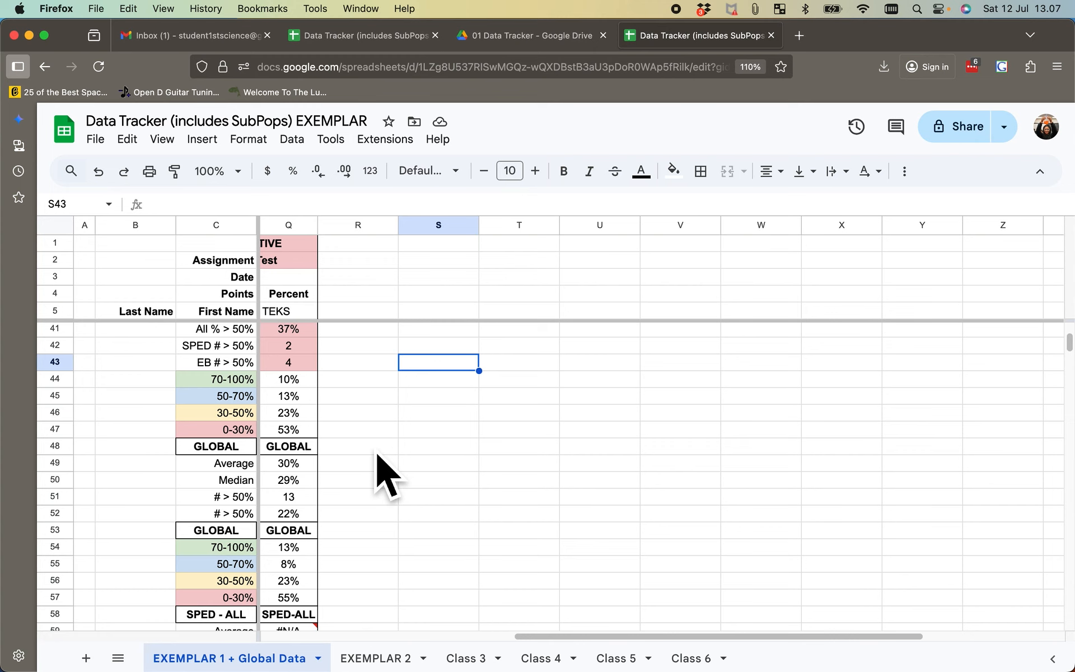
# - Compare the Unit 1 Test's global average formula in Q49 with its class average formula in Q38
pyautogui.click(314, 469)
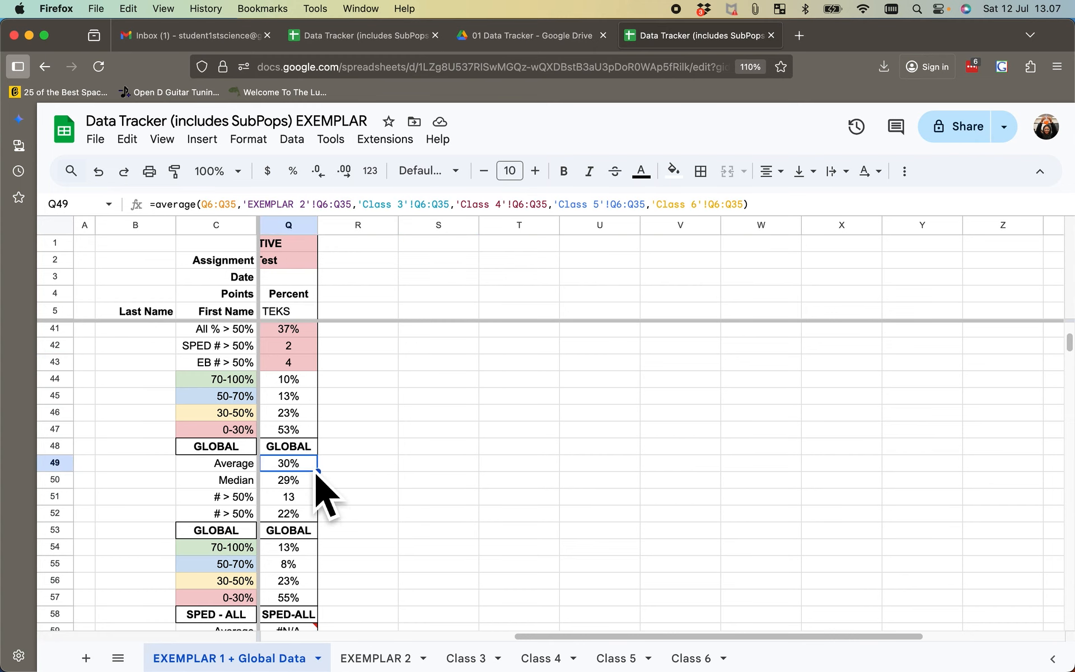
pyautogui.scroll(3, 315, 473)
pyautogui.click(303, 371)
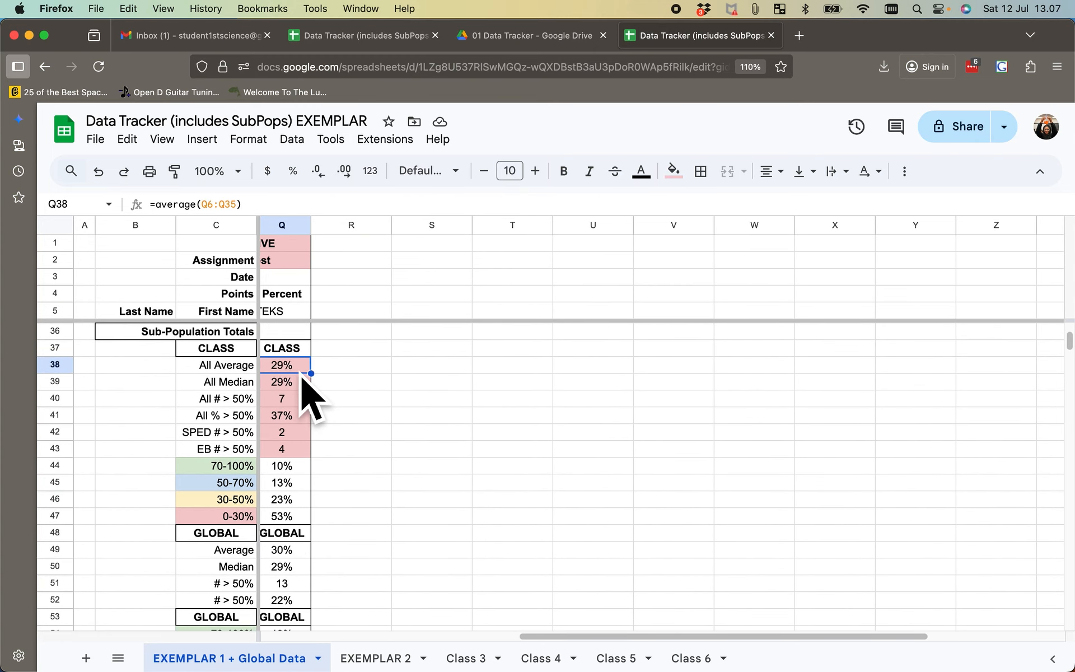
pyautogui.click(429, 416)
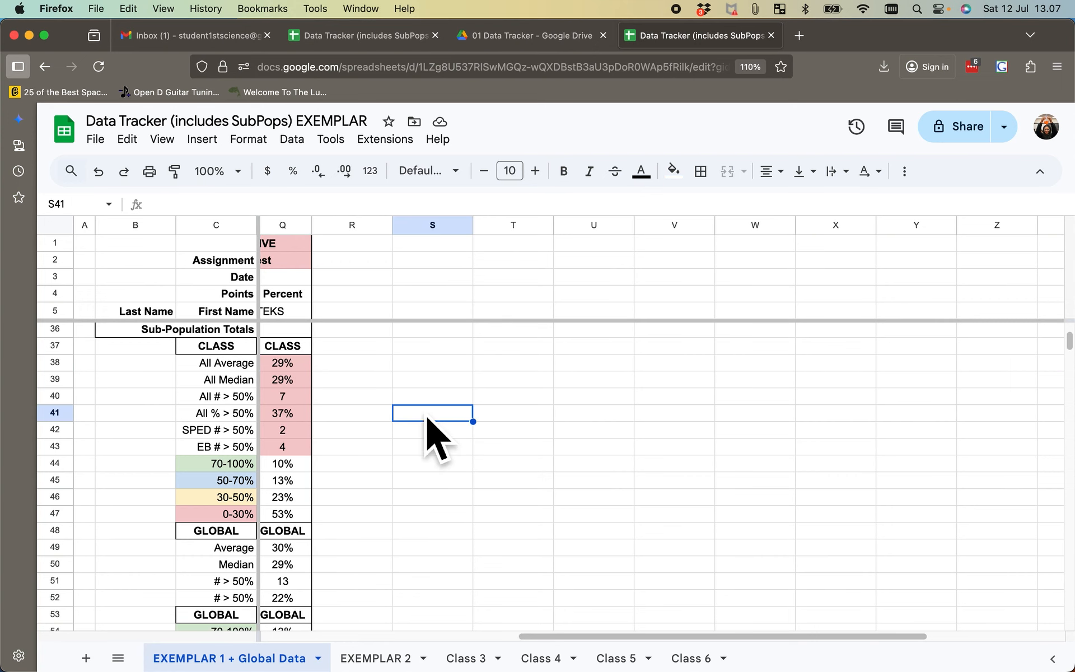
# - Review the GLOBAL, SPED-ALL and EB-ALL statistics for the Unit 1 Test and read the error notes on the #N/A average and median cells
pyautogui.scroll(-3, 432, 434)
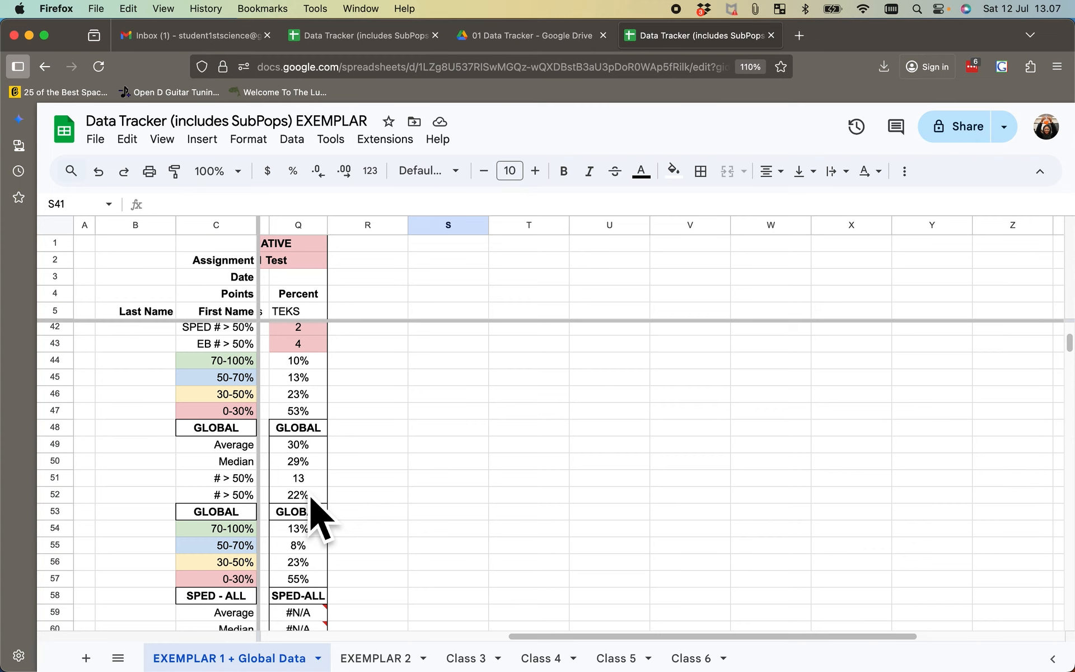
pyautogui.scroll(-1, 419, 488)
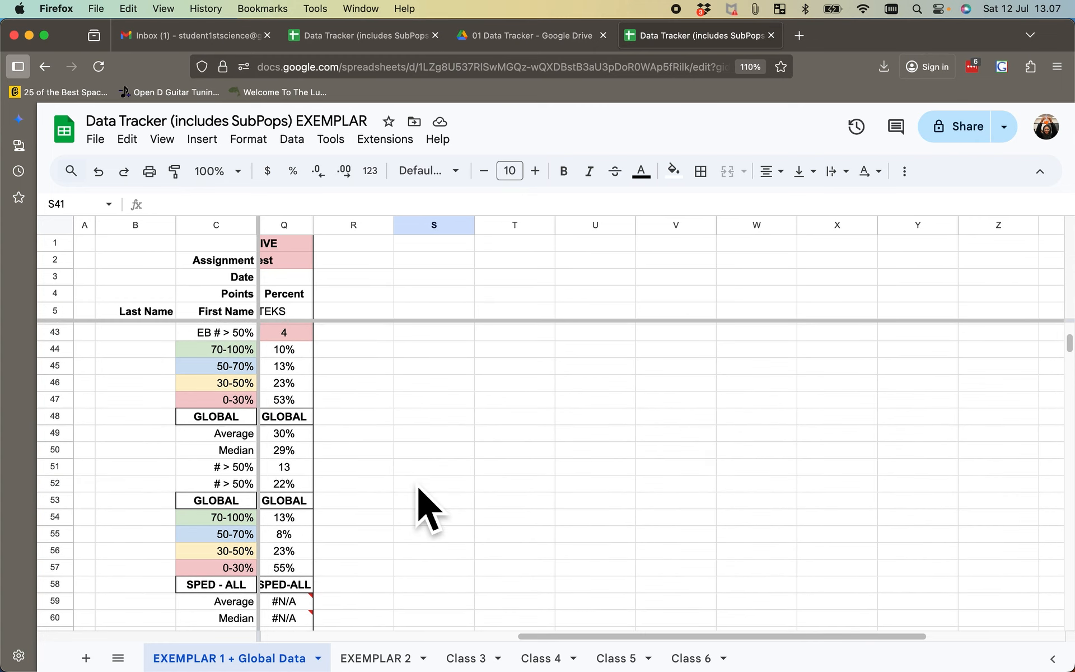
pyautogui.scroll(-5, 425, 507)
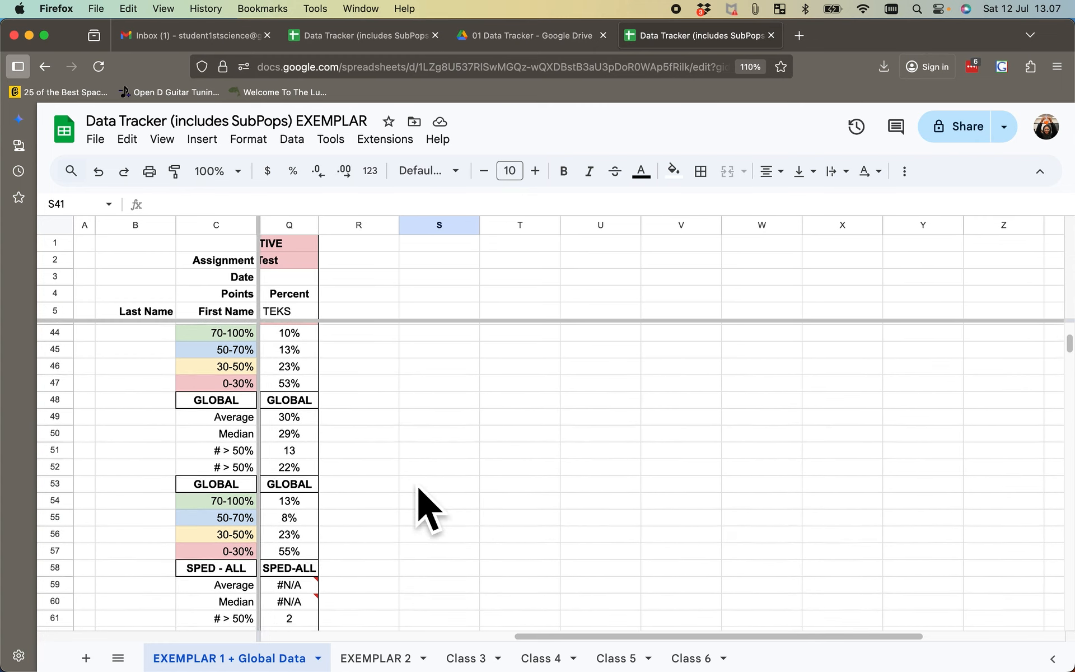
pyautogui.scroll(-1, 358, 431)
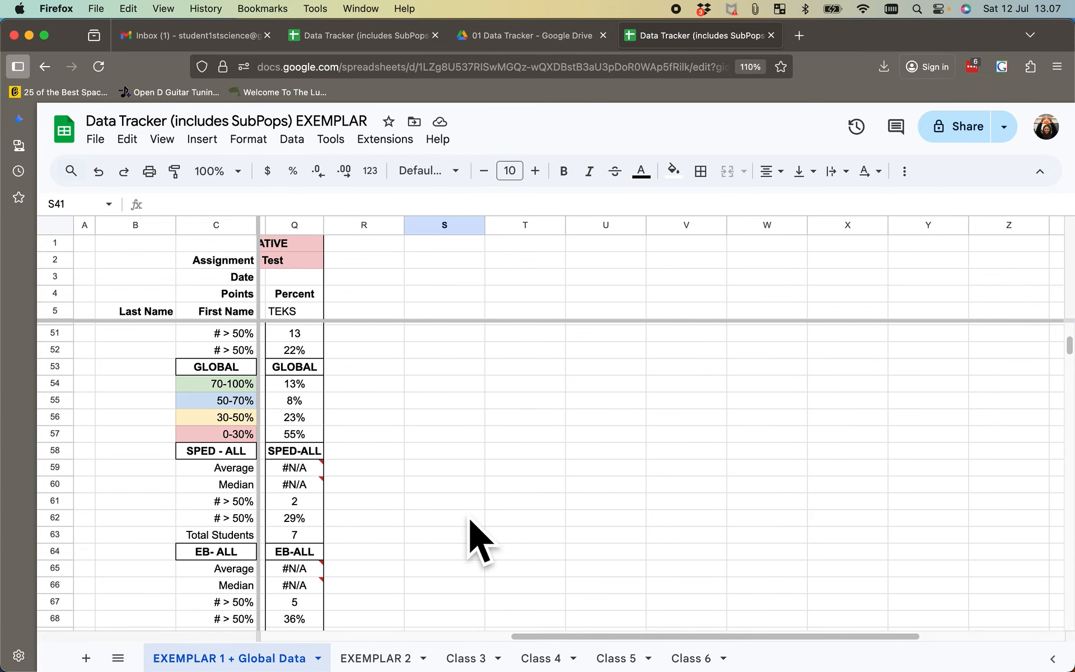
pyautogui.scroll(-2, 473, 532)
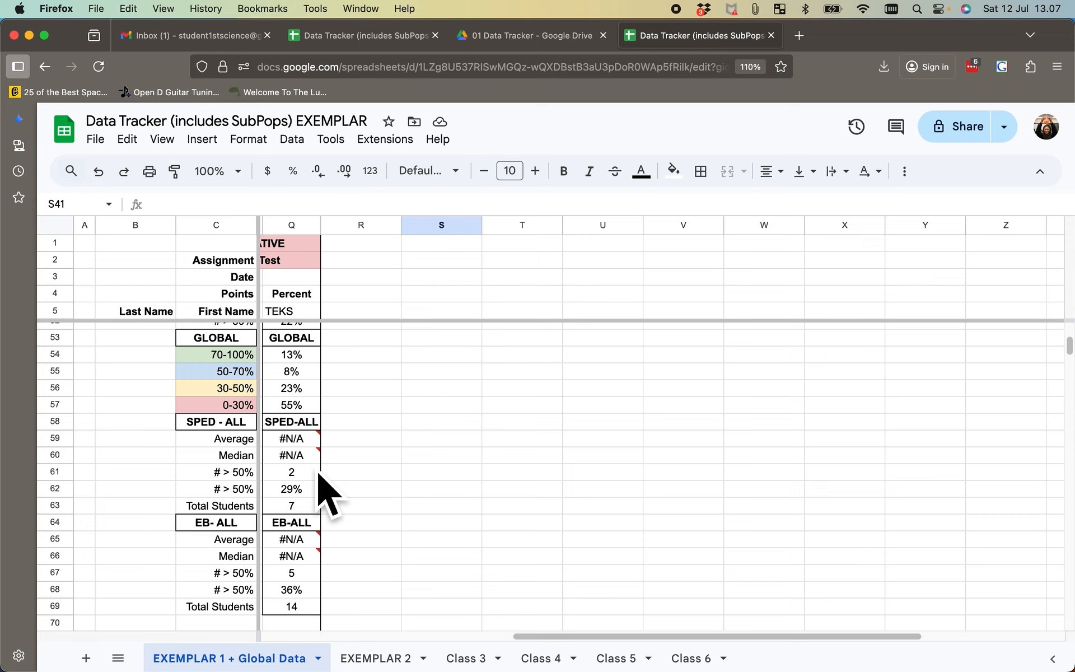
pyautogui.moveTo(296, 442)
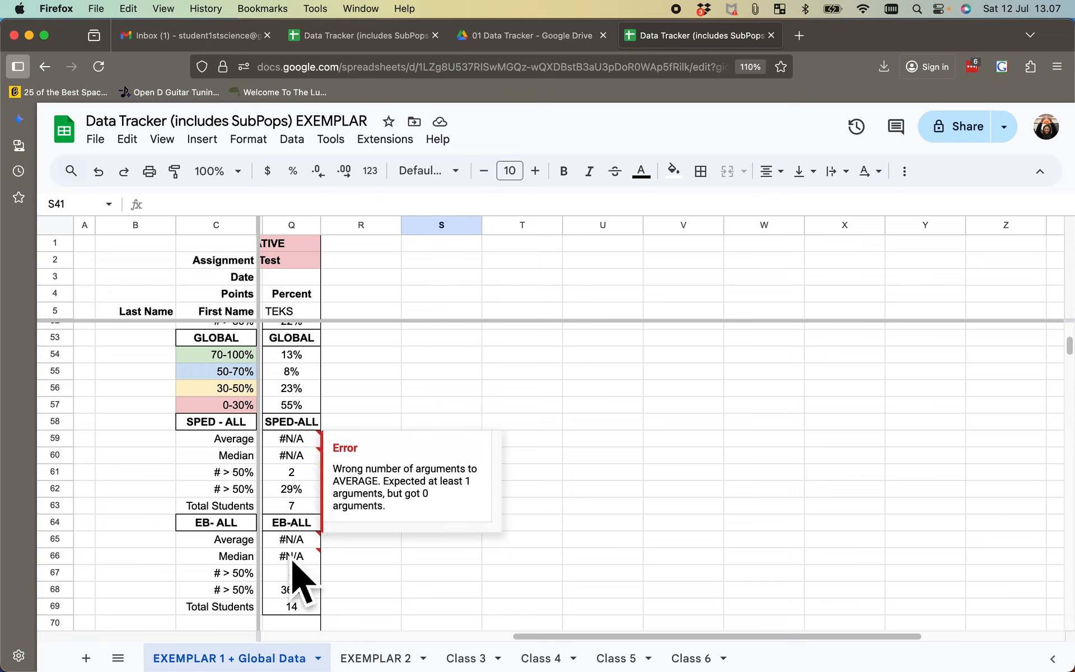
pyautogui.moveTo(292, 563)
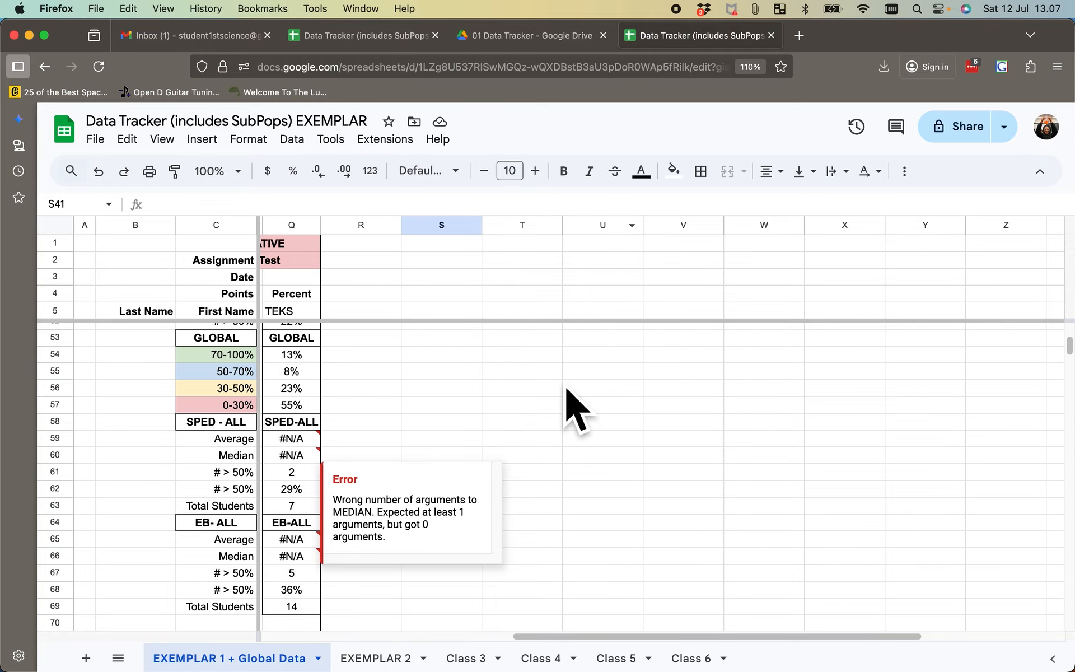
# - Return to the student roster, compare it with the EXEMPLAR 2 roster, and reopen EXEMPLAR 1 + Global Data
pyautogui.hscroll(-10, 555, 437)
pyautogui.hscroll(-5, 542, 438)
pyautogui.scroll(8, 539, 442)
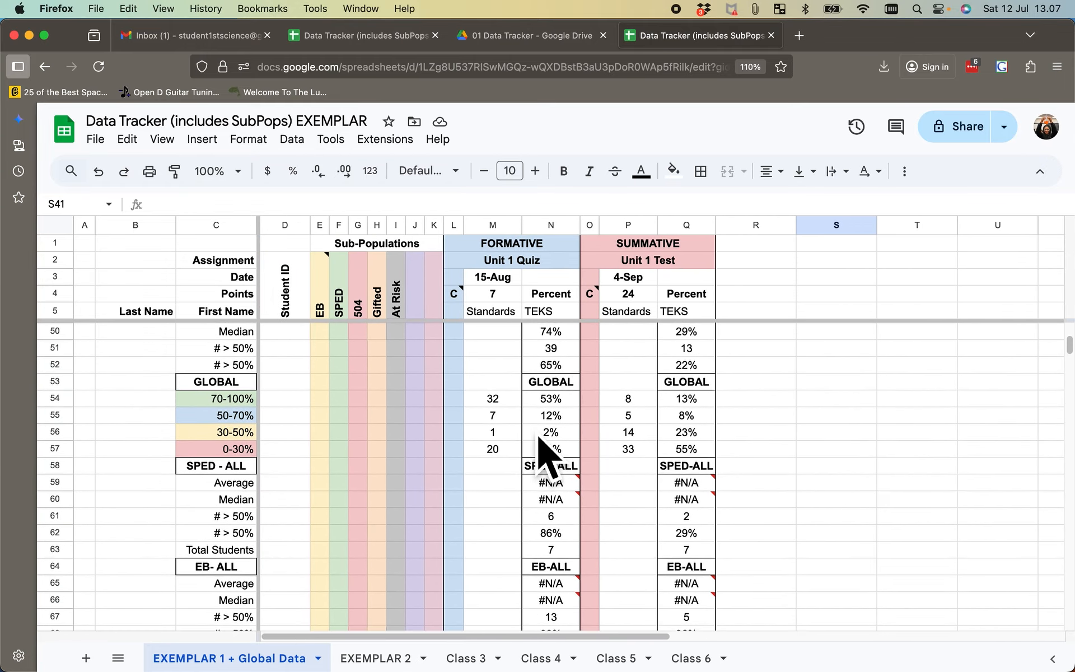
pyautogui.scroll(10, 546, 453)
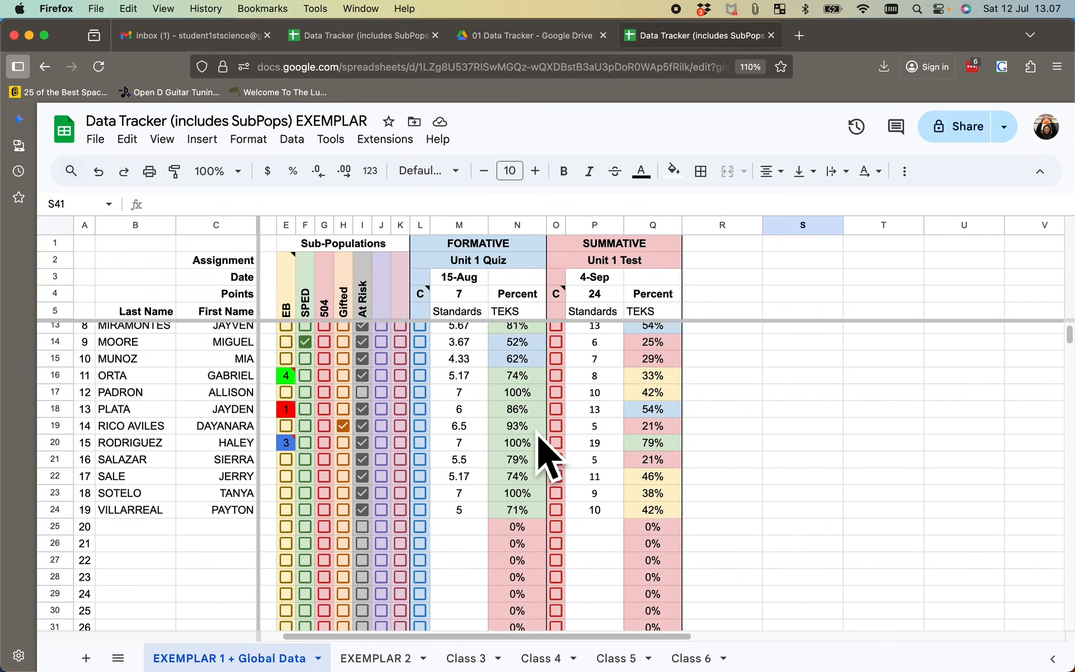
pyautogui.scroll(1, 539, 440)
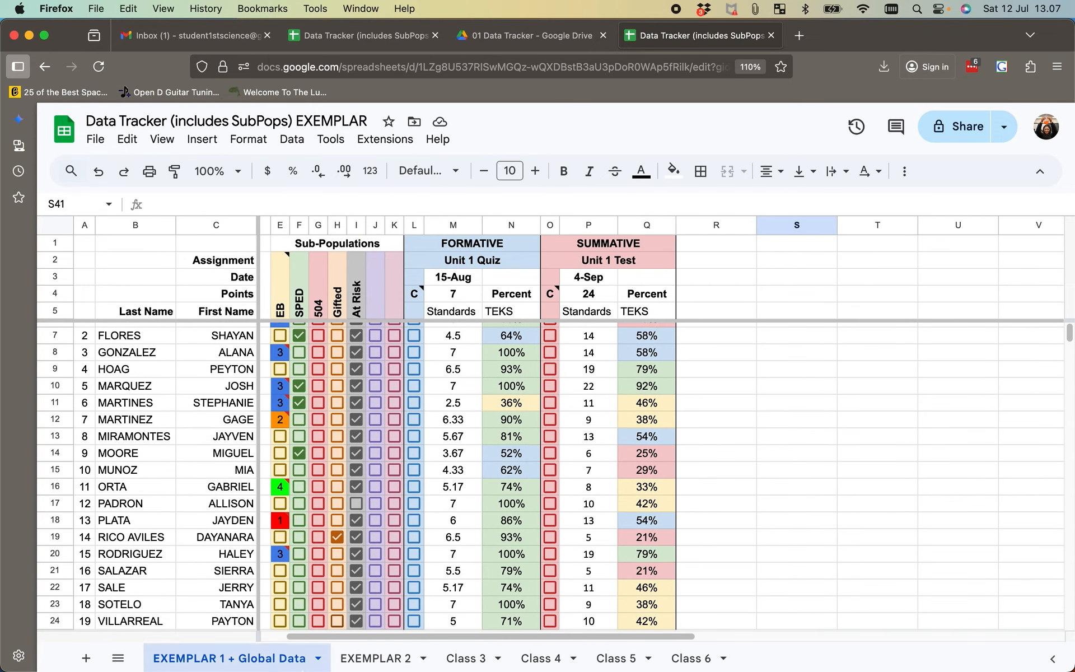
pyautogui.click(387, 659)
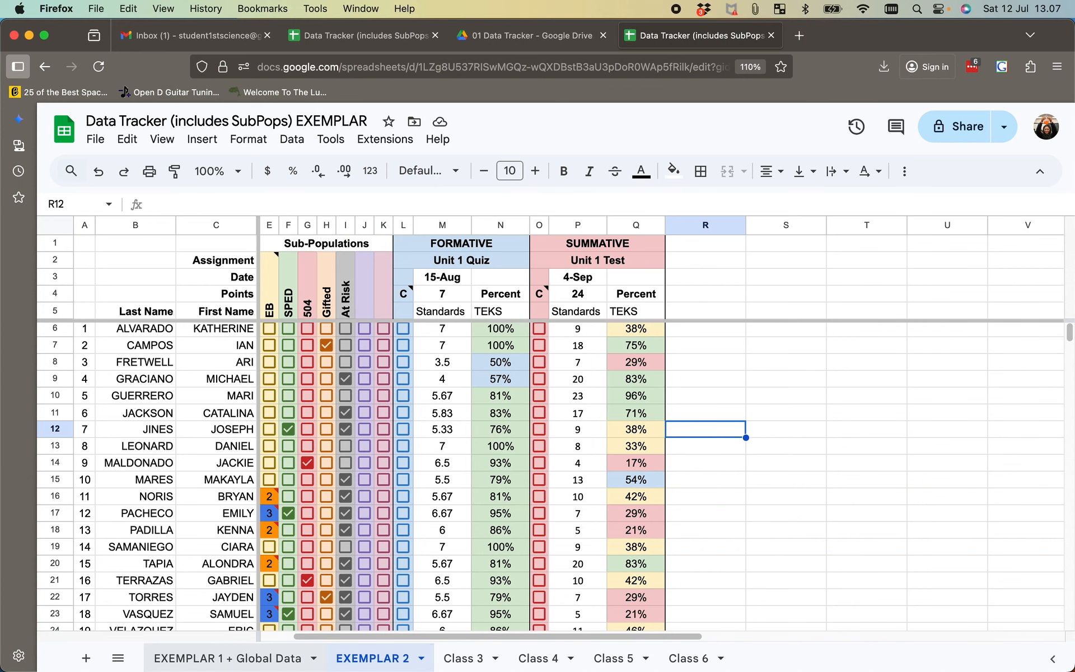
pyautogui.click(270, 668)
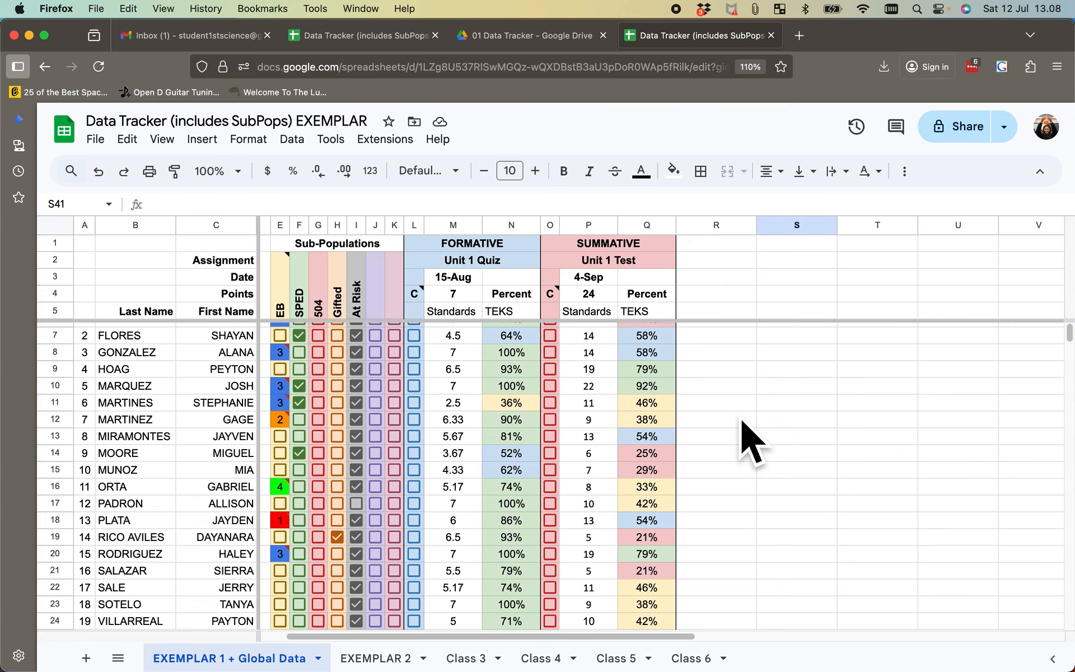
# - Select the first student's Unit 1 Quiz score in M6 and examine the Sub-Population Totals and CLASS statistics below the roster
pyautogui.scroll(1, 751, 443)
pyautogui.hscroll(1, 751, 443)
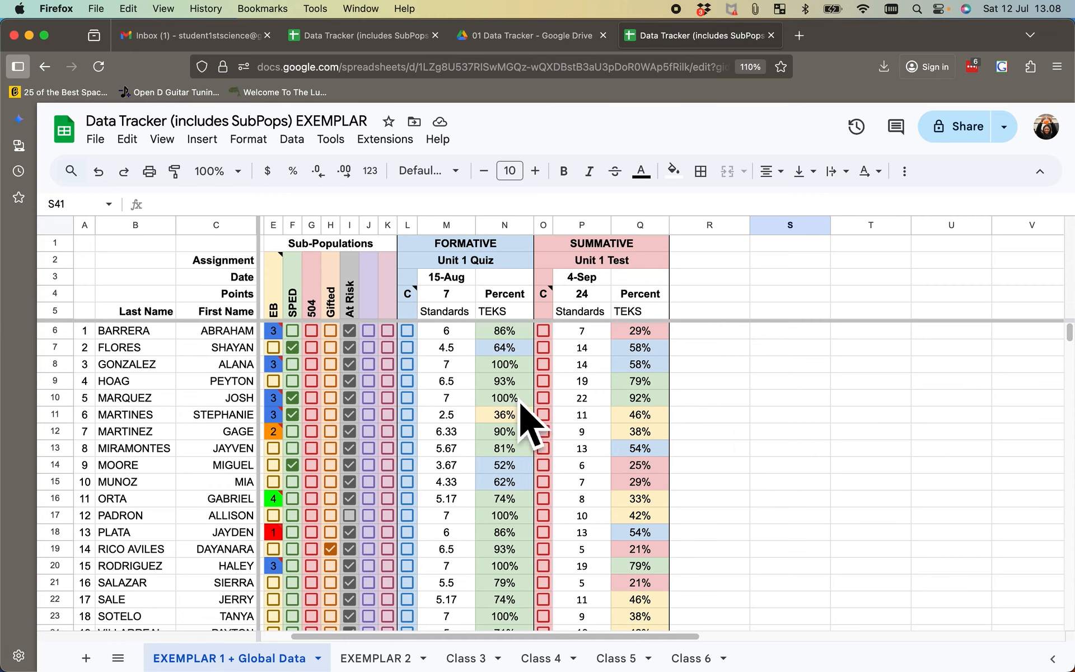
pyautogui.click(473, 336)
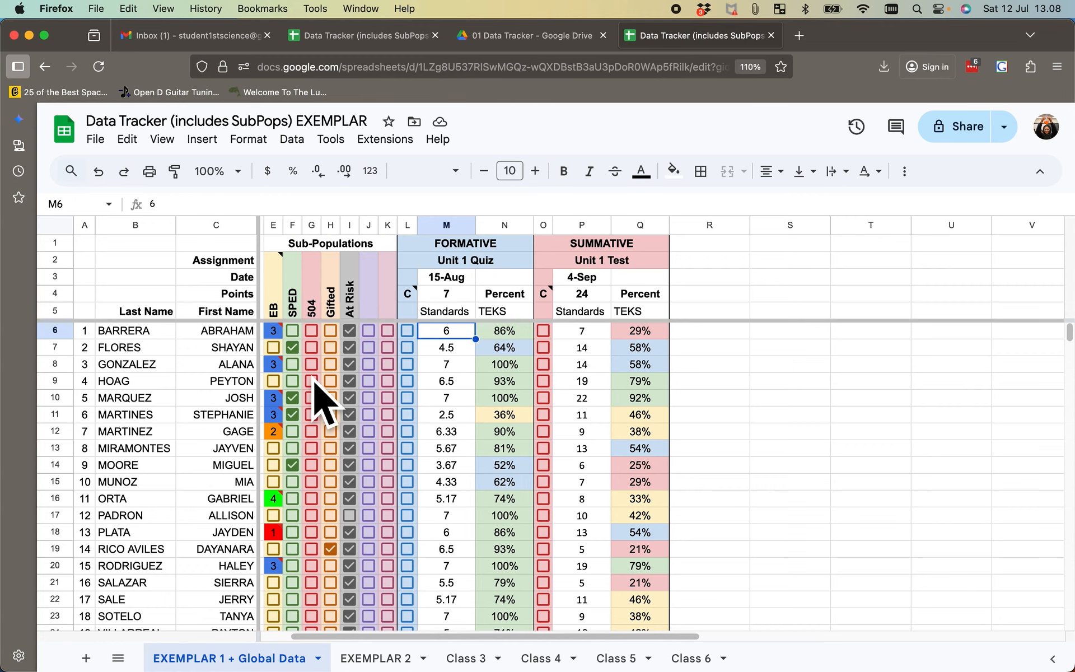
pyautogui.scroll(-10, 314, 382)
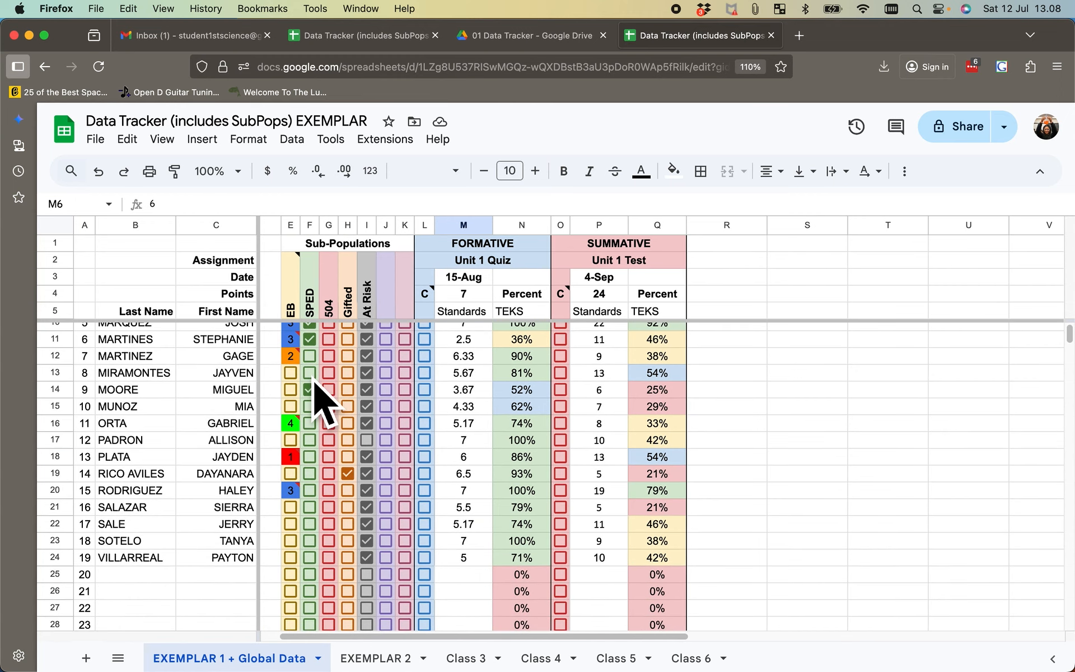
pyautogui.scroll(-2, 315, 382)
pyautogui.hscroll(2, 315, 382)
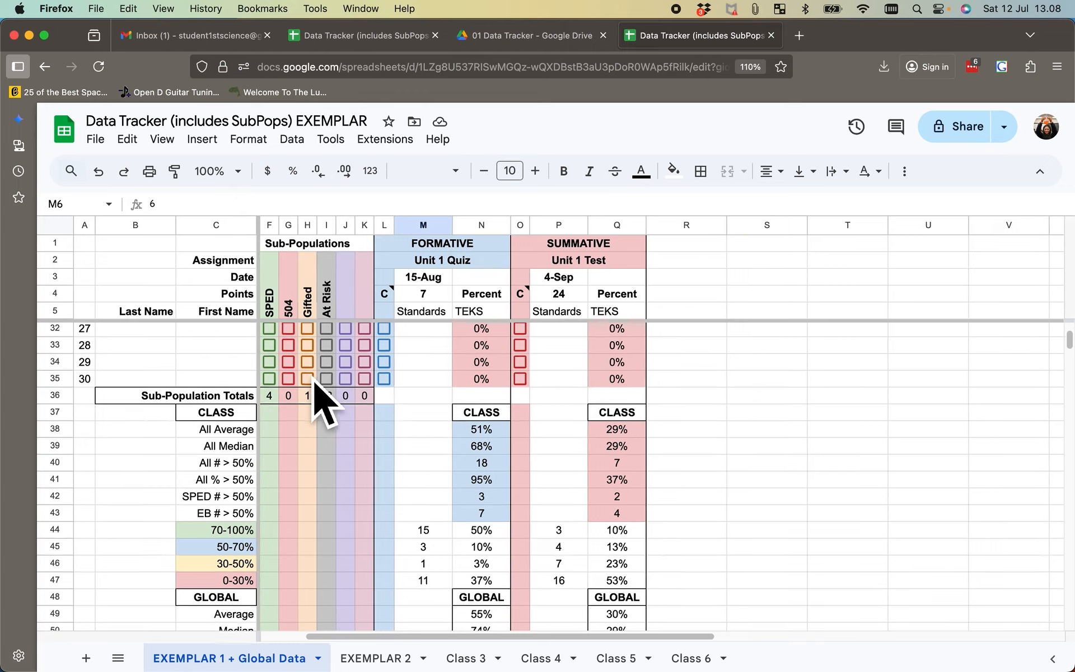
pyautogui.hscroll(1, 314, 383)
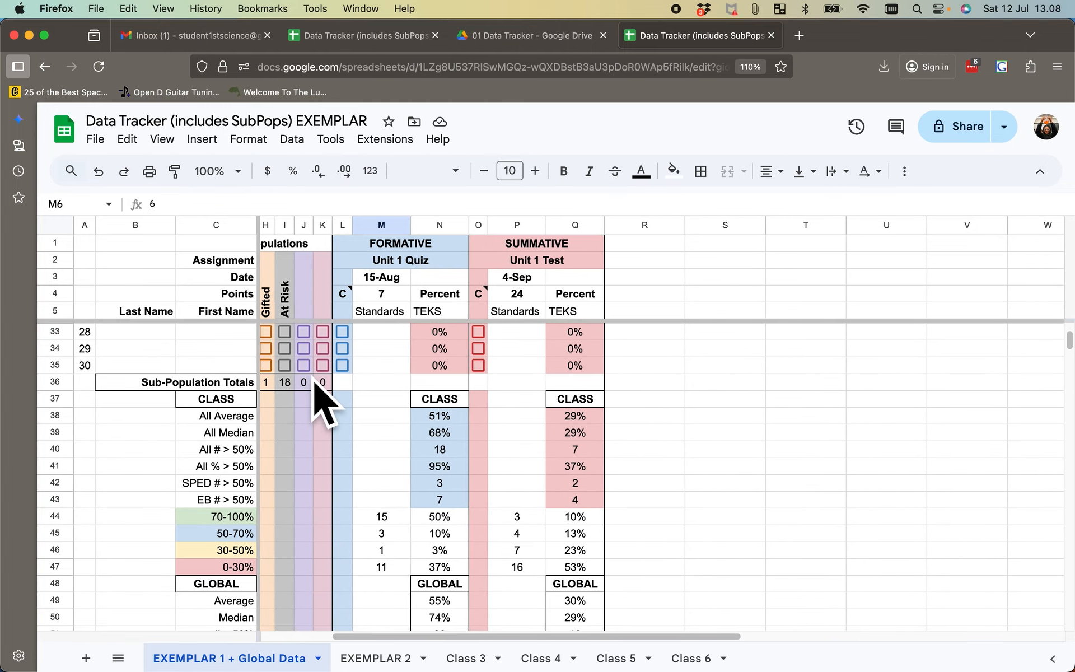
# - Compare the roster's Unit 1 Quiz and Unit 1 Test percentages with the CLASS statistics, and show the quiz's class average formula in N38
pyautogui.hscroll(6, 322, 399)
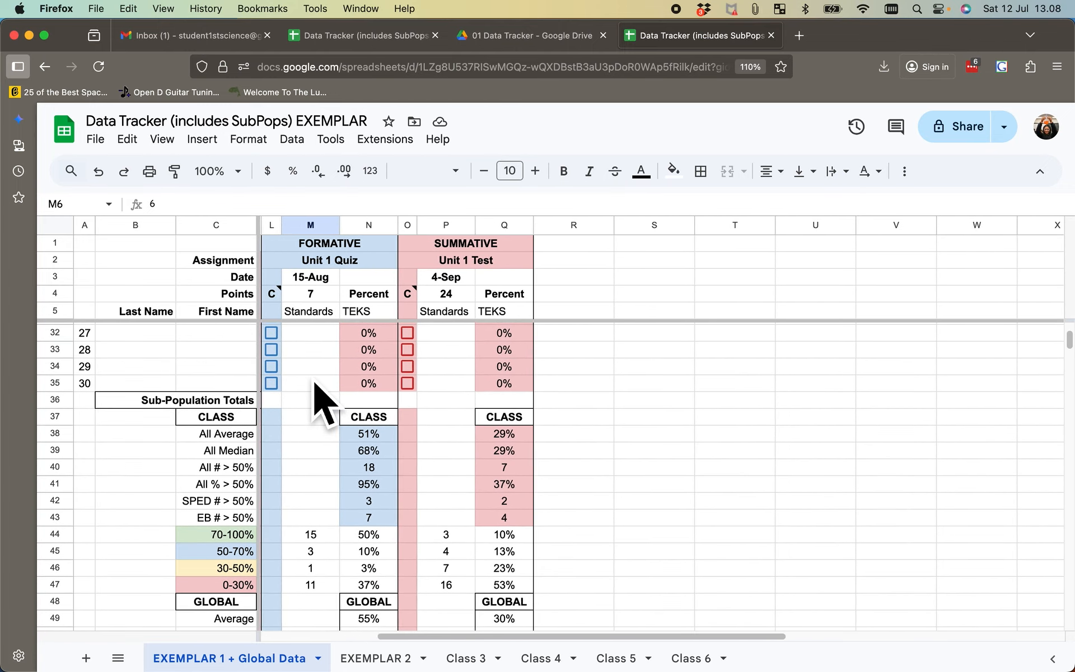
pyautogui.hscroll(1, 313, 379)
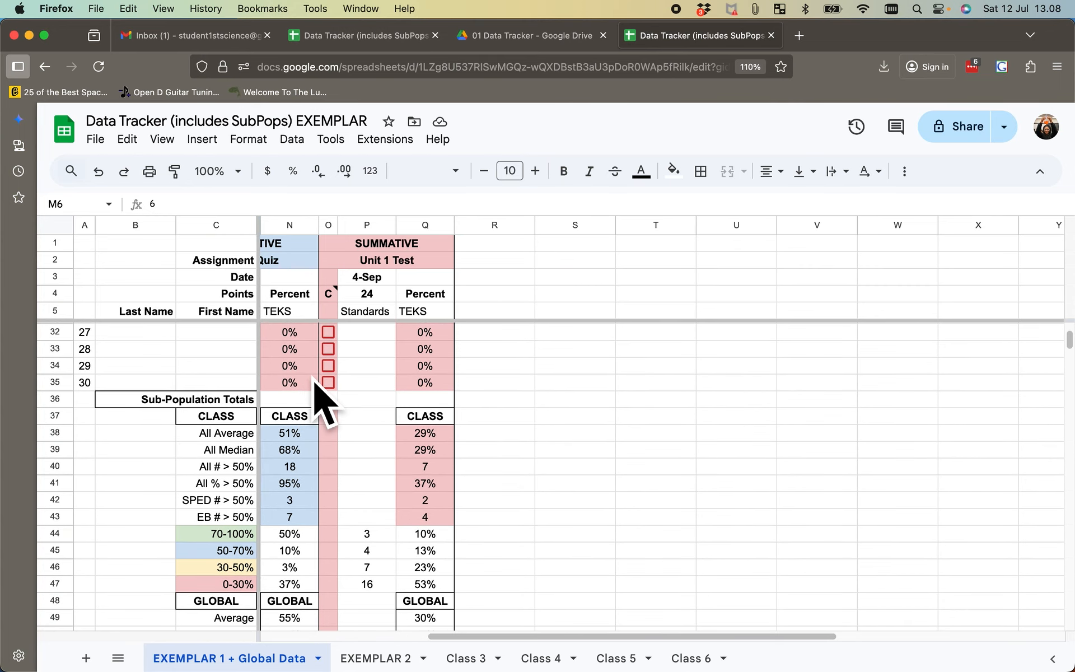
pyautogui.scroll(9, 307, 465)
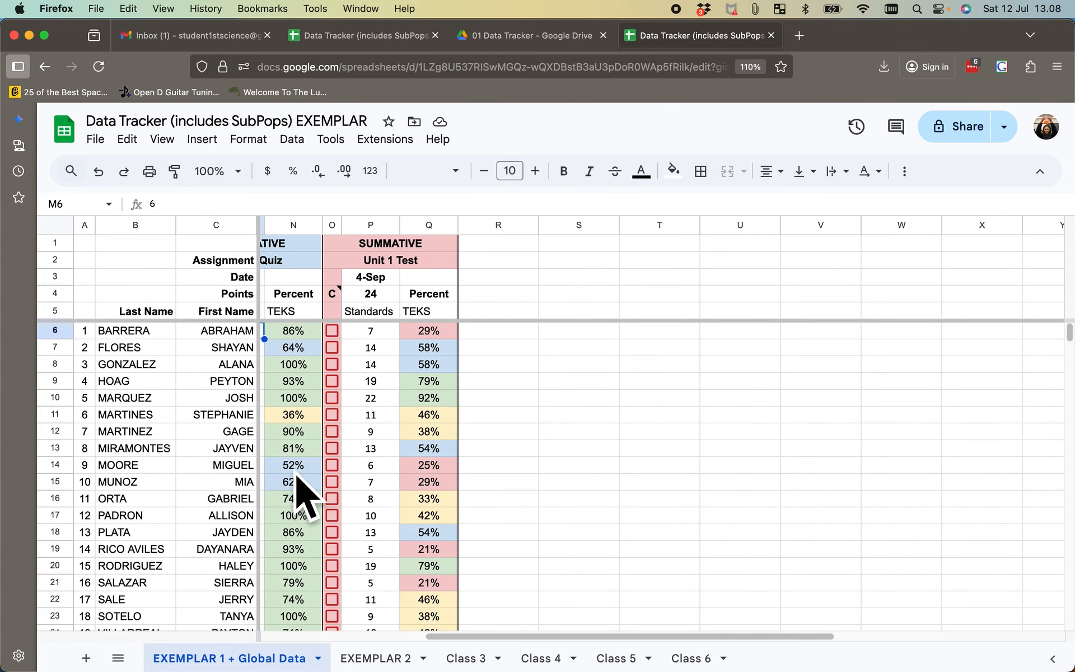
pyautogui.scroll(-8, 296, 475)
pyautogui.hscroll(-1, 294, 470)
pyautogui.scroll(-1, 295, 473)
pyautogui.hscroll(1, 295, 472)
pyautogui.click(296, 434)
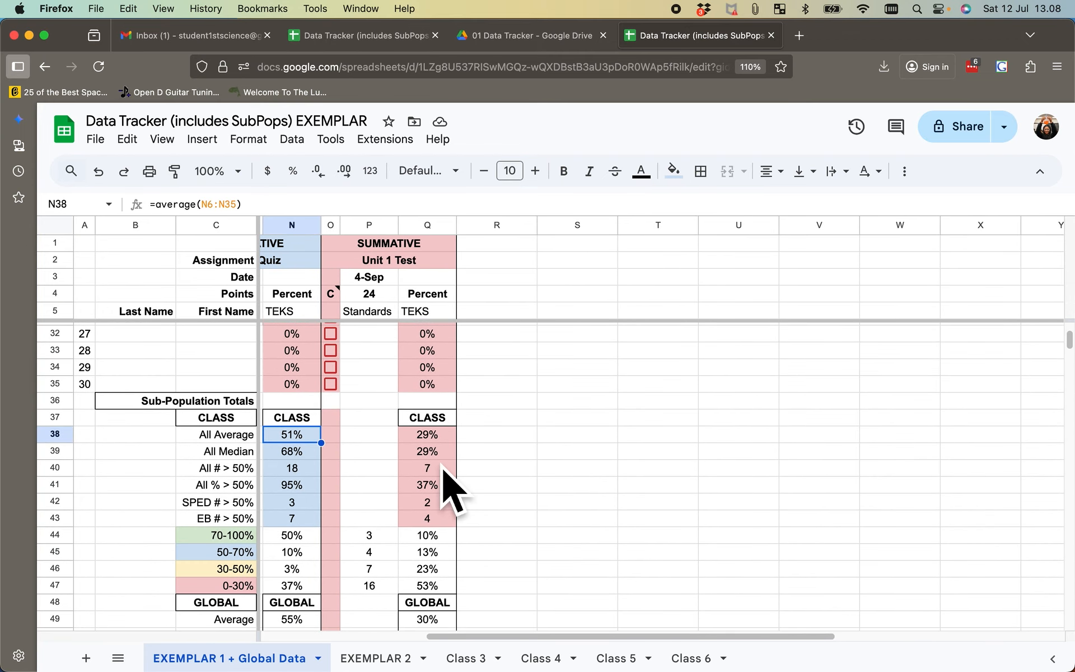
# - Clear the percent formulas from the empty student rows in N25:N35 and Q25:Q35 of the class sheet
pyautogui.scroll(3, 616, 442)
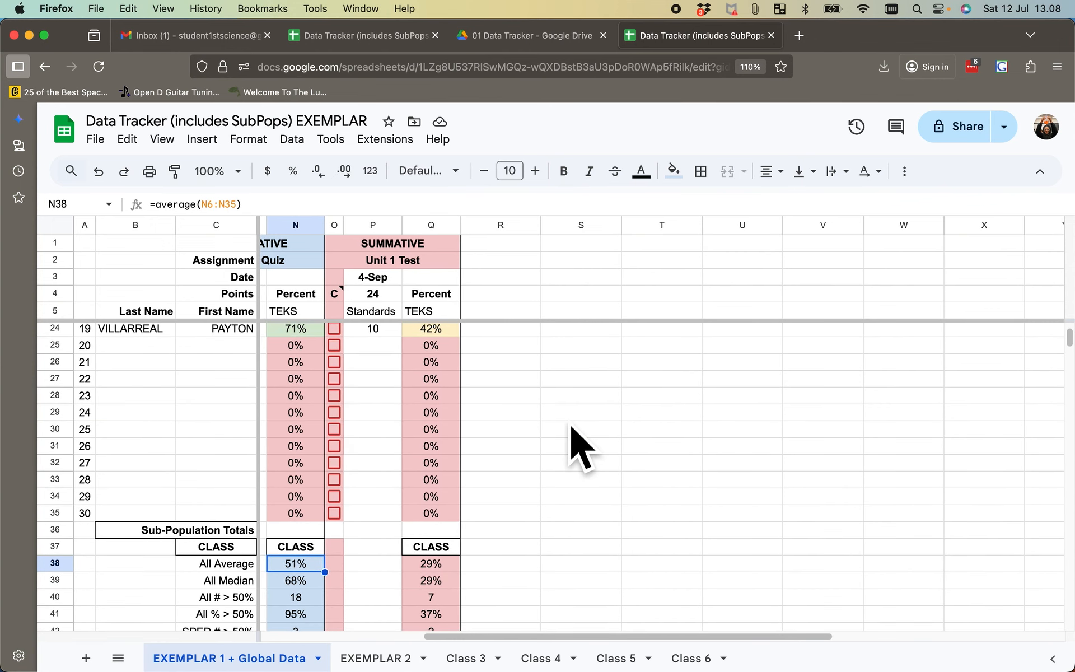
pyautogui.scroll(-1, 576, 448)
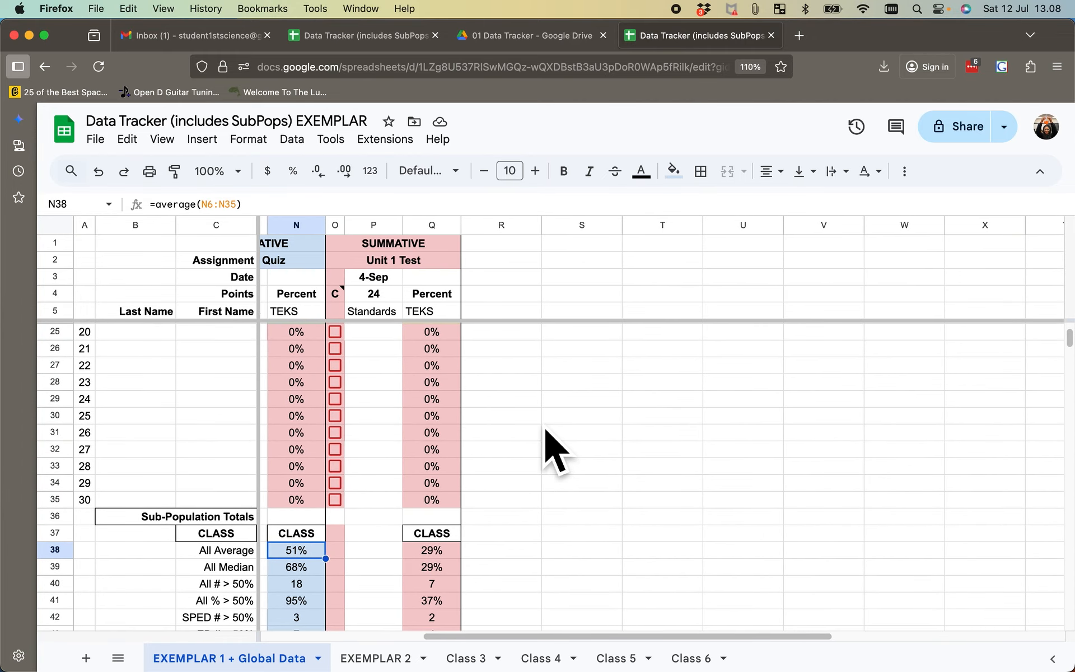
pyautogui.scroll(1, 317, 442)
pyautogui.moveTo(302, 353); pyautogui.dragTo(304, 521)
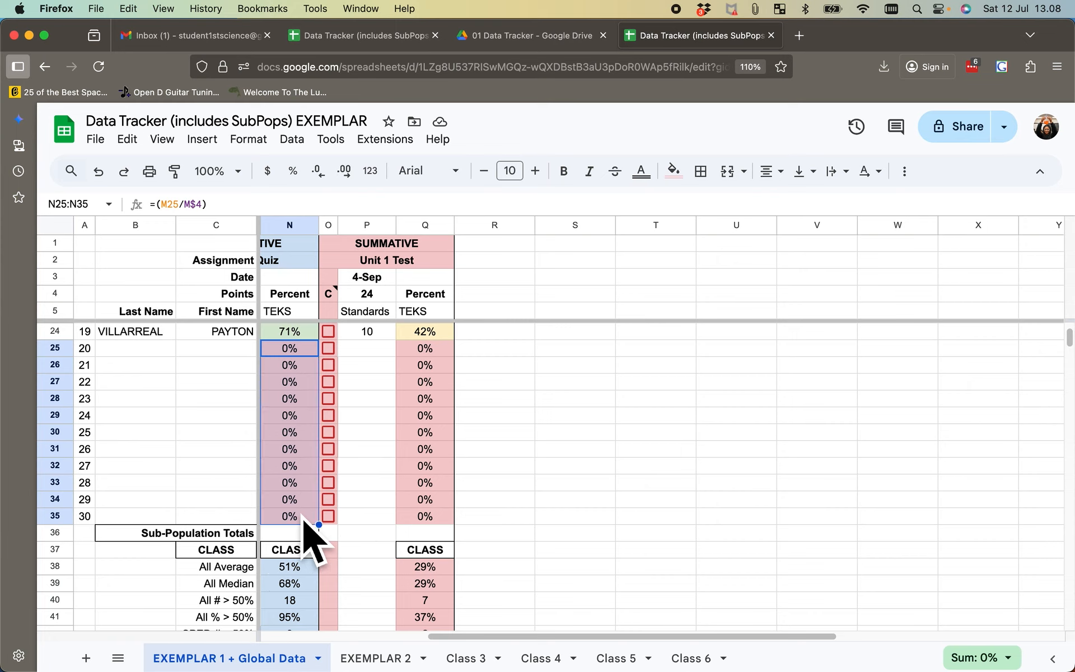
pyautogui.press('Delete')
pyautogui.click(658, 421)
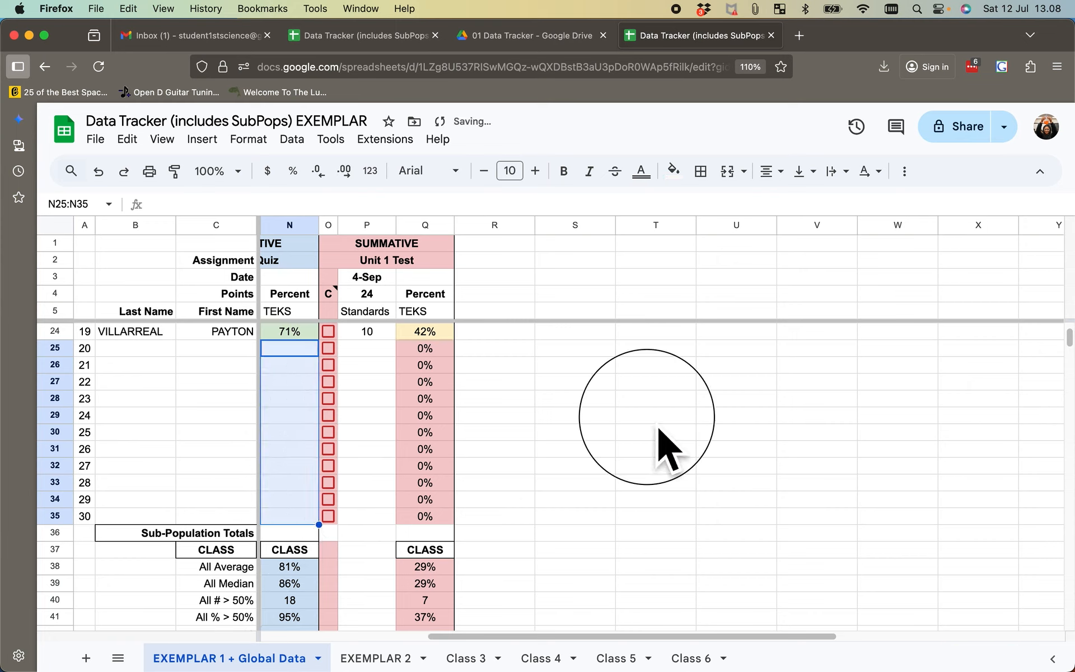
pyautogui.moveTo(442, 350); pyautogui.dragTo(443, 522)
pyautogui.press('Delete')
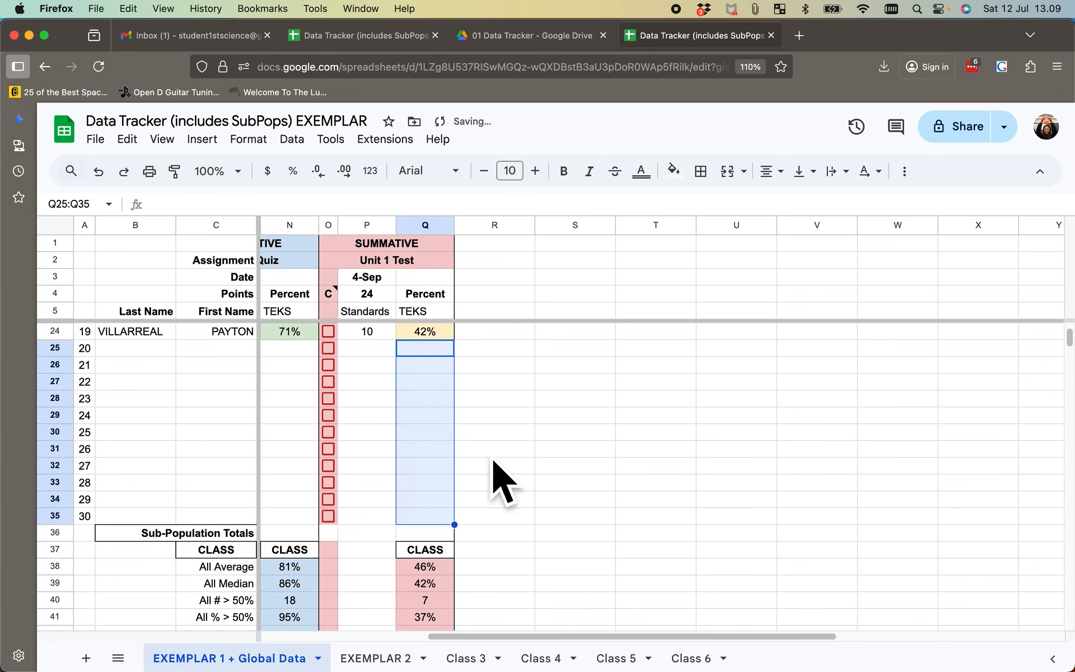
# - On the EXEMPLAR 2 sheet, clear the percent formulas from the empty student rows in N27:N35 and Q27:Q35
pyautogui.click(383, 657)
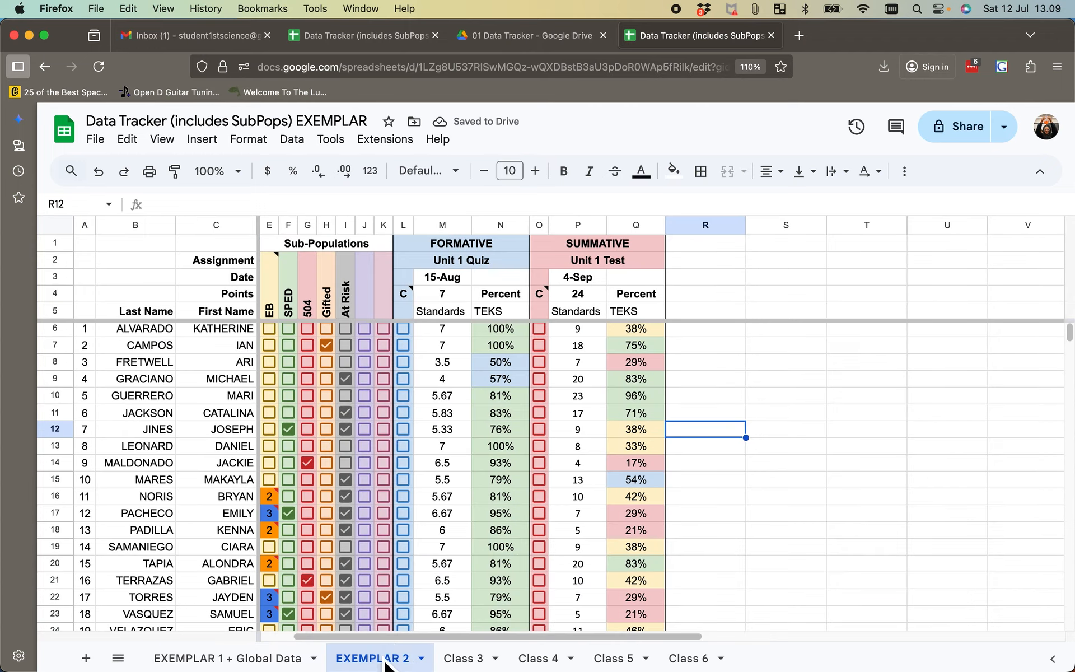
pyautogui.scroll(-6, 401, 493)
pyautogui.scroll(5, 412, 507)
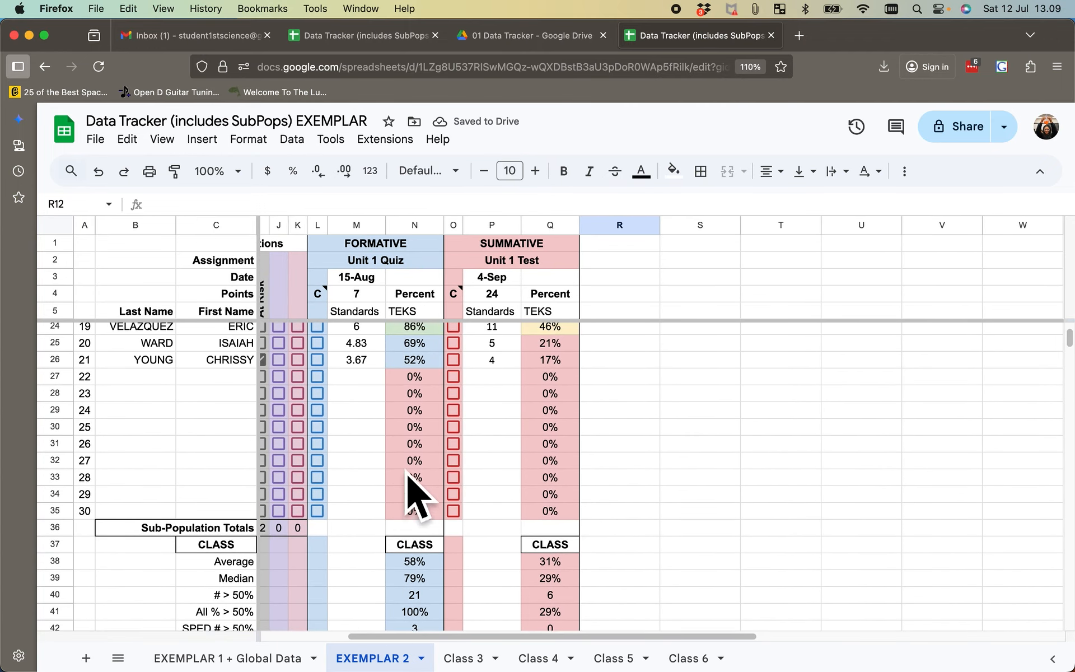
pyautogui.moveTo(404, 401); pyautogui.dragTo(414, 436)
pyautogui.moveTo(419, 476); pyautogui.dragTo(423, 538)
pyautogui.press('Delete')
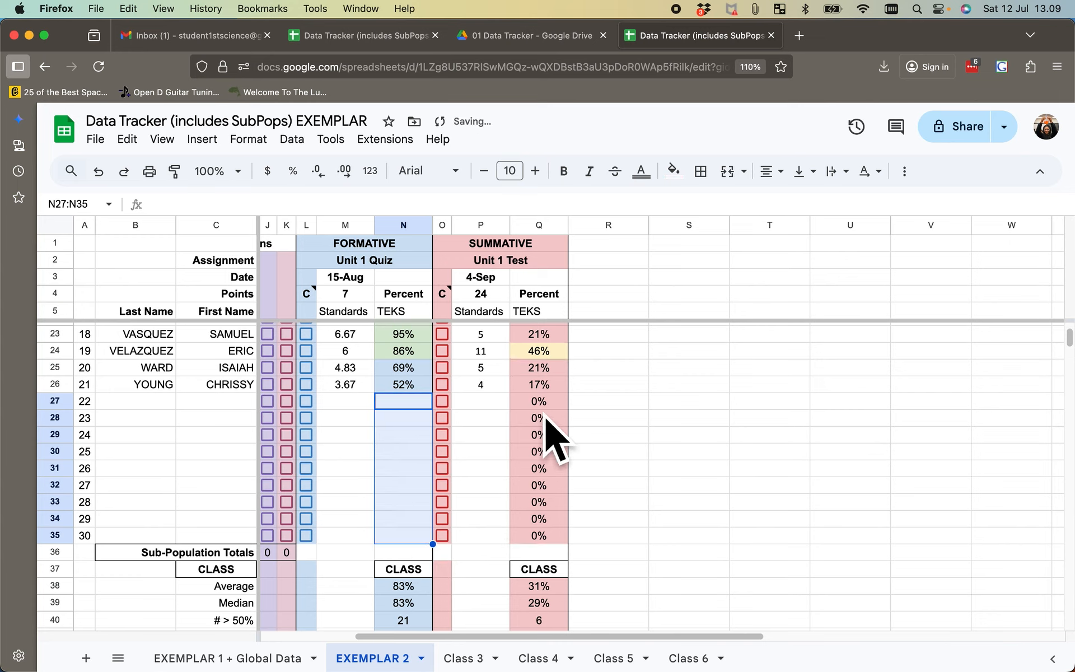
pyautogui.moveTo(540, 402); pyautogui.dragTo(554, 539)
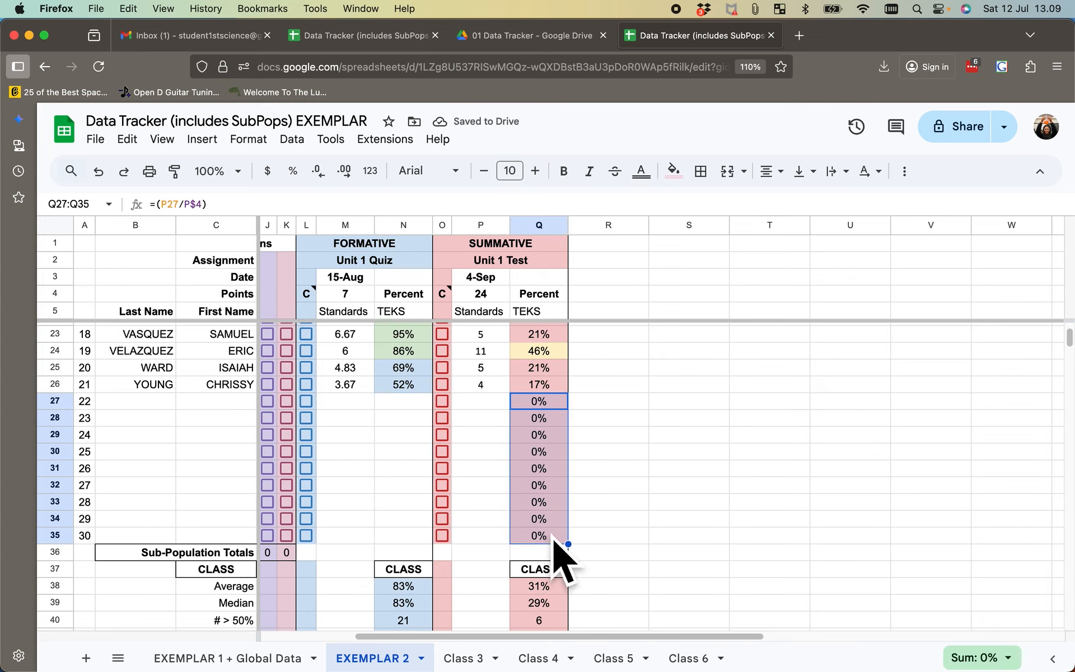
pyautogui.press('Delete')
pyautogui.click(626, 504)
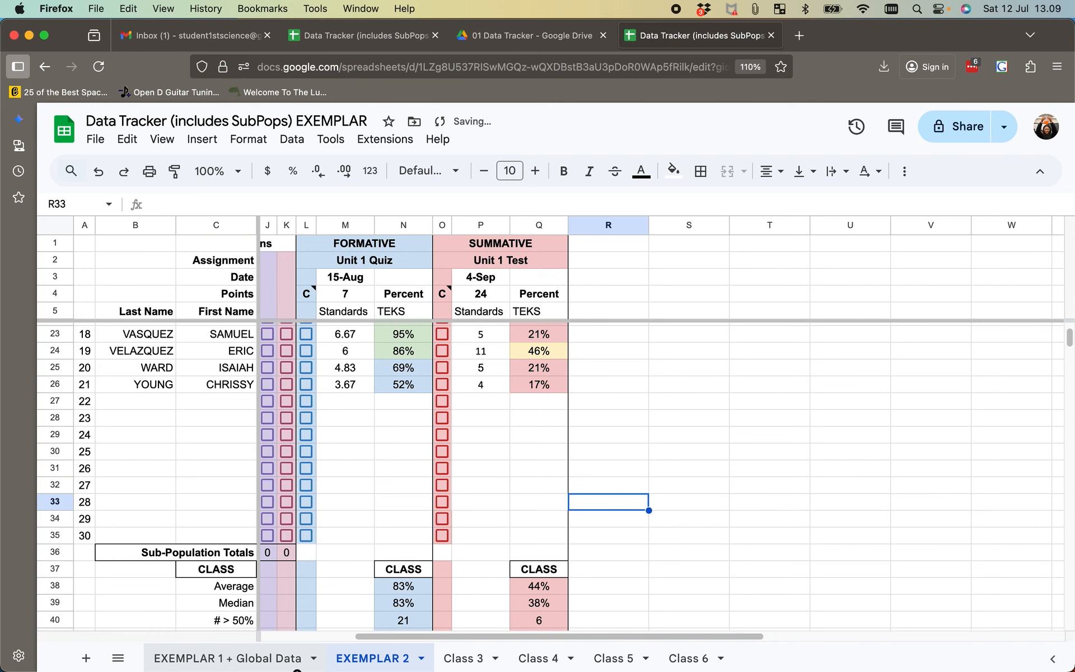
# - Return to EXEMPLAR 1 + Global Data, review the CLASS statistics and inspect the quiz's All # > 50% formula in N40
pyautogui.click(227, 658)
pyautogui.scroll(-1, 420, 479)
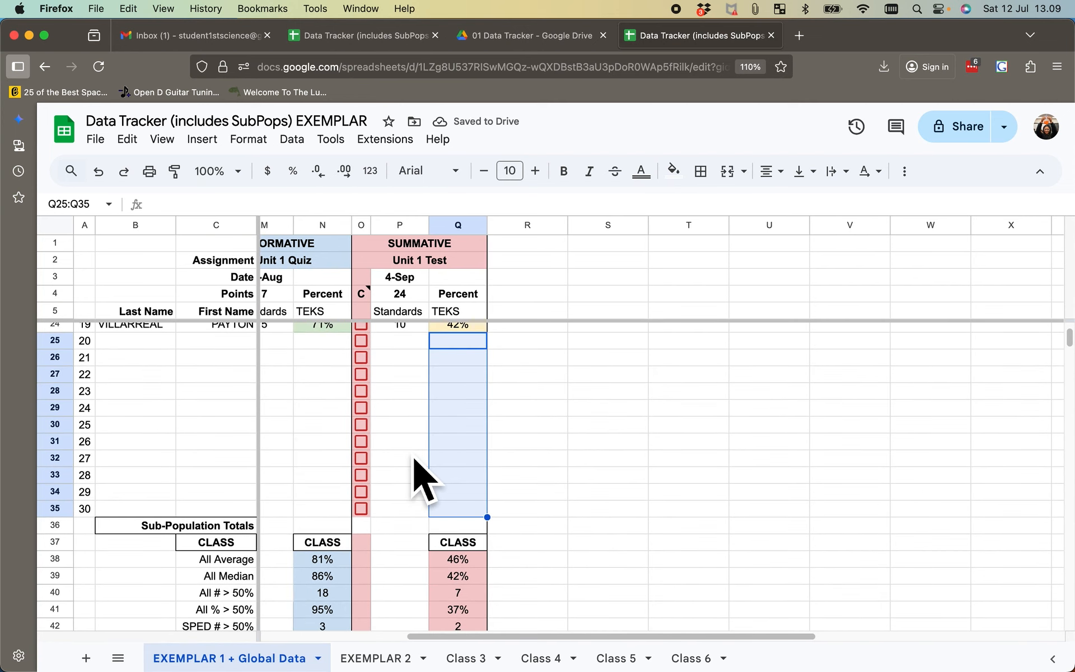
pyautogui.hscroll(1, 420, 479)
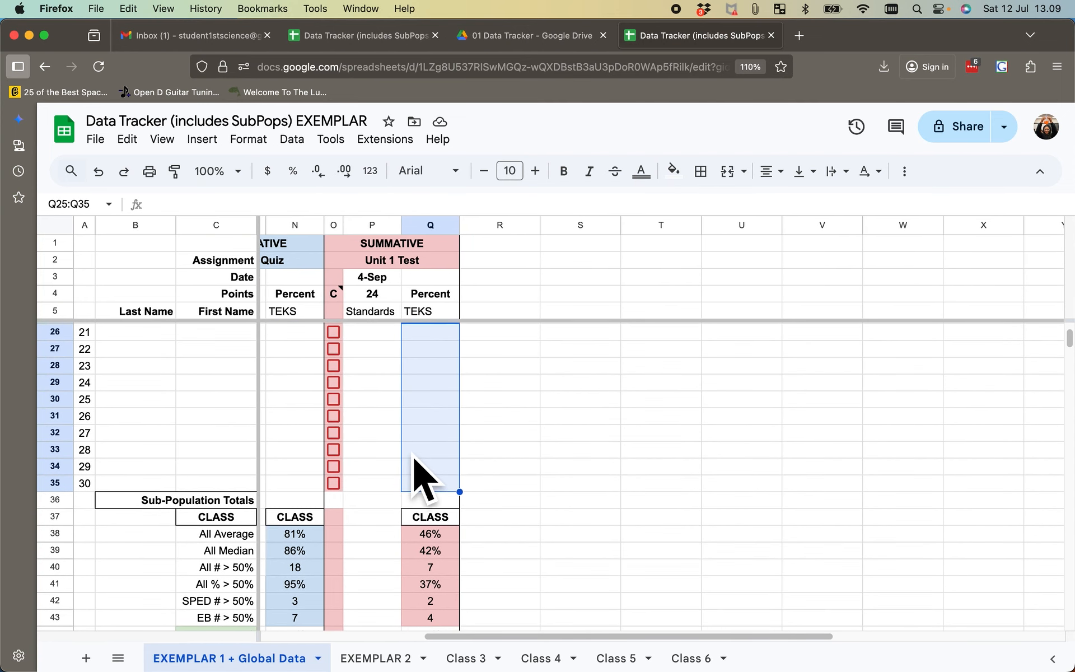
pyautogui.scroll(-1, 420, 479)
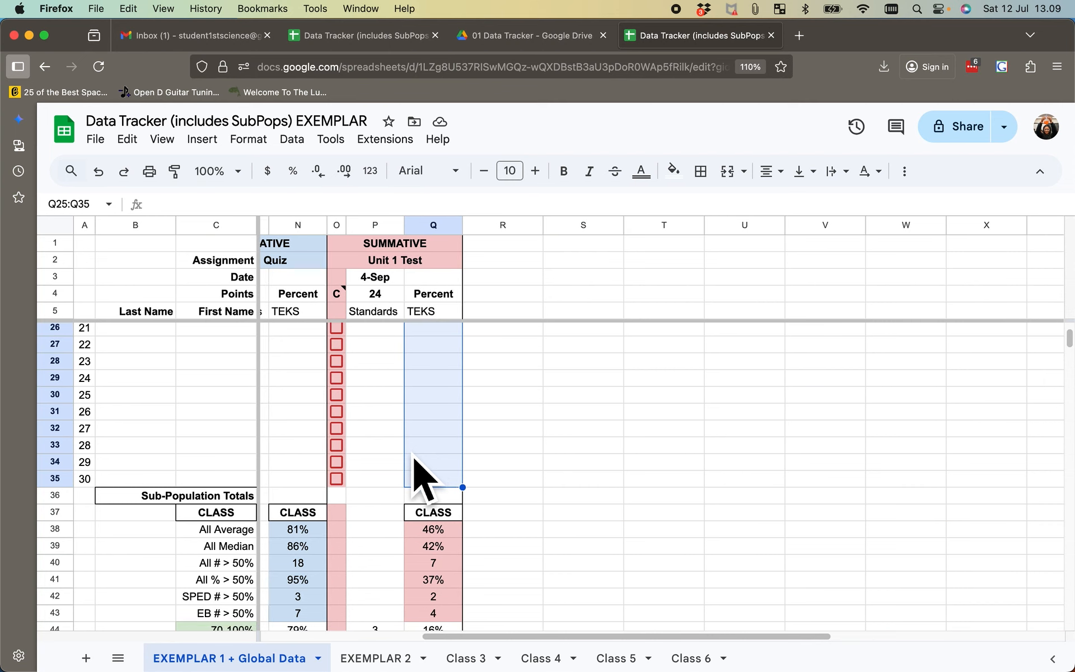
pyautogui.scroll(-3, 423, 477)
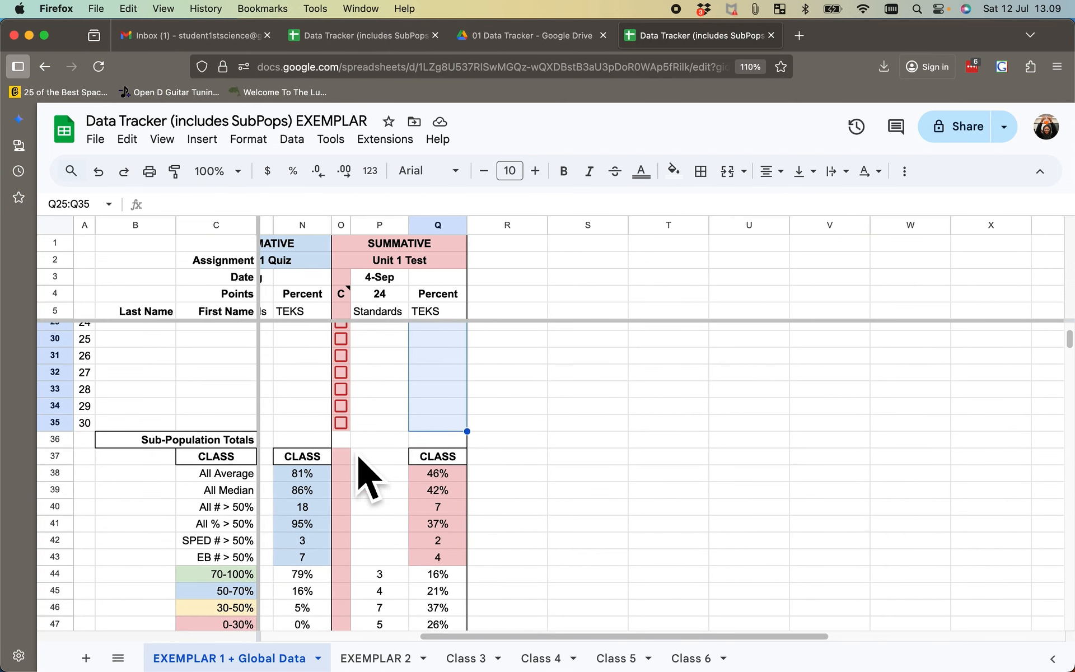
pyautogui.click(309, 507)
pyautogui.doubleClick(310, 508)
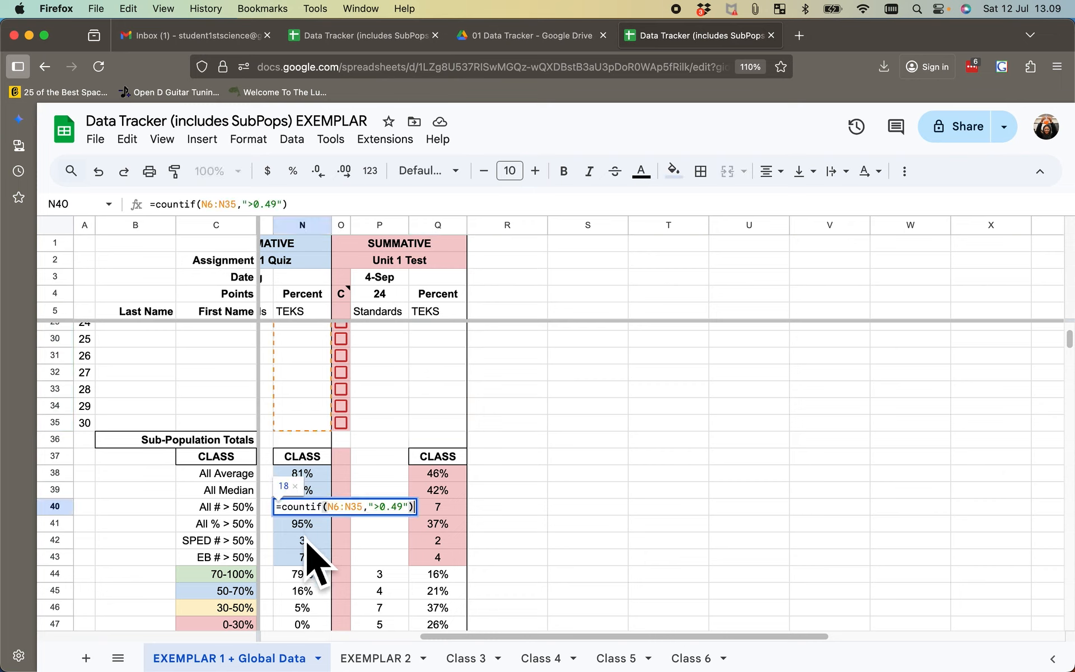
pyautogui.press('Return')
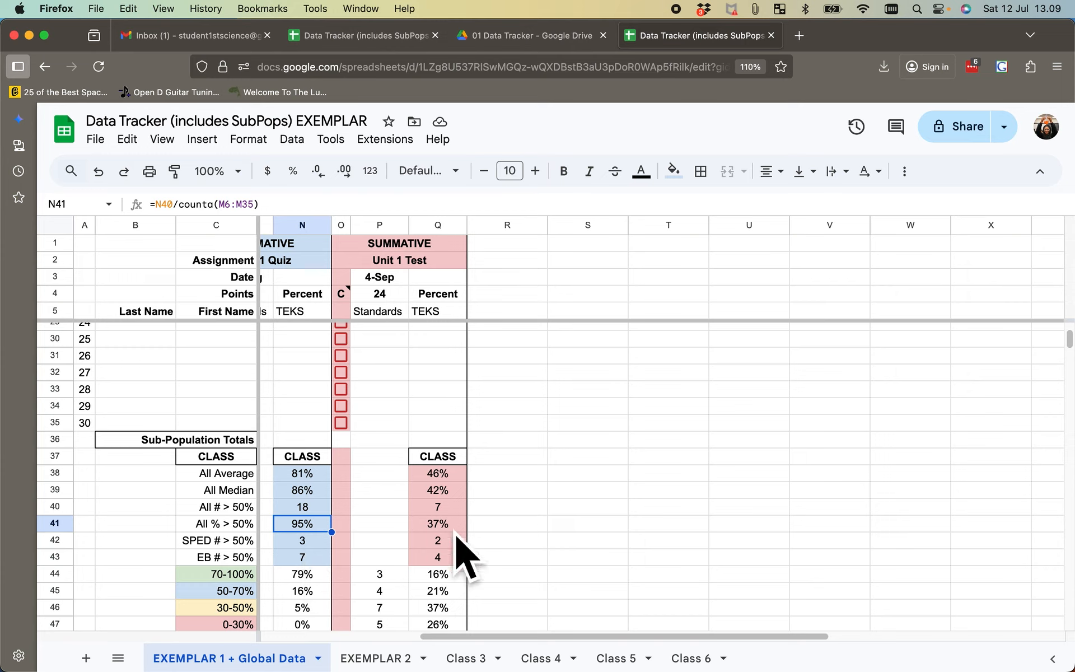
# - Inspect the Unit 1 Quiz's EB # > 50% formula in N43 and leave it without editing
pyautogui.click(306, 563)
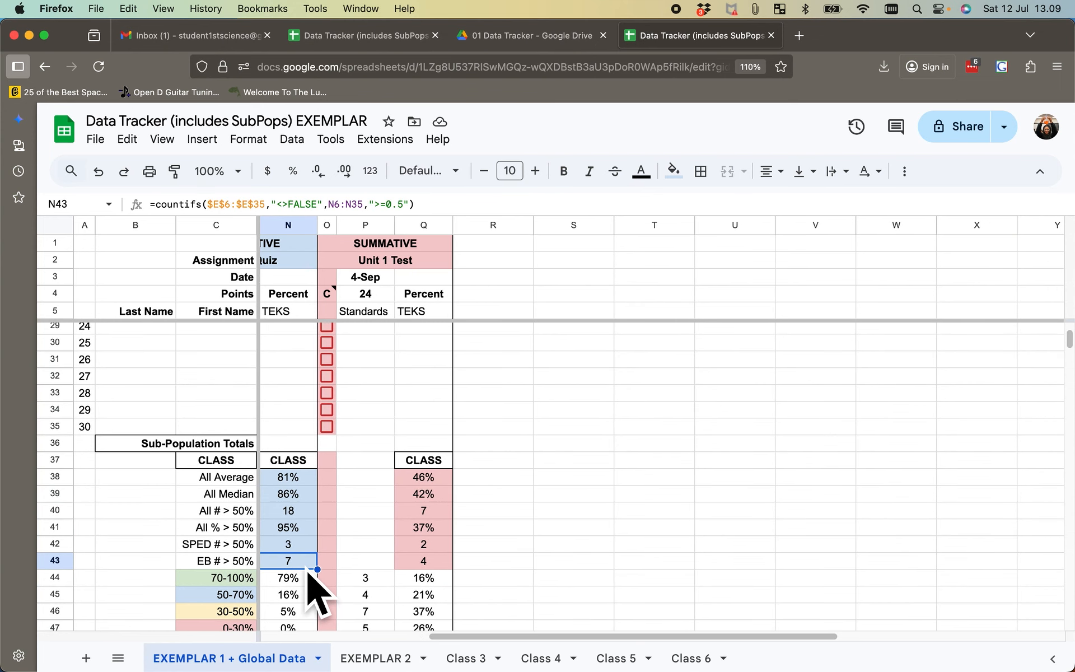
pyautogui.press('Return')
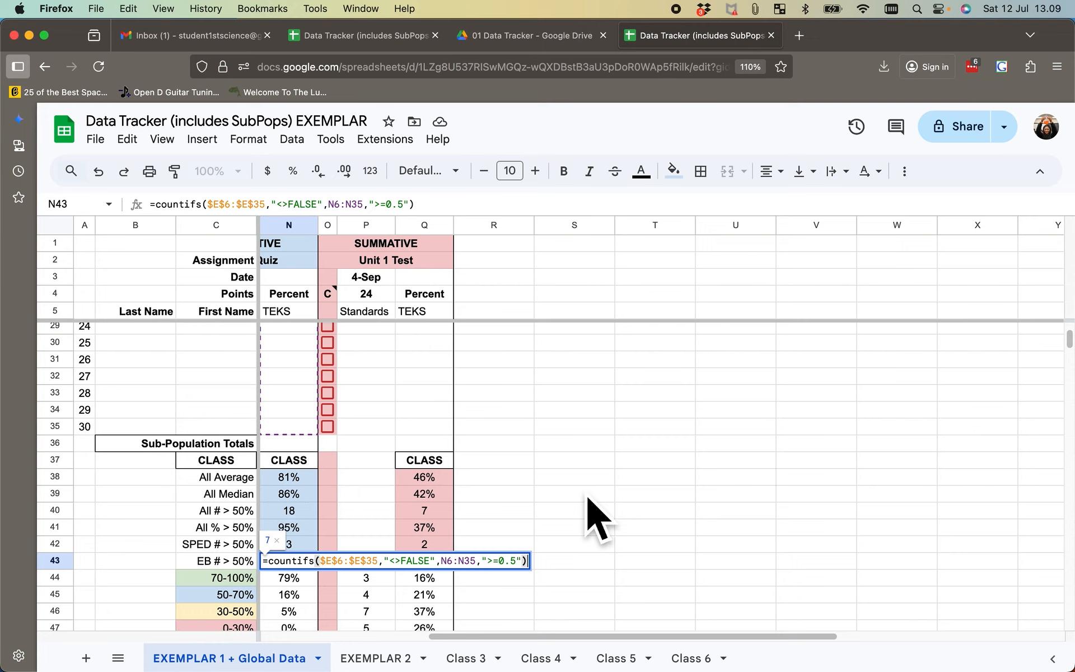
pyautogui.click(593, 478)
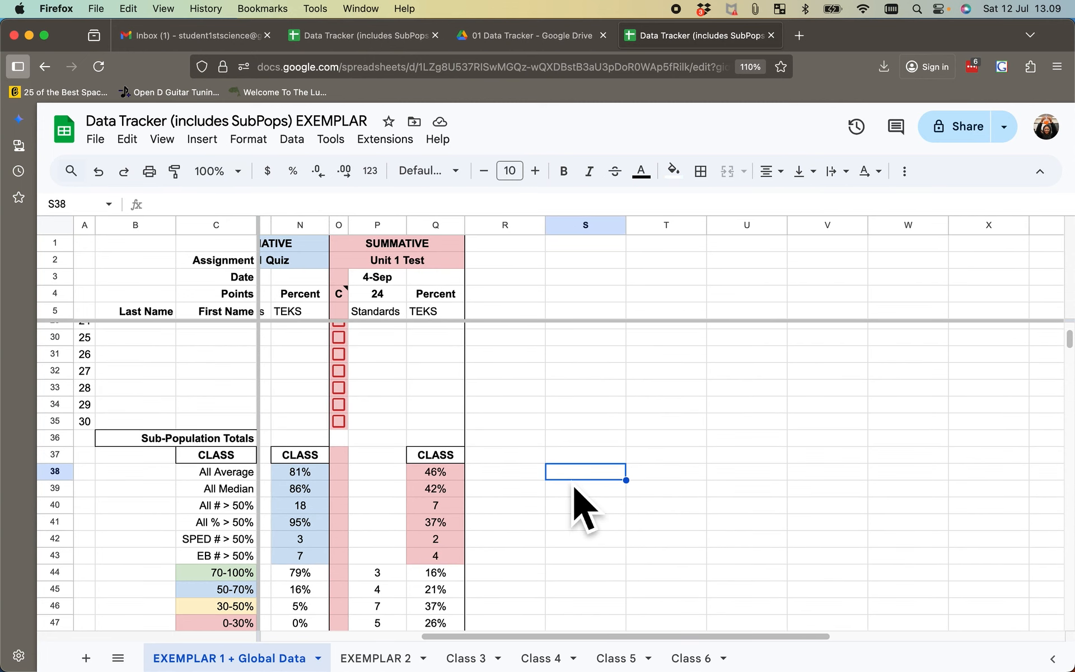
# - Review the score-band and GLOBAL rows, and highlight the >0.49 criterion in the quiz's All # > 50% formula in N40
pyautogui.scroll(-1, 582, 506)
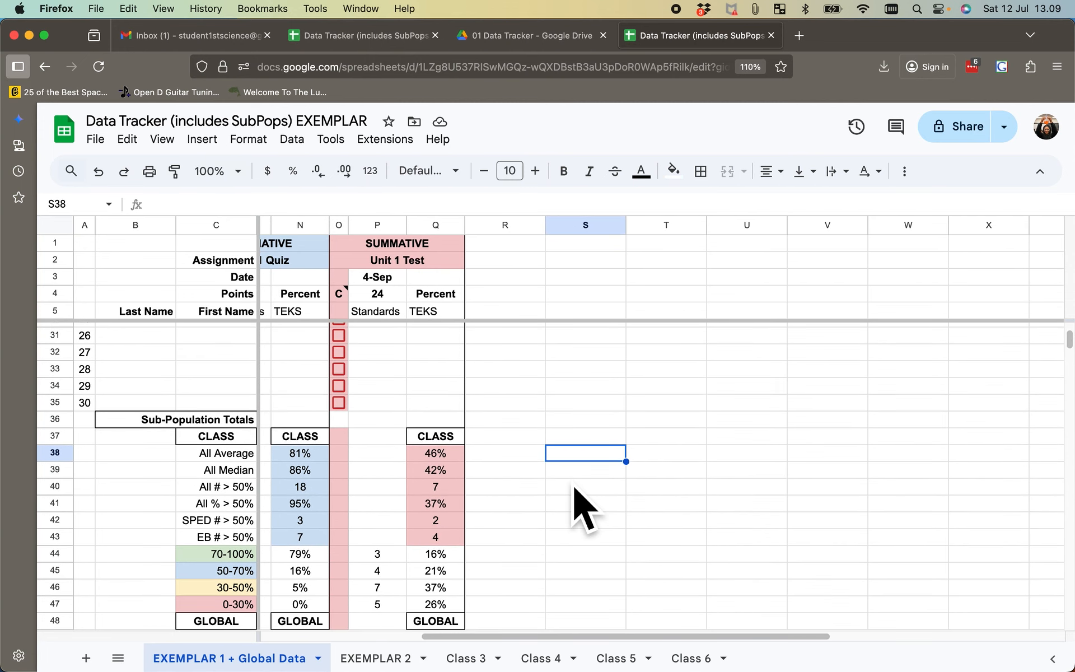
pyautogui.scroll(-2, 582, 507)
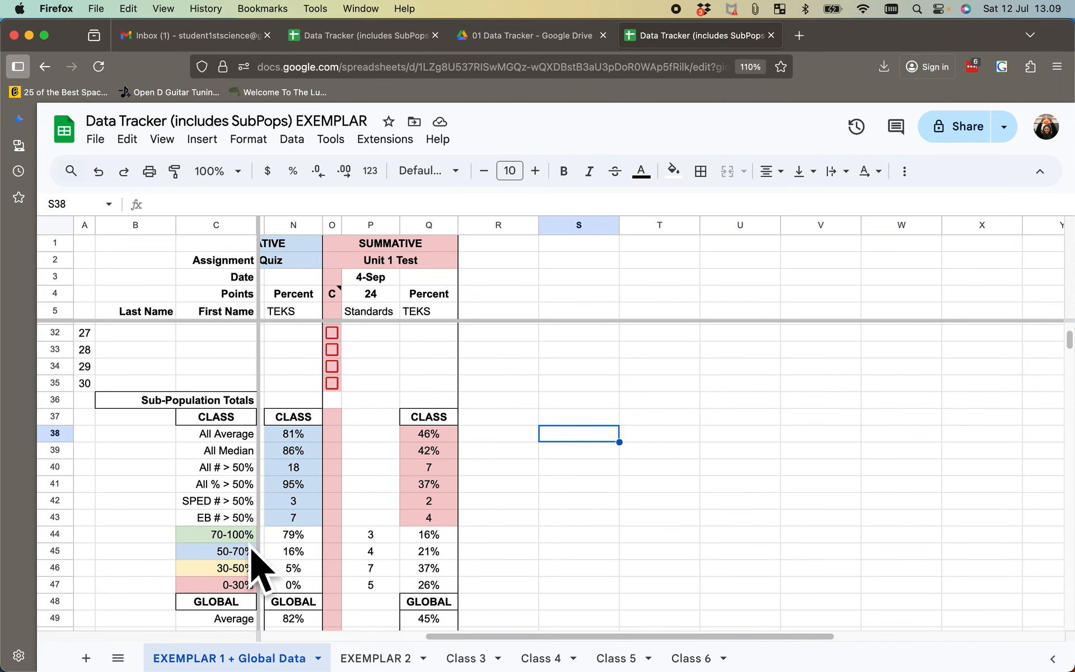
pyautogui.hscroll(1, 252, 568)
pyautogui.scroll(-3, 250, 550)
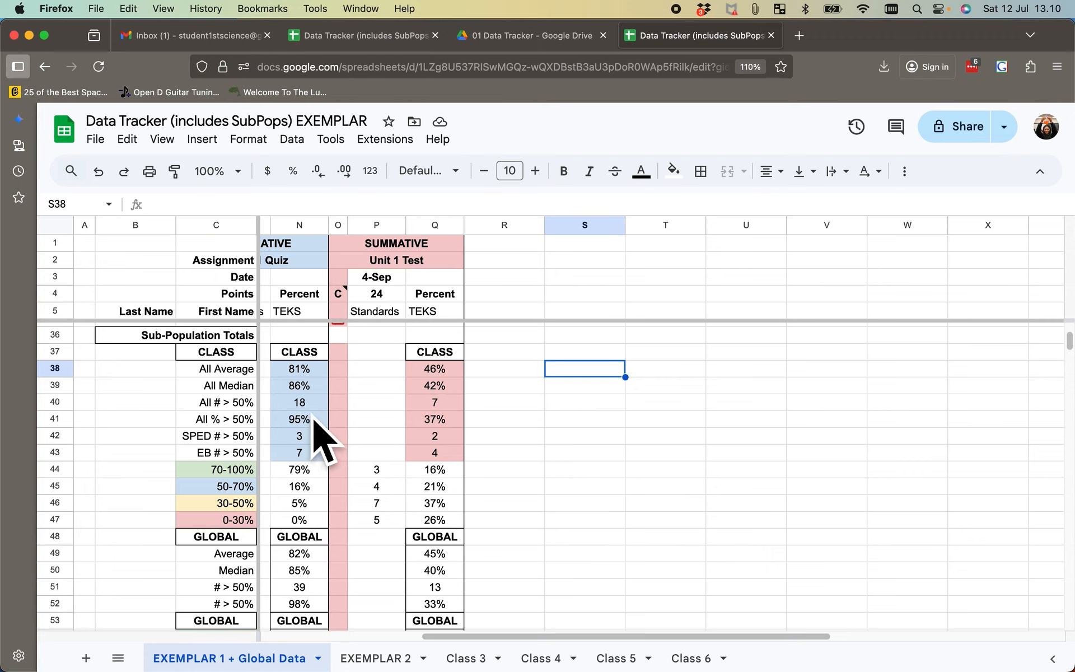
pyautogui.click(300, 402)
pyautogui.press('Return')
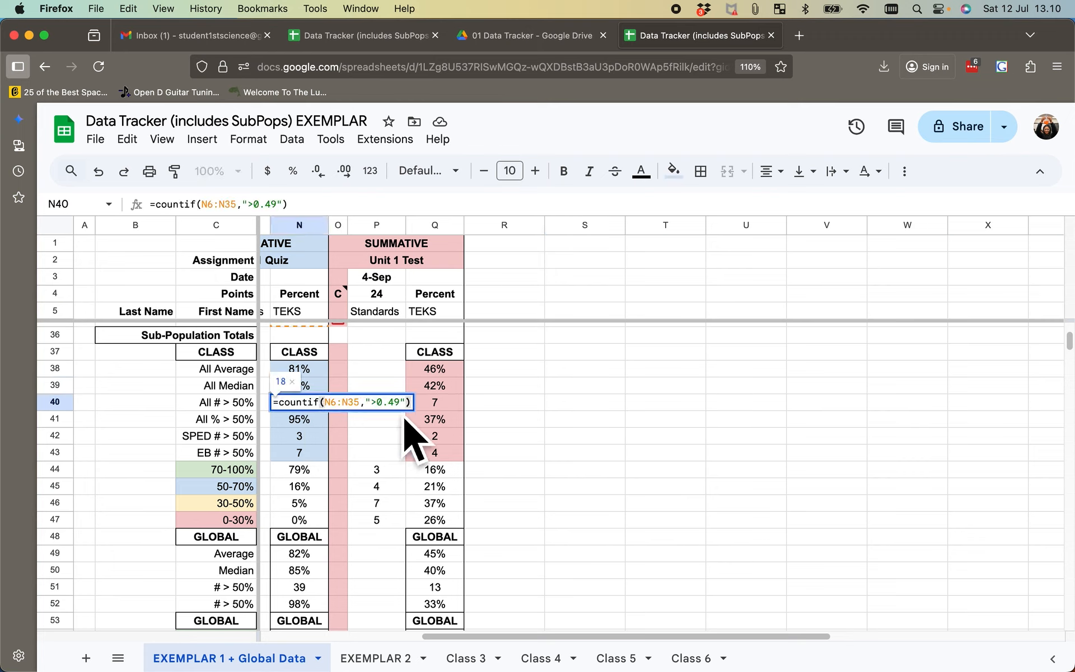
pyautogui.moveTo(402, 401); pyautogui.dragTo(377, 402)
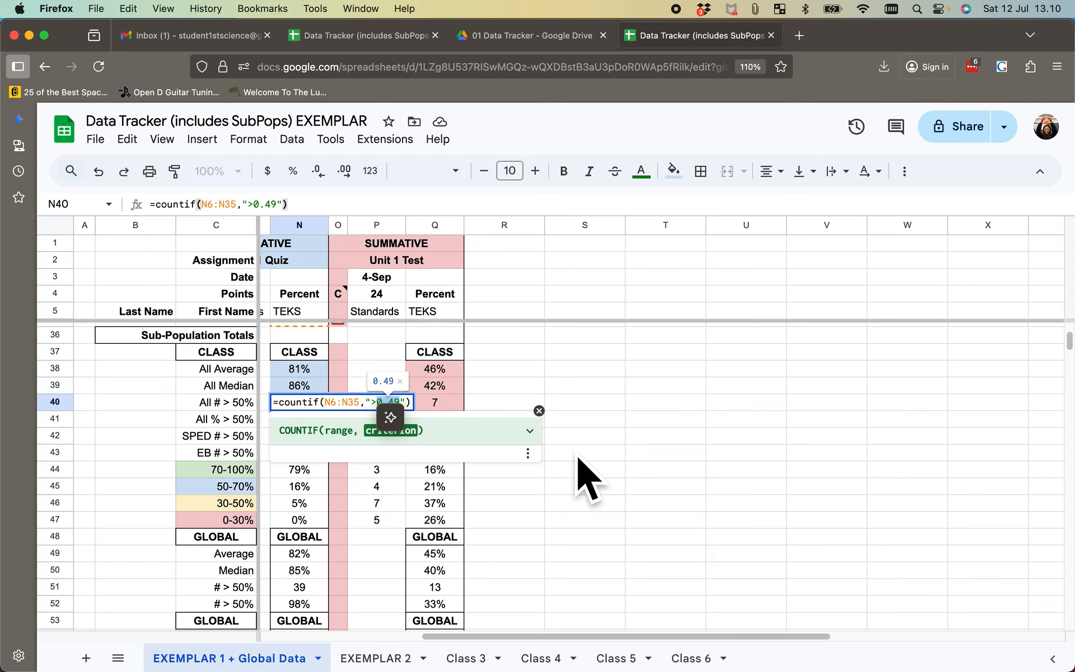
pyautogui.click(578, 457)
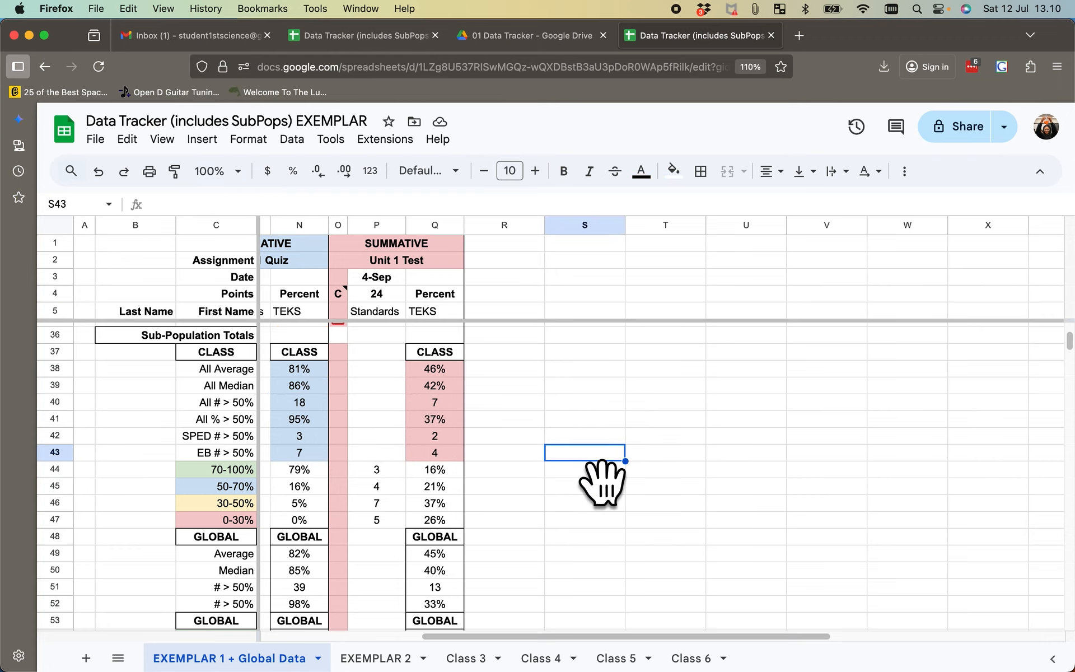
# - Inspect the Unit 1 Quiz's All % > 50% formula in N41 and check the N40 count formula it refers to
pyautogui.click(310, 425)
pyautogui.press('Return')
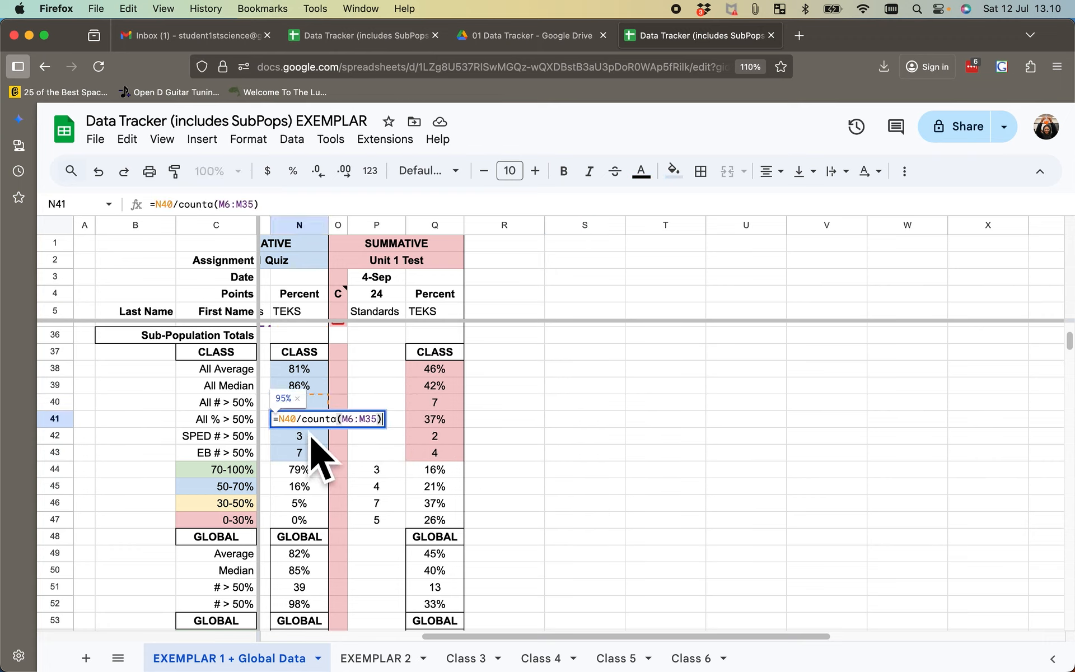
pyautogui.click(518, 408)
pyautogui.doubleClick(323, 412)
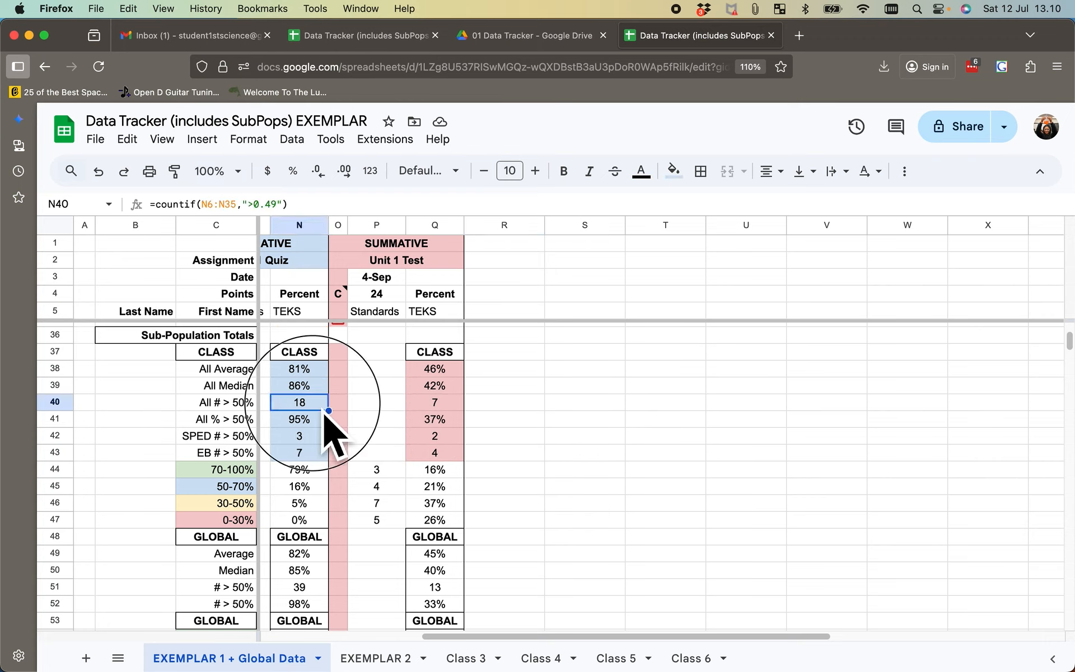
pyautogui.click(728, 406)
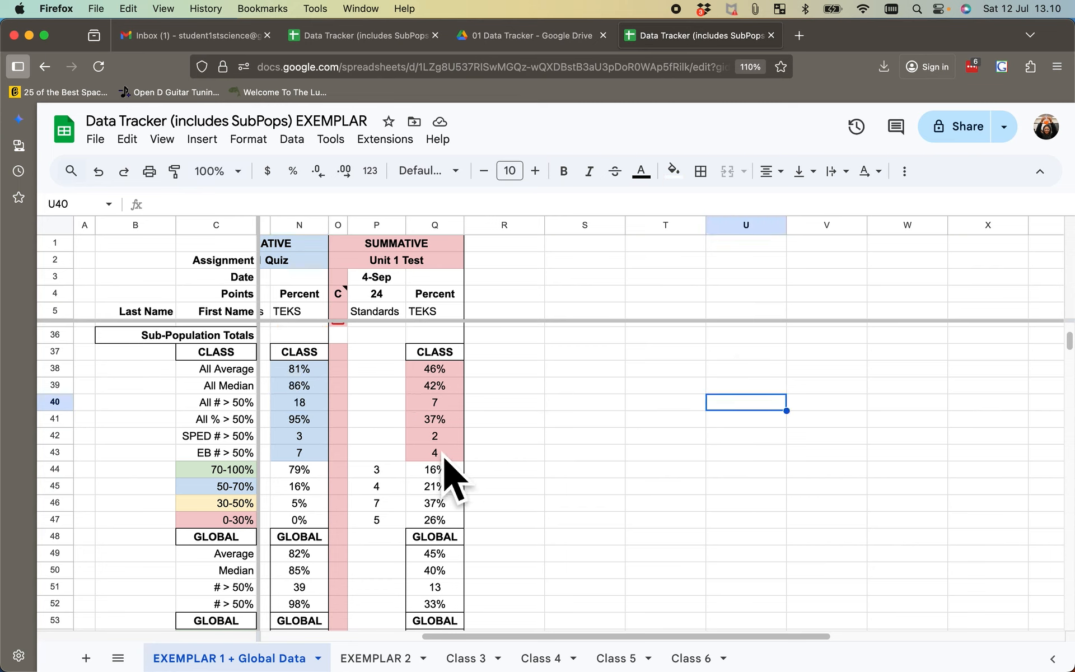
# - Compare the Unit 1 Quiz's SPED # > 50% formula in N42 with its EB # > 50% formula in N43
pyautogui.doubleClick(303, 440)
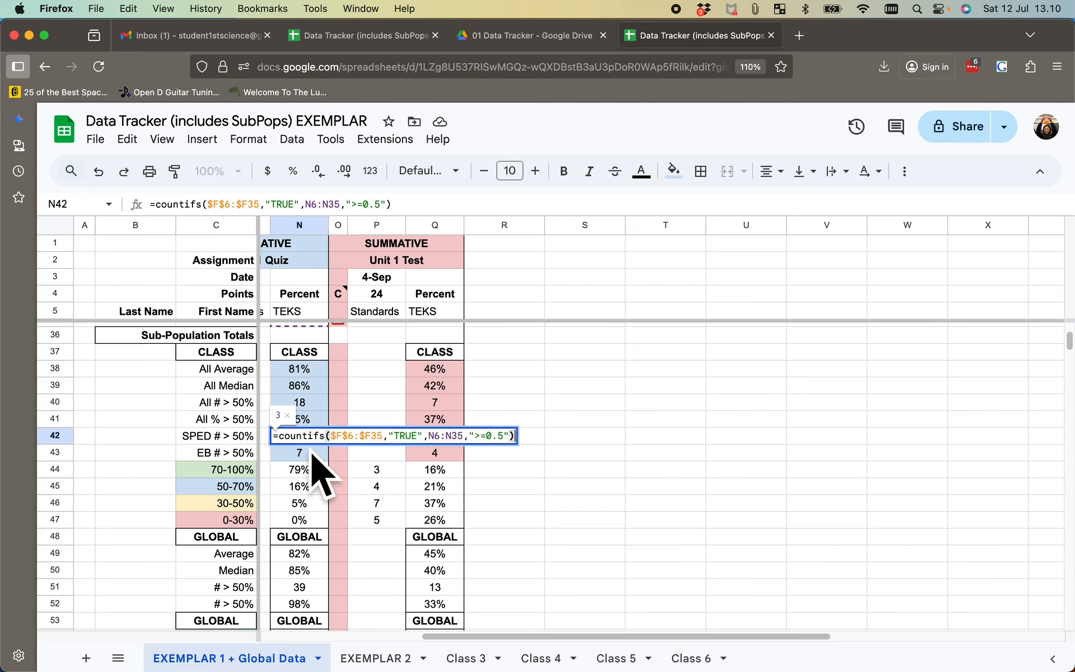
pyautogui.click(620, 454)
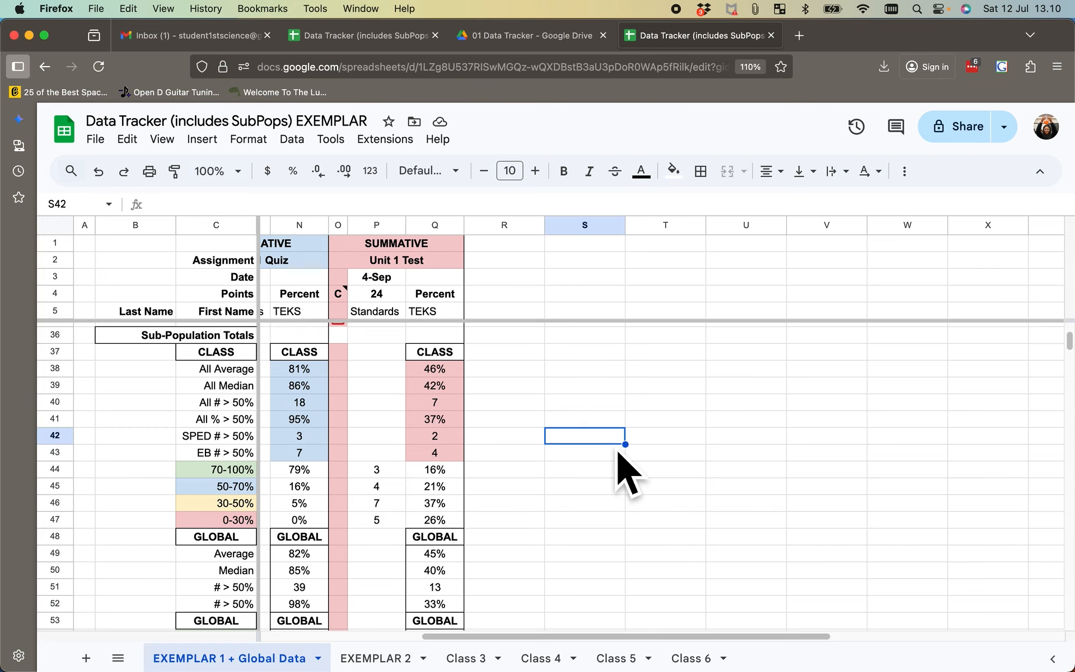
pyautogui.doubleClick(297, 455)
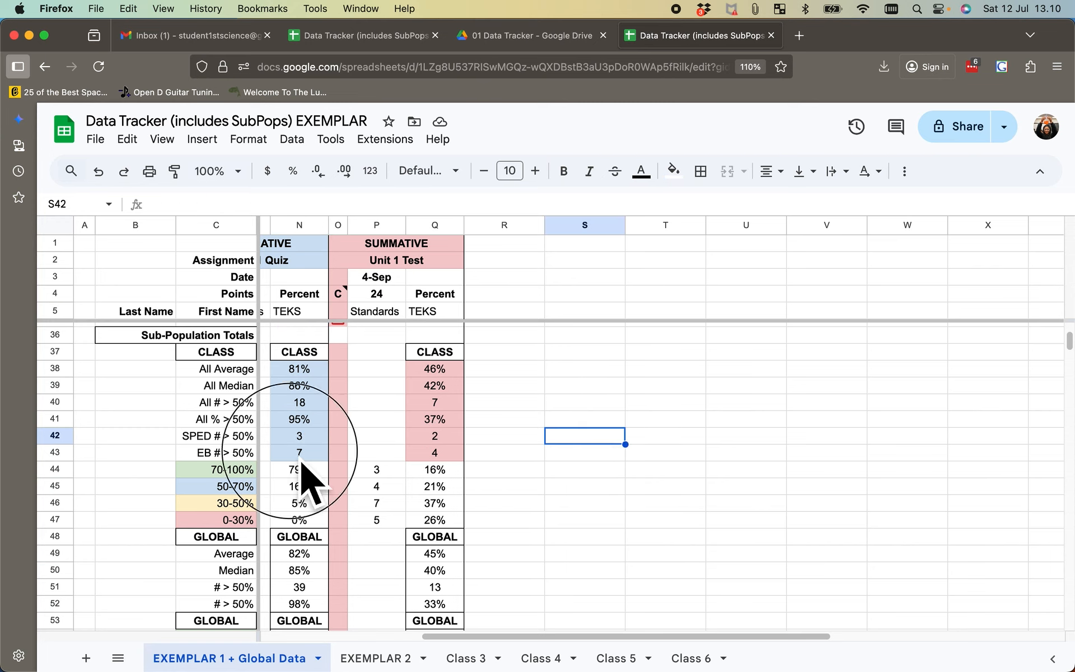
# - Inspect the Unit 1 Quiz's 70-100% and 50-70% score-band formulas in N44 and N45 without editing them
pyautogui.click(616, 427)
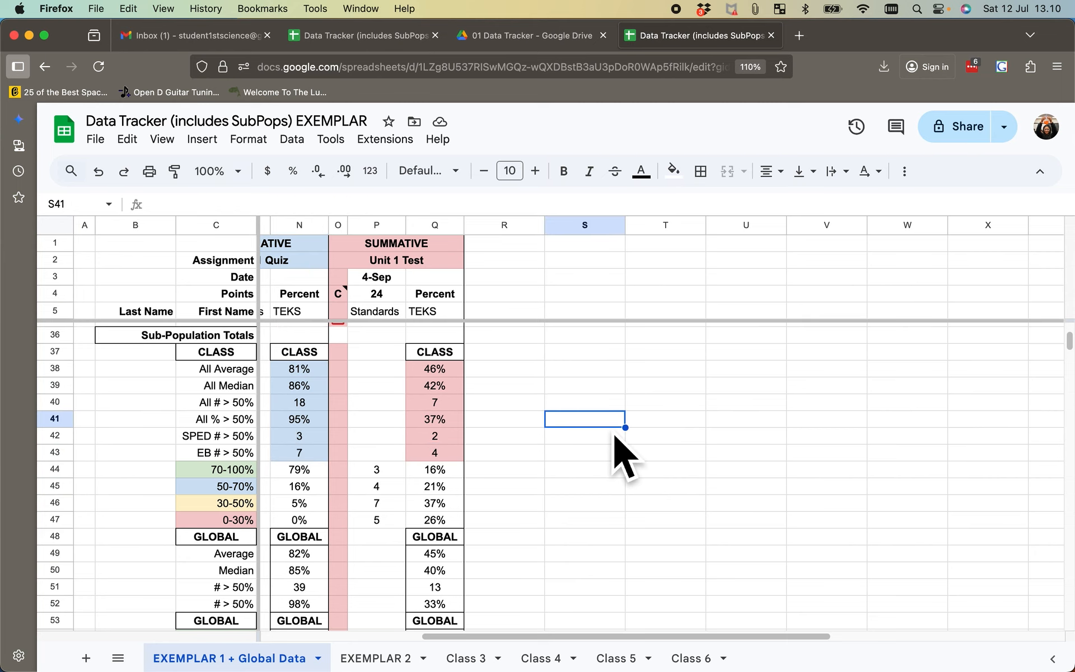
pyautogui.scroll(-3, 305, 528)
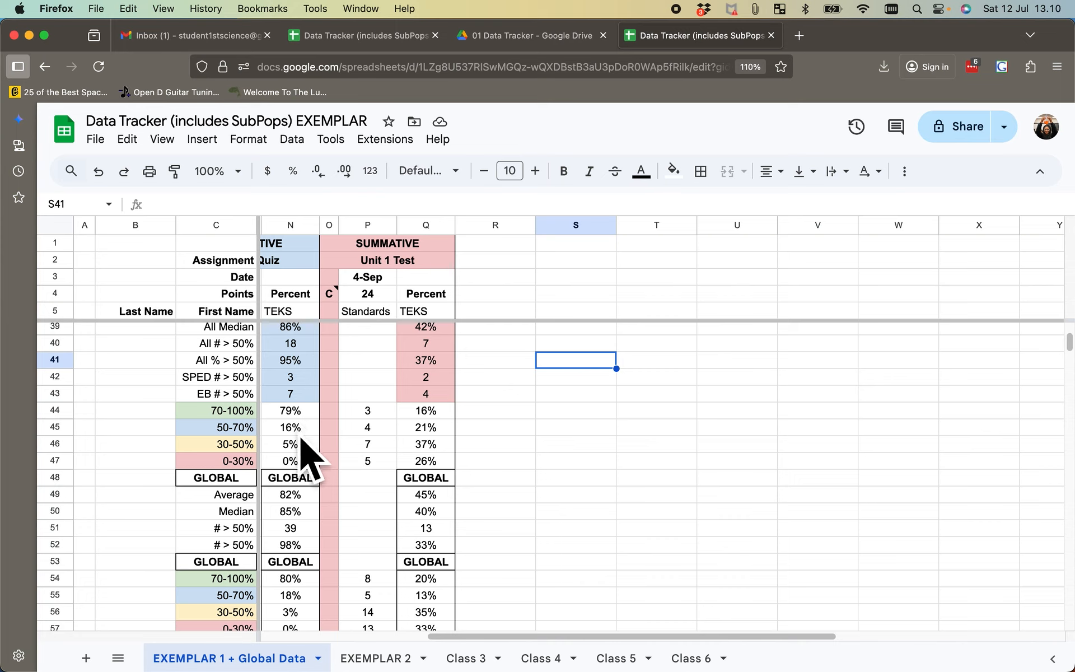
pyautogui.doubleClick(302, 414)
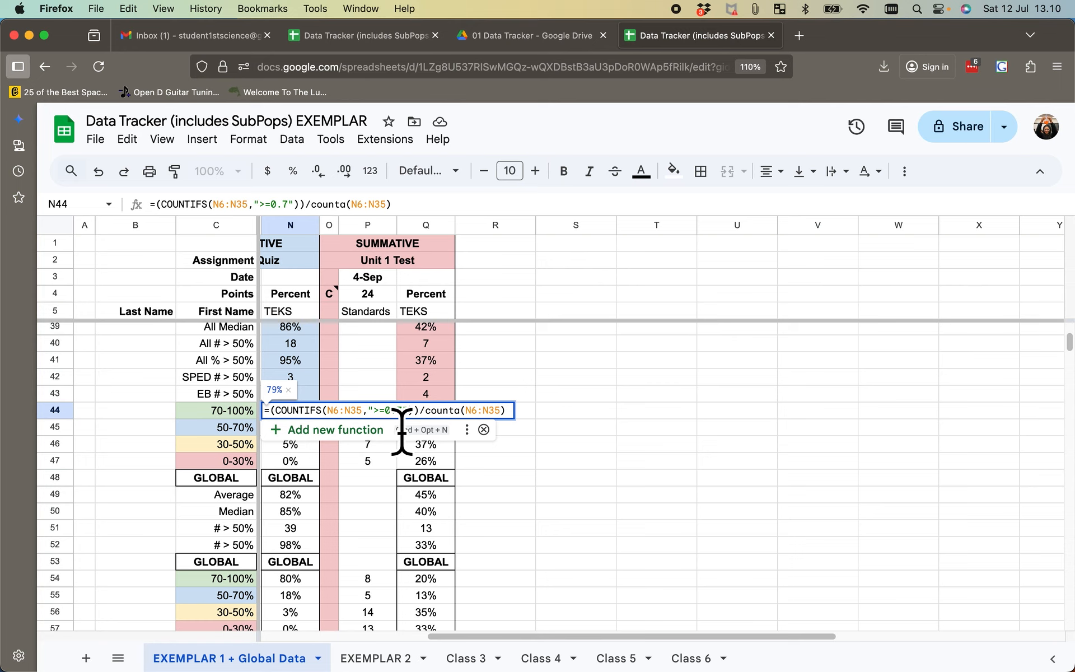
pyautogui.click(516, 462)
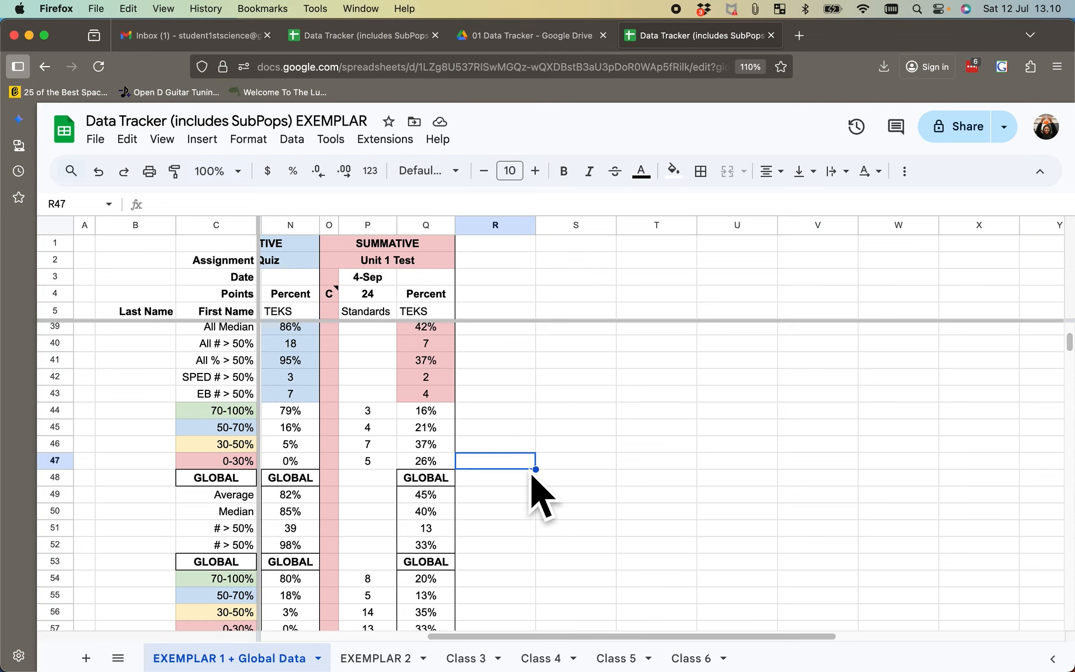
pyautogui.doubleClick(314, 432)
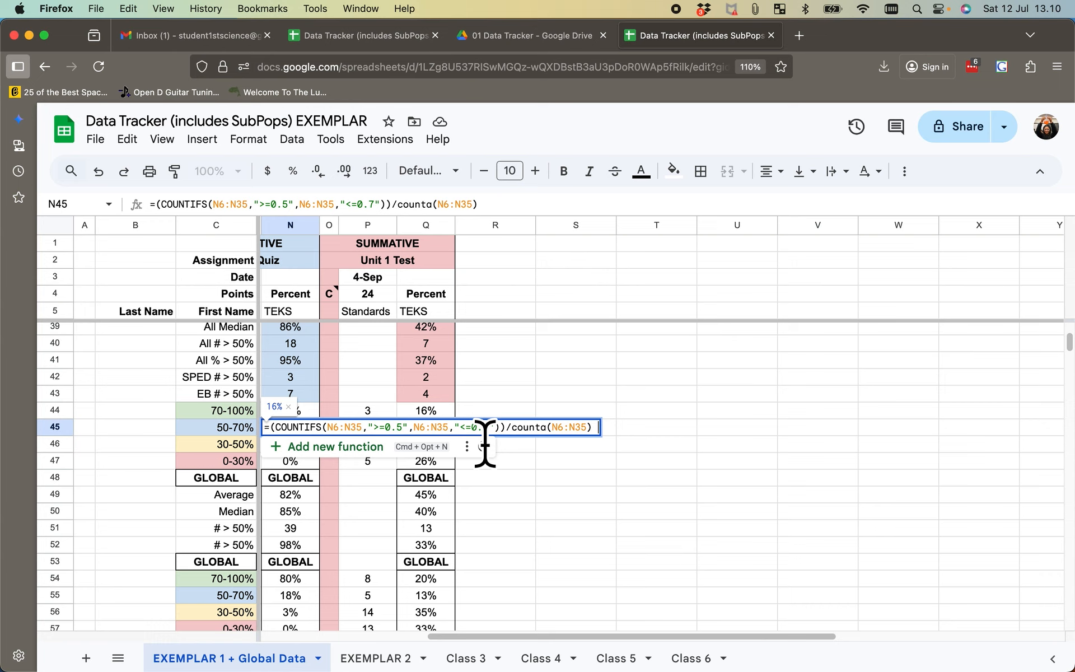
pyautogui.click(571, 529)
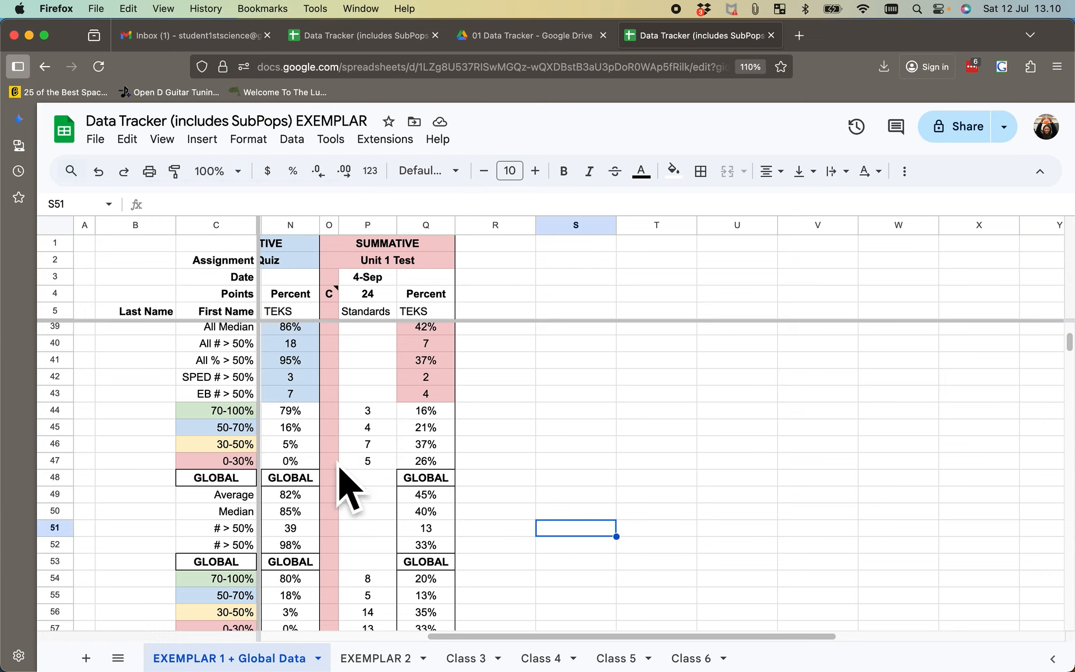
# - Inspect the Unit 1 Quiz's 30-50% and 0-30% score-band formulas in N46 and N47 without editing them
pyautogui.doubleClick(300, 447)
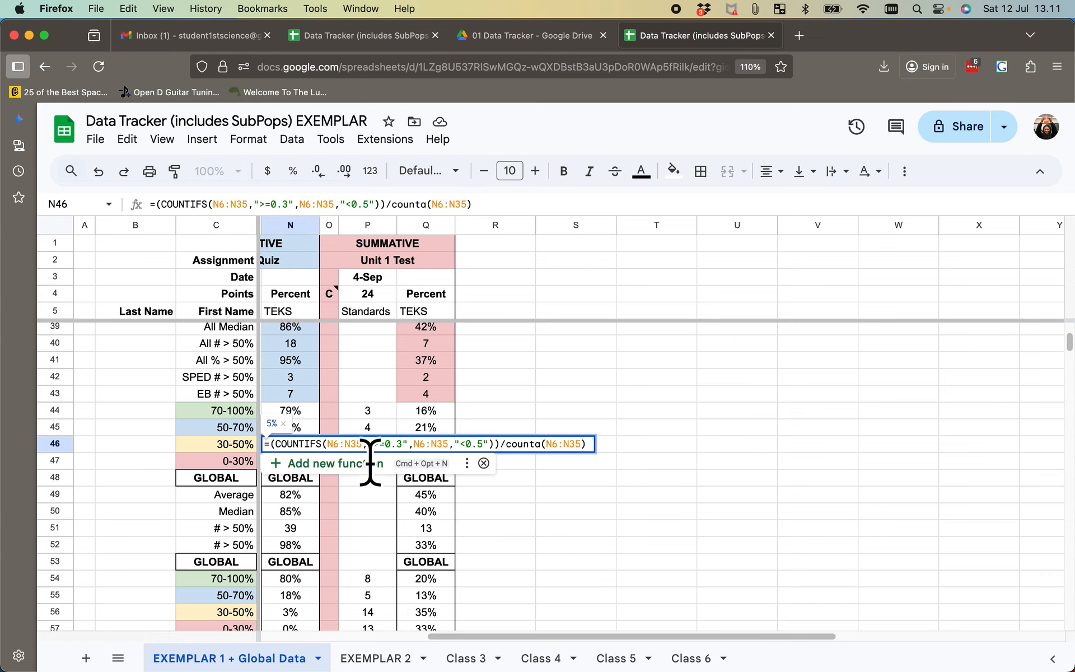
pyautogui.click(649, 560)
pyautogui.doubleClick(302, 462)
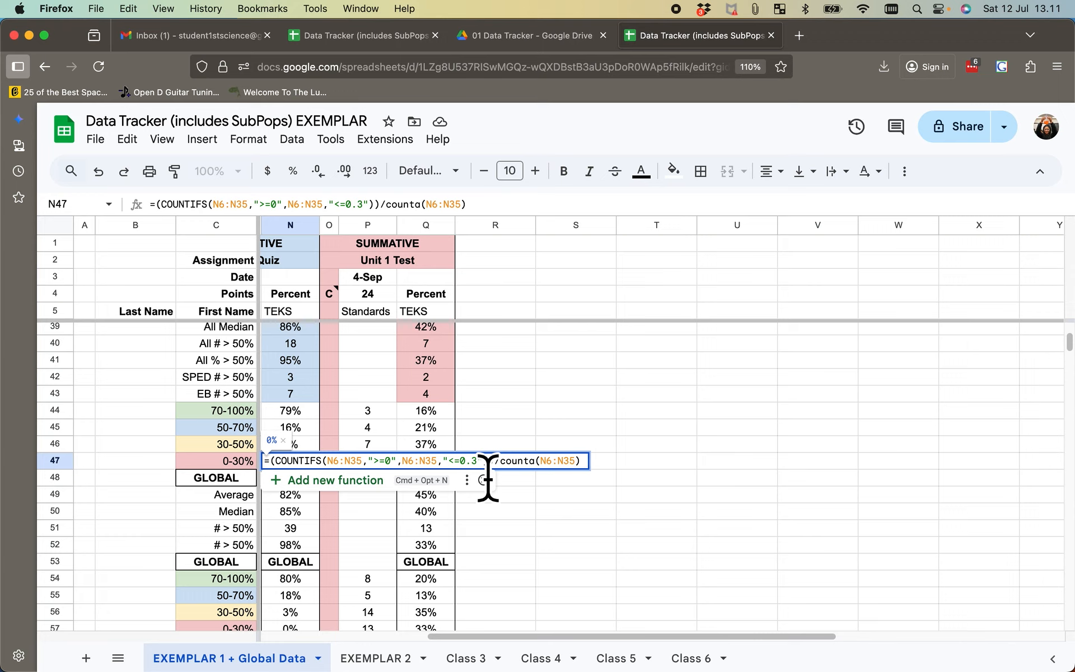
pyautogui.click(660, 505)
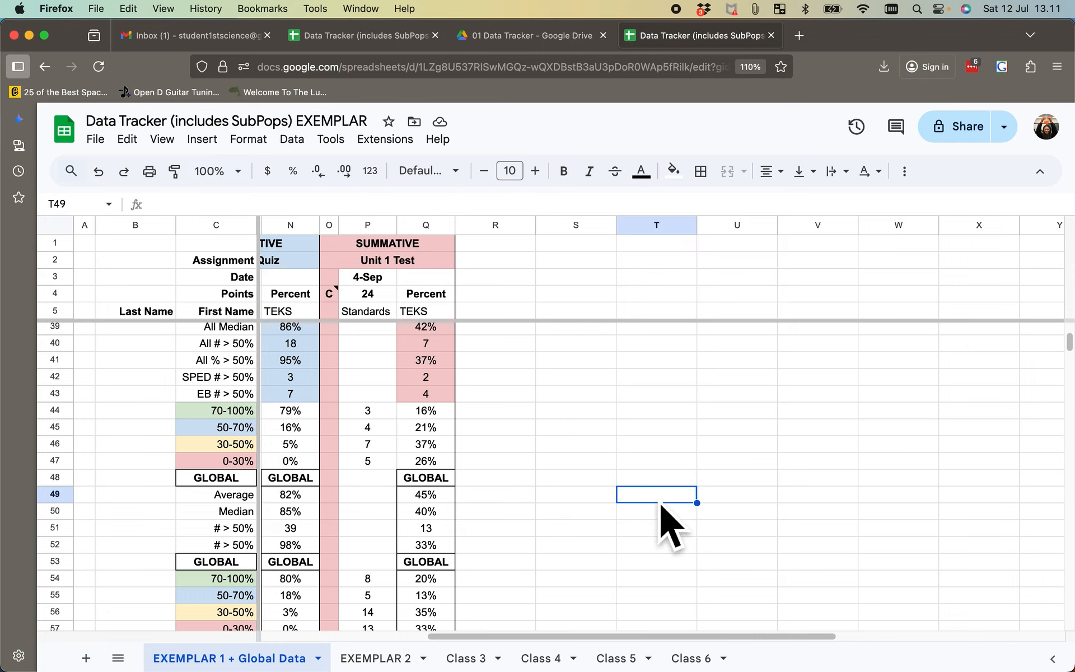
# - Inspect the Unit 1 Quiz's GLOBAL Average formula in N49 and the class sheets it references
pyautogui.scroll(-2, 667, 524)
pyautogui.hscroll(-1, 666, 524)
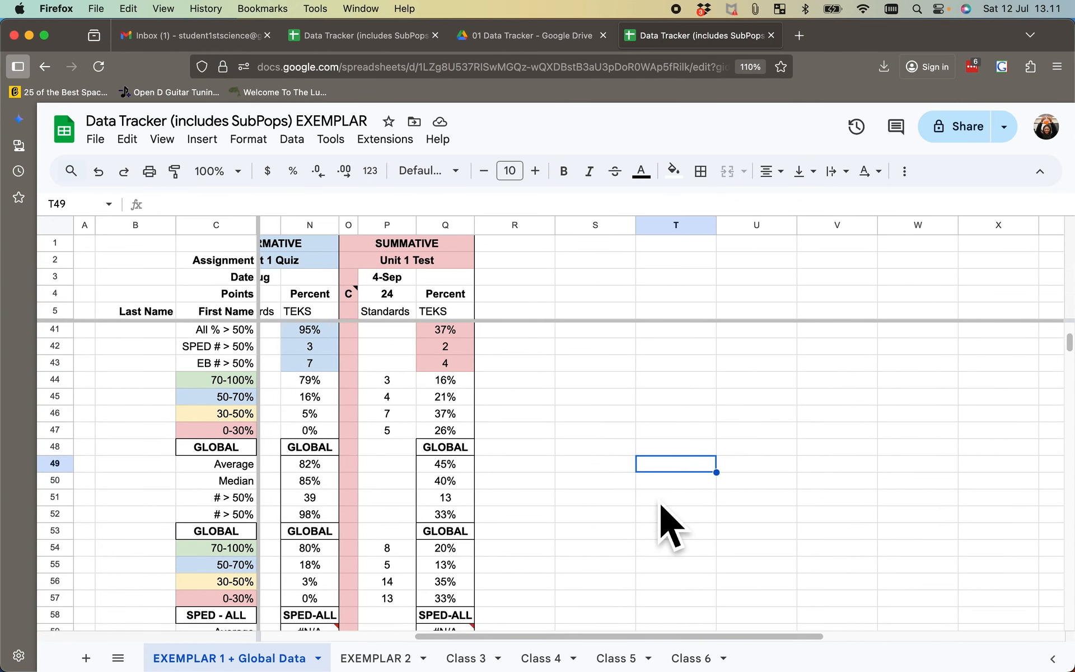
pyautogui.doubleClick(300, 469)
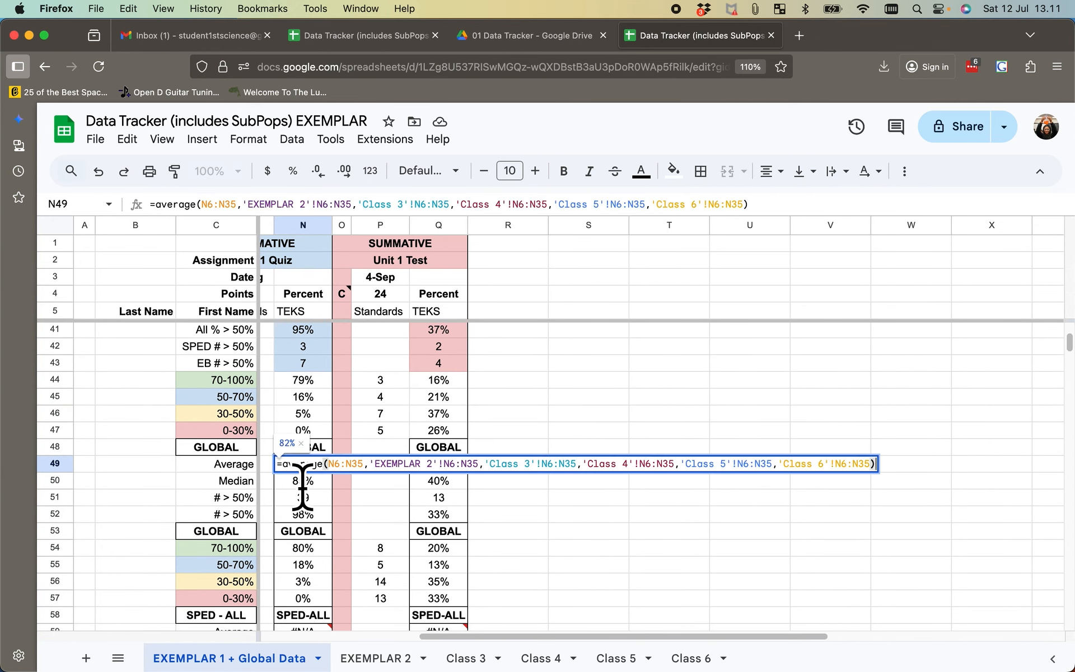
pyautogui.click(600, 566)
pyautogui.hscroll(-1, 603, 579)
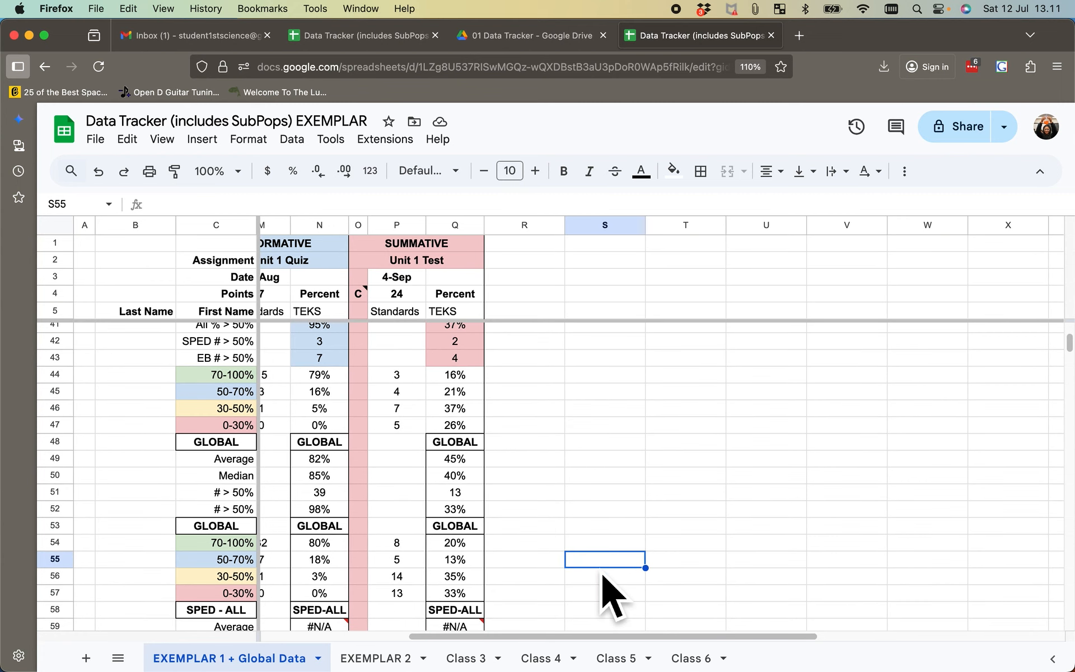
pyautogui.hscroll(1, 611, 596)
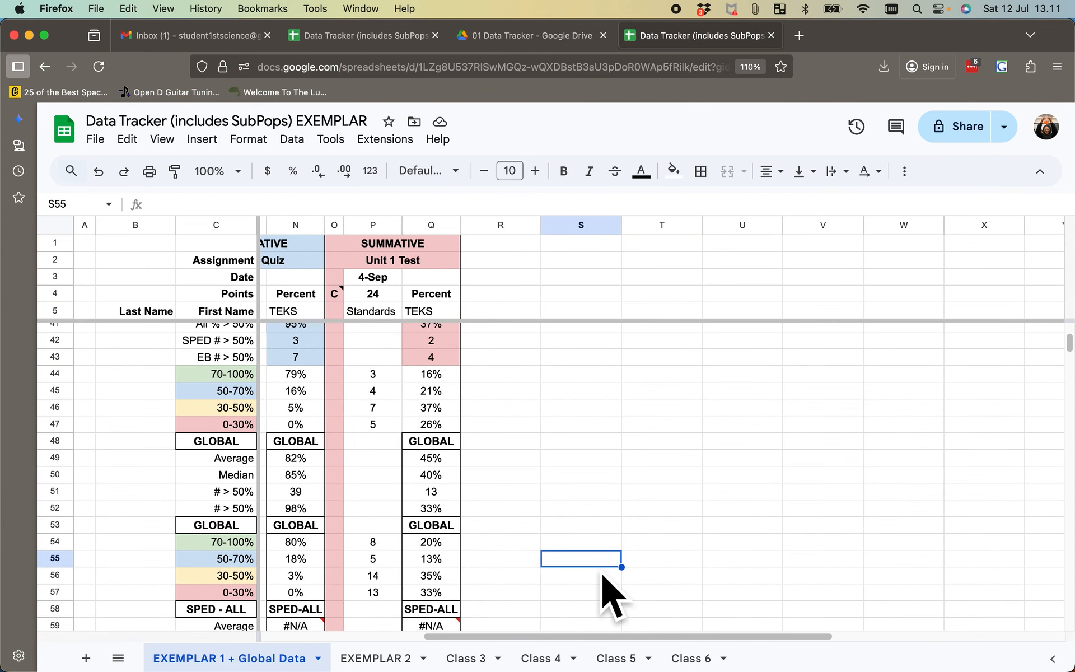
pyautogui.doubleClick(315, 473)
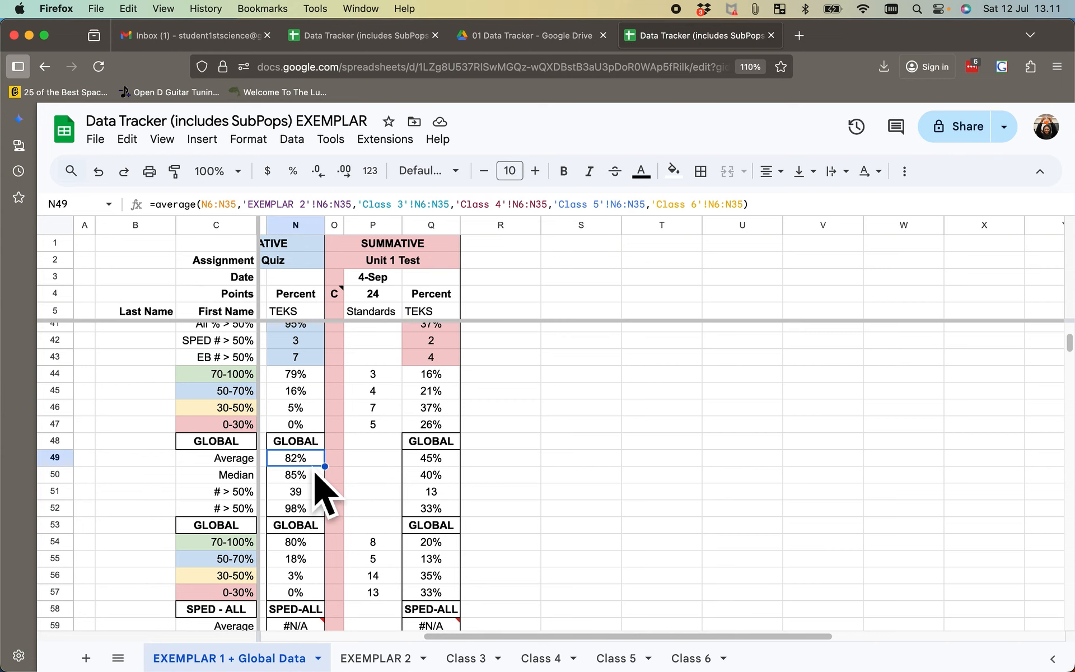
pyautogui.click(539, 532)
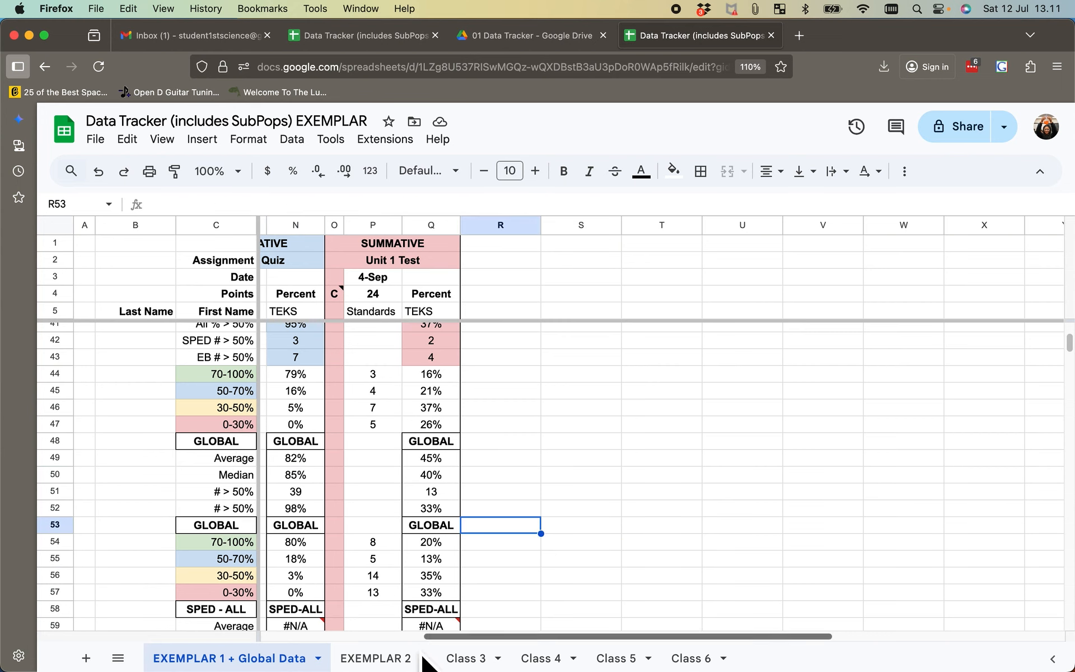
# - Check the EXEMPLAR 2 sheet, return to EXEMPLAR 1 + Global Data, and highlight the Class 3 to Class 6 ranges in N49's average formula
pyautogui.click(389, 658)
pyautogui.click(226, 658)
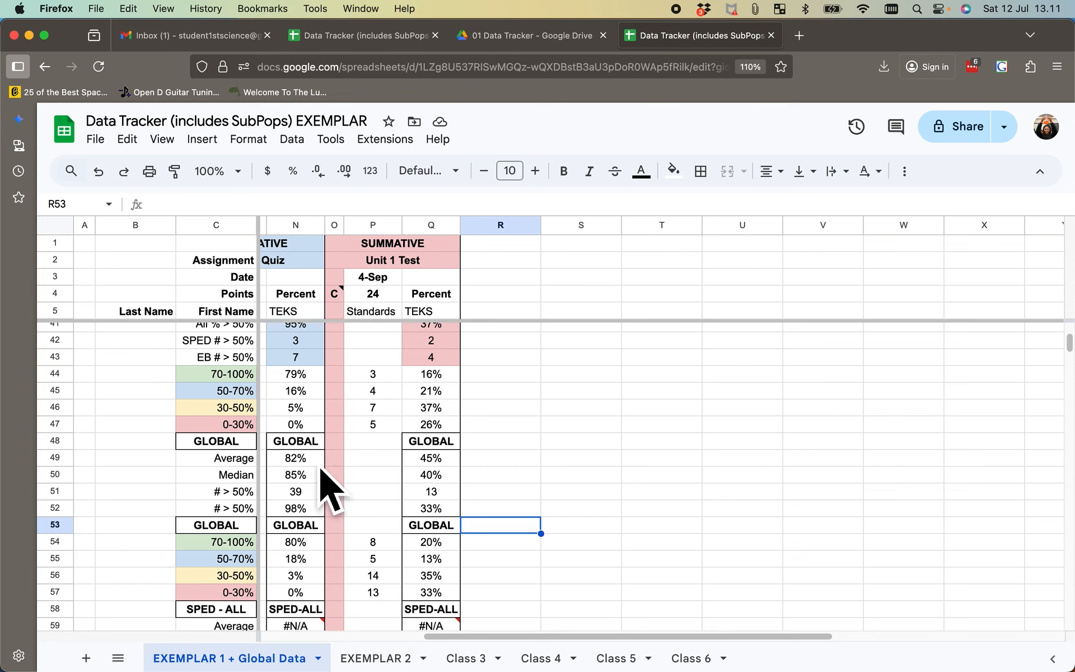
pyautogui.click(321, 463)
pyautogui.doubleClick(320, 463)
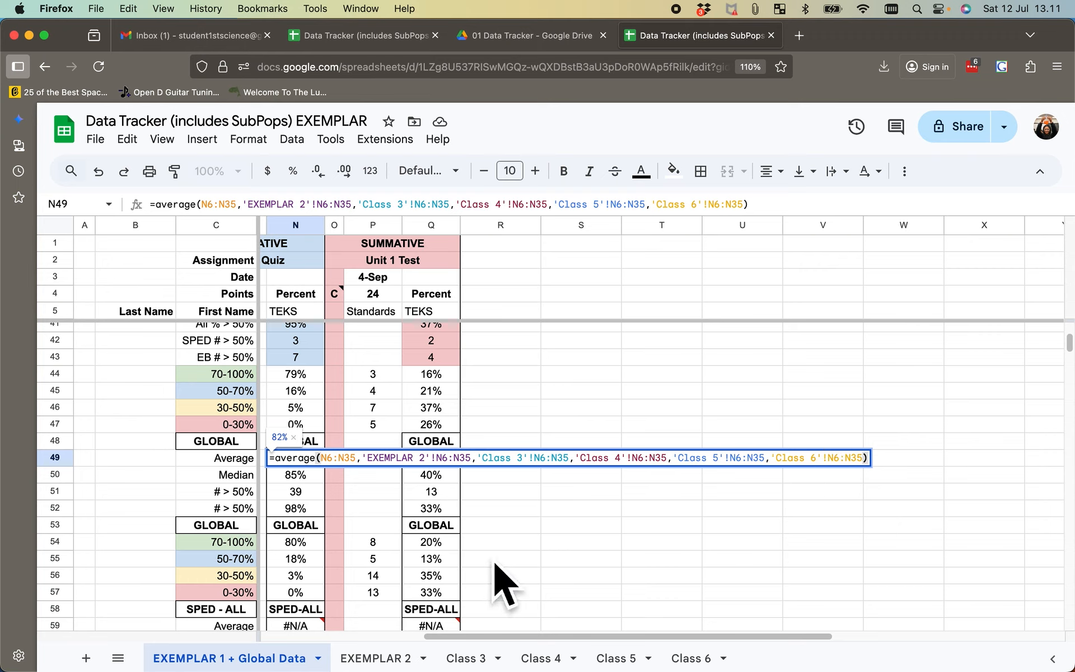
pyautogui.click(484, 471)
pyautogui.moveTo(484, 471); pyautogui.dragTo(870, 476)
pyautogui.moveTo(874, 475)
pyautogui.click(931, 610)
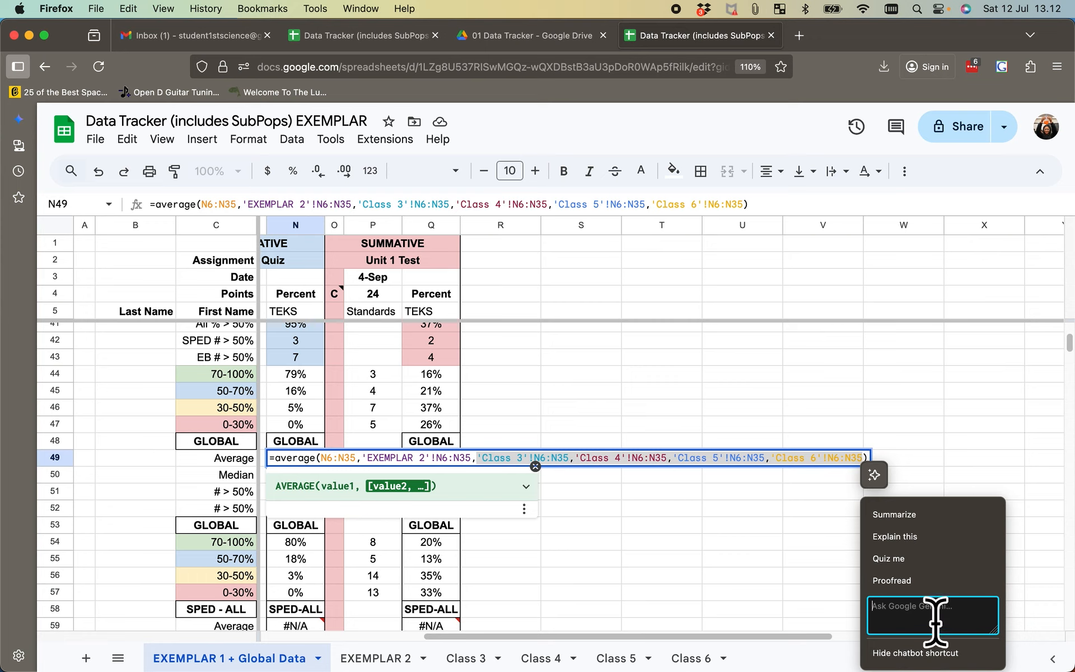
pyautogui.click(655, 565)
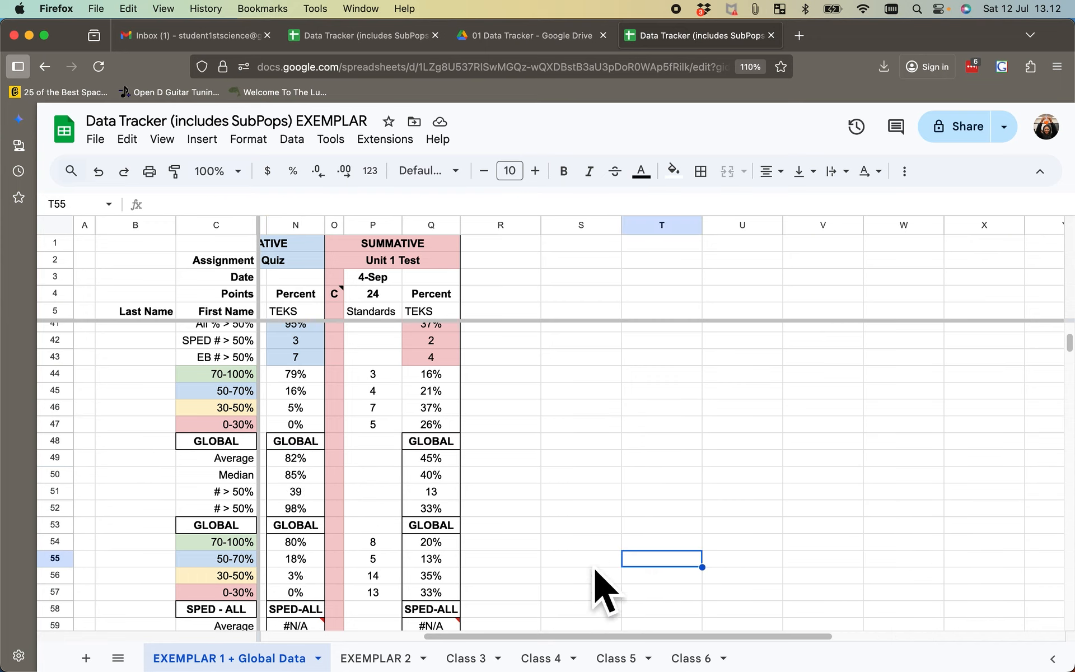
# - Remove the Class 4, Class 5 and Class 6 ranges from the Unit 1 Quiz's GLOBAL Average formula in N49
pyautogui.doubleClick(295, 462)
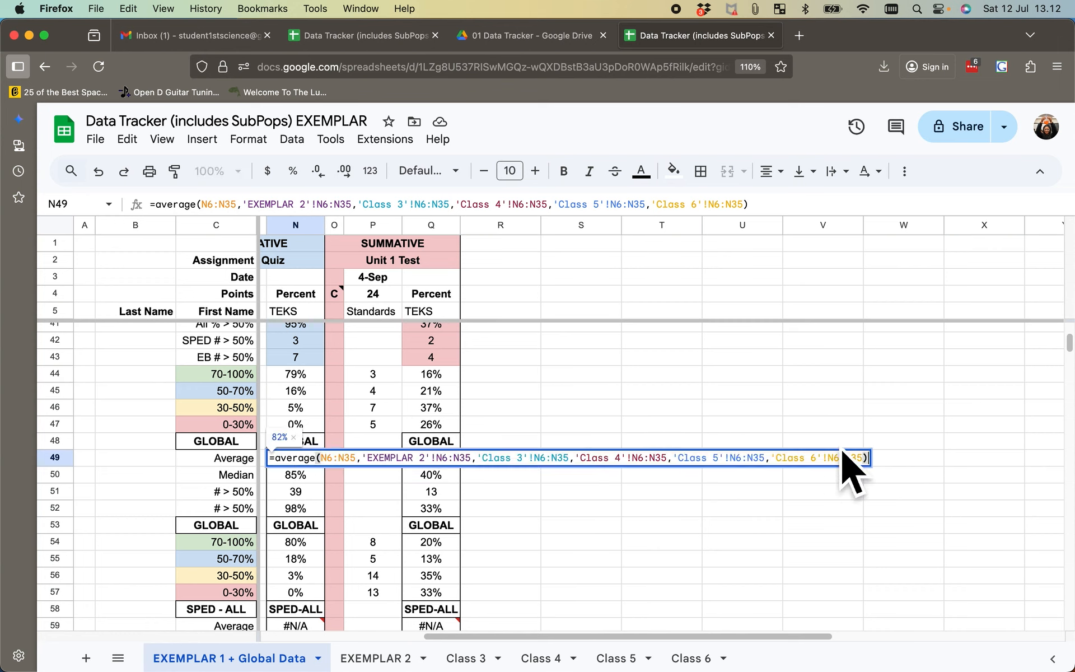
pyautogui.moveTo(863, 479); pyautogui.dragTo(583, 479)
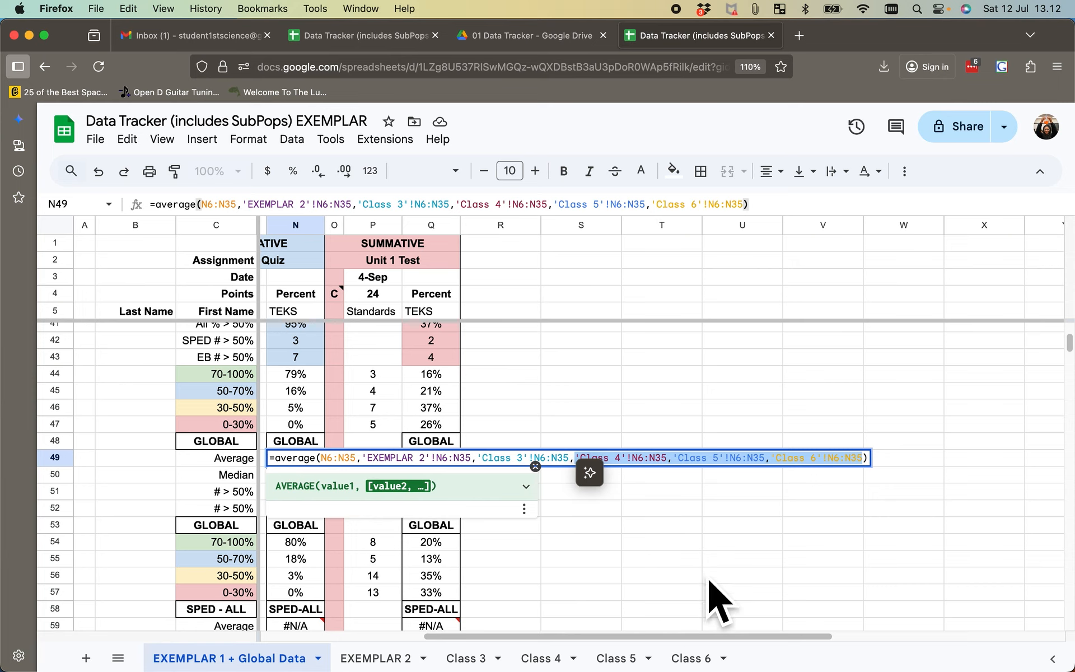
pyautogui.press('BackSpace')
pyautogui.press('BackSpace')
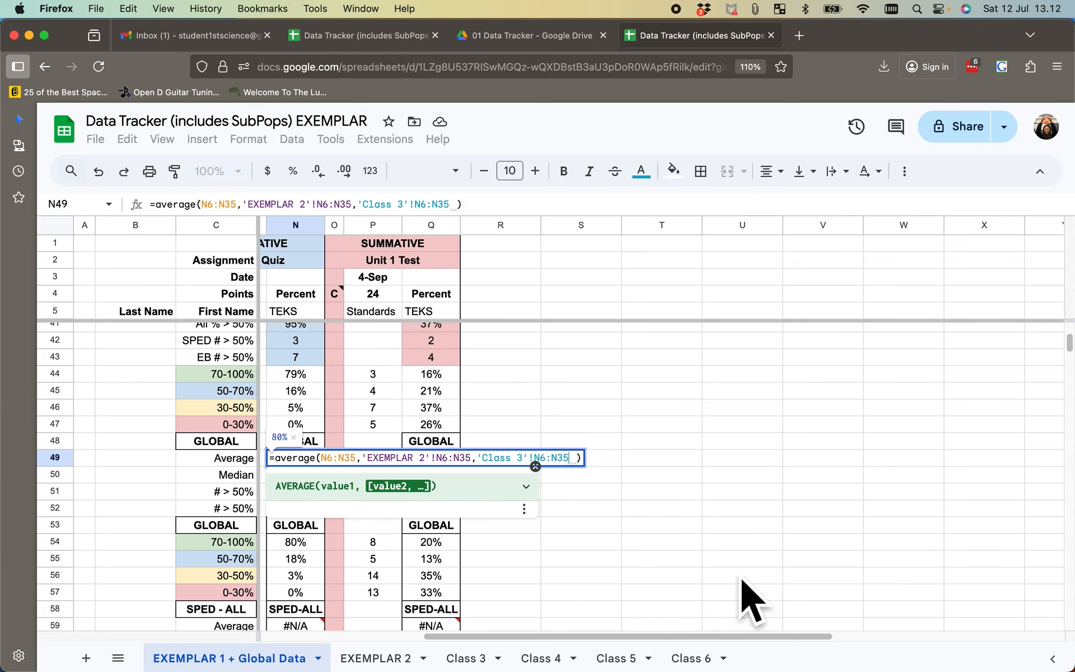
pyautogui.press('Return')
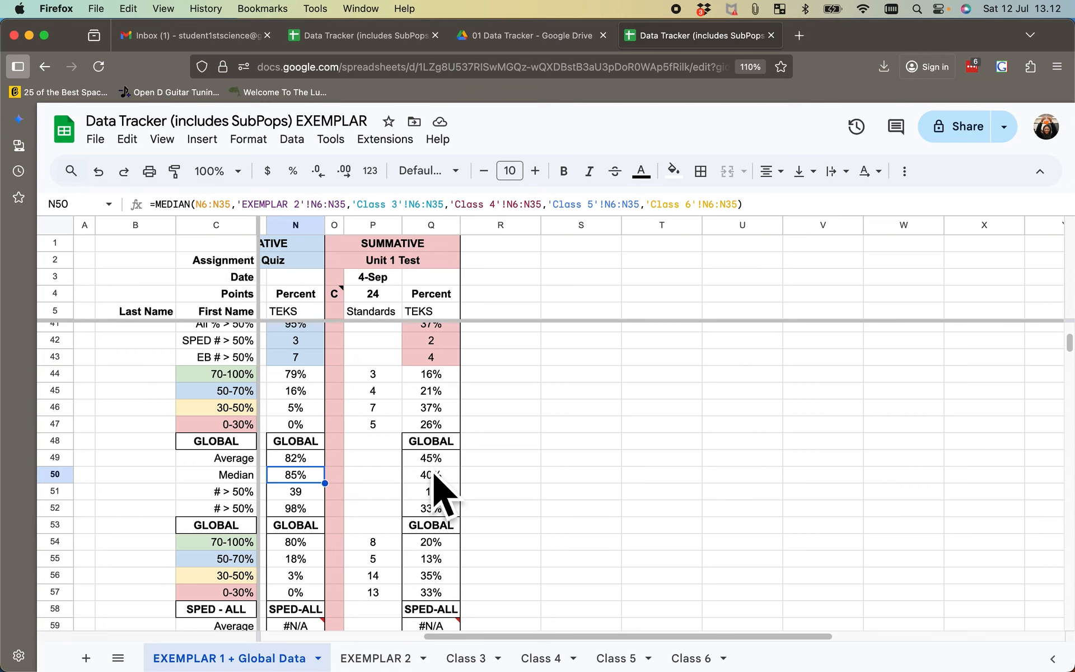
# - Review the GLOBAL, SPED-ALL and EB-ALL statistics for the Unit 1 Quiz and Unit 1 Test
pyautogui.scroll(-1, 357, 530)
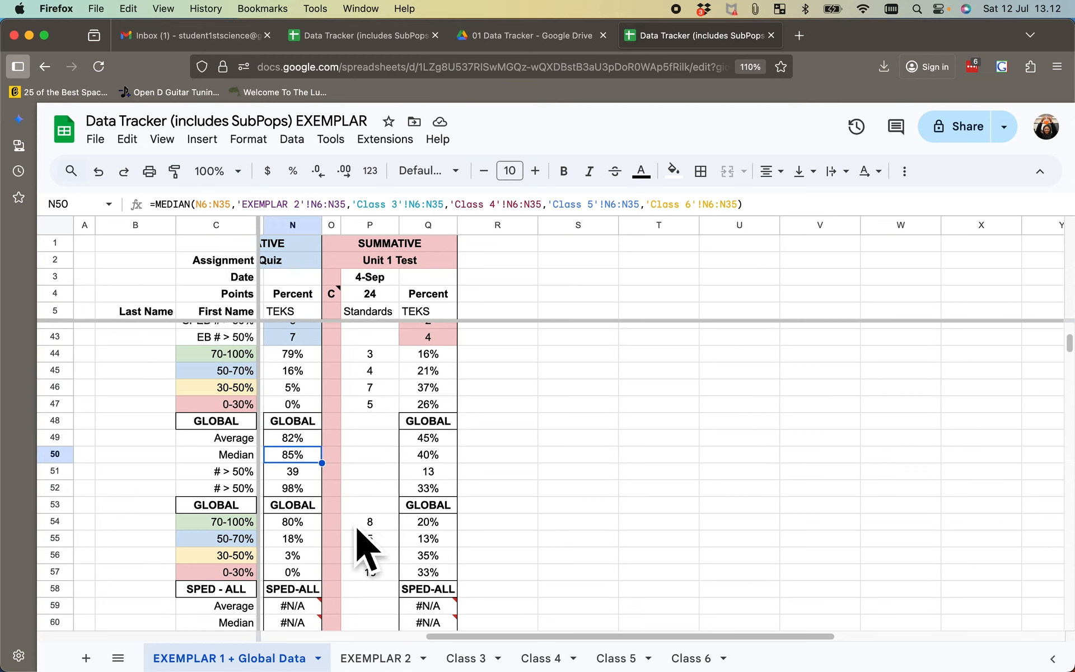
pyautogui.scroll(-4, 358, 532)
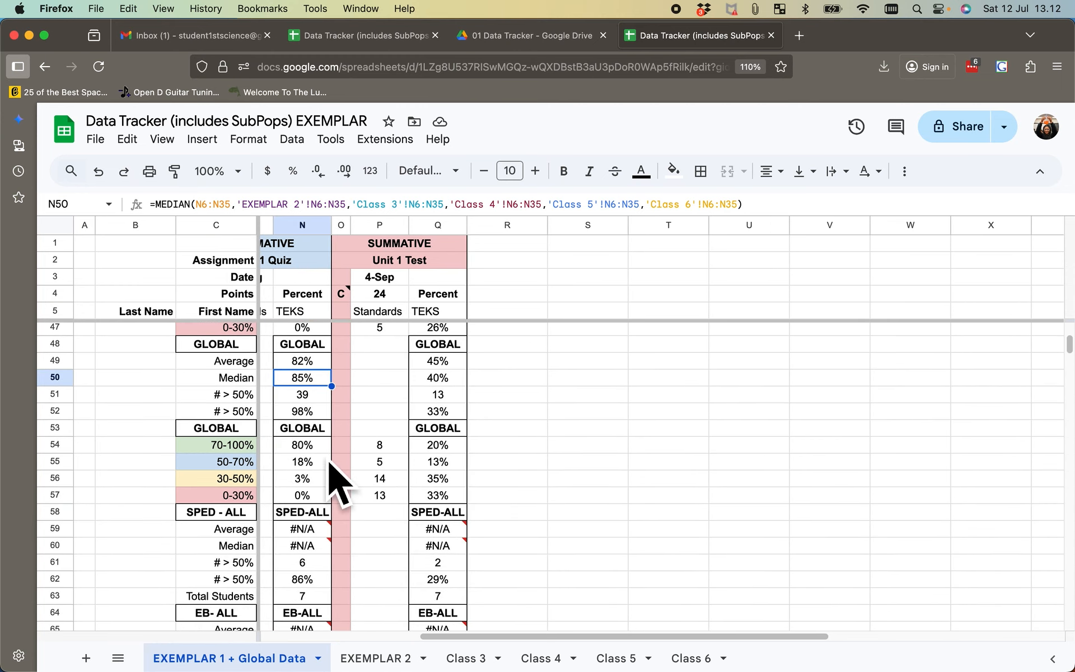
pyautogui.scroll(-6, 328, 471)
pyautogui.hscroll(2, 331, 493)
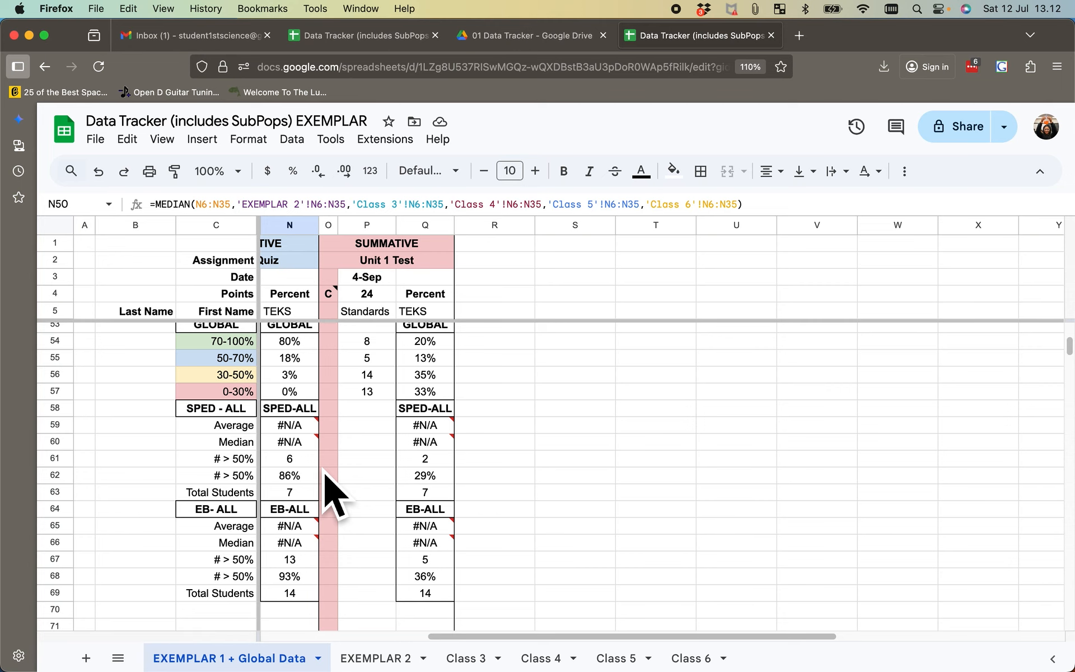
pyautogui.hscroll(-10, 326, 473)
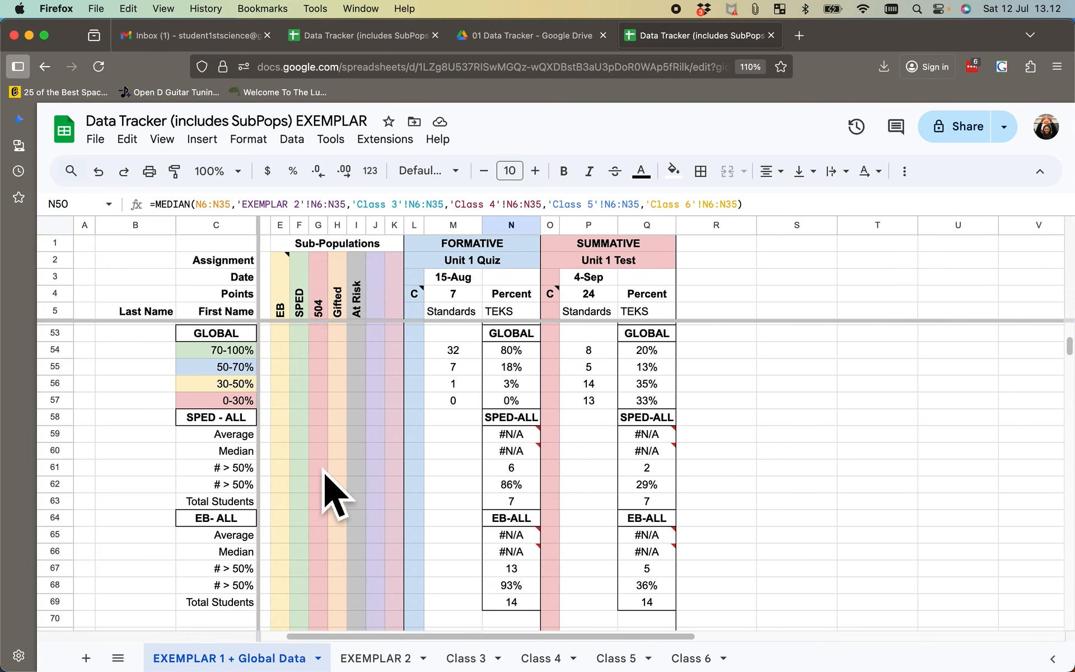
# - Select student rows 6 to 35 on EXEMPLAR 1 + Global Data and set the advanced range sort to Column F, Z to A
pyautogui.scroll(15, 325, 474)
pyautogui.scroll(3, 335, 493)
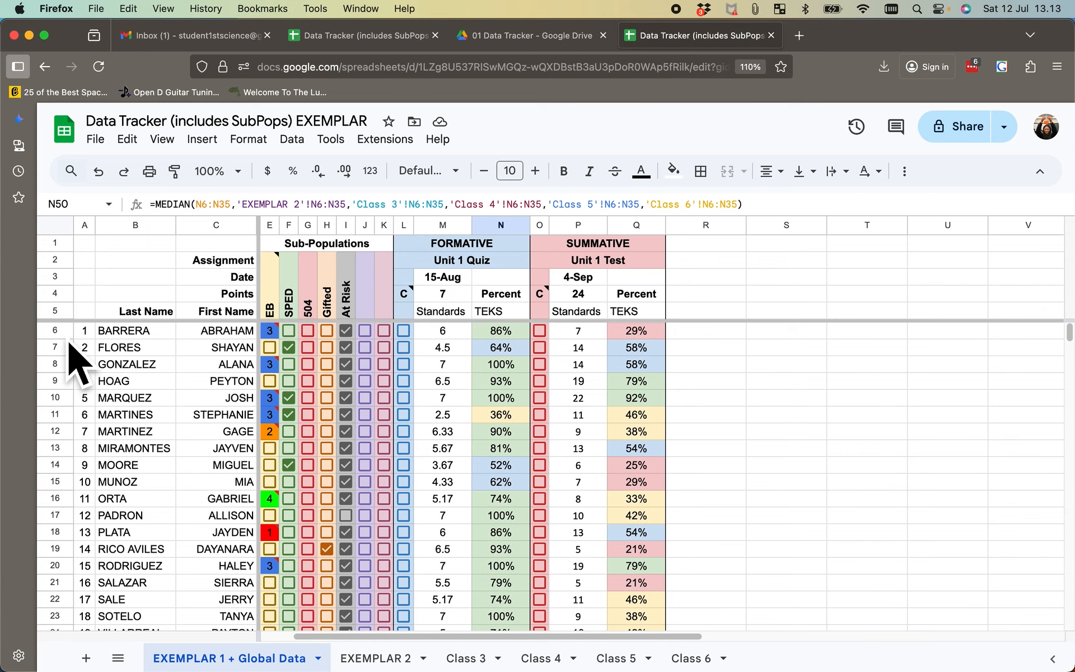
pyautogui.moveTo(62, 336)
pyautogui.mouseDown()
pyautogui.moveTo(61, 479)
pyautogui.moveTo(91, 629)
pyautogui.moveTo(56, 664)
pyautogui.moveTo(96, 613)
pyautogui.moveTo(93, 622)
pyautogui.mouseUp()
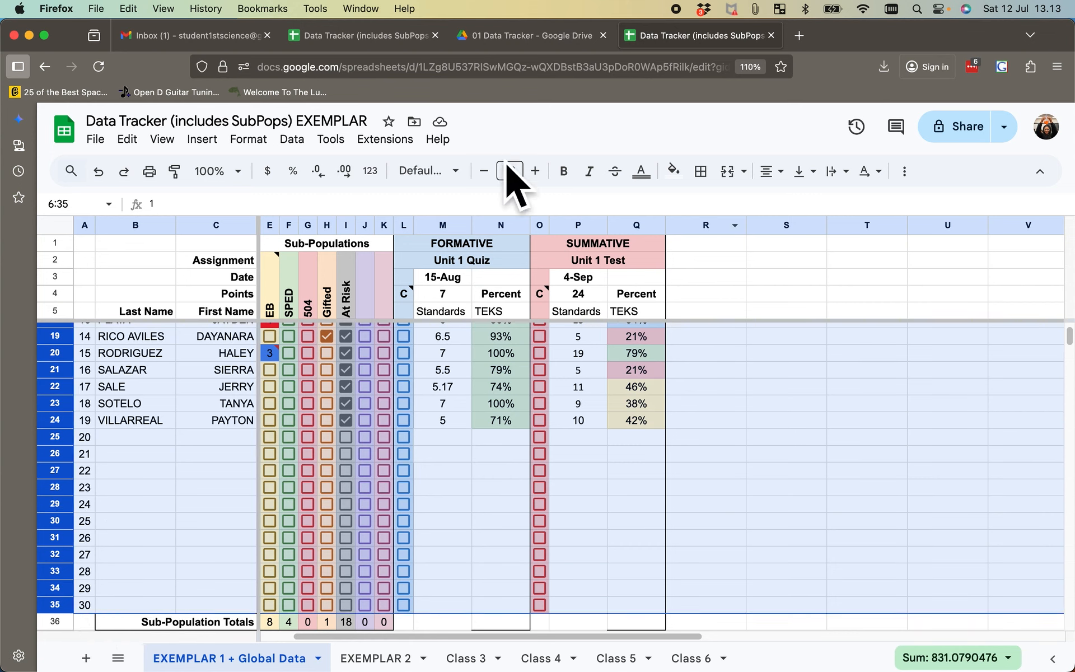
pyautogui.click(292, 140)
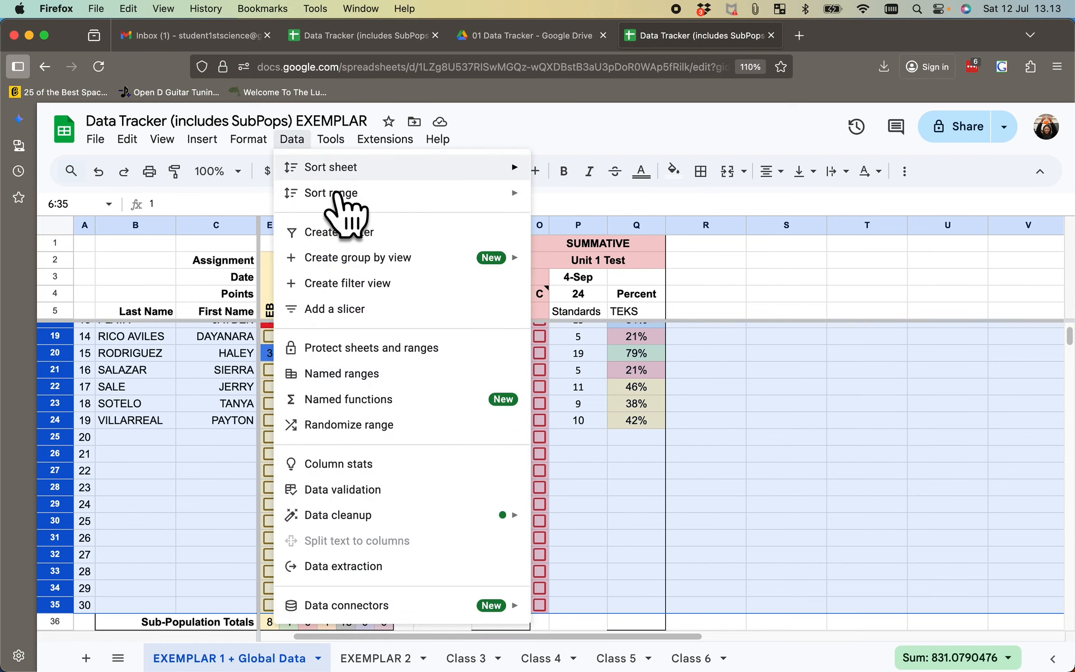
pyautogui.moveTo(342, 202)
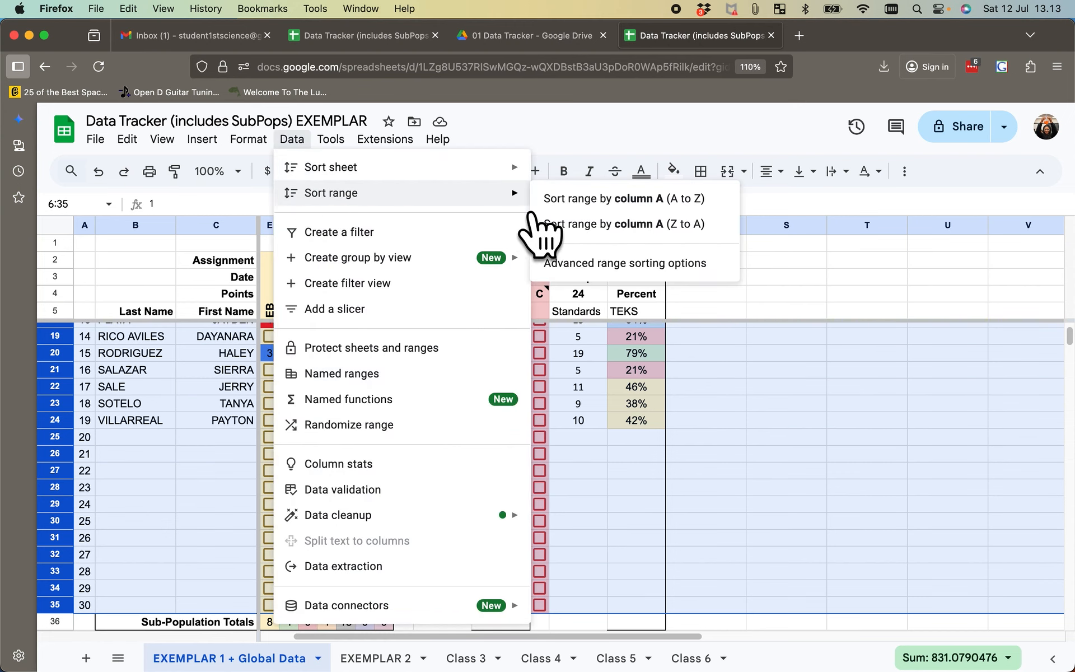
pyautogui.click(626, 264)
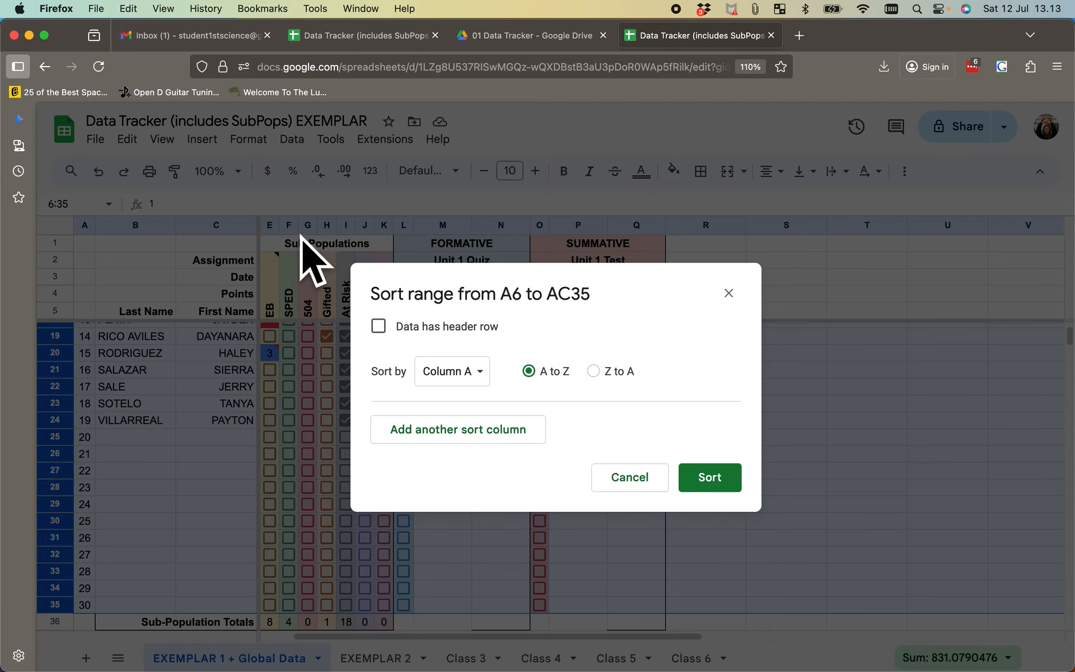
pyautogui.click(483, 380)
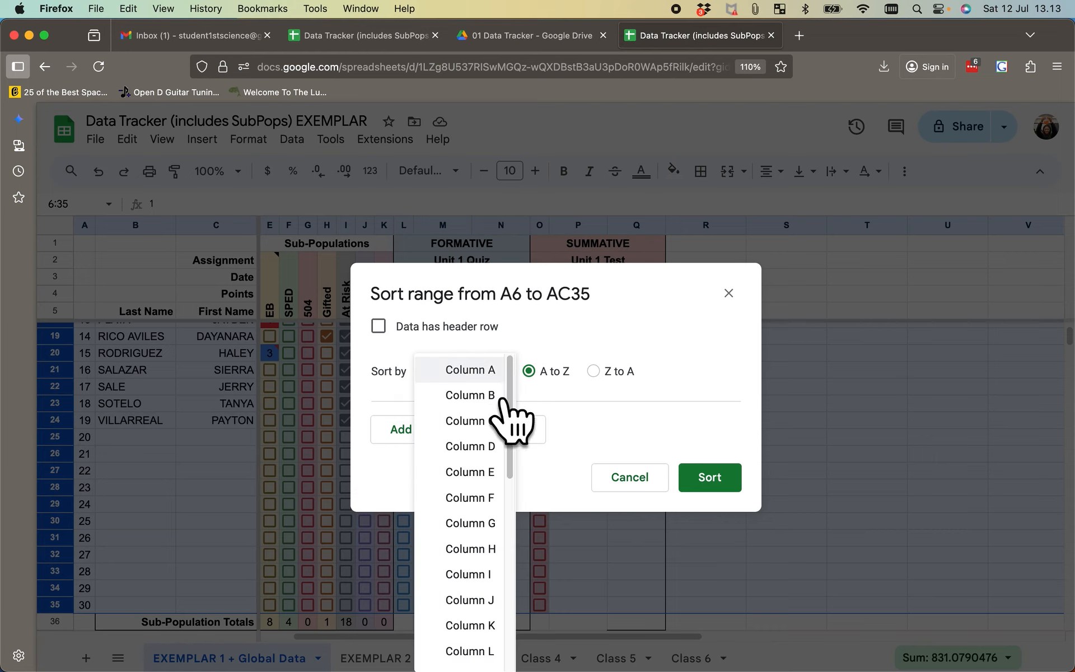
pyautogui.click(507, 506)
pyautogui.click(604, 382)
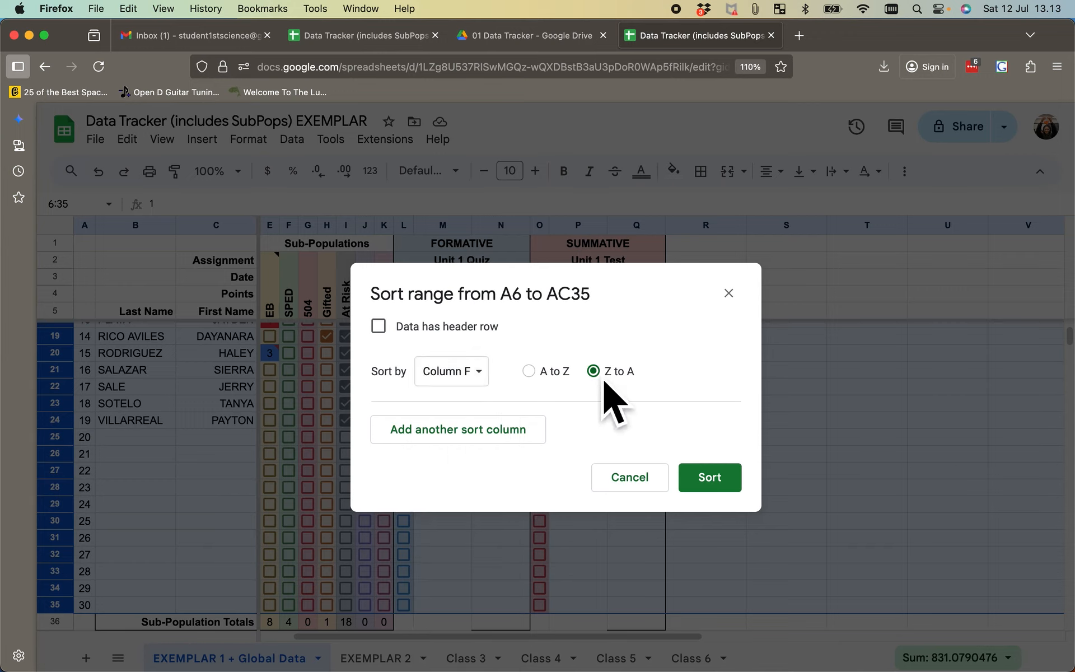
# - Add Column B, A to Z, as the second sort level and apply the sort to the EXEMPLAR 1 student rows
pyautogui.click(526, 440)
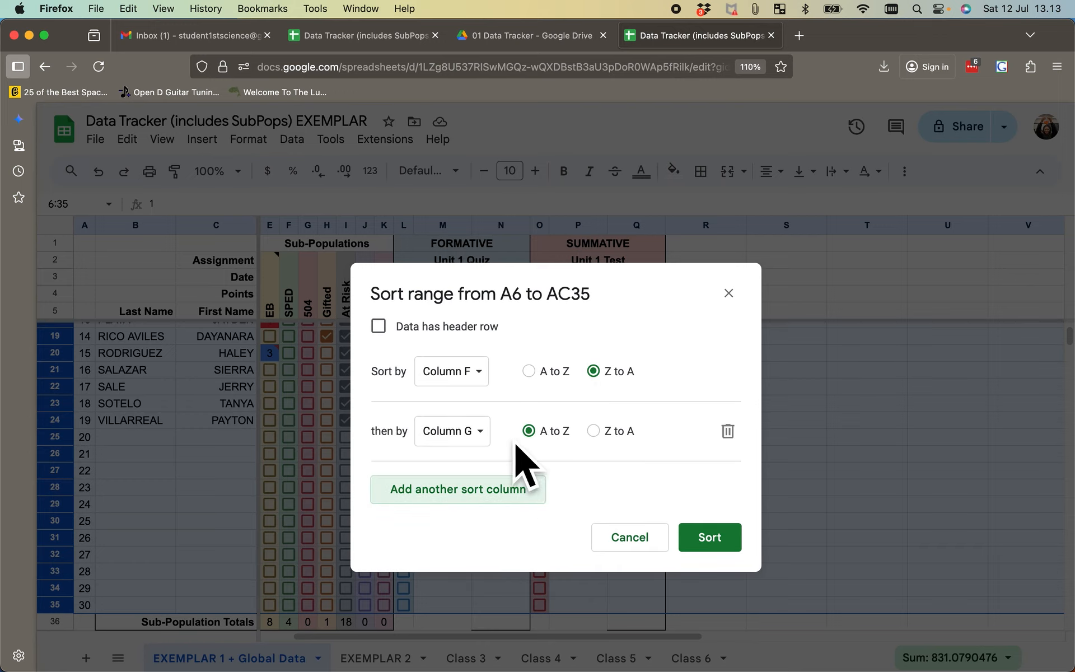
pyautogui.click(486, 443)
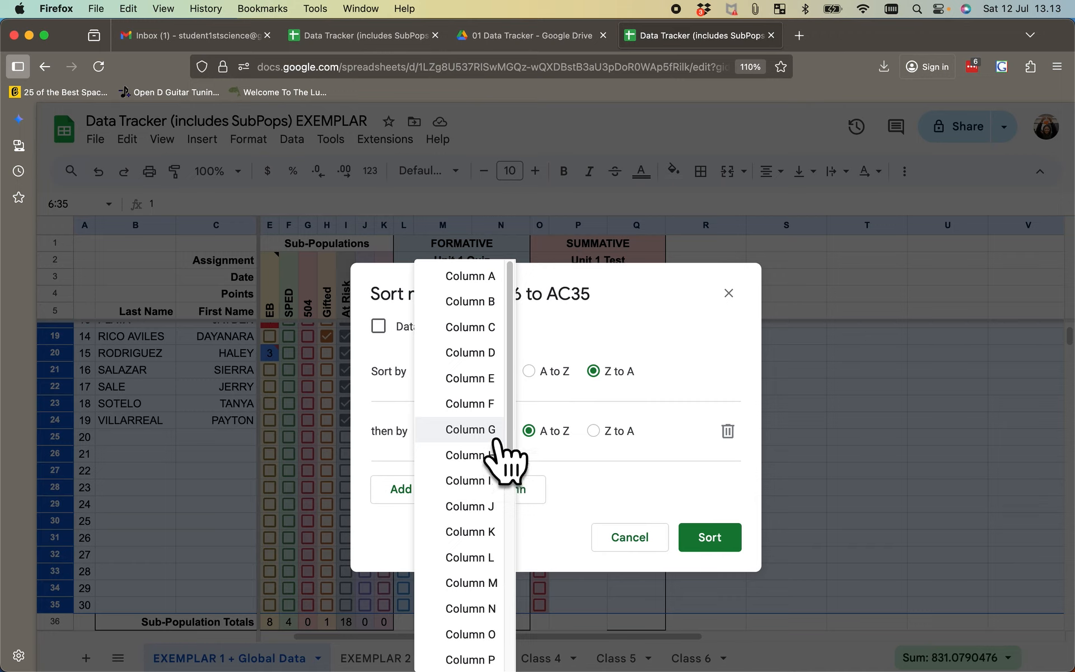
pyautogui.click(492, 301)
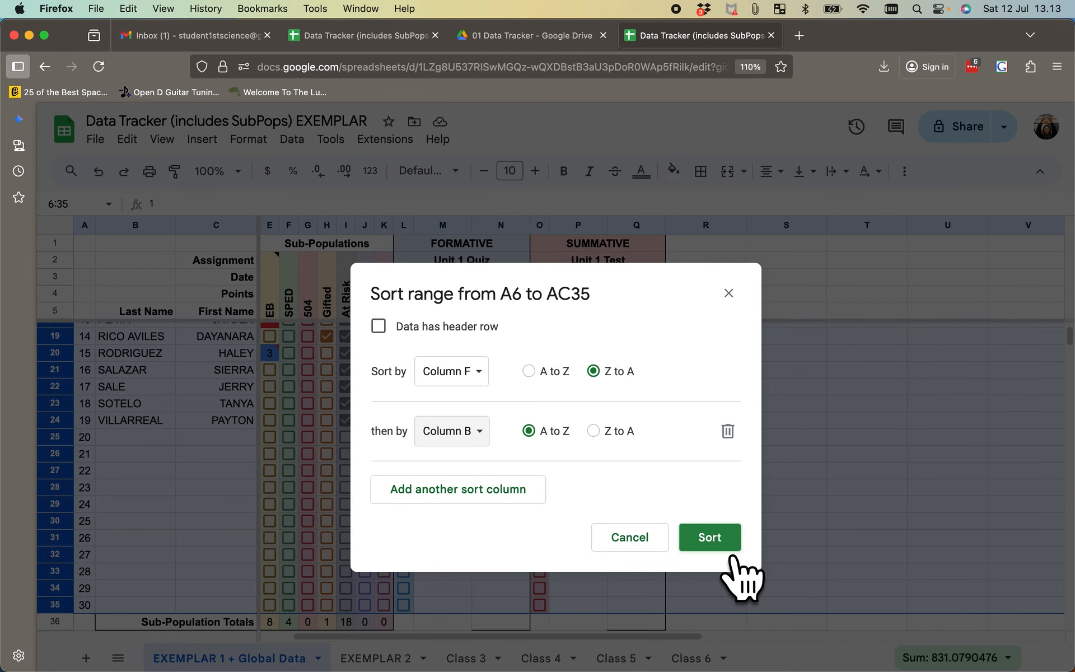
pyautogui.click(728, 550)
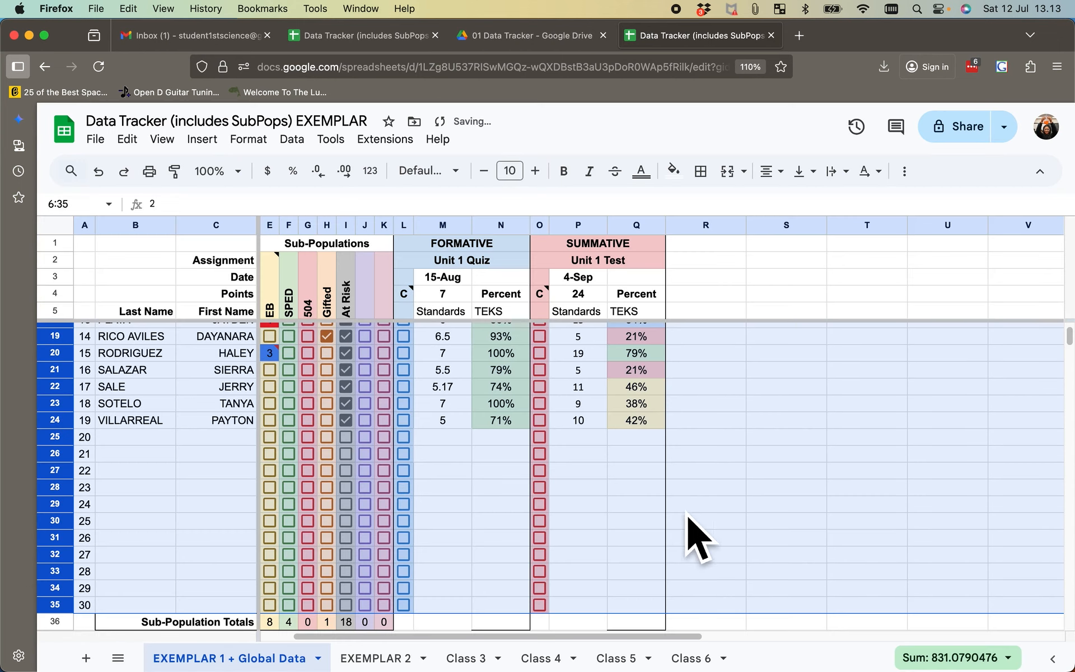
pyautogui.scroll(5, 456, 395)
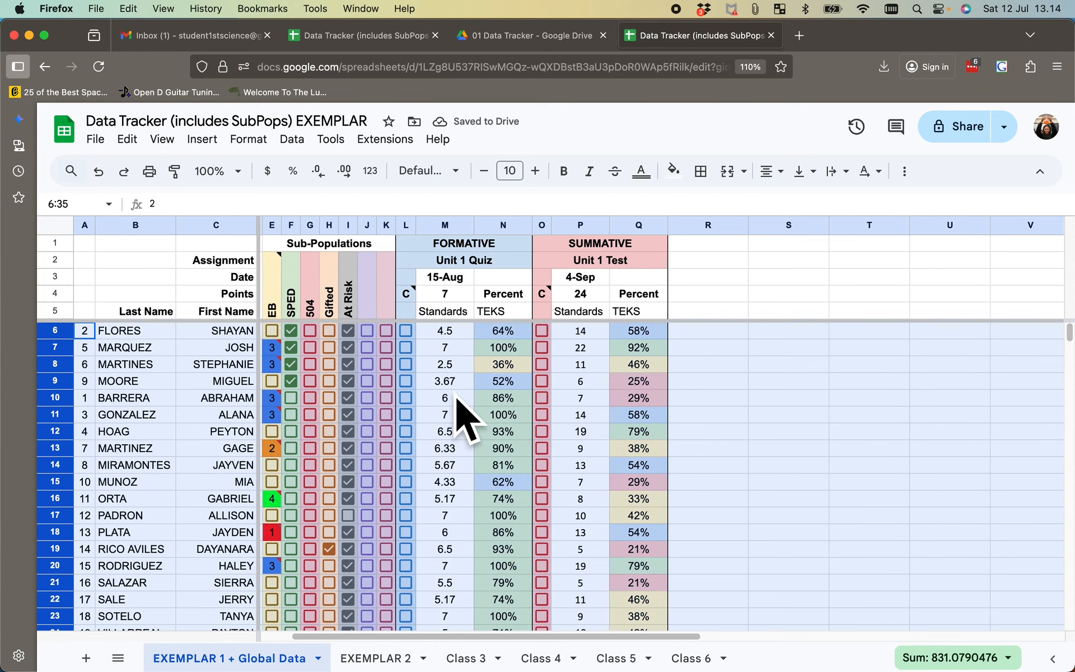
pyautogui.hscroll(-1, 457, 395)
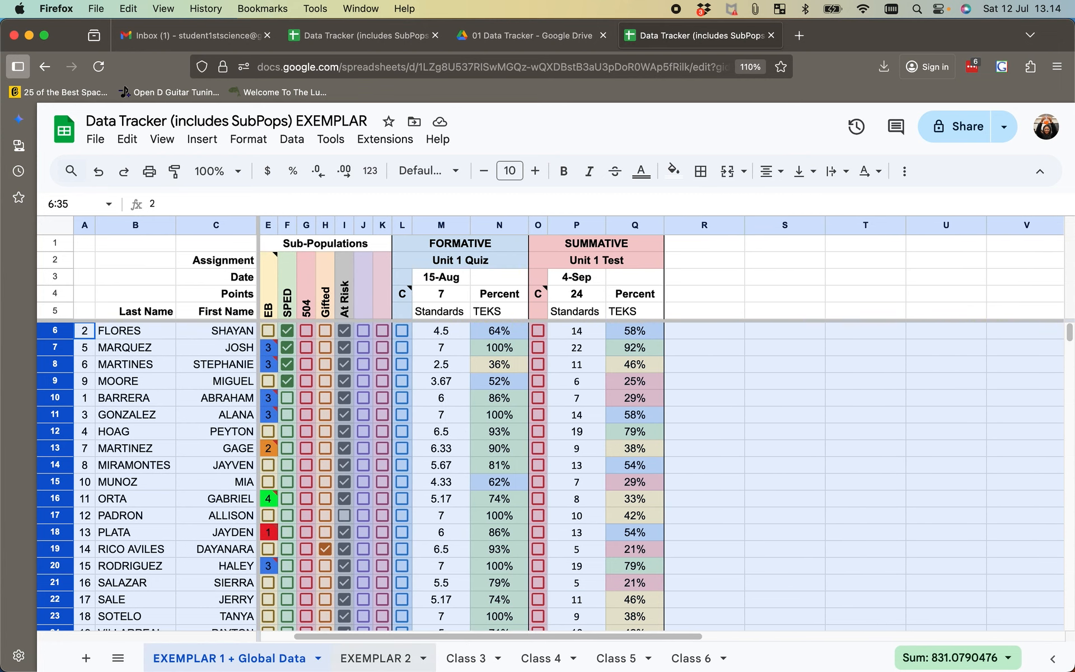
# - Select student rows 6 to 35 on the EXEMPLAR 2 sheet and set the advanced range sort to Column F, Z to A
pyautogui.click(386, 659)
pyautogui.scroll(6, 372, 468)
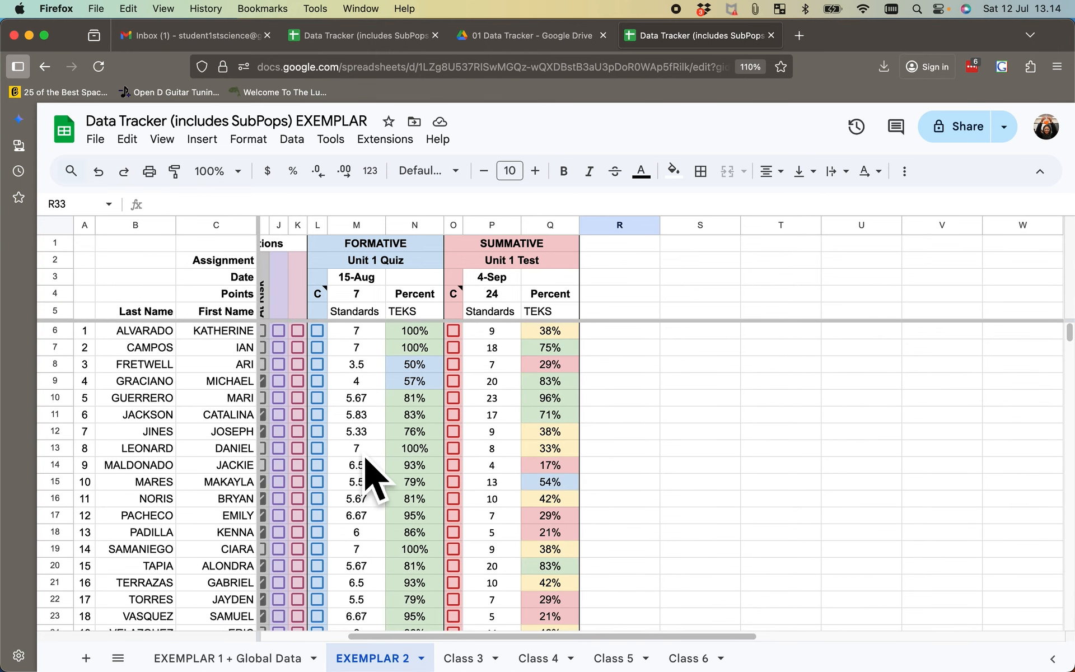
pyautogui.hscroll(-5, 372, 468)
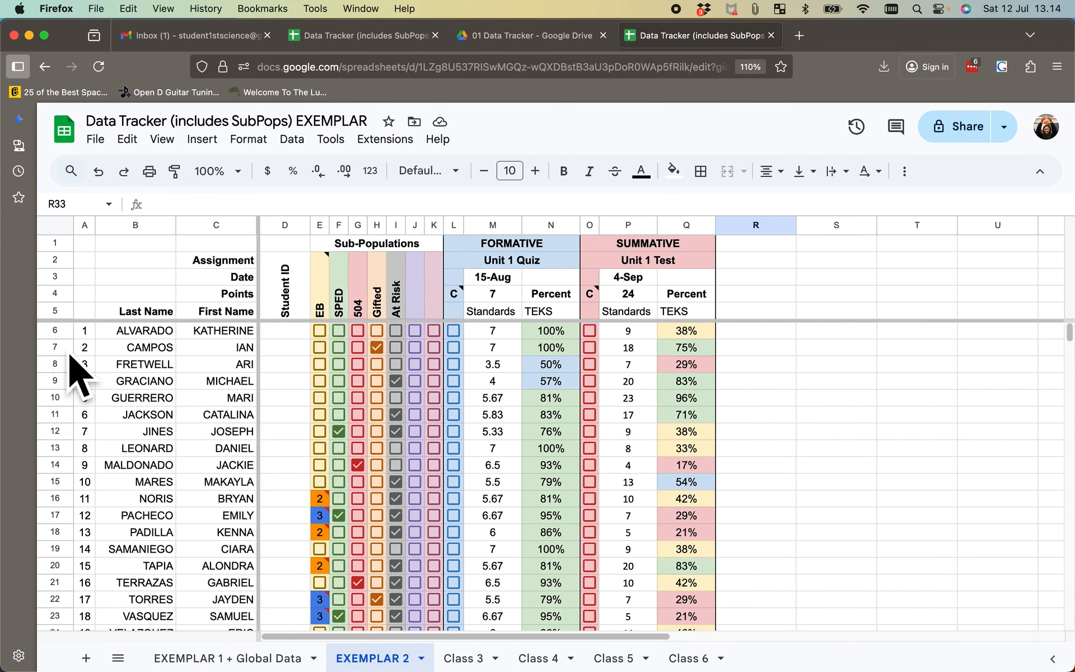
pyautogui.moveTo(56, 332); pyautogui.dragTo(86, 567)
pyautogui.click(292, 139)
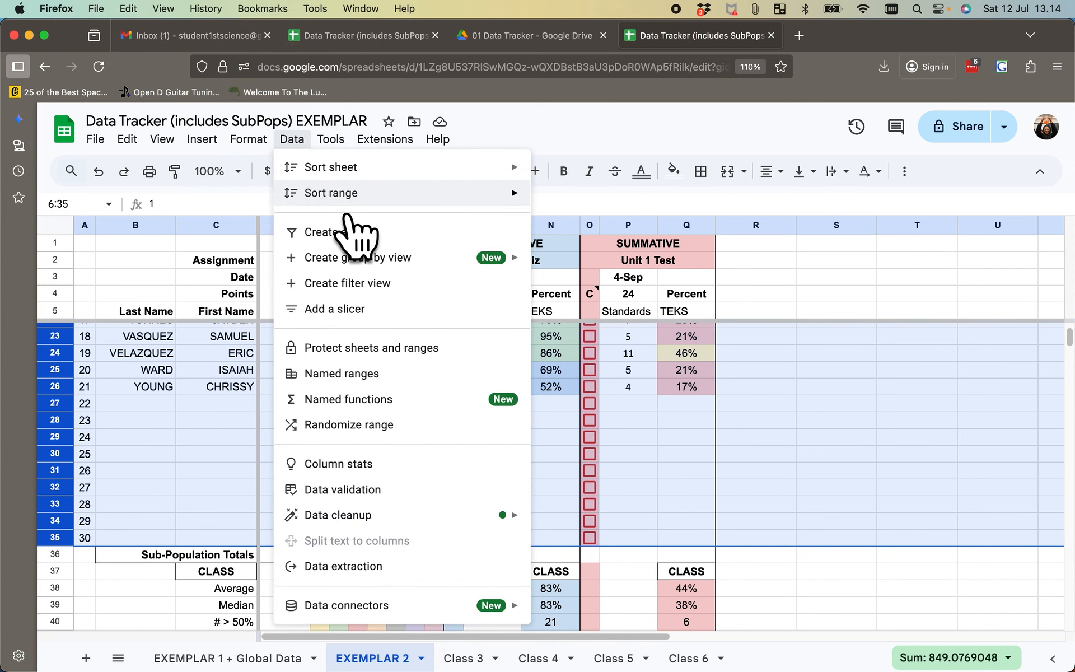
pyautogui.moveTo(359, 192)
pyautogui.click(618, 267)
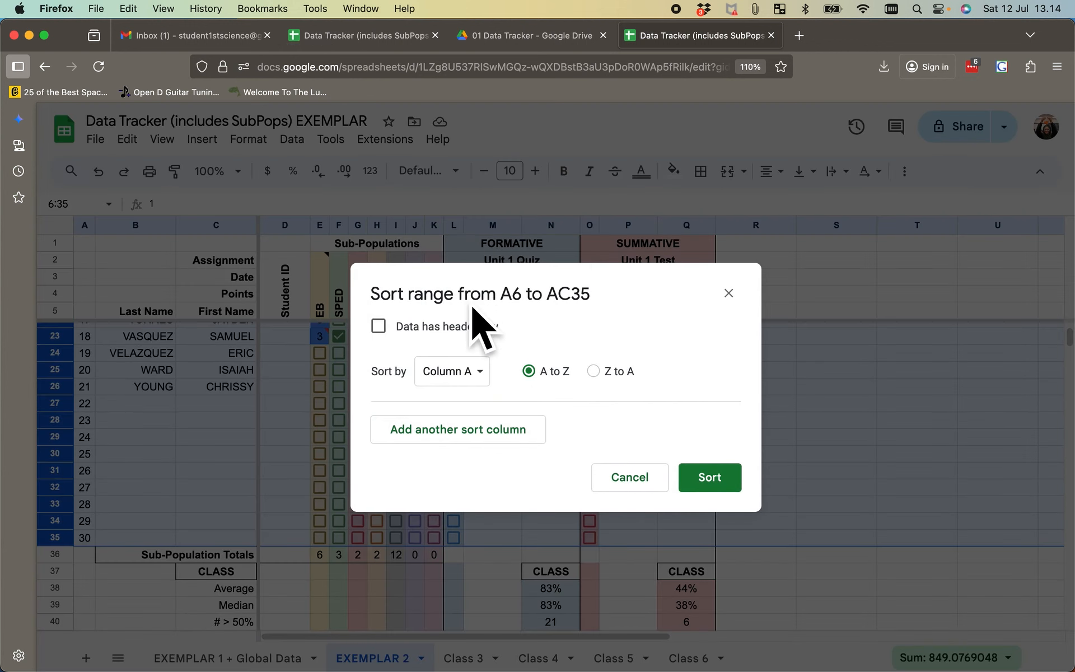
pyautogui.click(483, 381)
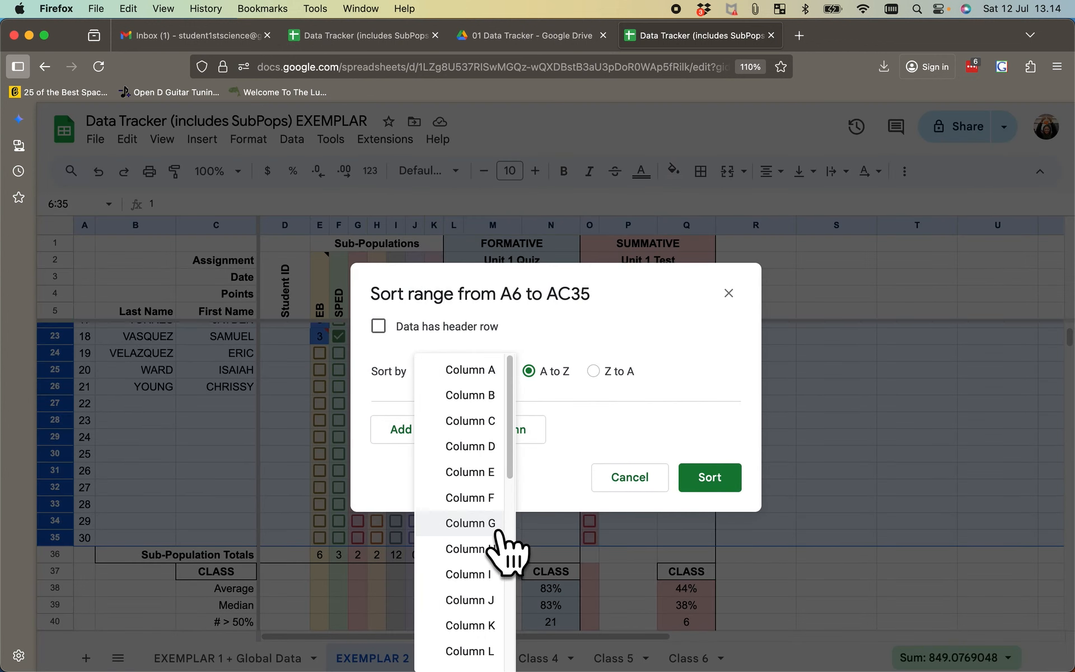
pyautogui.click(475, 500)
pyautogui.click(613, 372)
# - Add Column B, A to Z, as the second sort level and apply the sort to the EXEMPLAR 2 student rows
pyautogui.click(529, 434)
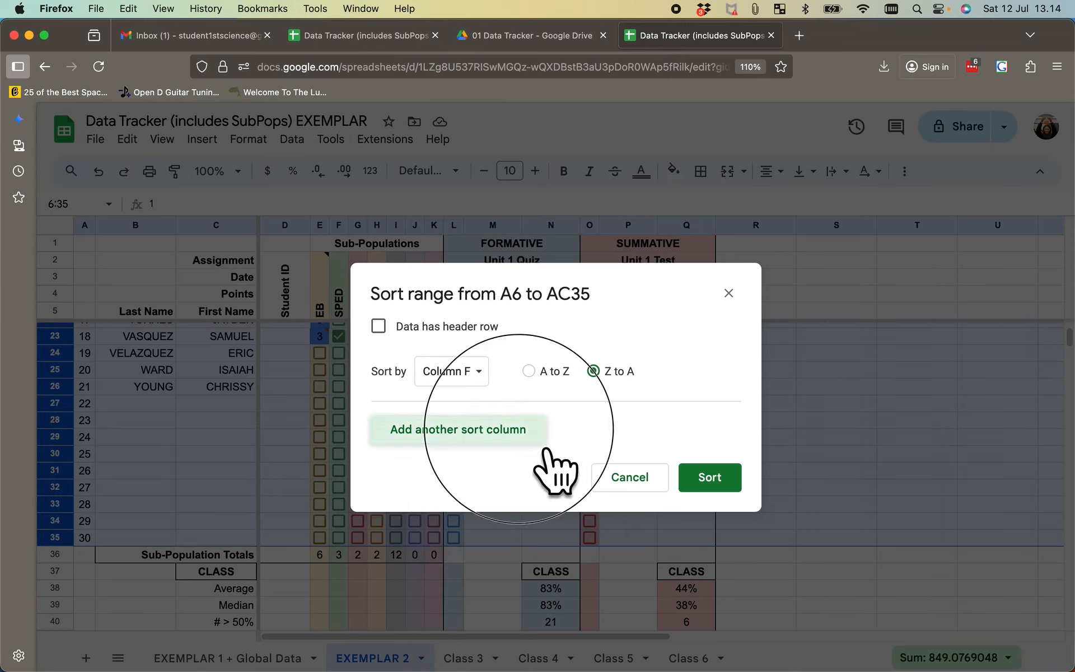
pyautogui.click(473, 432)
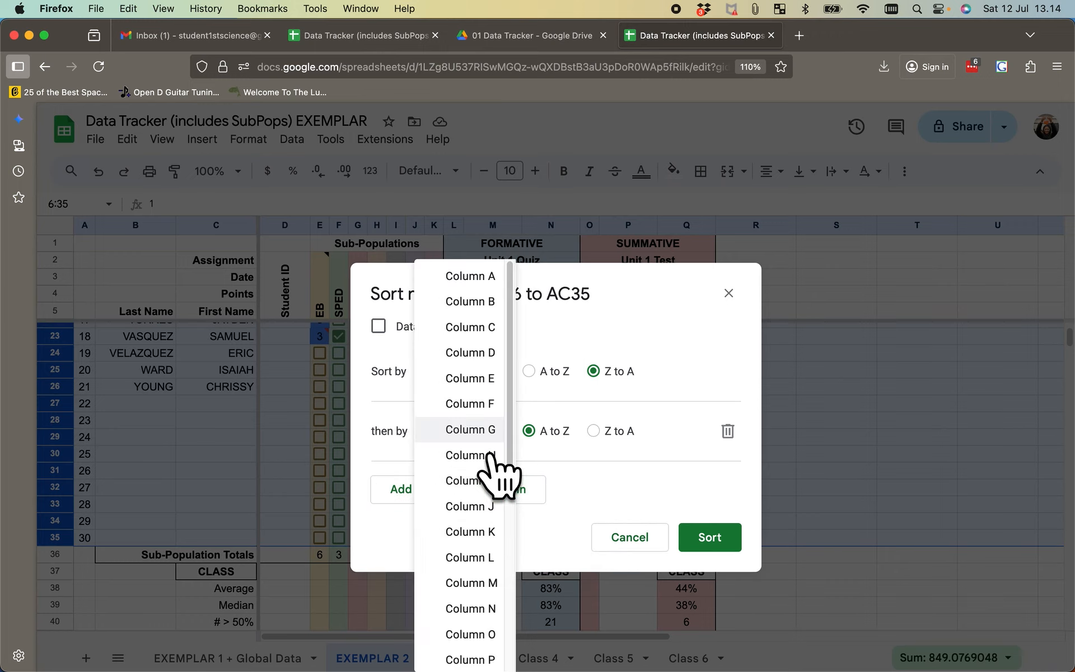
pyautogui.click(475, 305)
pyautogui.click(710, 538)
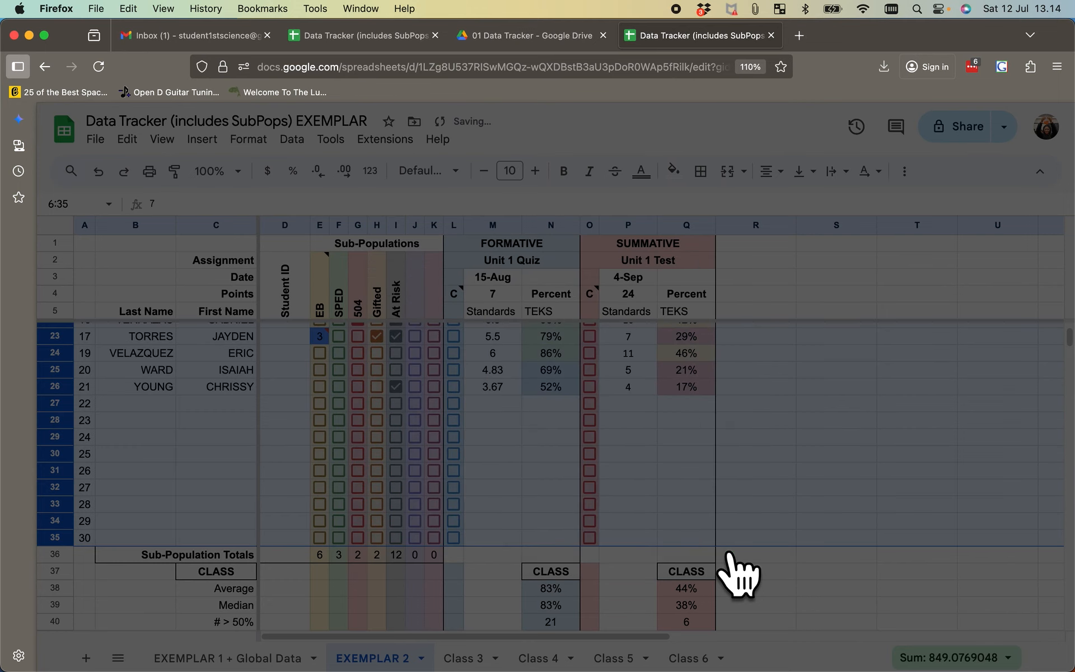
pyautogui.scroll(5, 399, 395)
pyautogui.hscroll(2, 399, 395)
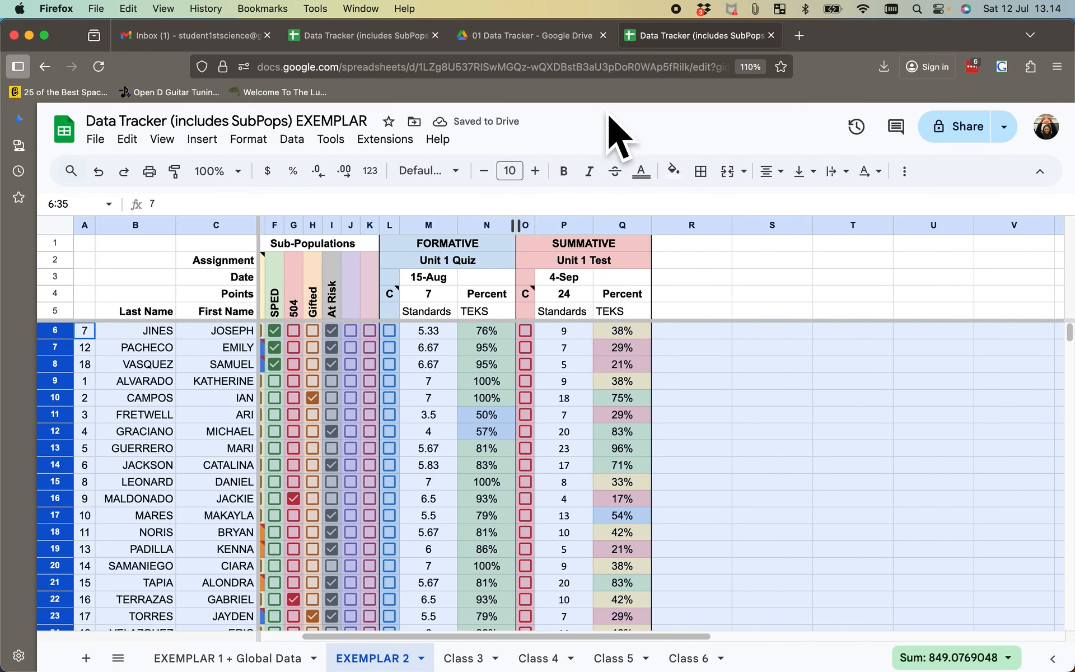
# - On the EXEMPLAR 1 + Global Data sheet, fill the formative SPED-ALL average formula in N59 with the SPED students' percent cells N6, N7, N8 and N9
pyautogui.click(288, 663)
pyautogui.scroll(-7, 555, 464)
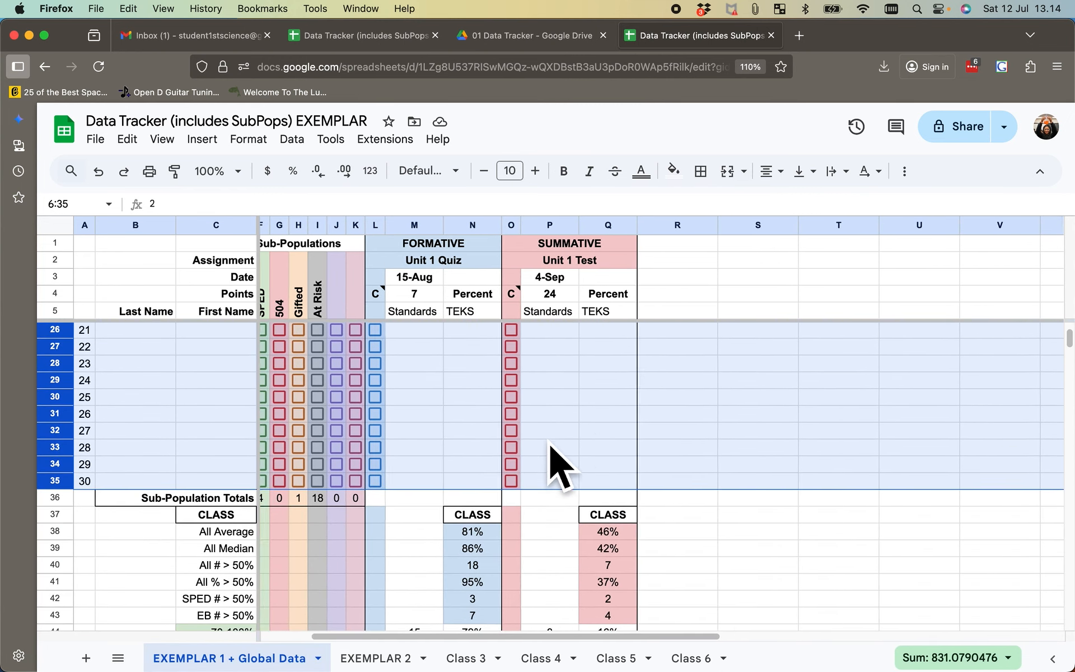
pyautogui.hscroll(4, 554, 465)
pyautogui.scroll(-7, 554, 464)
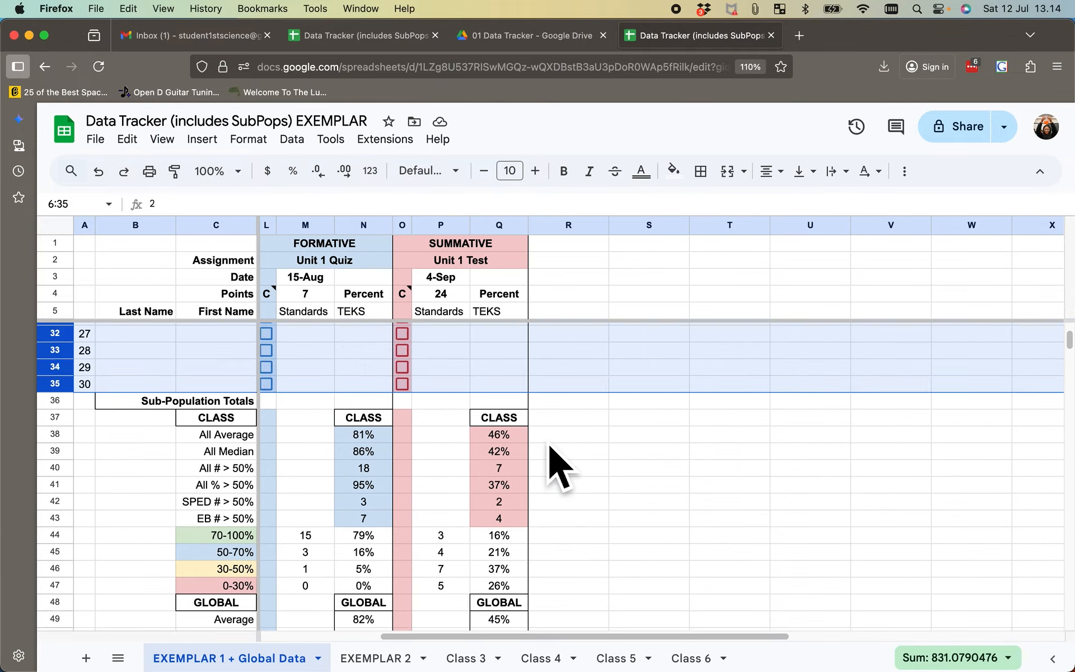
pyautogui.scroll(-4, 550, 446)
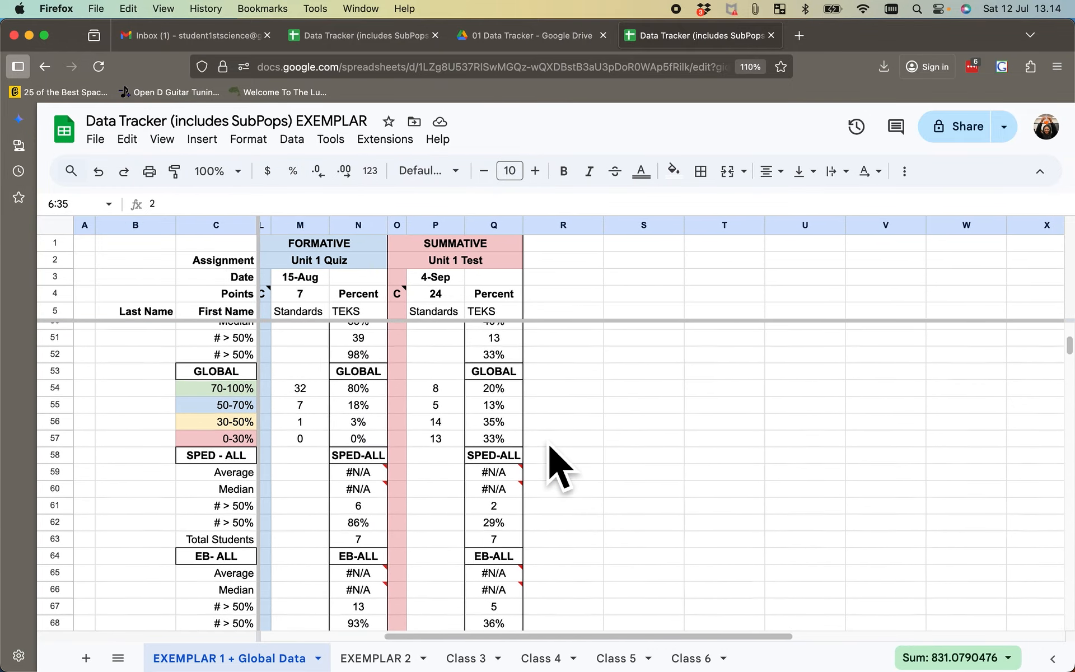
pyautogui.hscroll(1, 560, 464)
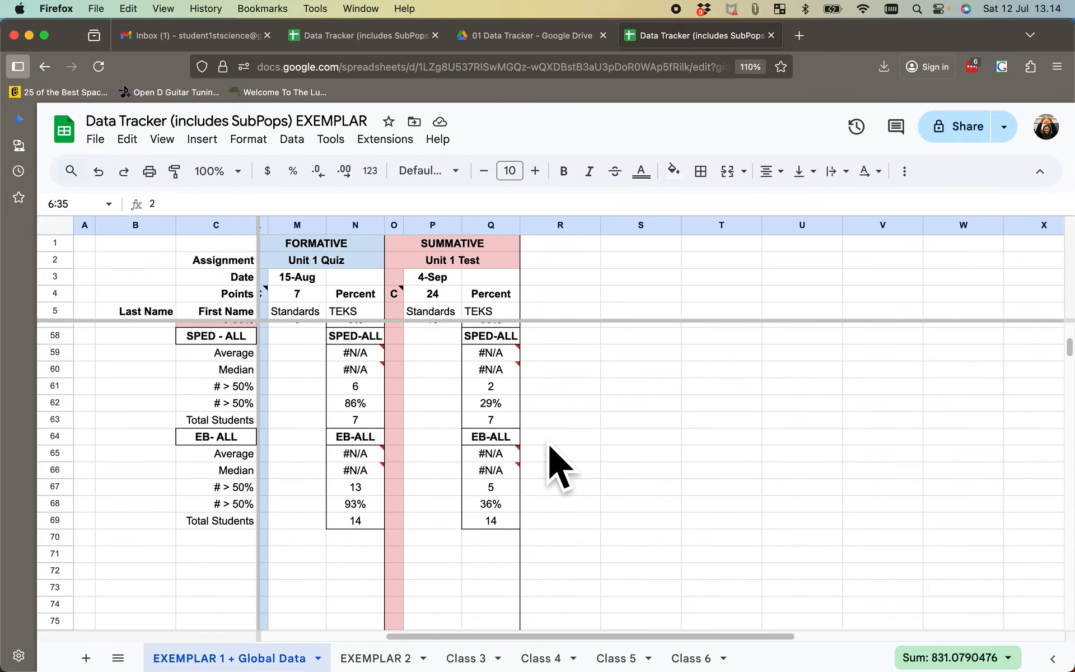
pyautogui.doubleClick(359, 353)
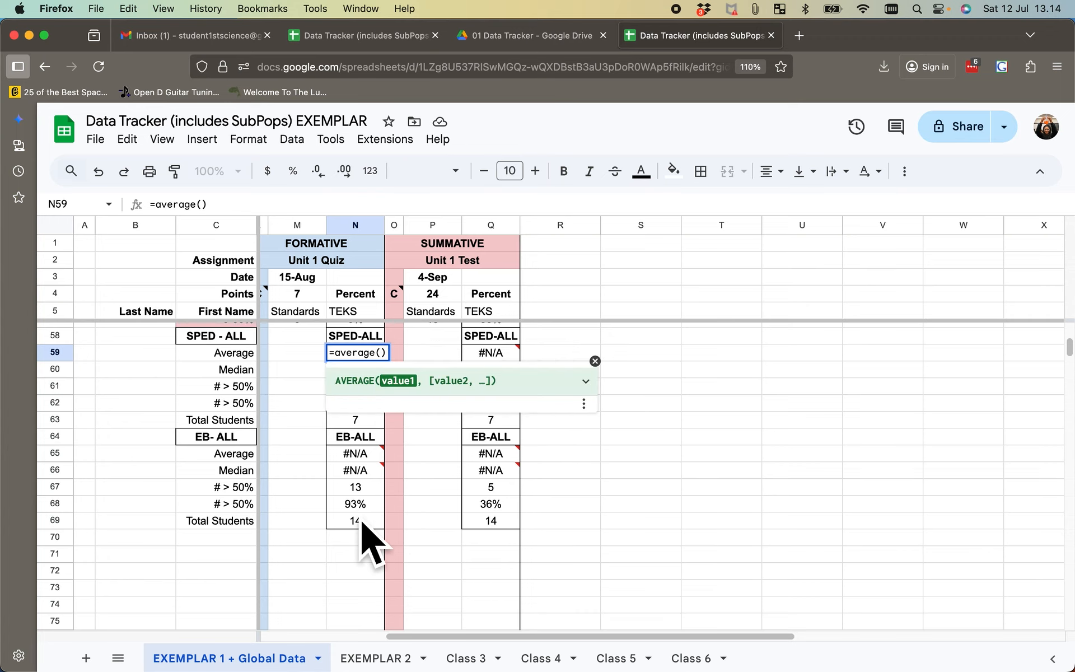
pyautogui.scroll(8, 362, 529)
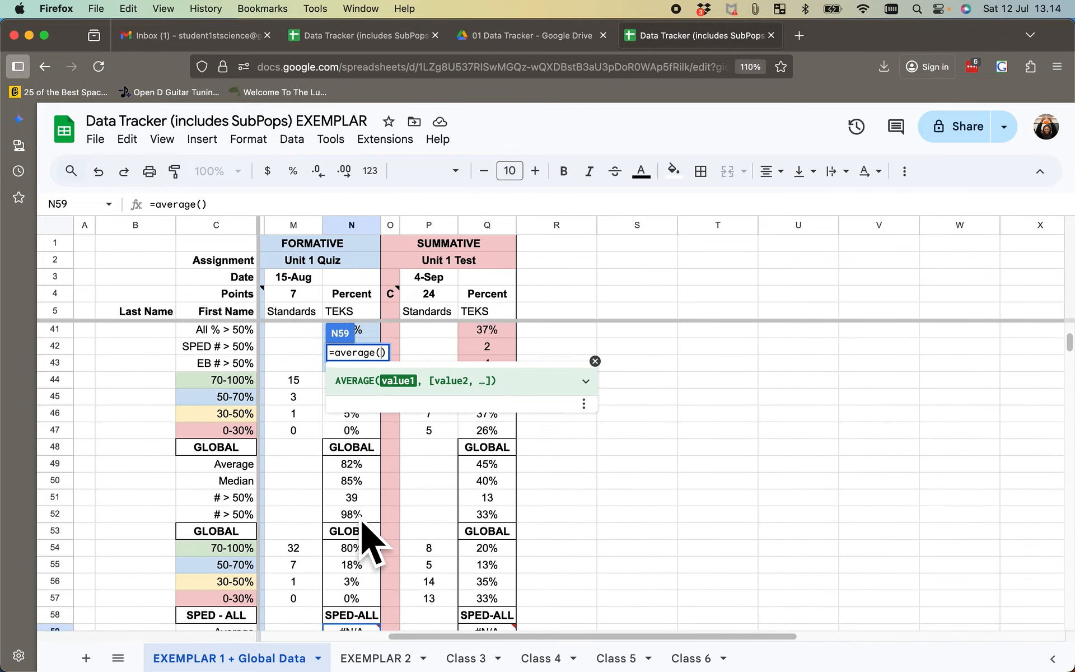
pyautogui.scroll(10, 362, 521)
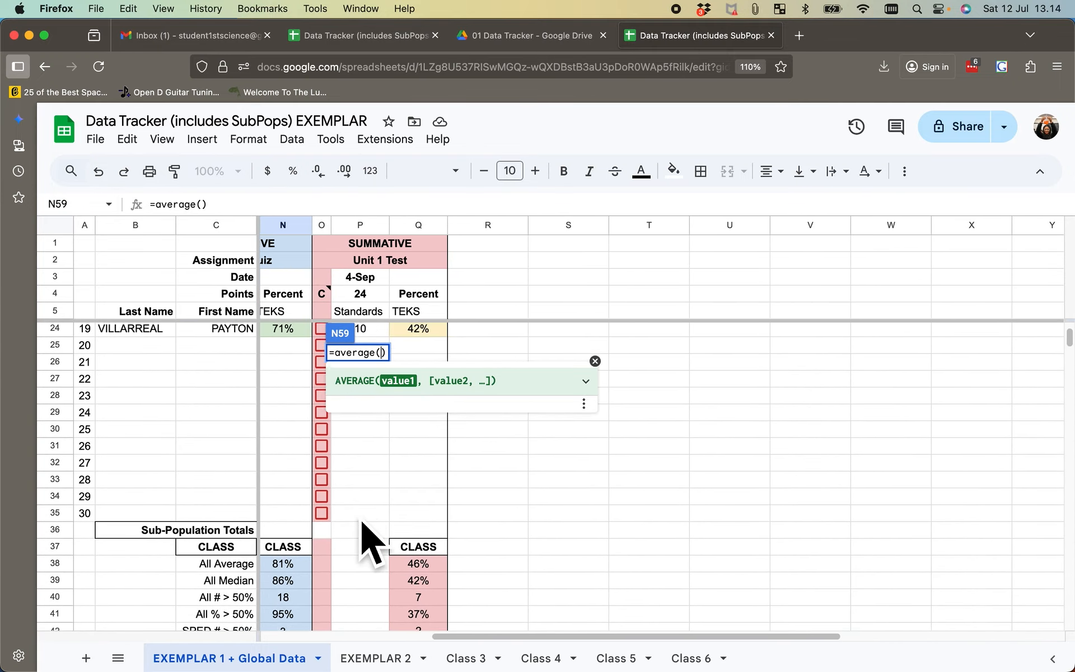
pyautogui.hscroll(-2, 362, 538)
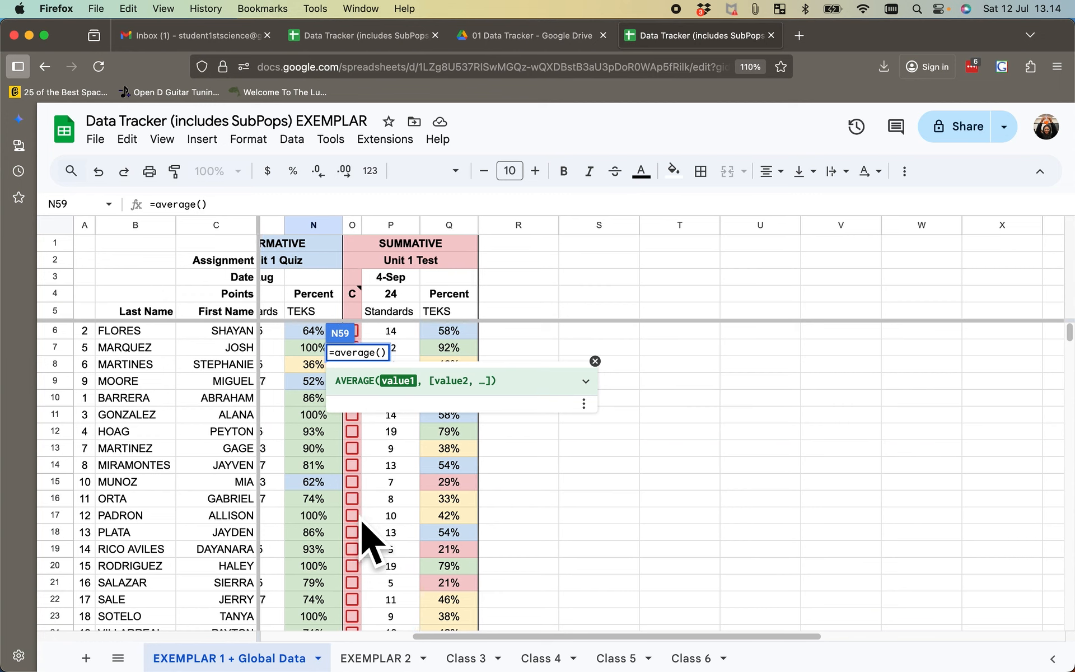
pyautogui.hscroll(-8, 362, 522)
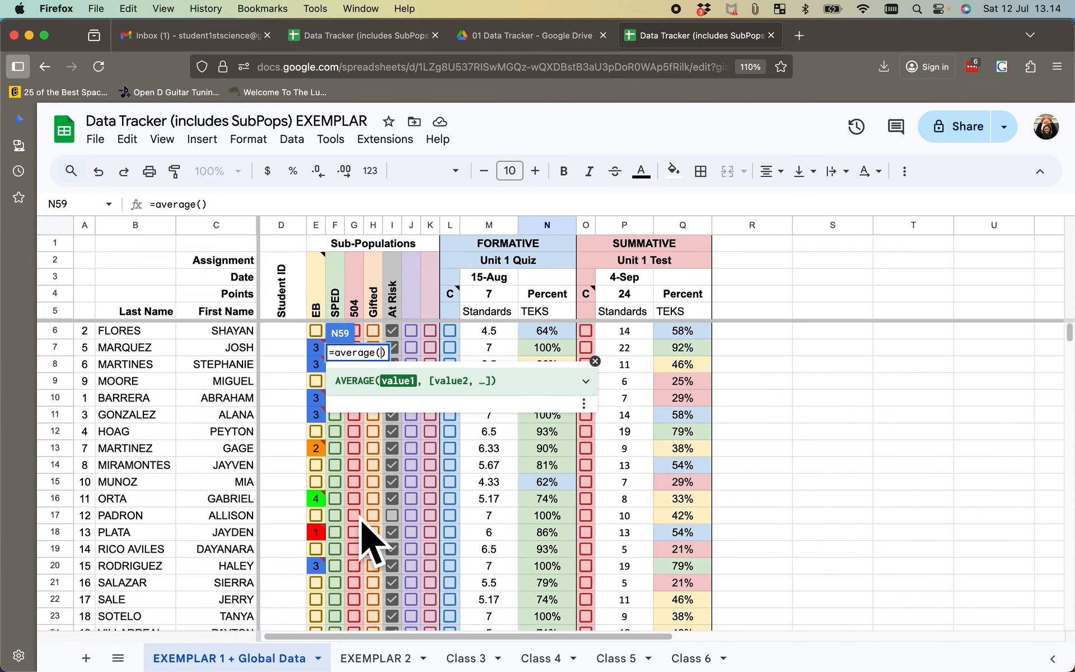
pyautogui.hscroll(2, 363, 540)
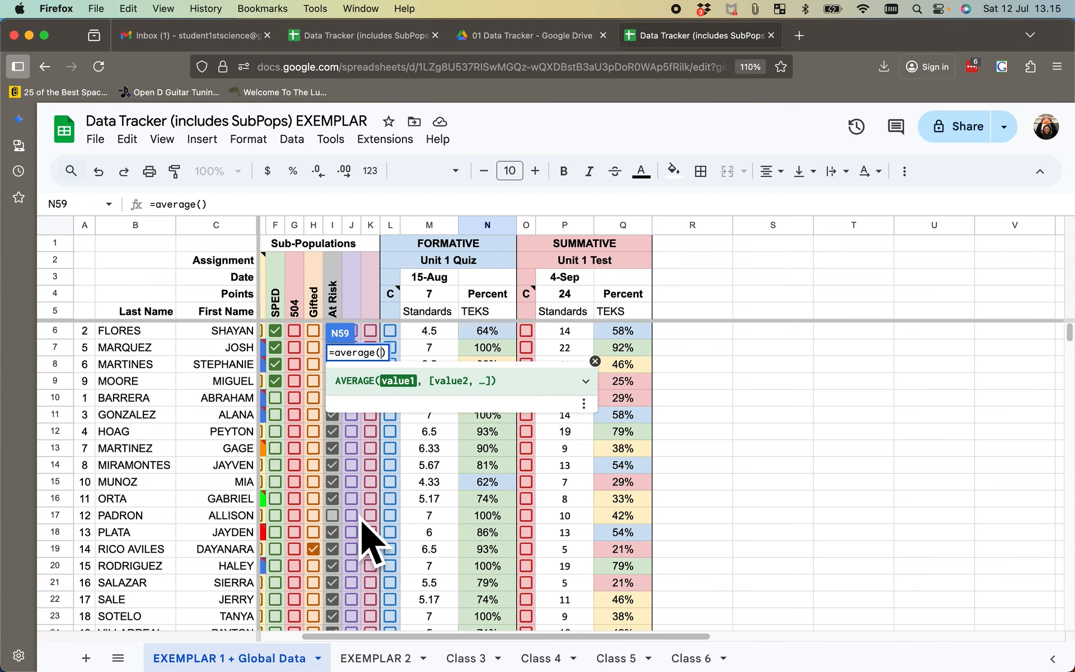
pyautogui.hscroll(-3, 362, 539)
pyautogui.hscroll(6, 363, 539)
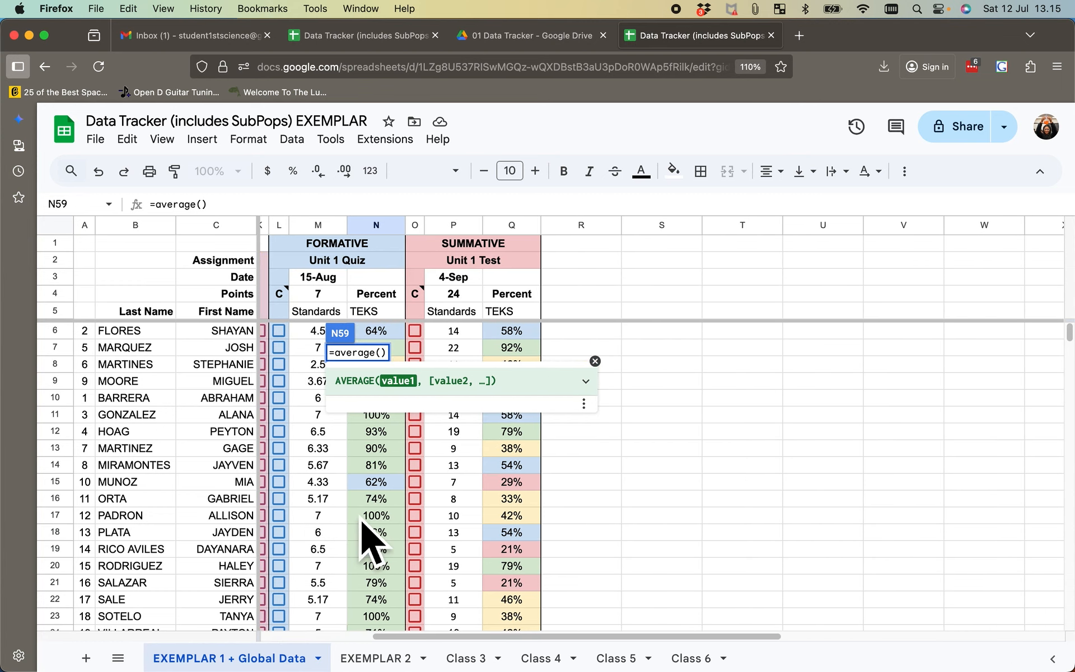
pyautogui.hscroll(3, 362, 522)
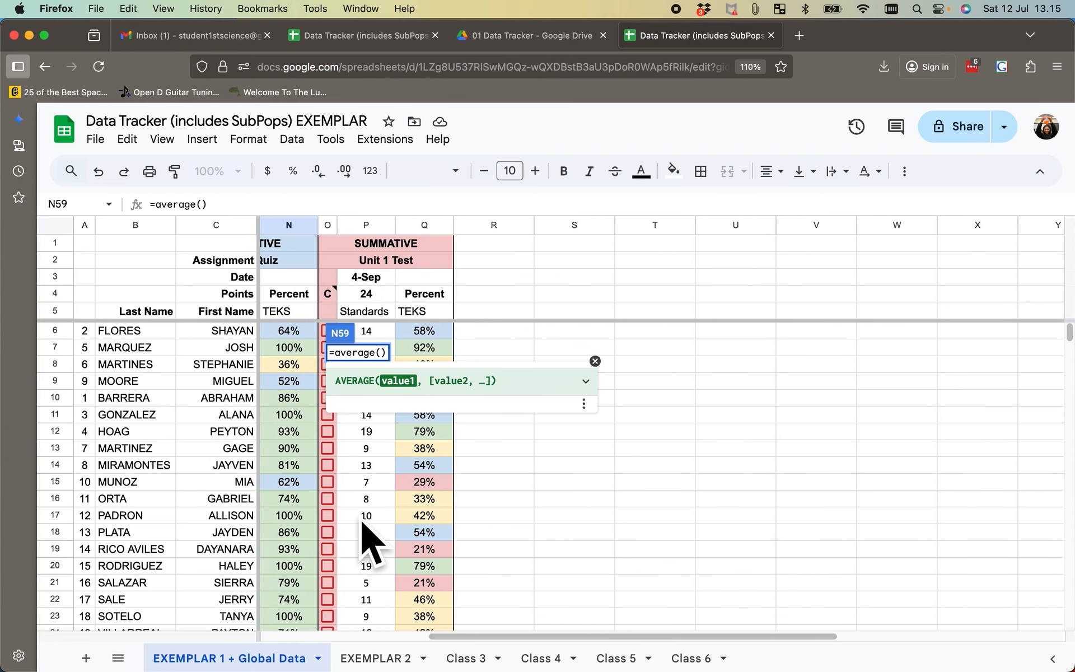
pyautogui.click(301, 338)
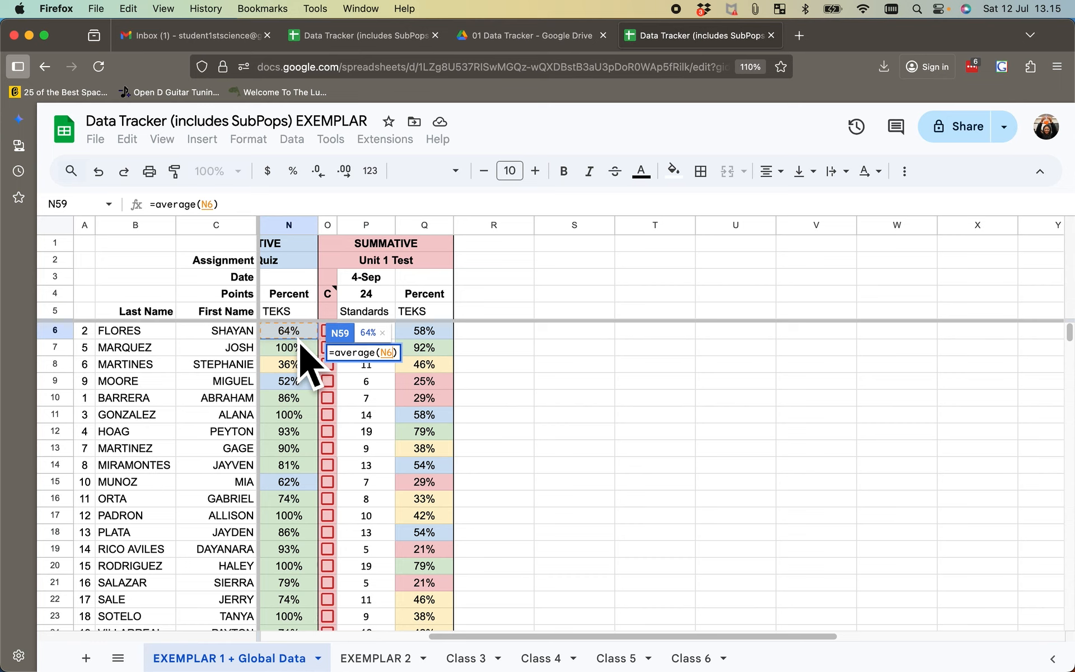
pyautogui.write(',')
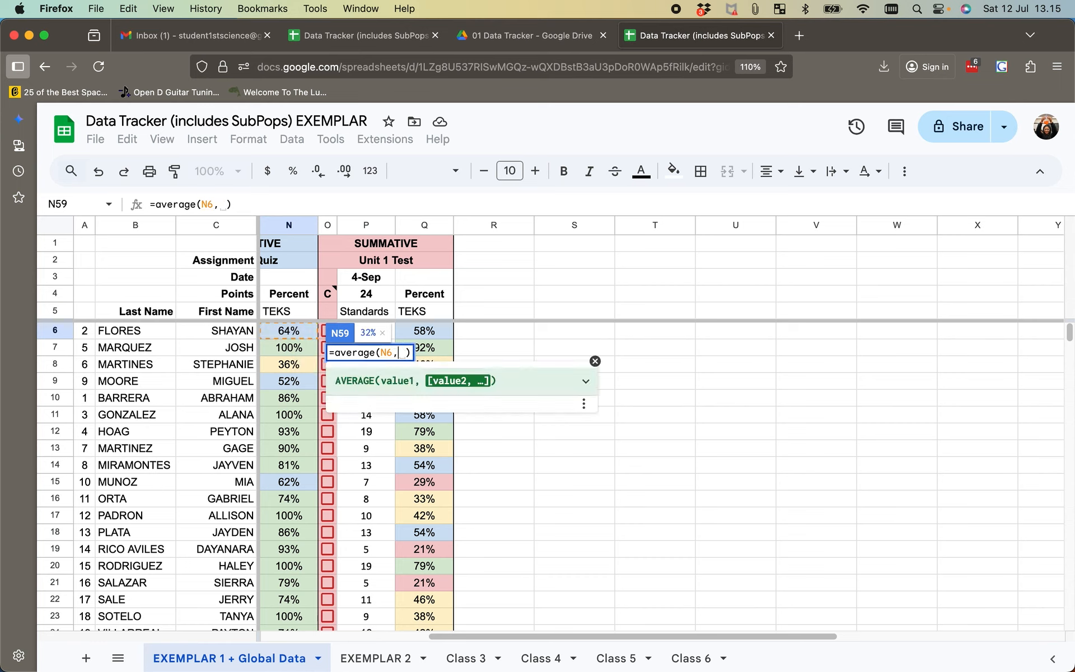
pyautogui.click(299, 350)
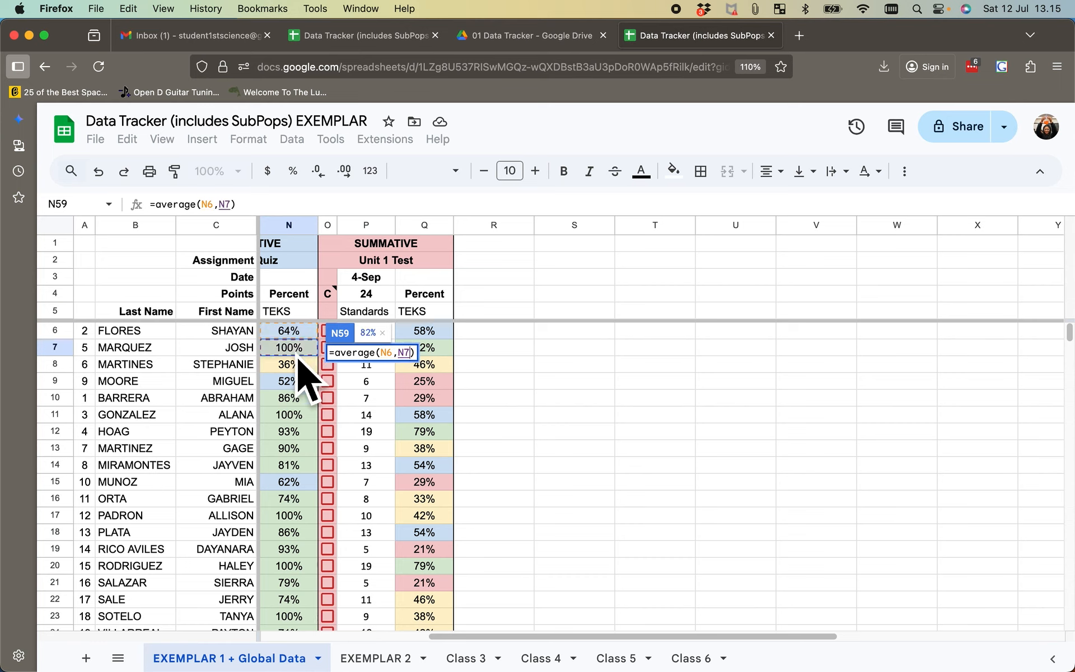
pyautogui.write(',')
pyautogui.click(297, 365)
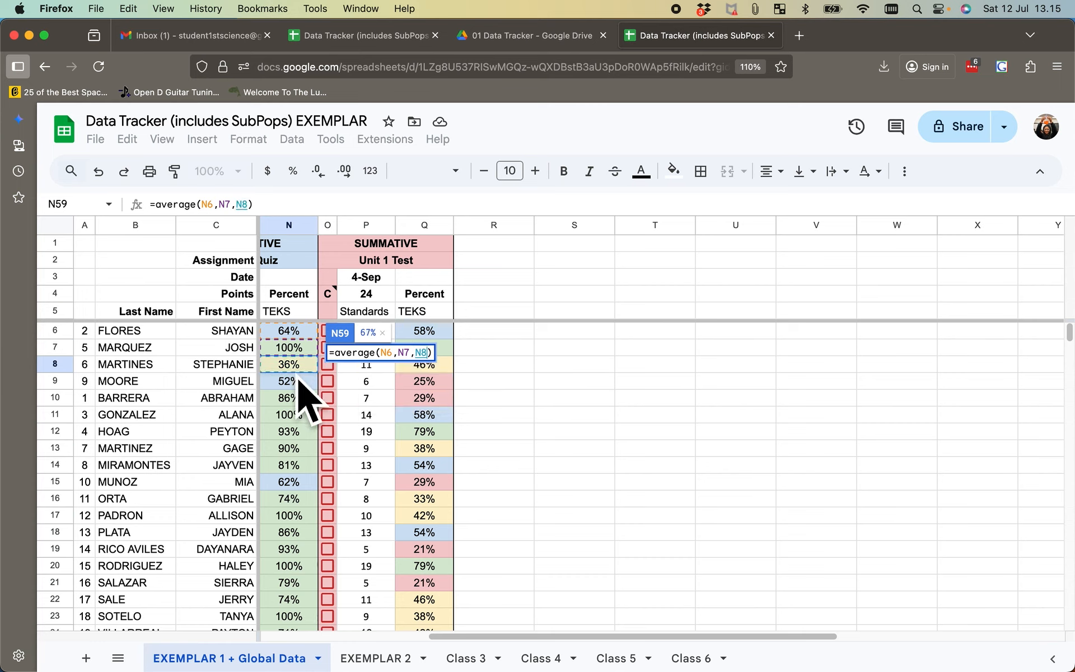
pyautogui.write(',')
pyautogui.click(290, 386)
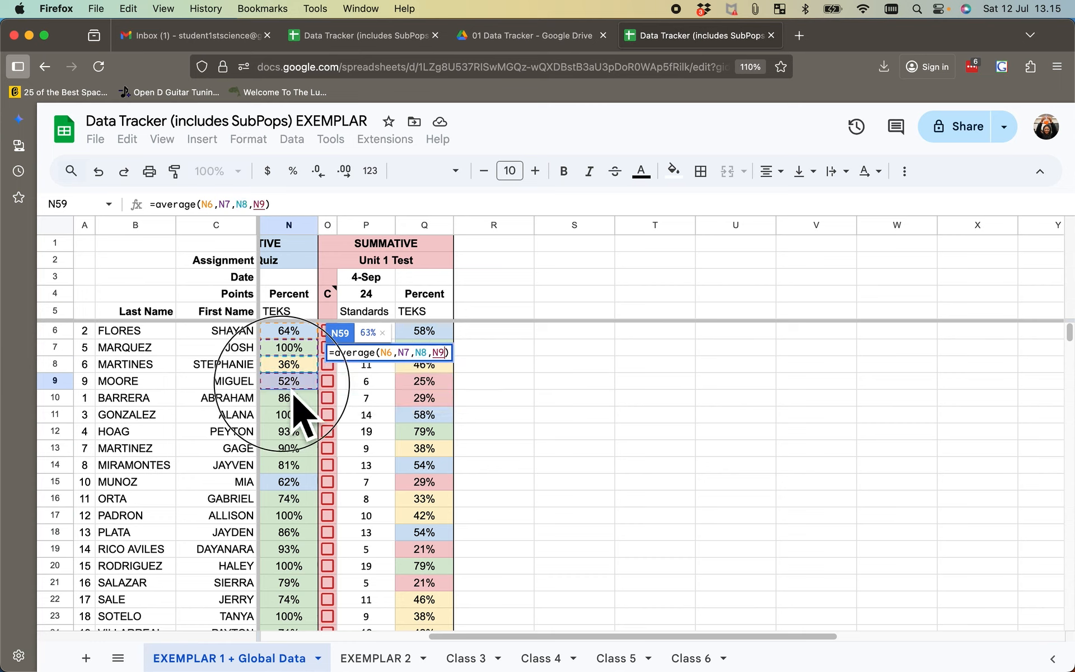
pyautogui.write(',')
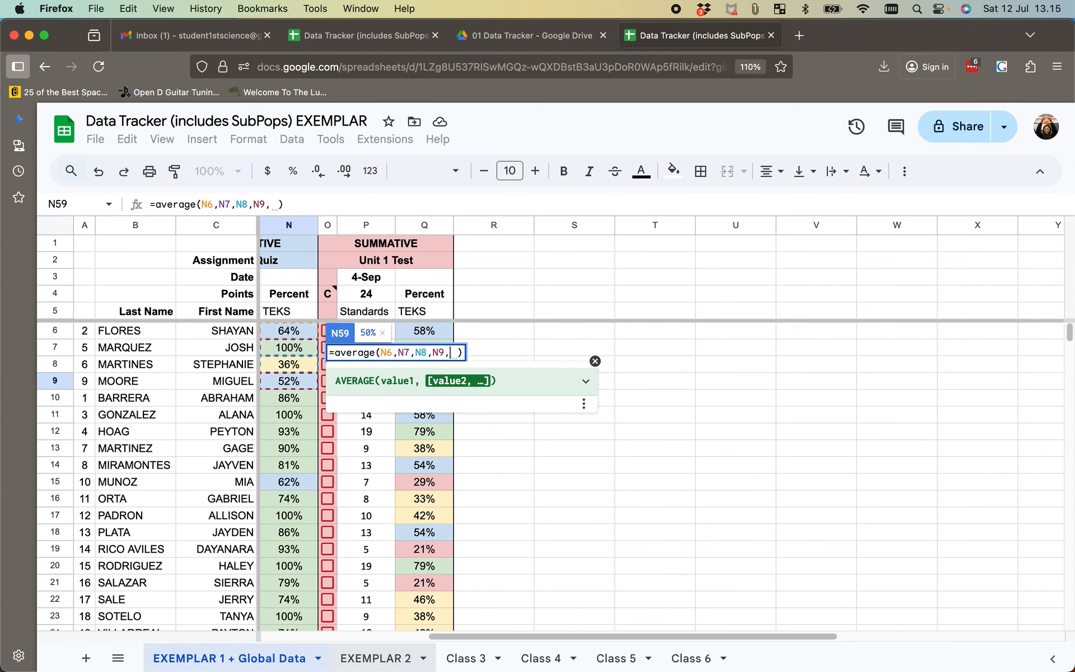
# - Add cells N6, N7 and N8 from the EXEMPLAR 2 sheet to the SPED-ALL average formula and commit it
pyautogui.click(374, 666)
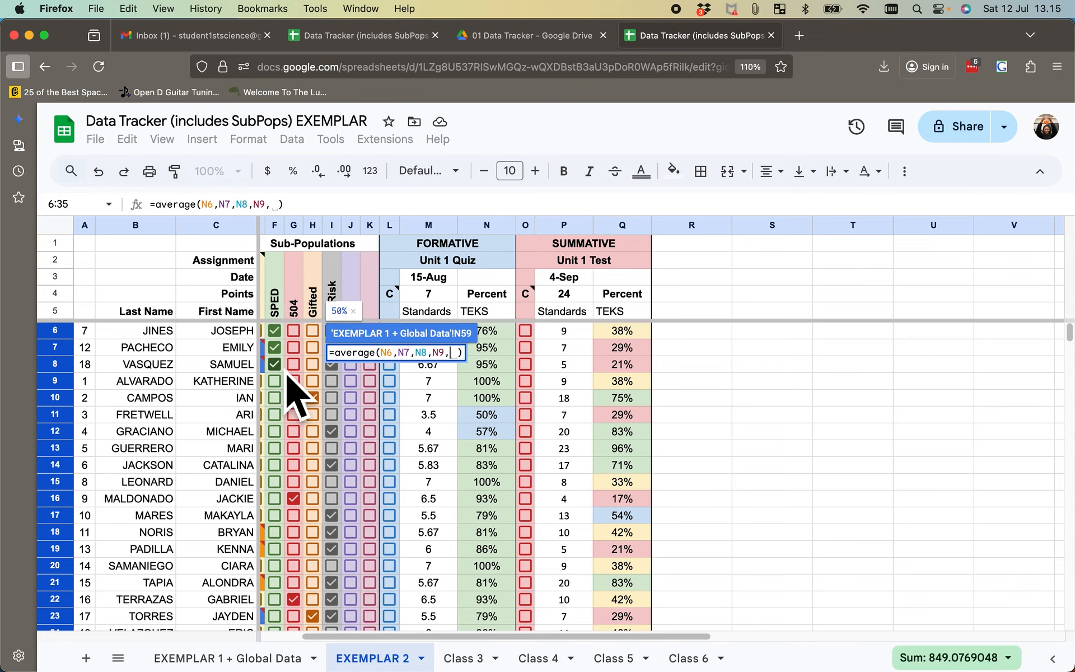
pyautogui.hscroll(5, 287, 377)
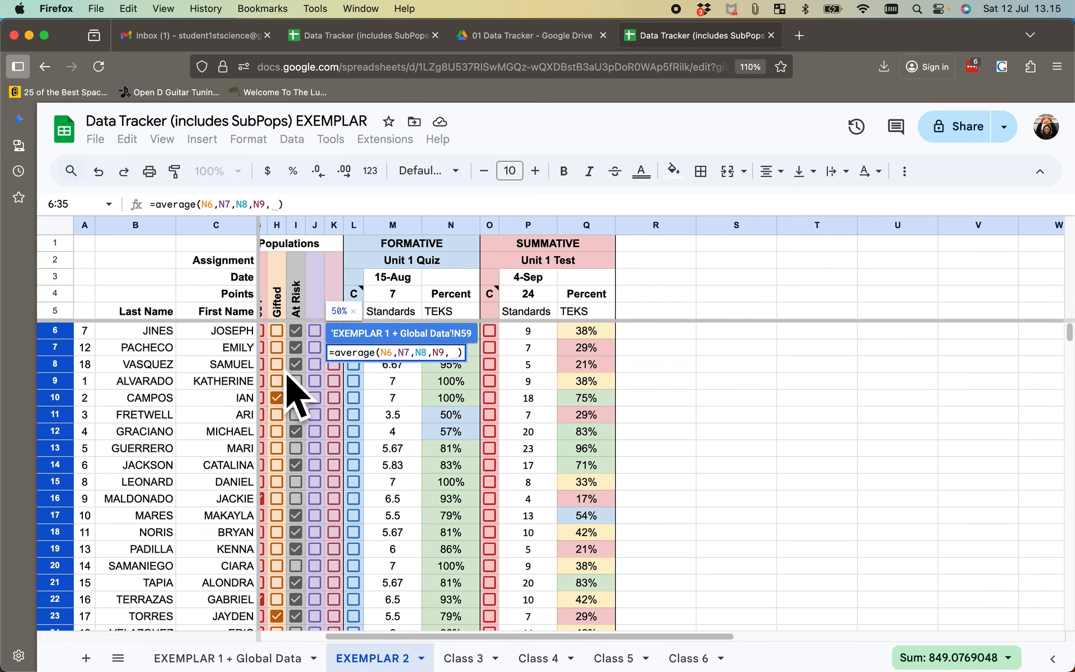
pyautogui.hscroll(1, 295, 369)
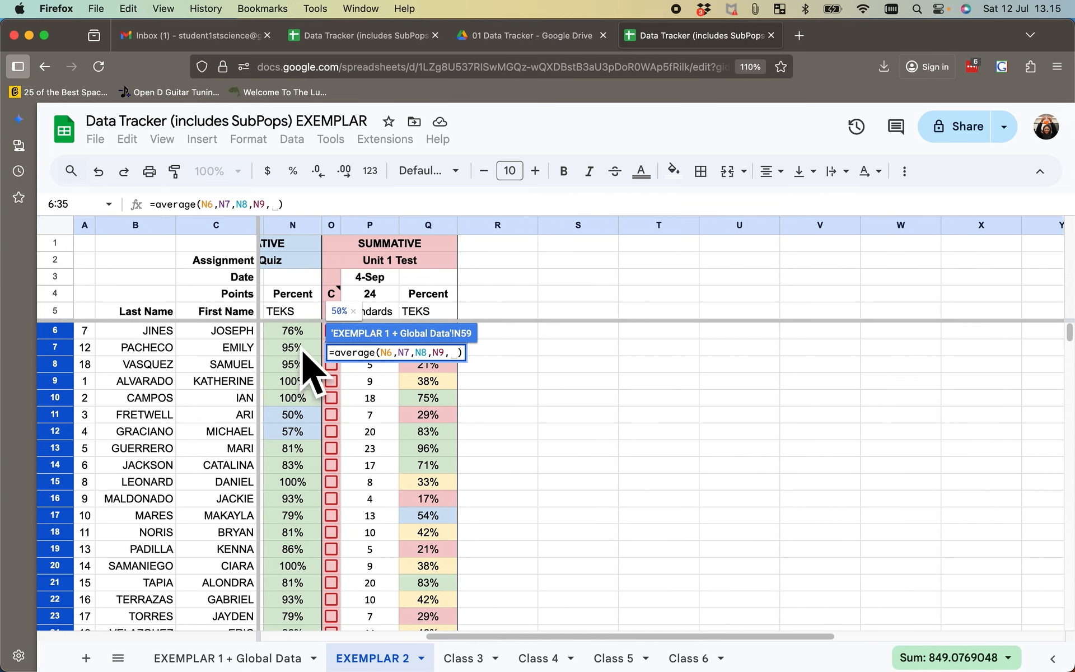
pyautogui.click(300, 336)
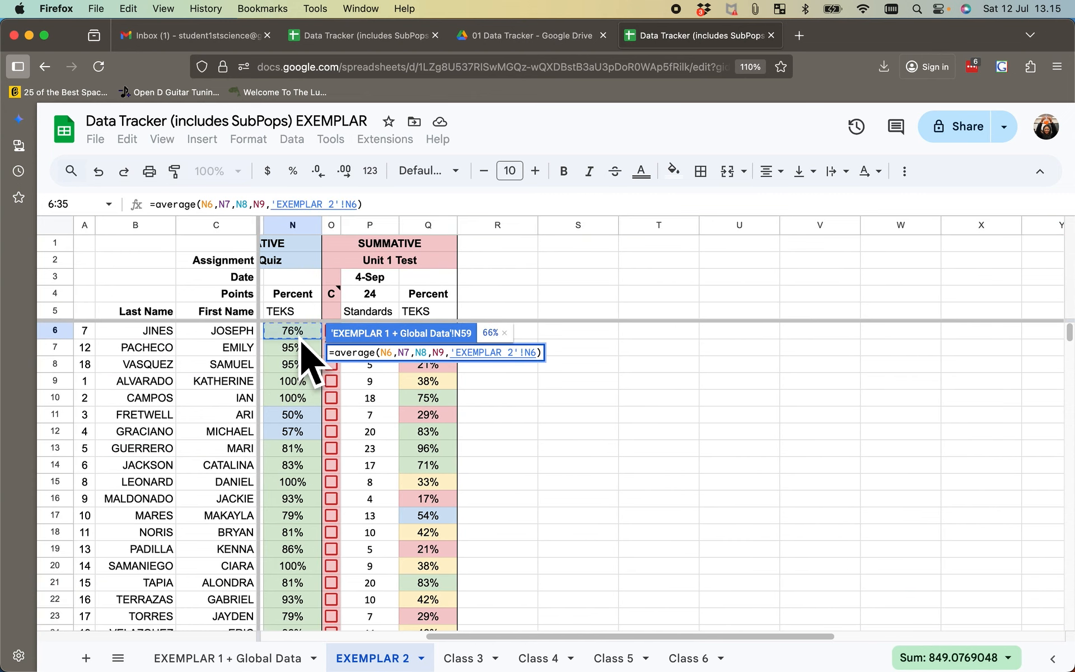
pyautogui.write(',')
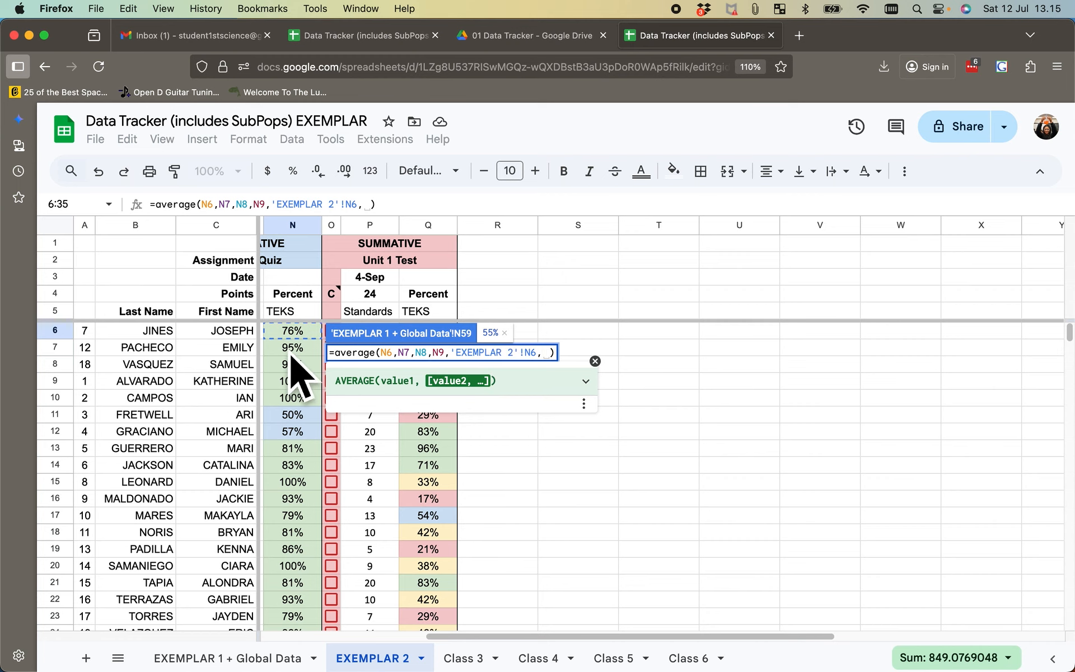
pyautogui.press('Down')
pyautogui.write(',')
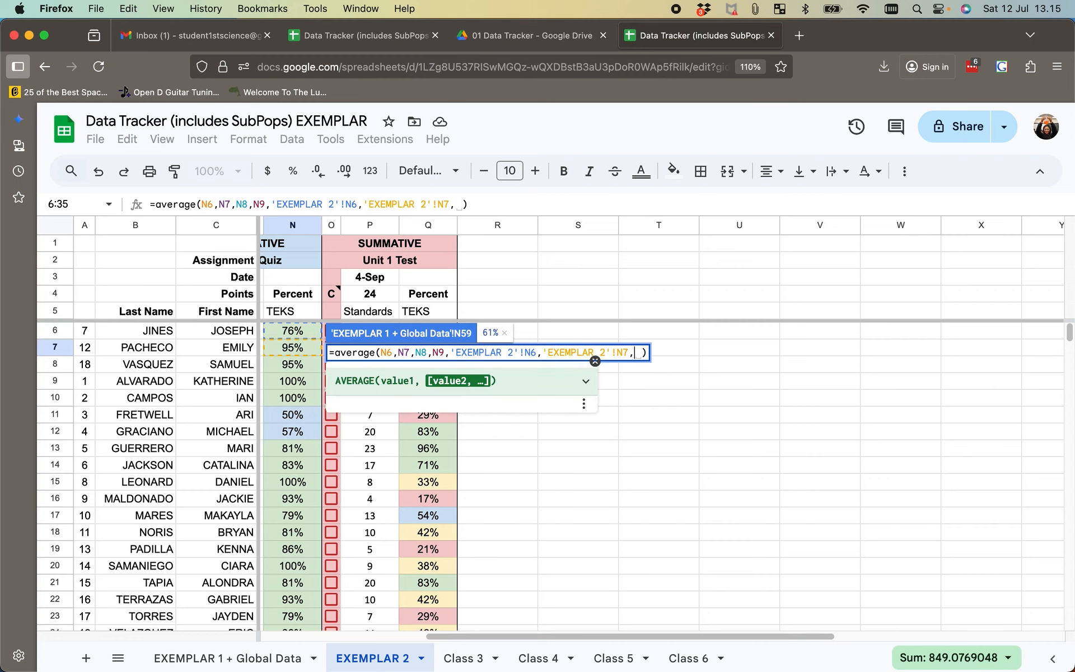
pyautogui.press('Down')
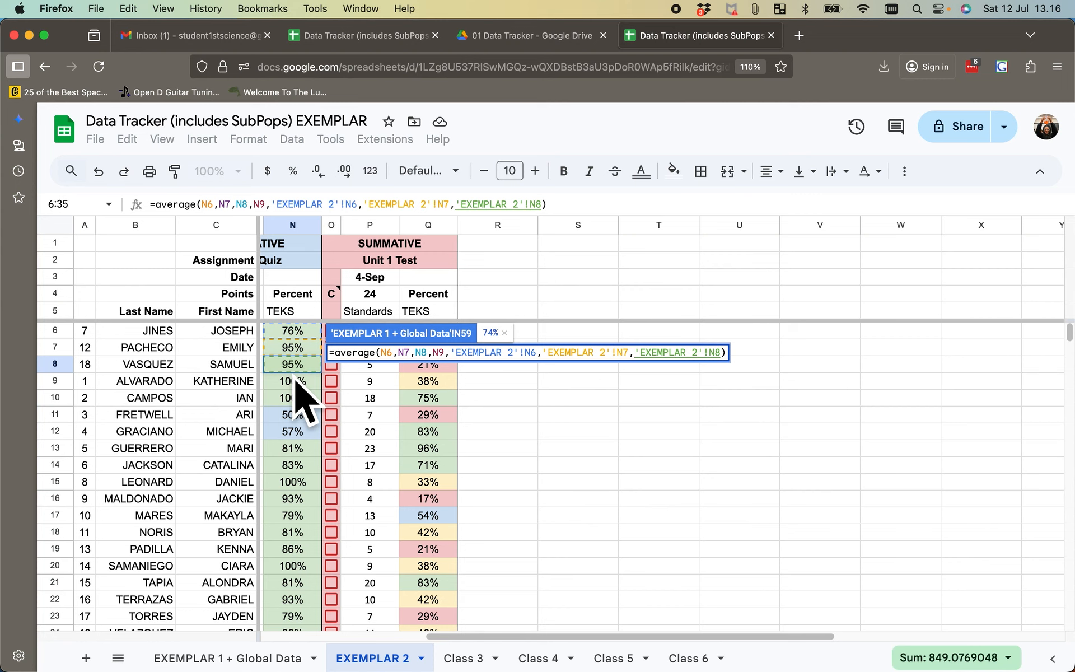
pyautogui.press('Return')
# - Copy all the cell references inside the parentheses of the formative SPED-ALL average formula in N59, leaving the formula unchanged
pyautogui.hscroll(-3, 491, 516)
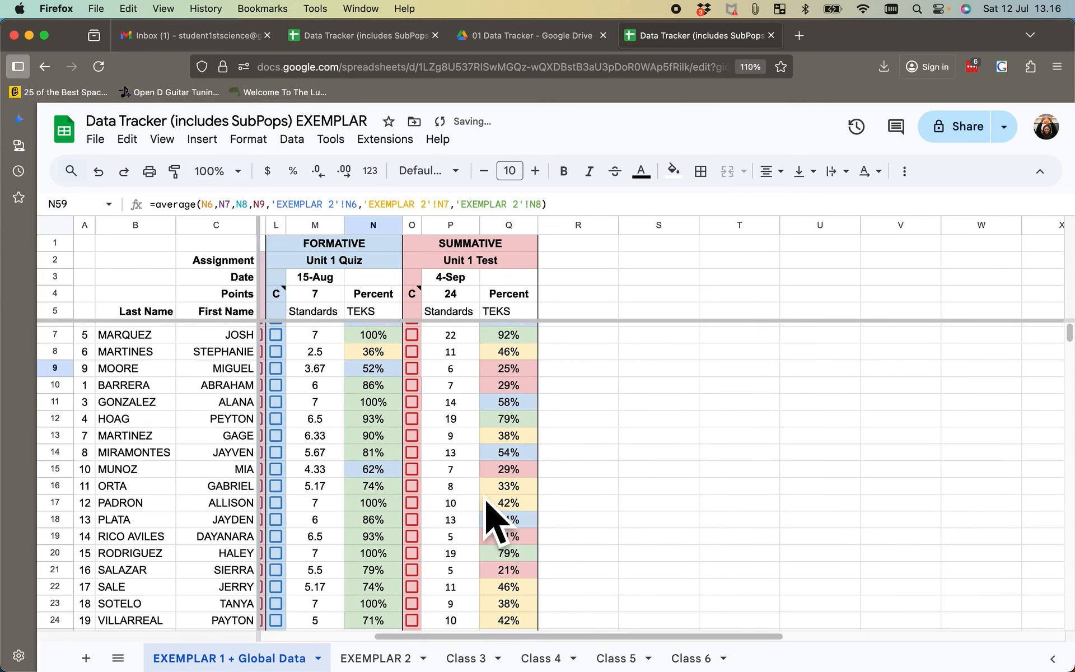
pyautogui.scroll(-10, 492, 516)
pyautogui.scroll(-5, 487, 515)
pyautogui.hscroll(2, 487, 515)
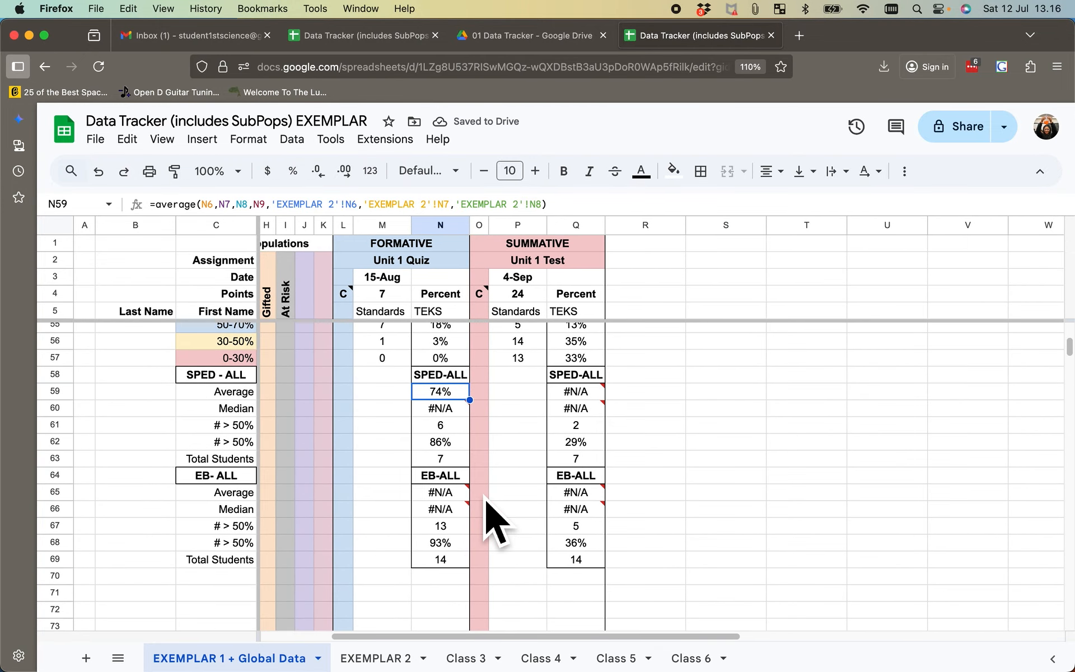
pyautogui.doubleClick(422, 389)
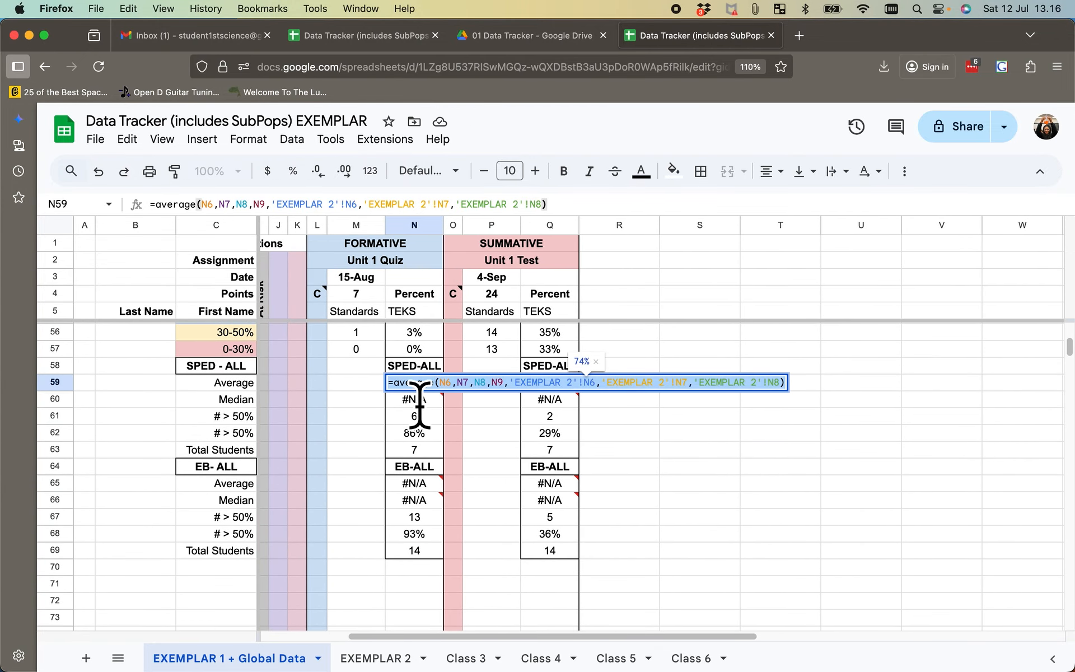
pyautogui.click(690, 527)
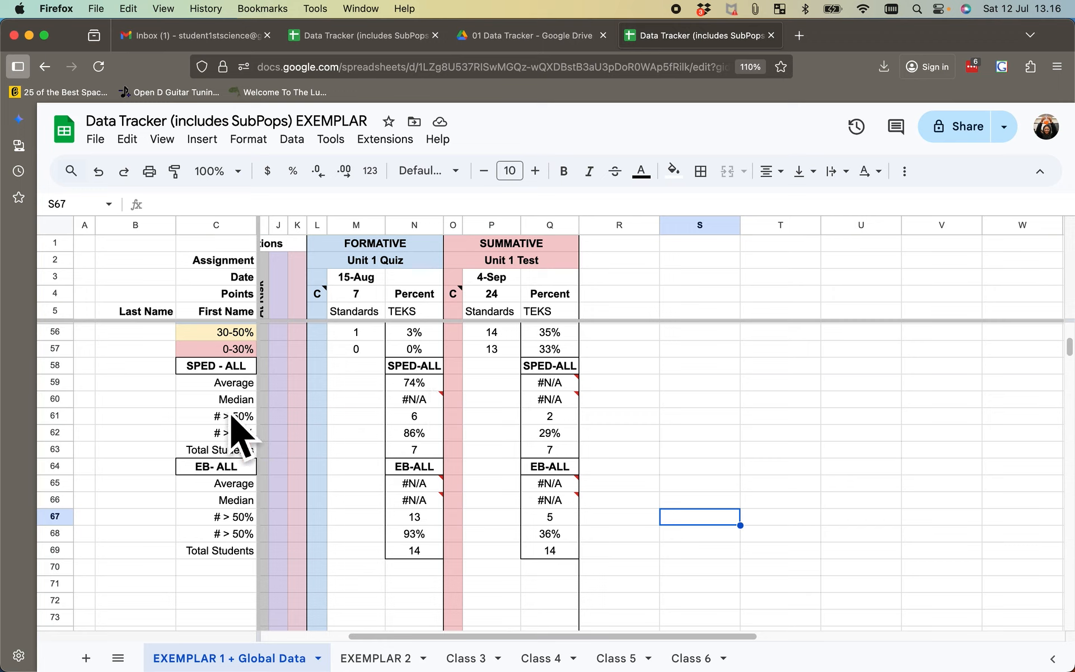
pyautogui.doubleClick(426, 385)
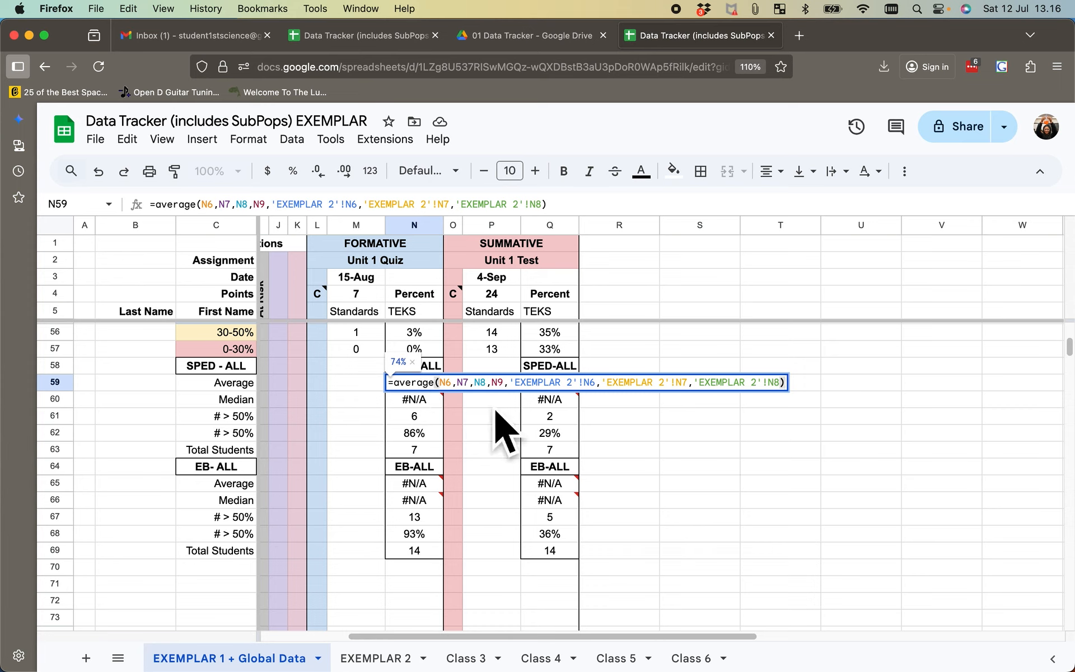
pyautogui.moveTo(440, 381); pyautogui.dragTo(790, 408)
pyautogui.press('super+c')
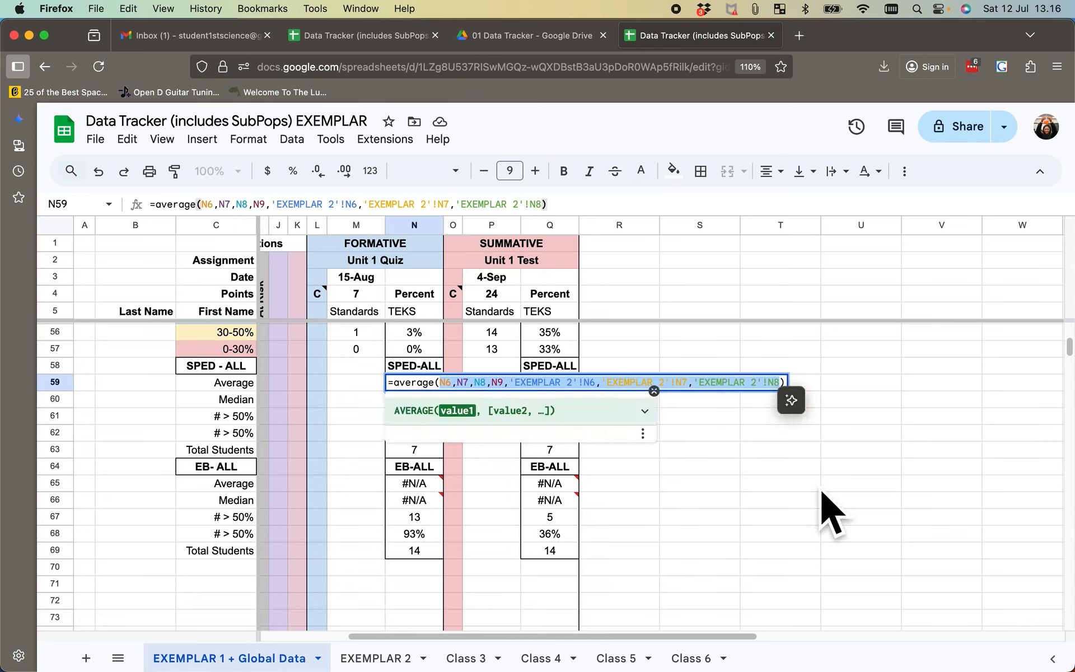
pyautogui.click(813, 487)
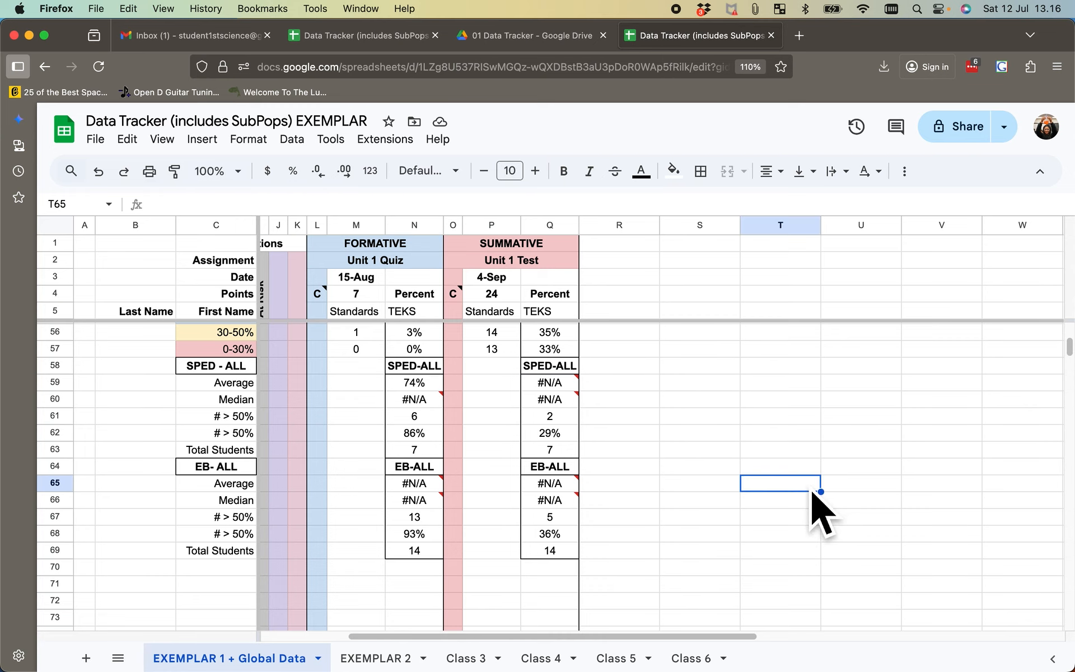
# - Paste the copied cell references into the MEDIAN formula in N60 for the formative SPED-ALL median and commit it
pyautogui.doubleClick(429, 402)
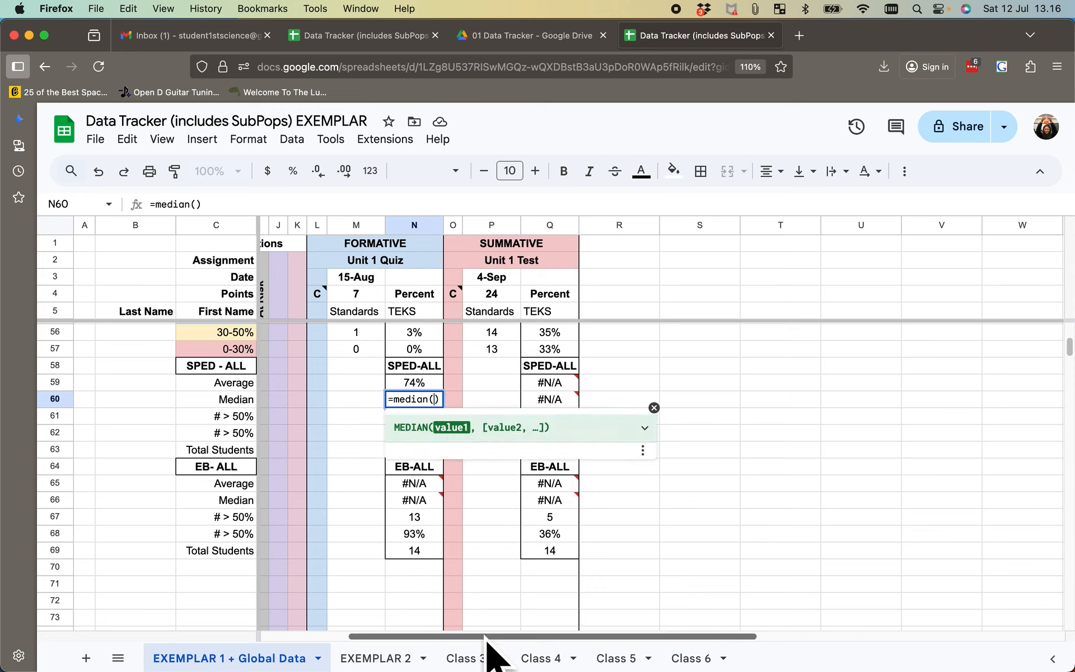
pyautogui.press('super+v')
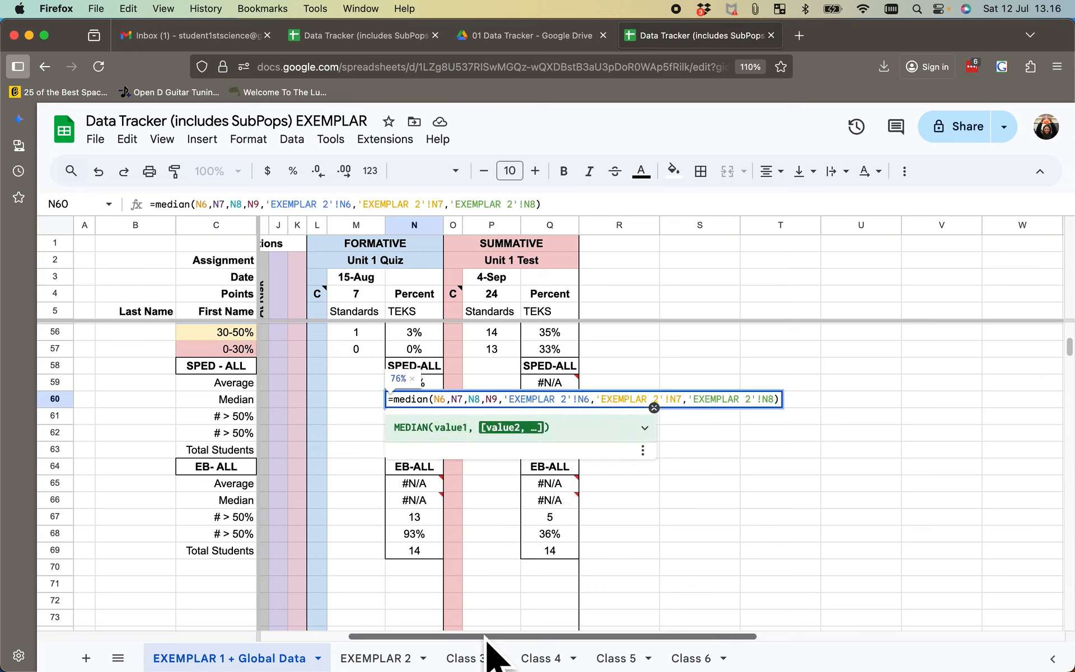
pyautogui.press('Return')
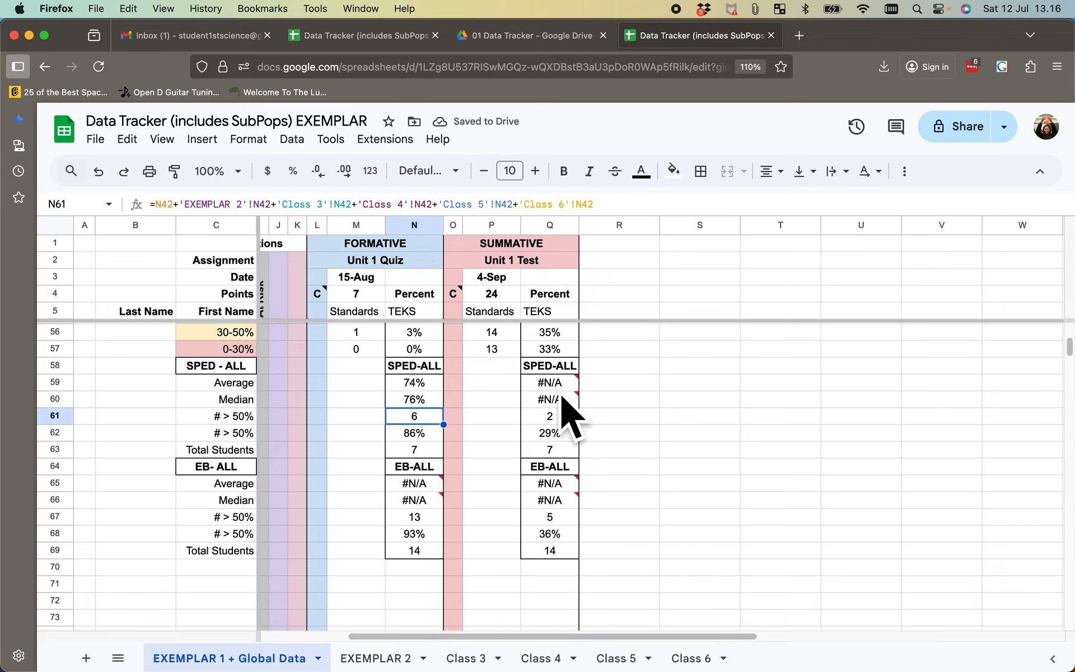
# - Copy the formative SPED-ALL average and median formulas from N59:N60 to Q59:Q60, and check the cell references in both average formulas
pyautogui.click(412, 386)
pyautogui.keyDown('shift'); pyautogui.click(423, 399); pyautogui.keyUp('shift')
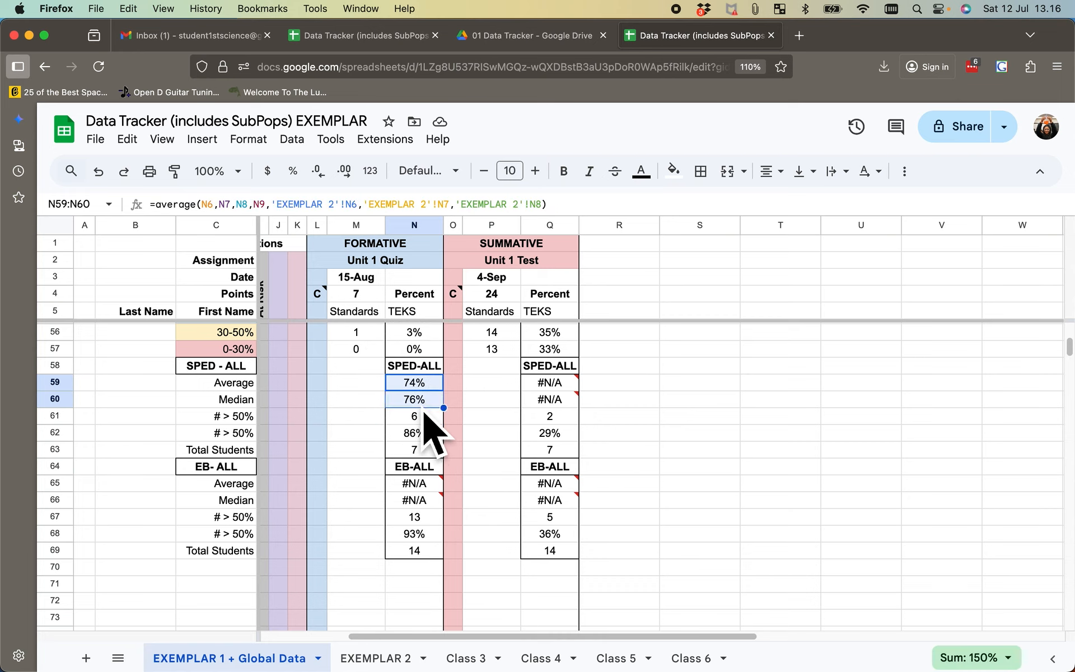
pyautogui.press('super+c')
pyautogui.click(551, 388)
pyautogui.press('super+v')
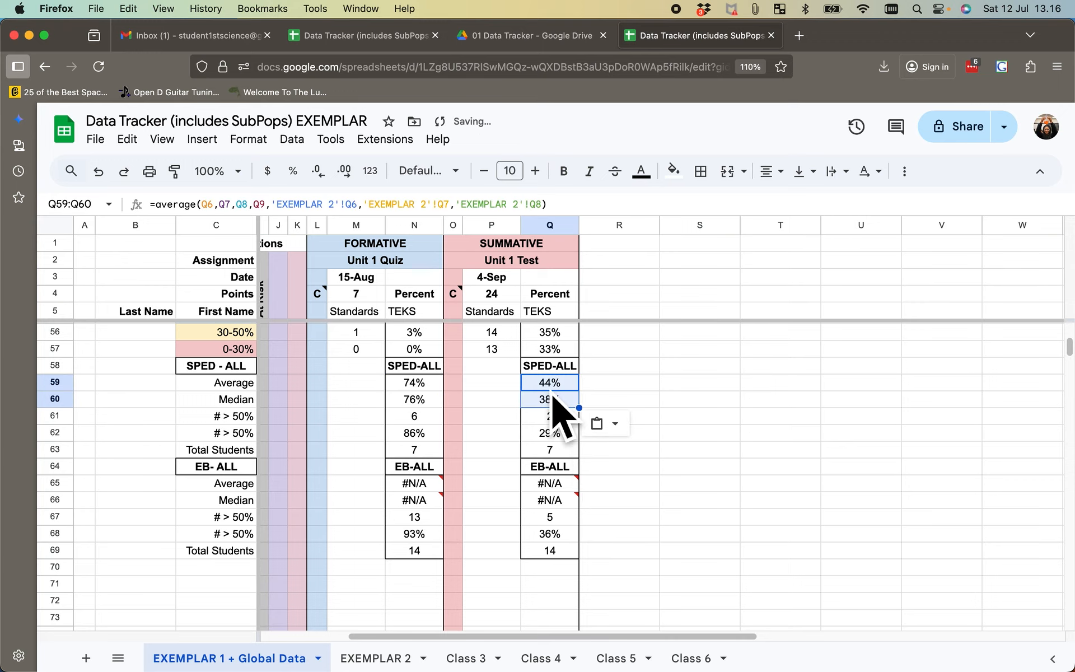
pyautogui.click(678, 404)
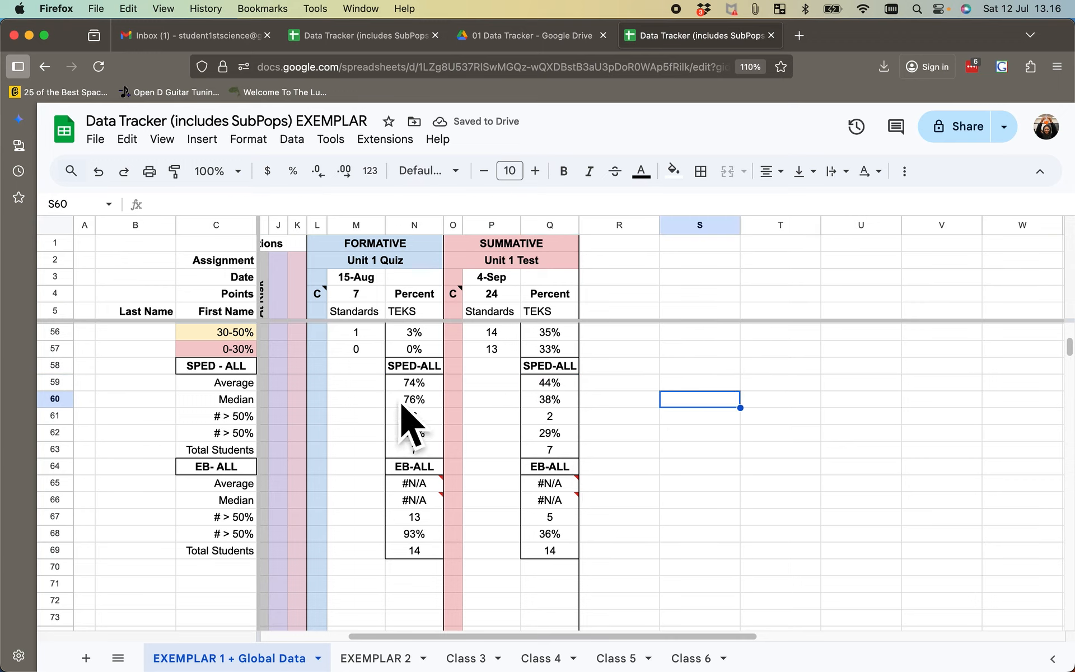
pyautogui.doubleClick(421, 385)
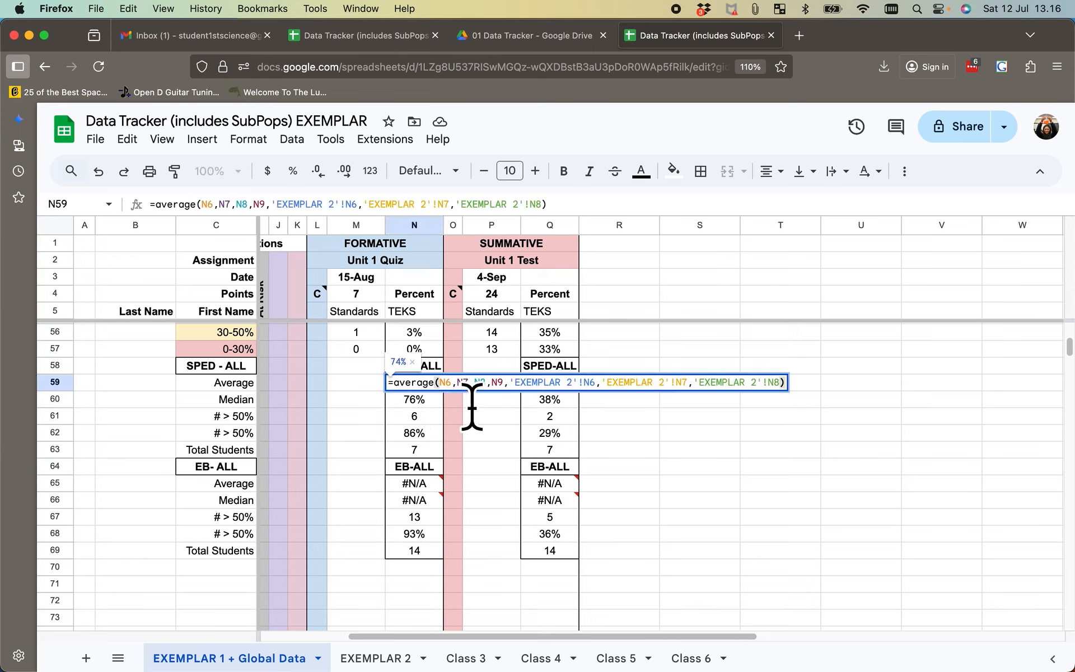
pyautogui.click(840, 518)
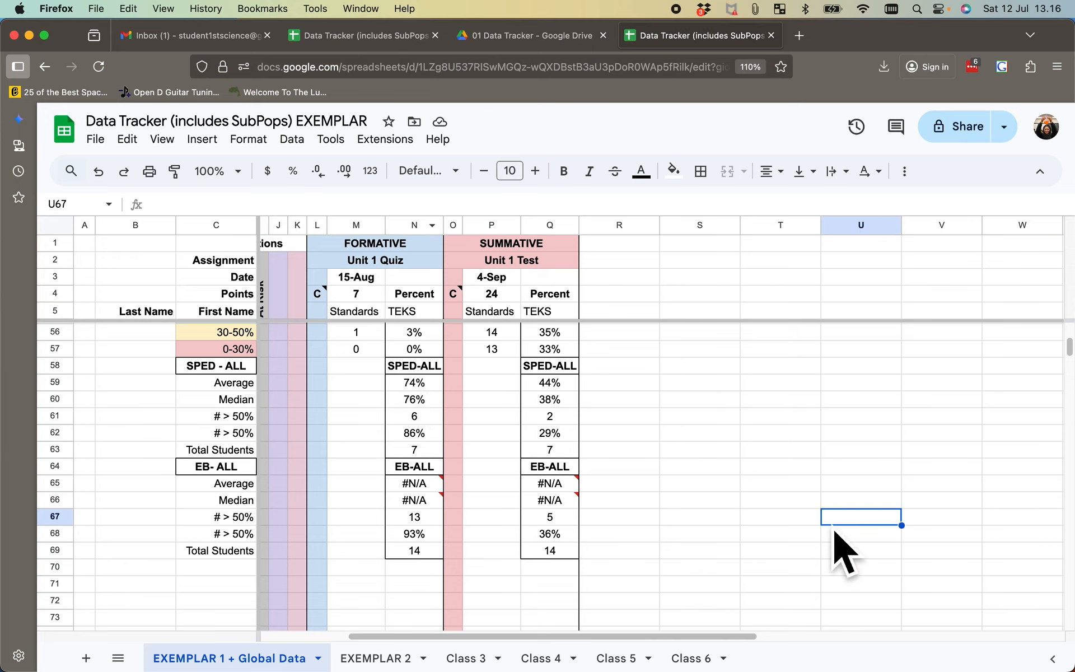
pyautogui.doubleClick(567, 388)
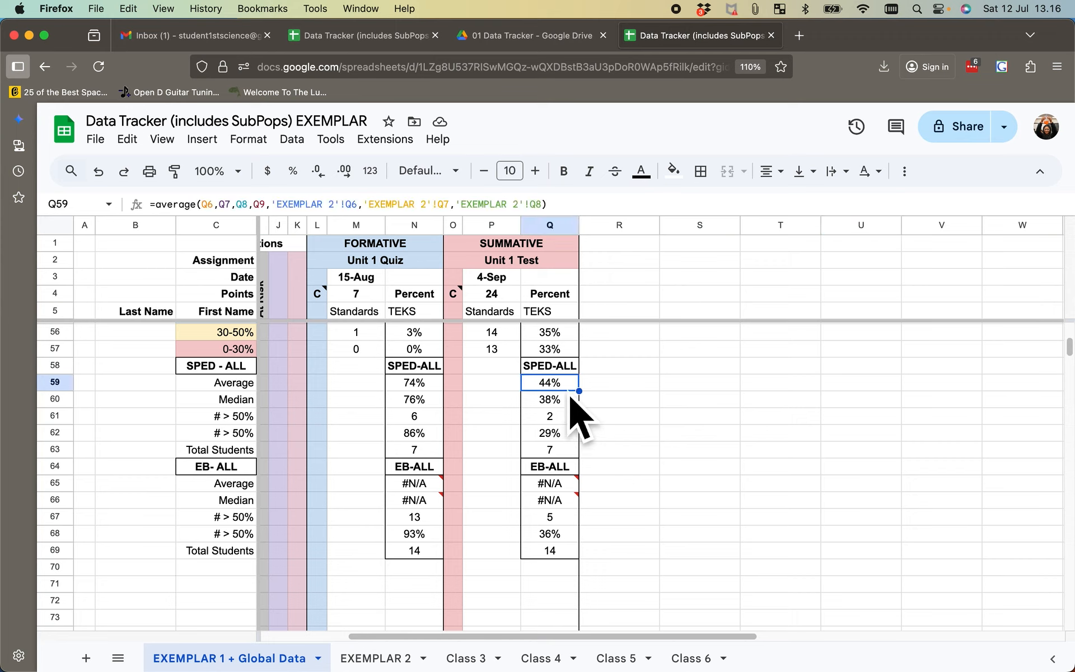
pyautogui.click(771, 534)
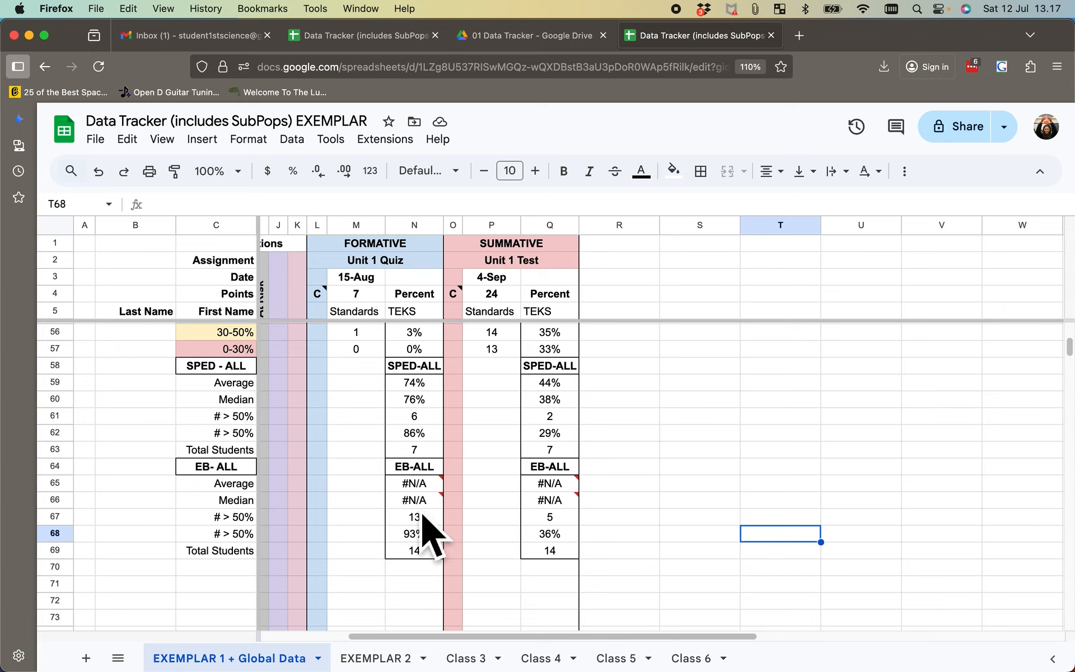
# - Examine the EB and SPED sub-population columns of the student roster on the EXEMPLAR 1 + Global Data sheet
pyautogui.moveTo(422, 516)
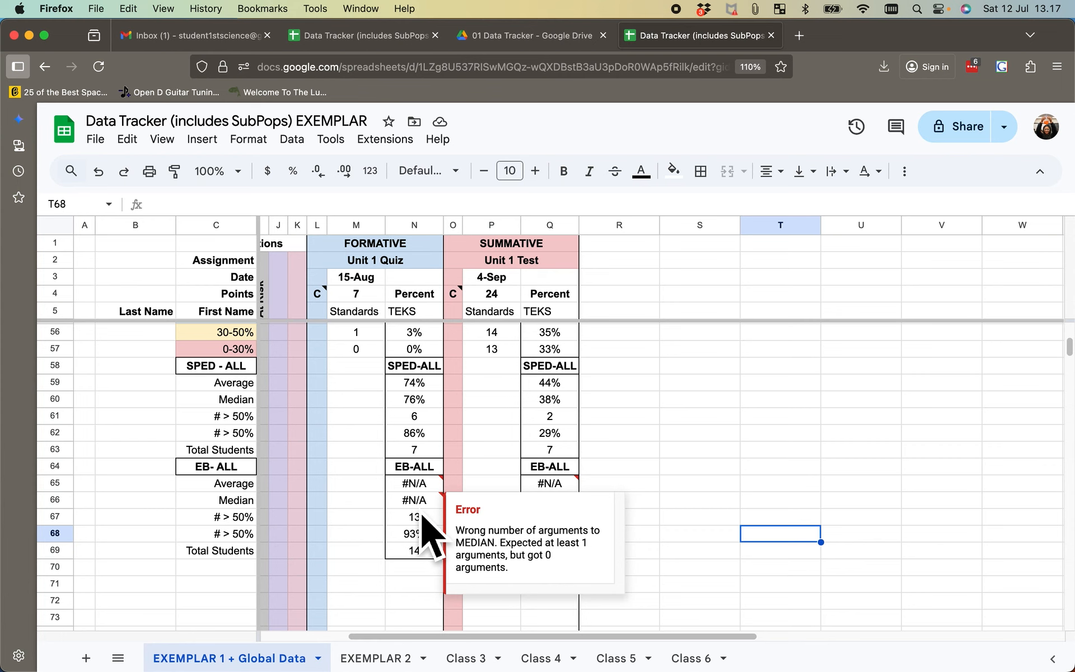
pyautogui.scroll(1, 421, 516)
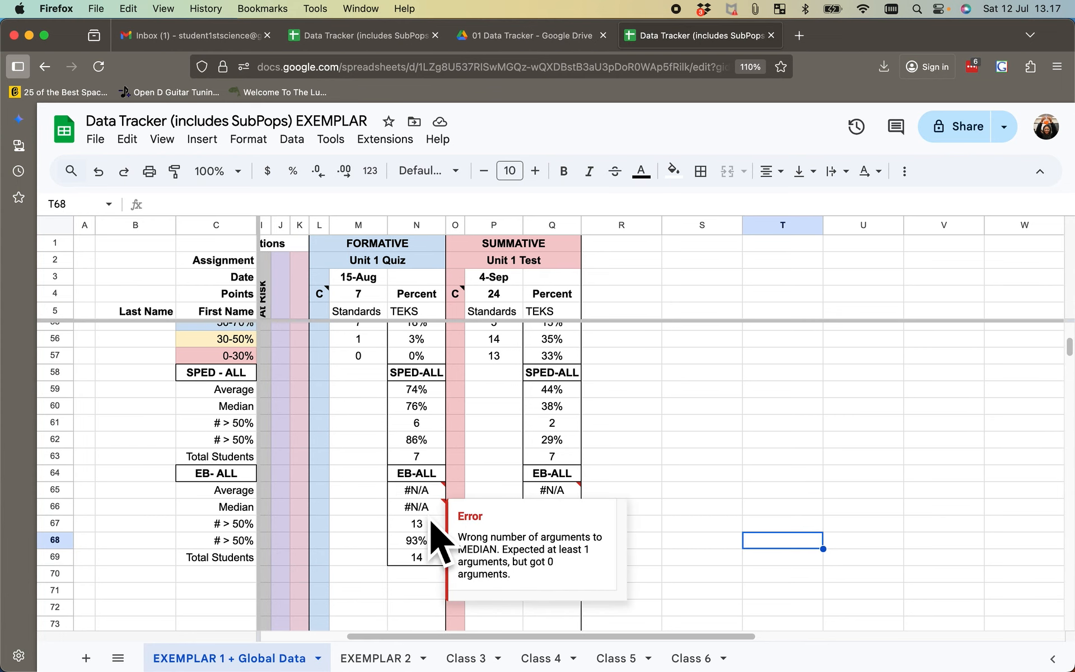
pyautogui.hscroll(-5, 432, 524)
pyautogui.scroll(15, 432, 523)
pyautogui.scroll(1, 439, 542)
pyautogui.hscroll(1, 439, 542)
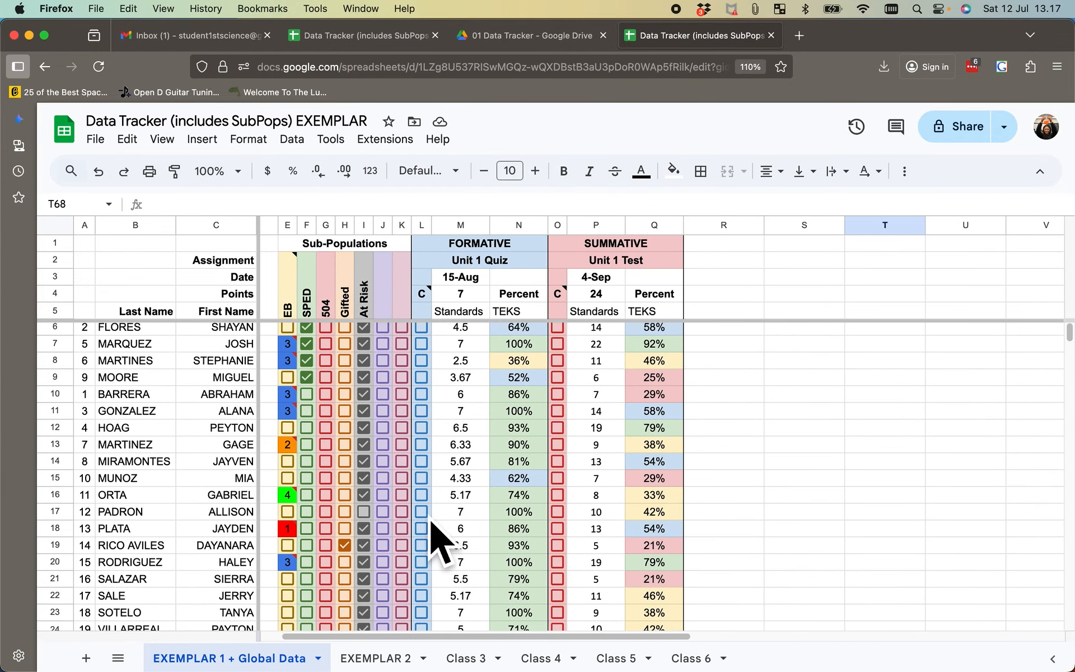
pyautogui.hscroll(-1, 430, 521)
pyautogui.scroll(1, 430, 520)
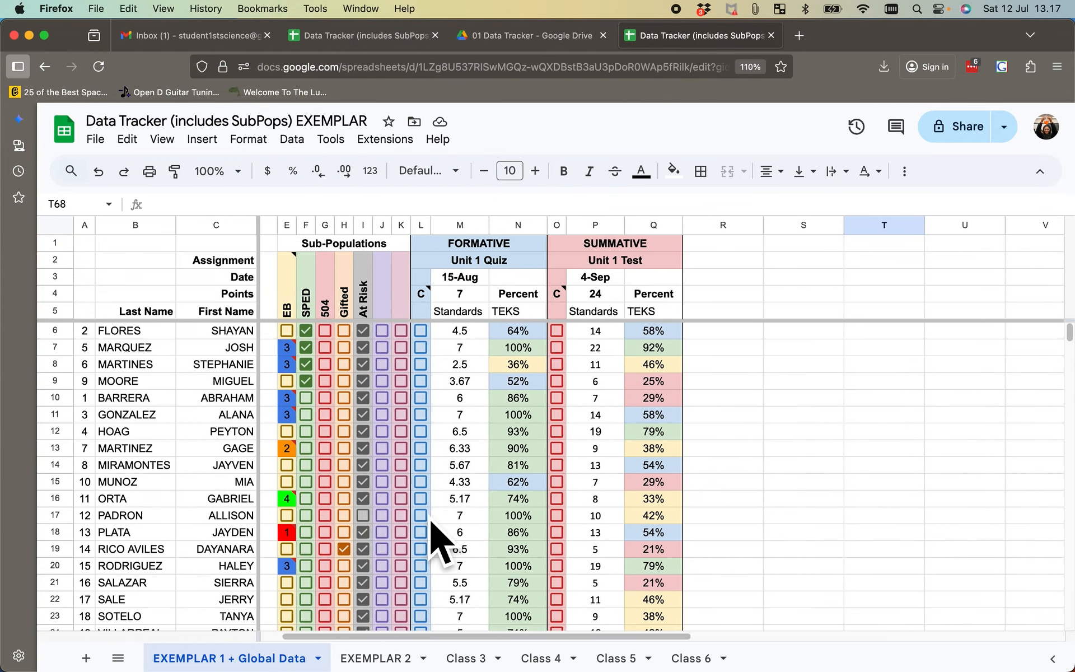
pyautogui.hscroll(1, 432, 521)
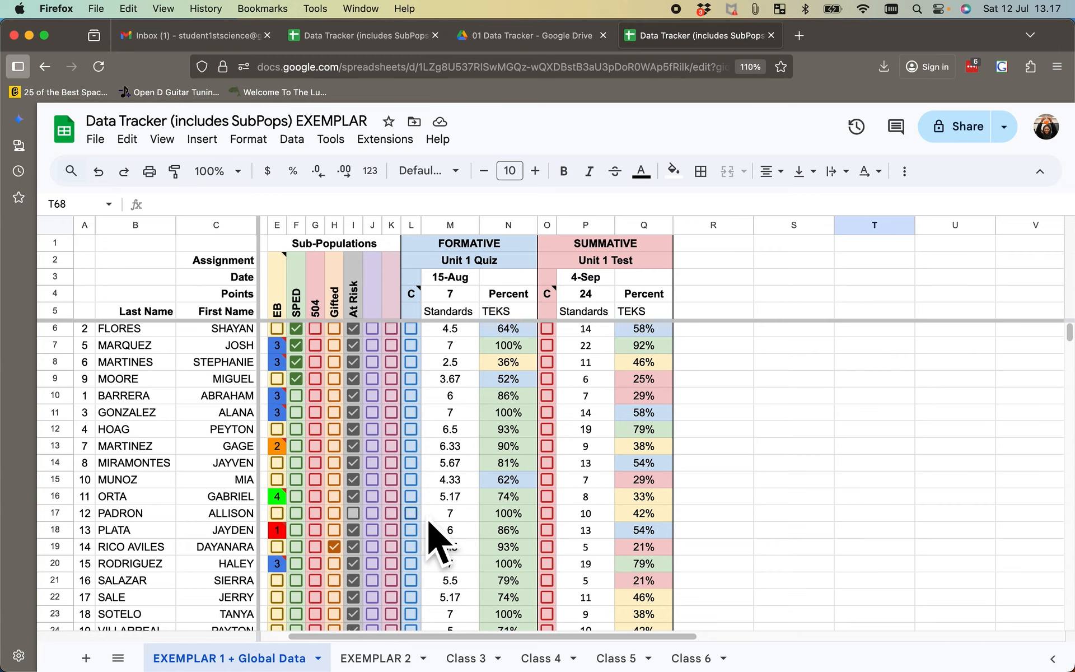
pyautogui.scroll(1, 448, 533)
pyautogui.hscroll(-2, 448, 532)
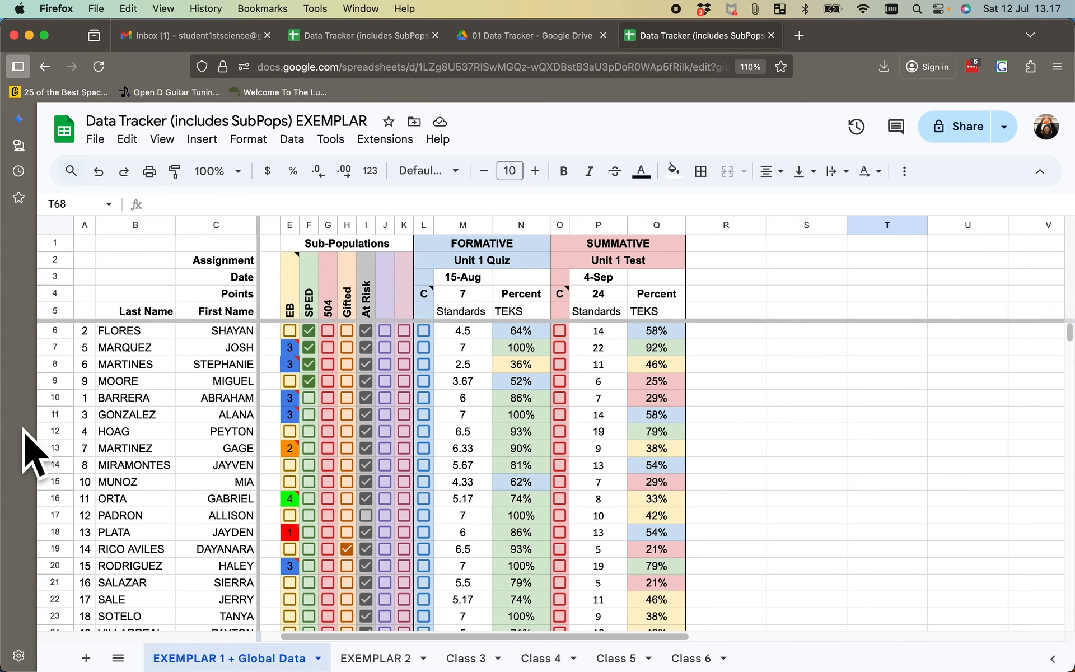
pyautogui.hscroll(2, 305, 361)
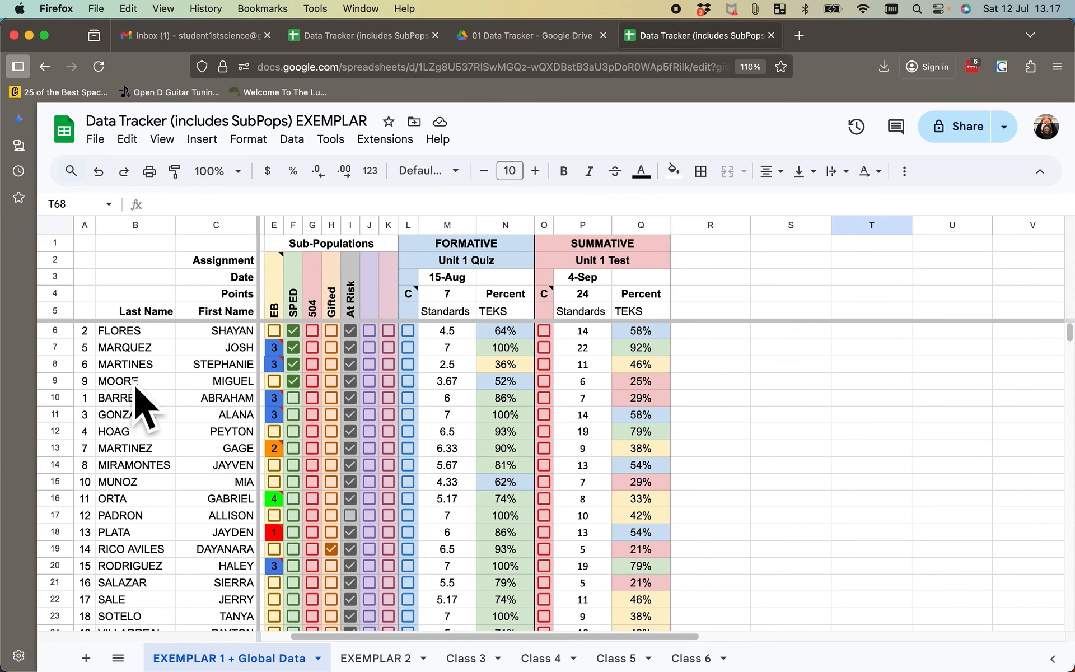
# - Sort rows 6 to 35 of the roster by column E and then column B, both A to Z, and check the EB sub-population total
pyautogui.click(66, 332)
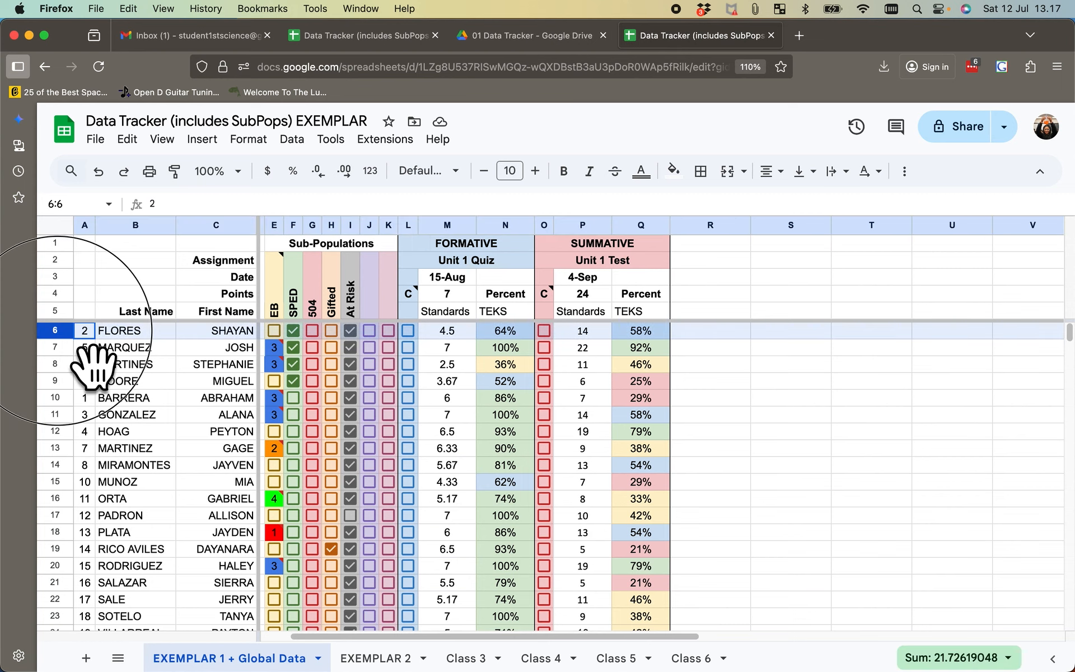
pyautogui.moveTo(92, 367); pyautogui.dragTo(98, 577)
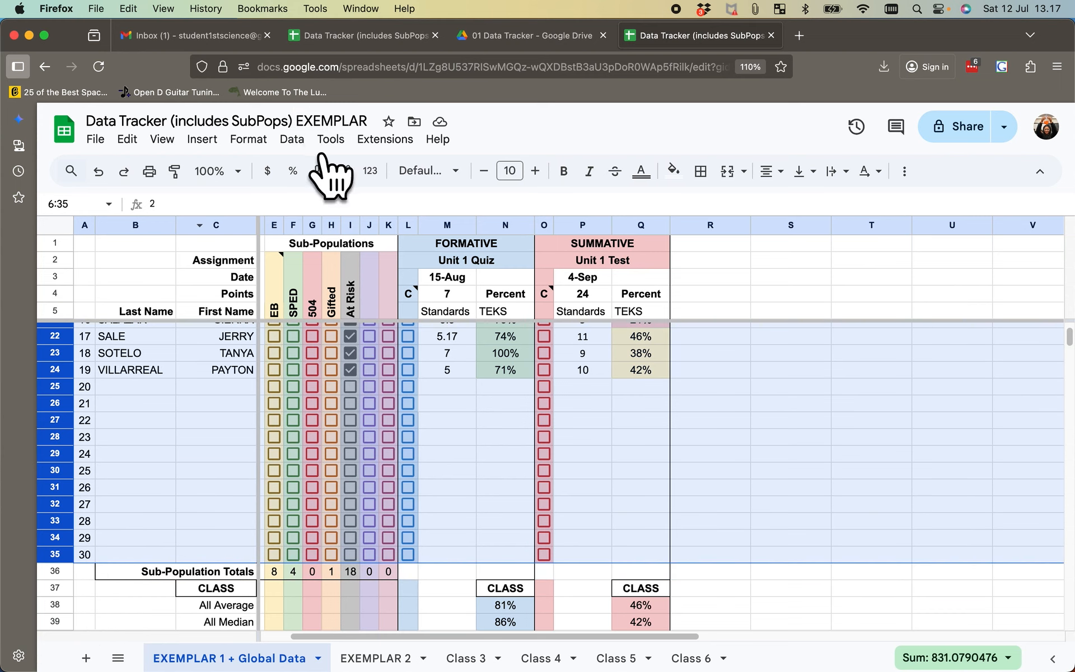
pyautogui.click(292, 139)
pyautogui.moveTo(336, 193)
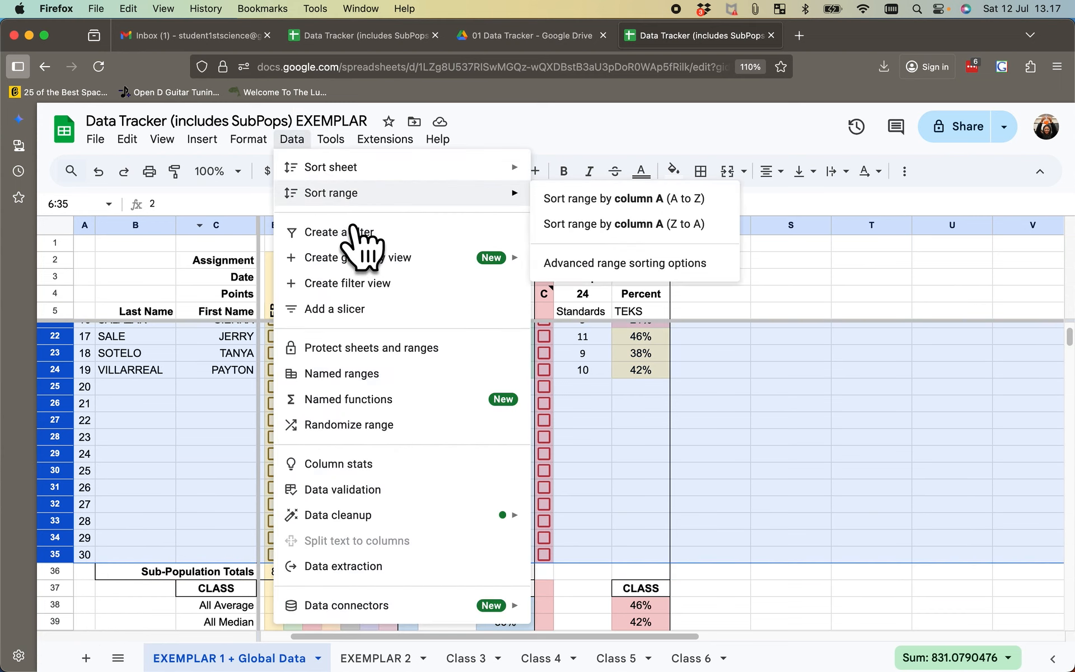
pyautogui.click(641, 268)
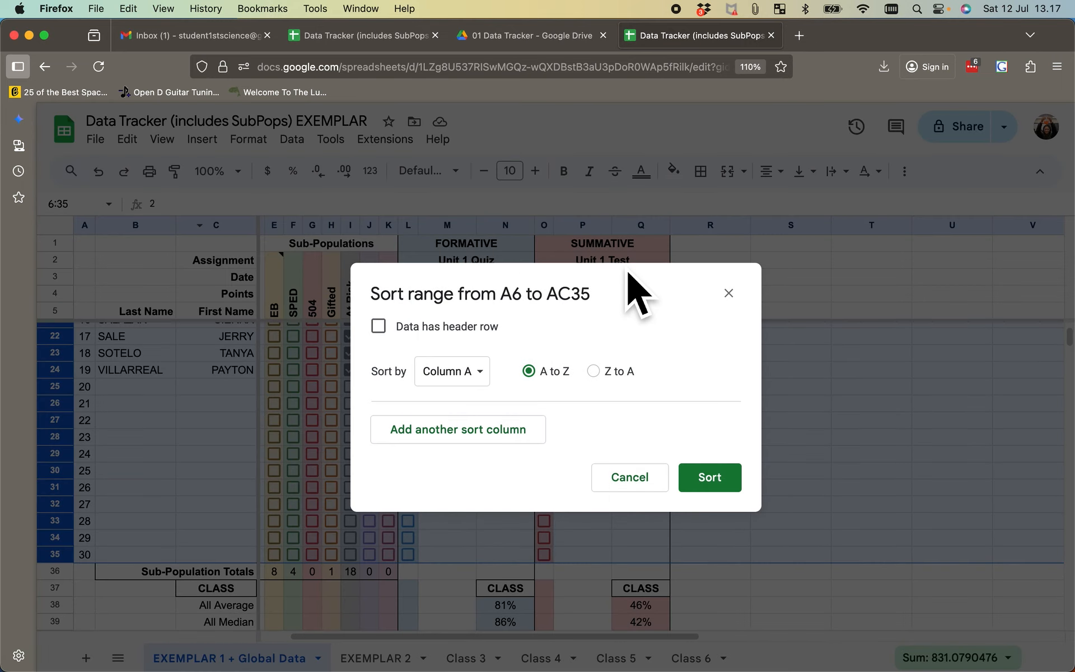
pyautogui.click(483, 380)
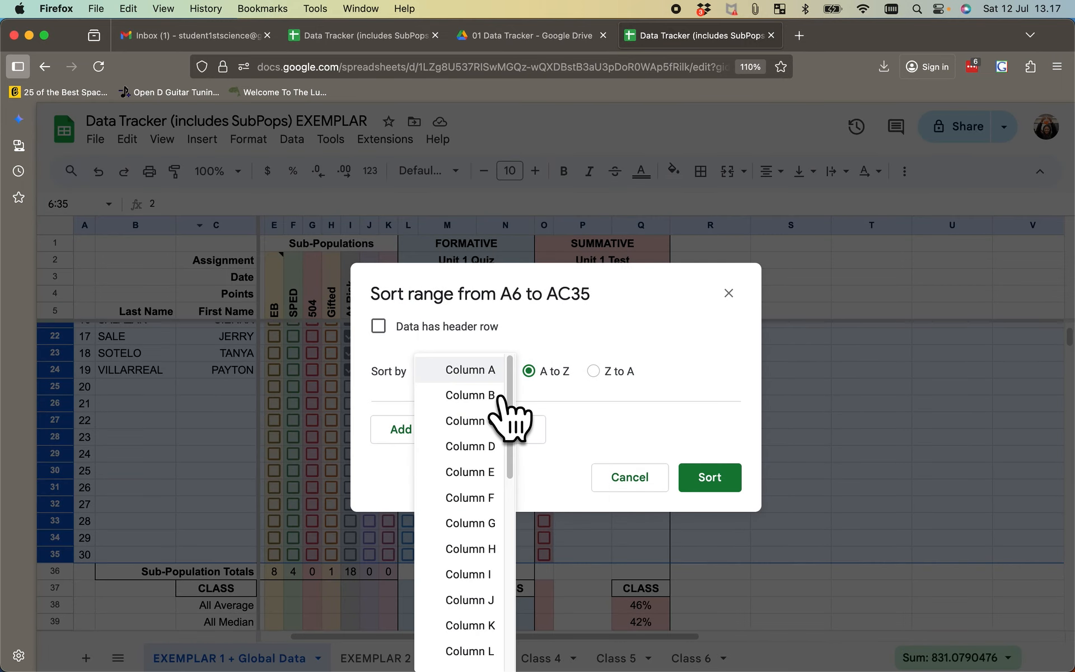
pyautogui.click(485, 476)
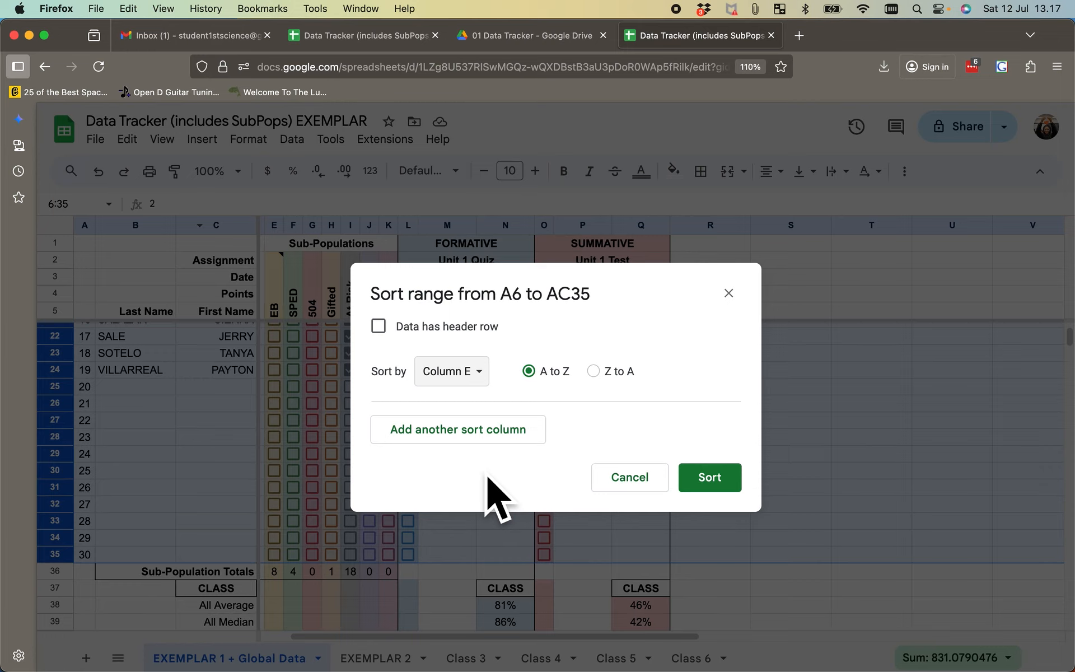
pyautogui.click(491, 434)
pyautogui.click(483, 437)
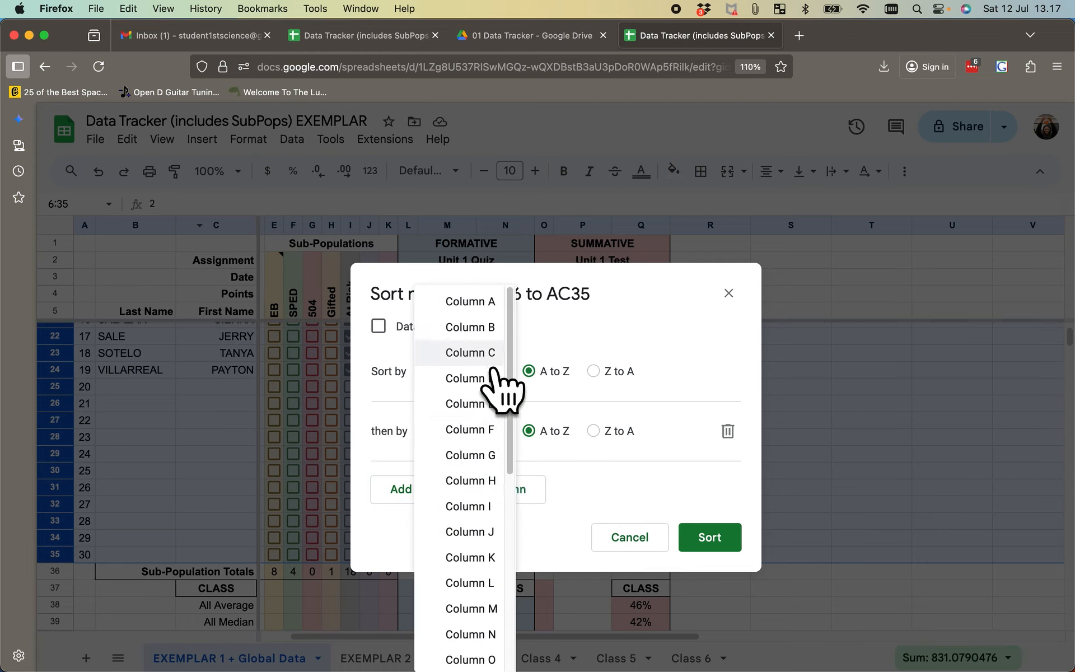
pyautogui.click(493, 334)
pyautogui.click(734, 549)
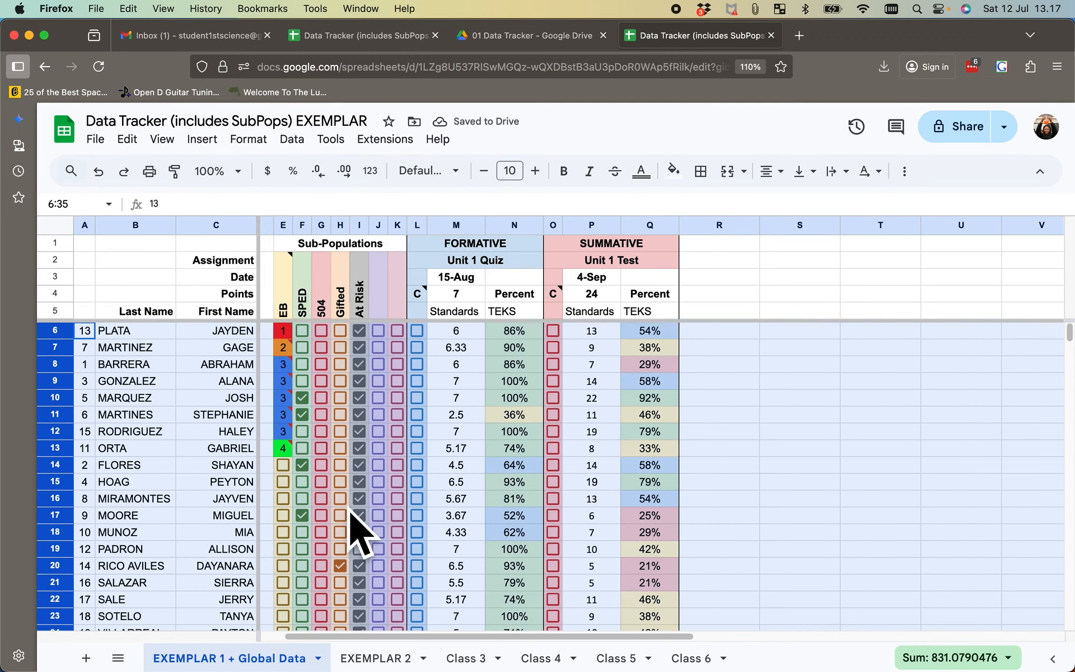
pyautogui.hscroll(1, 301, 424)
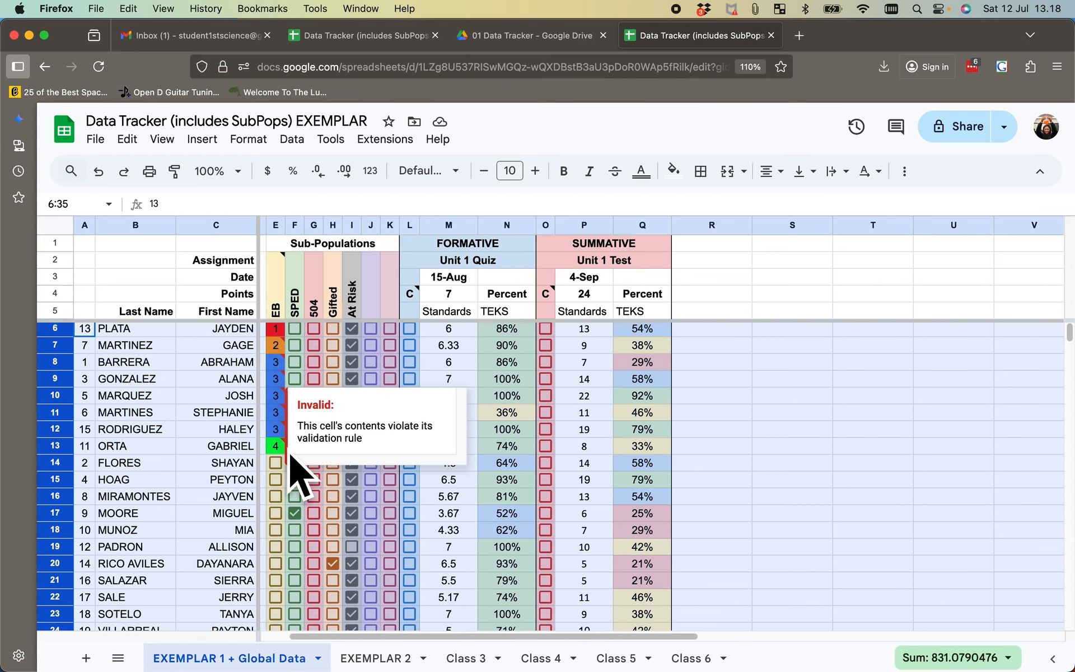
pyautogui.scroll(-5, 292, 437)
pyautogui.scroll(-4, 293, 448)
pyautogui.hscroll(-1, 292, 448)
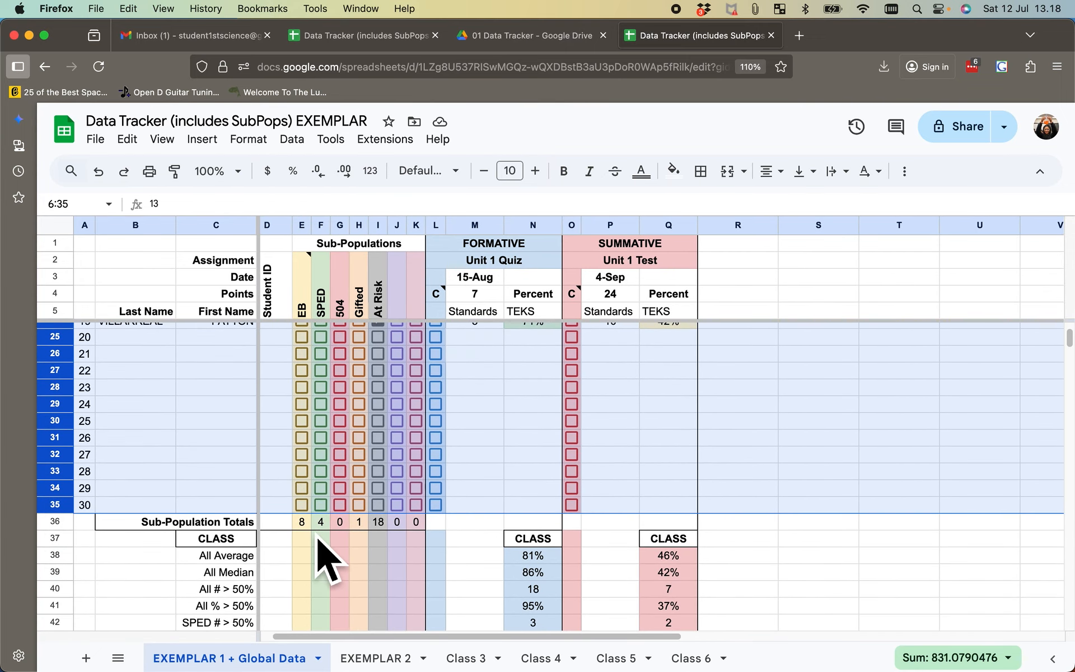
pyautogui.scroll(7, 319, 532)
# - On the EXEMPLAR 2 sheet, sort rows 6 to 35 by column E and then column B, both A to Z, and check the EB total
pyautogui.click(375, 658)
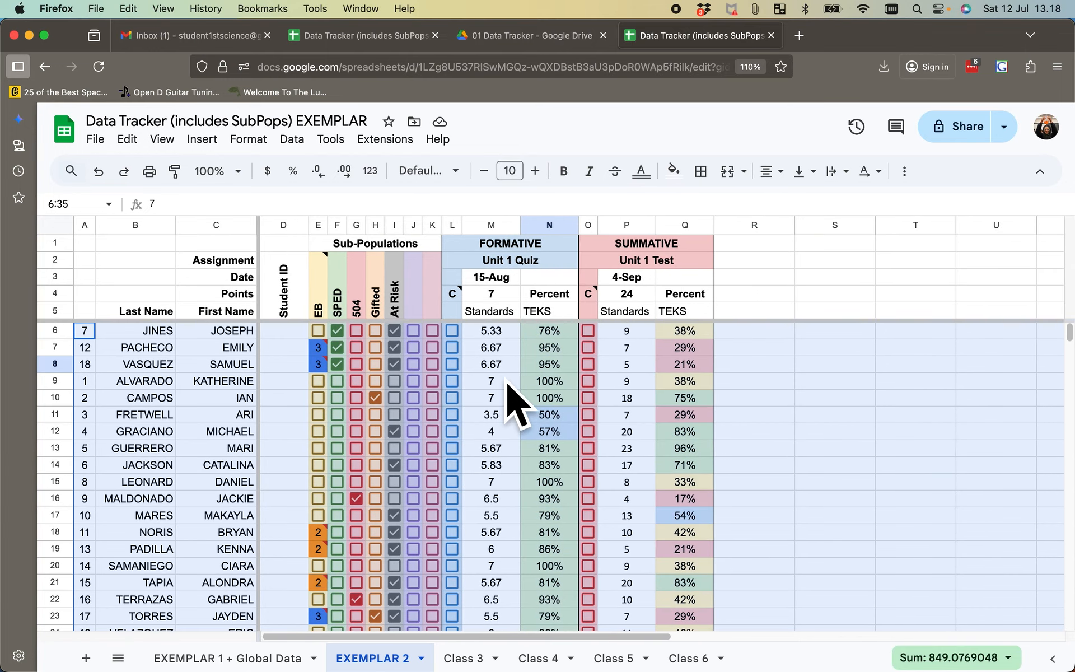
pyautogui.hscroll(1, 507, 396)
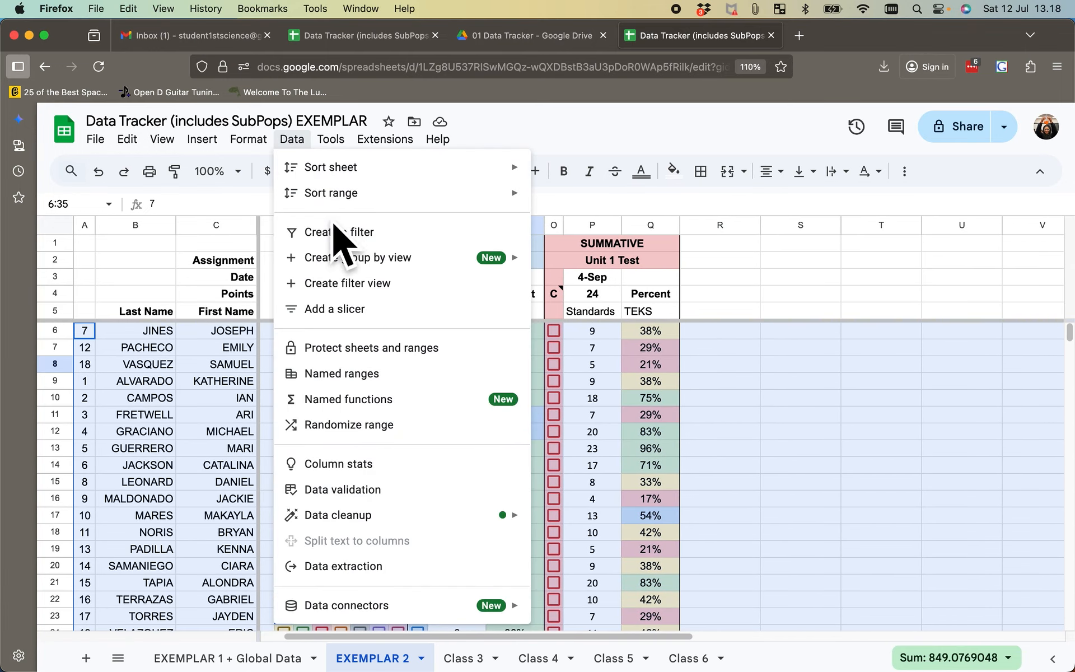
pyautogui.moveTo(344, 202)
pyautogui.click(636, 263)
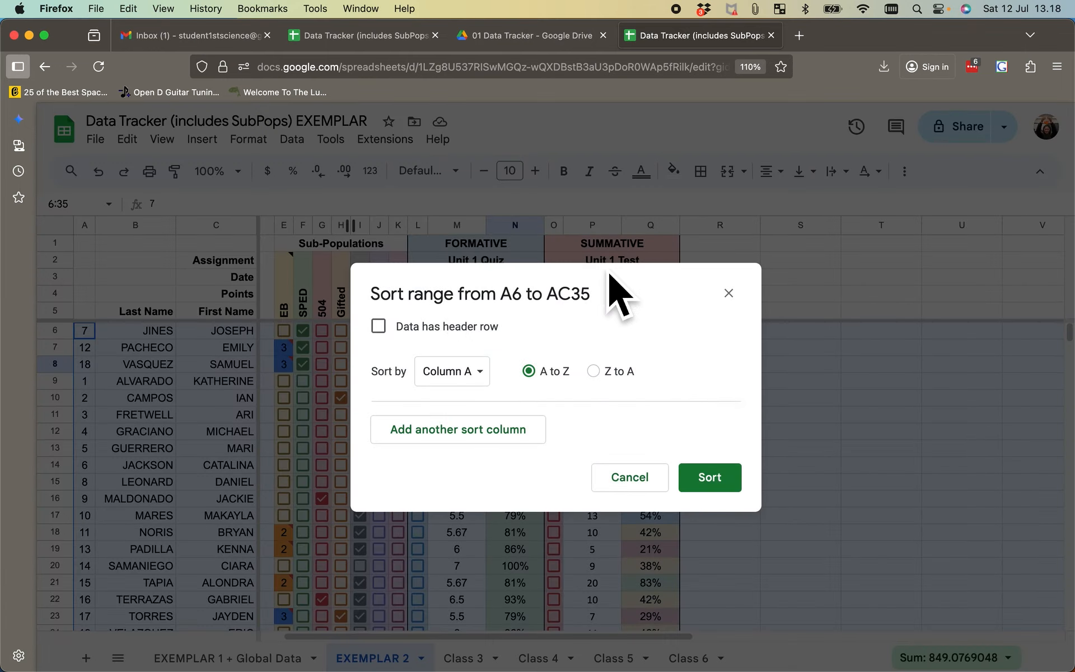
pyautogui.click(499, 377)
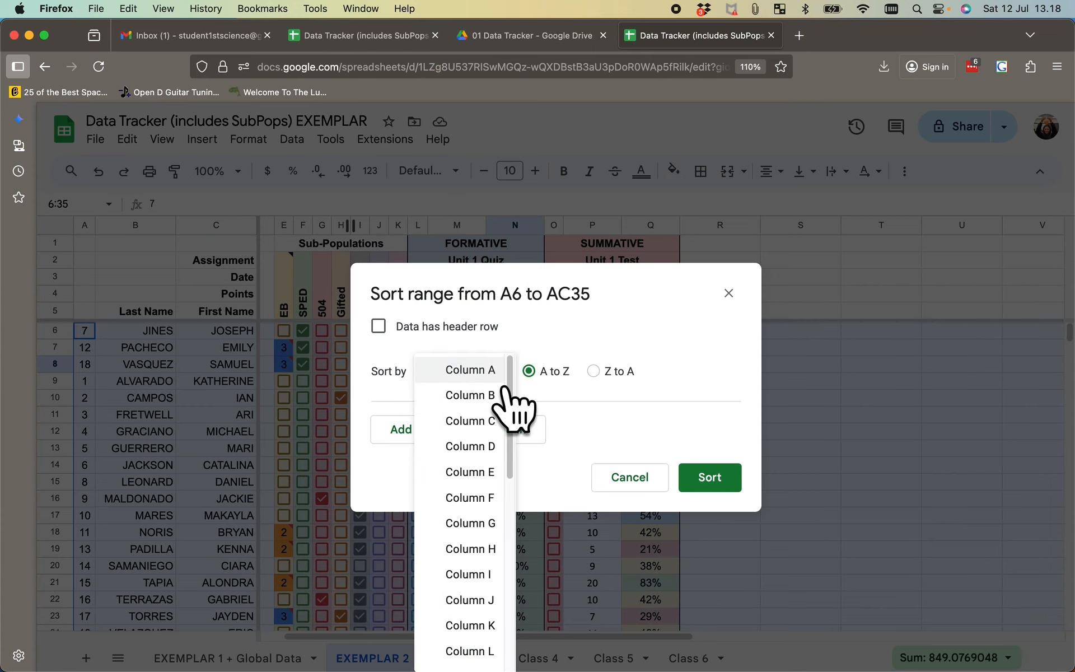
pyautogui.click(500, 473)
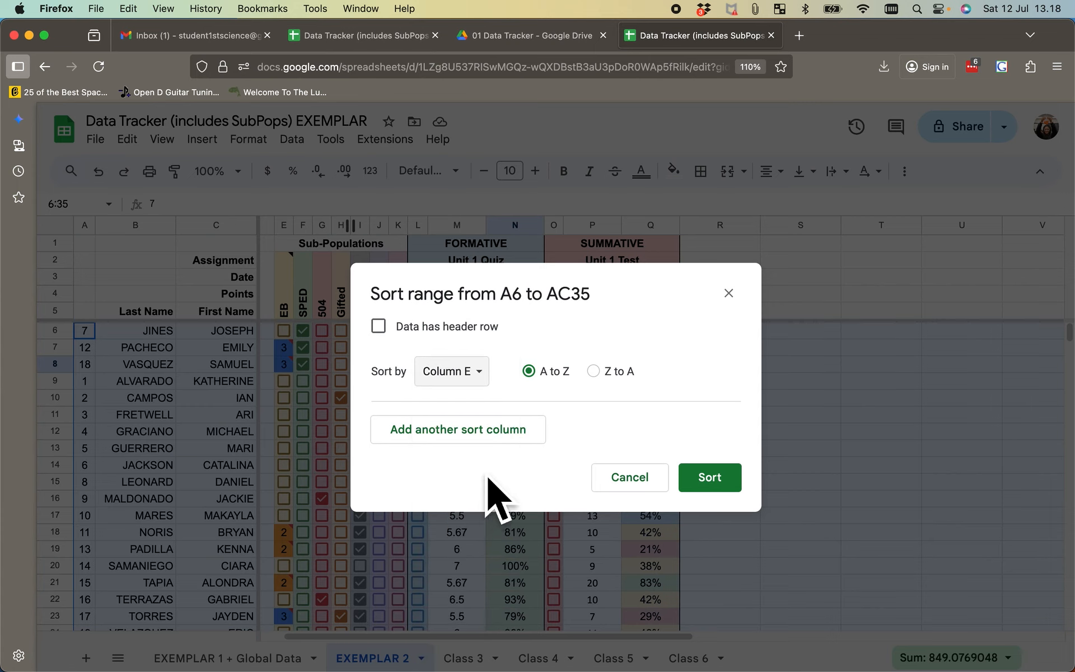
pyautogui.click(524, 435)
pyautogui.click(476, 430)
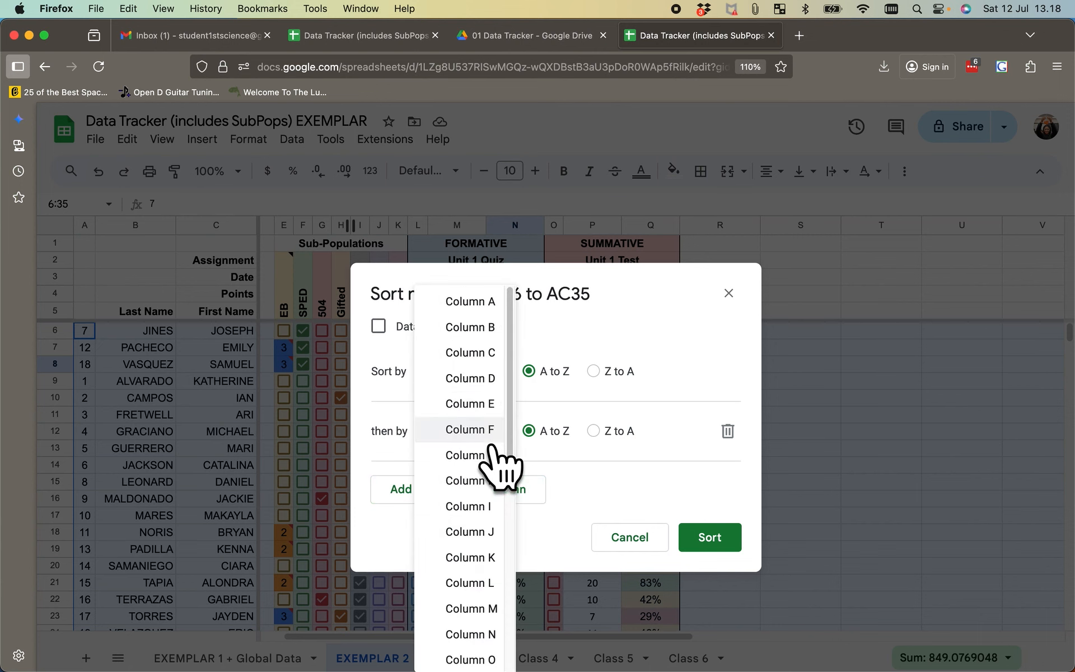
pyautogui.click(492, 327)
pyautogui.click(712, 546)
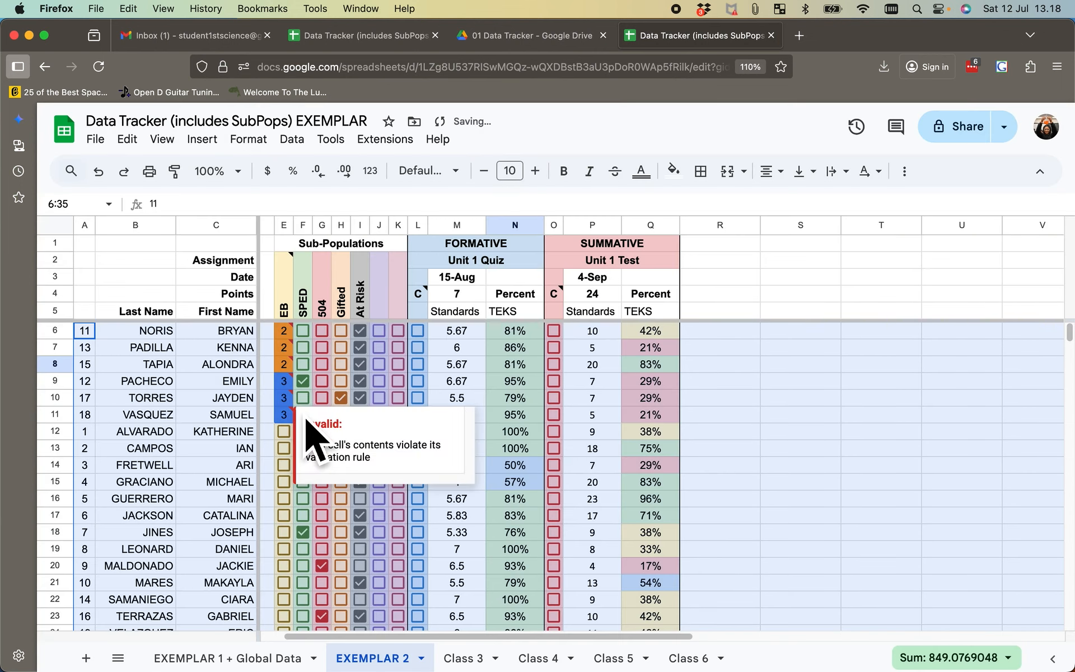
pyautogui.scroll(-3, 309, 432)
pyautogui.scroll(-5, 309, 448)
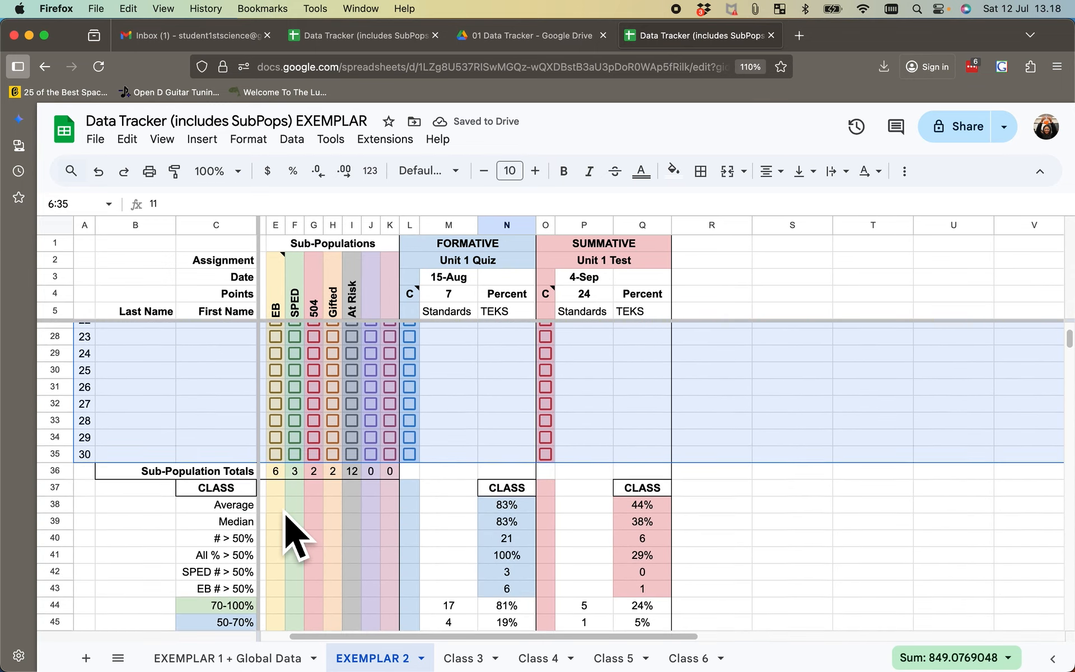
# - Return to the EXEMPLAR 1 + Global Data sheet and open the formative EB-ALL average formula in N65 for editing
pyautogui.click(228, 658)
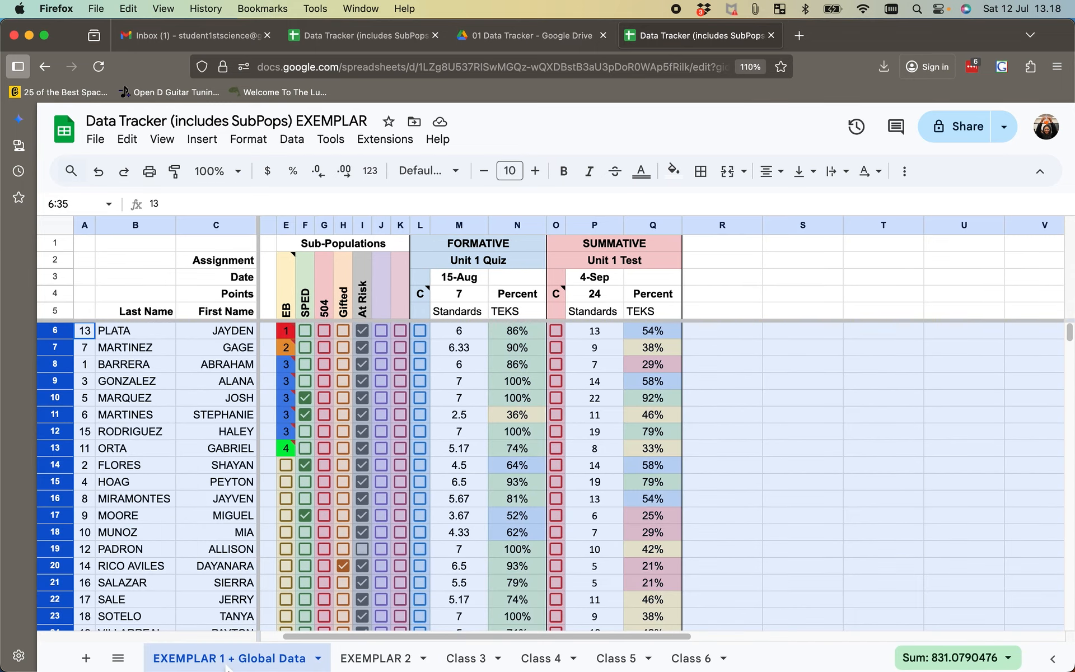
pyautogui.scroll(-6, 516, 399)
pyautogui.scroll(-8, 517, 414)
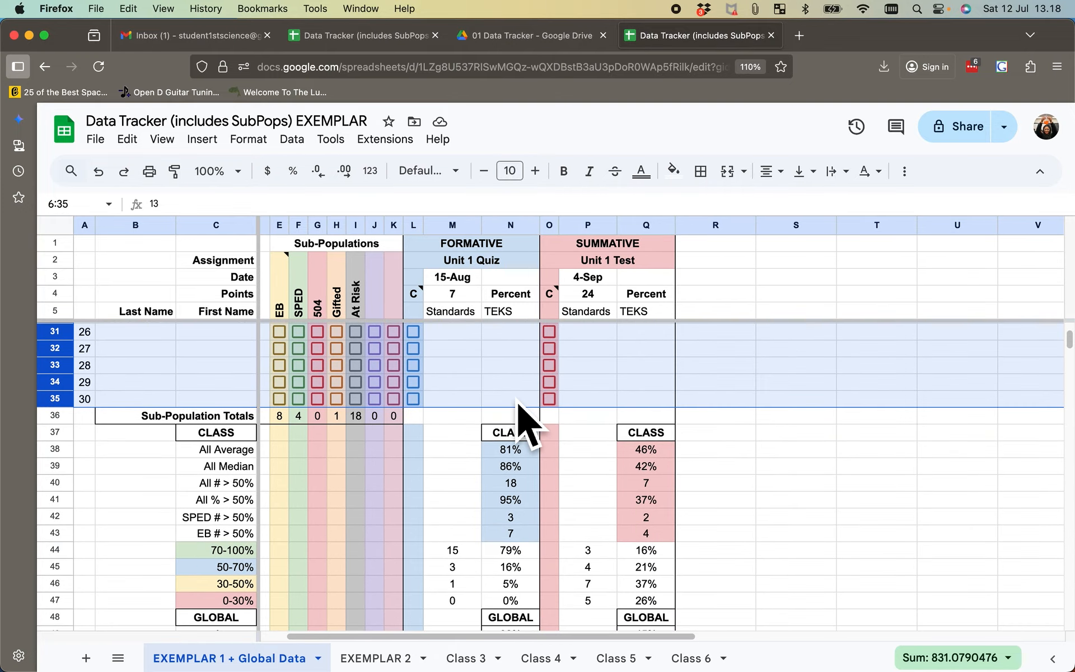
pyautogui.scroll(-2, 520, 412)
pyautogui.hscroll(3, 520, 411)
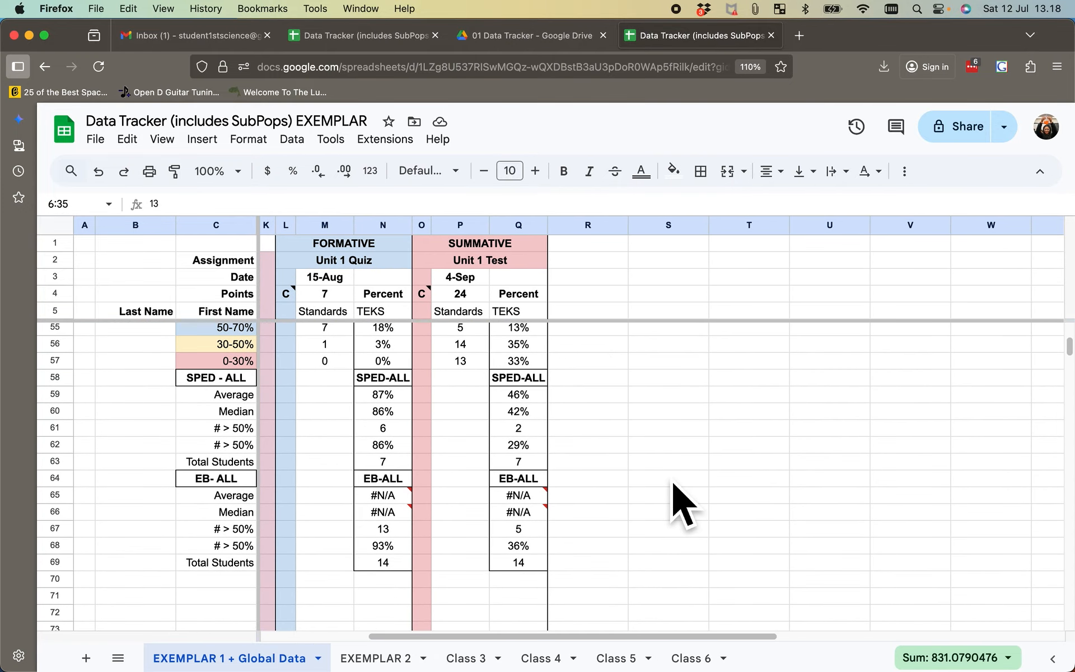
pyautogui.doubleClick(381, 498)
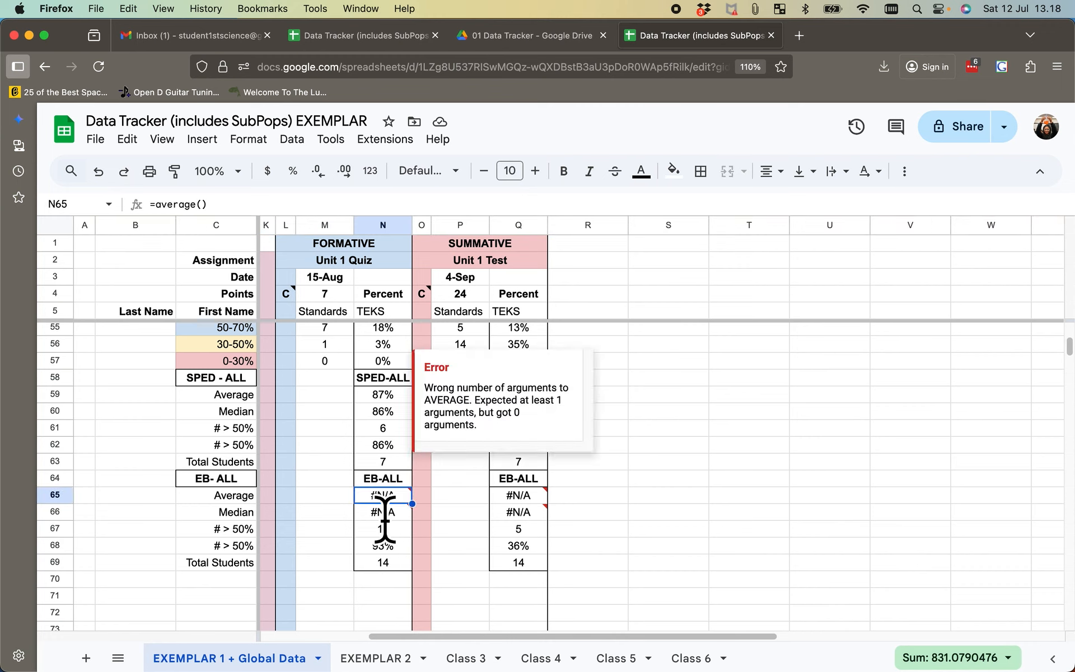
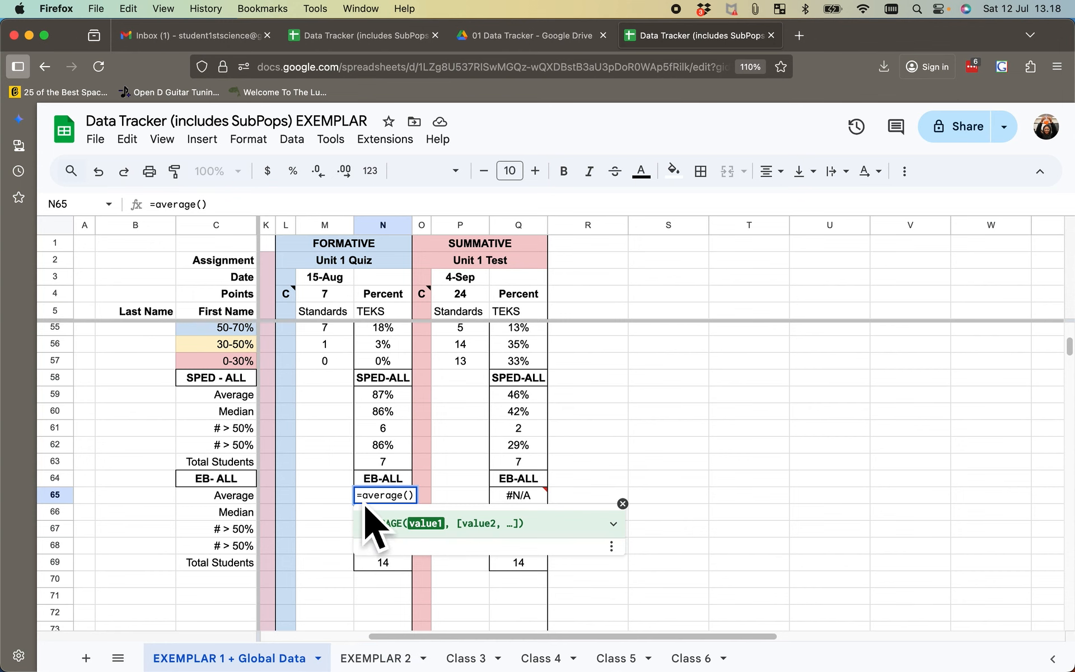
# - Add the EB students' formative percentages in N6 through N13 as separate, comma-separated arguments of the EB-ALL average formula
pyautogui.scroll(15, 355, 456)
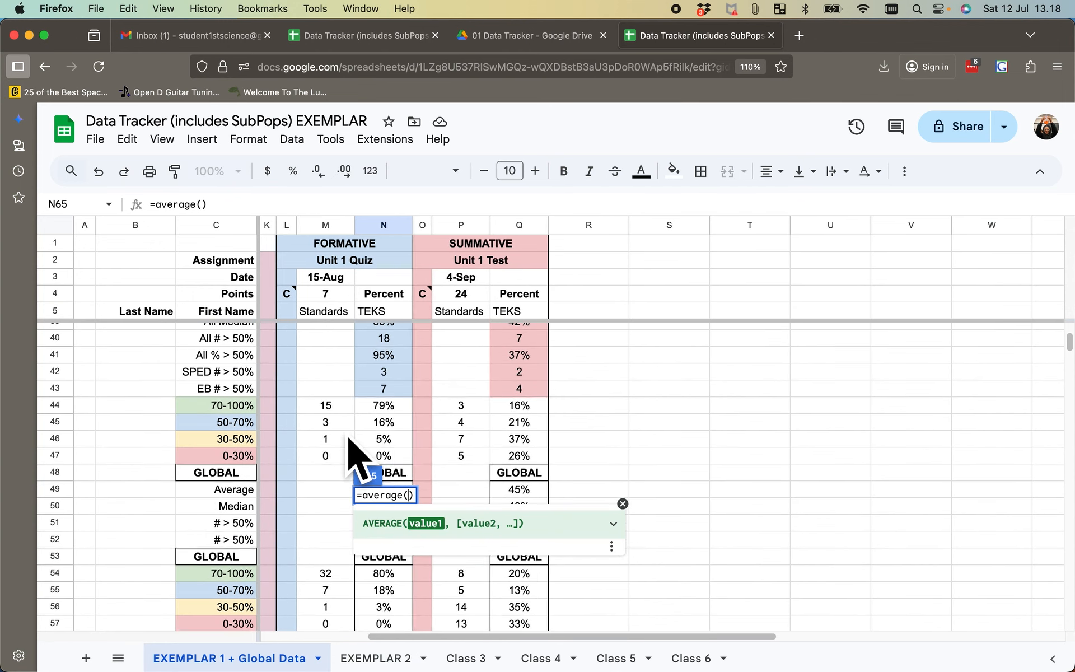
pyautogui.hscroll(-5, 356, 456)
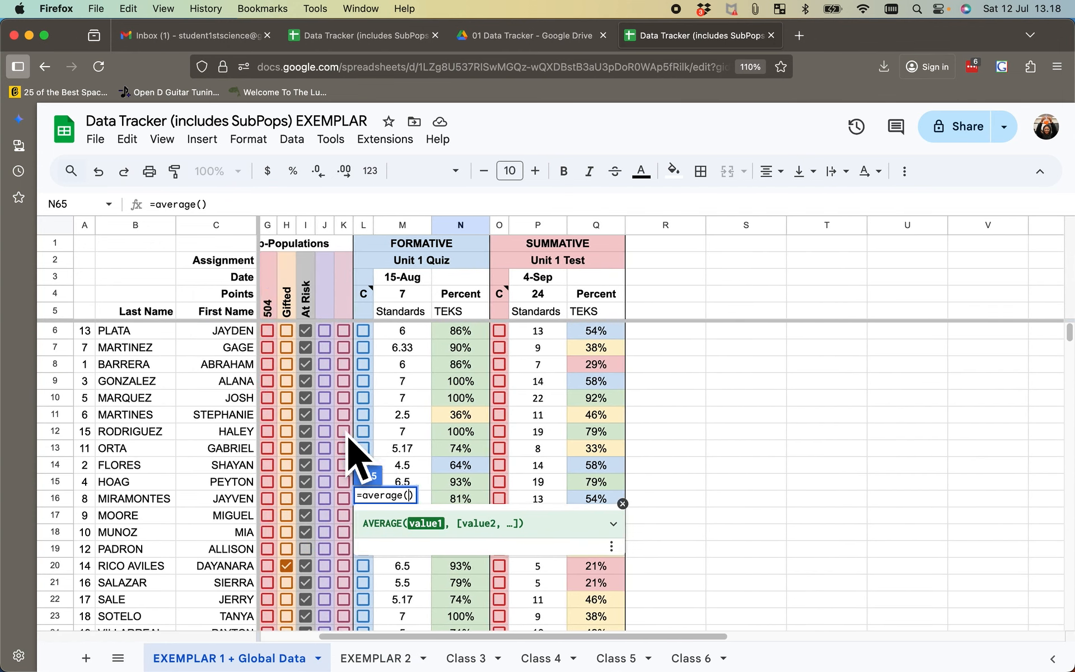
pyautogui.hscroll(2, 348, 439)
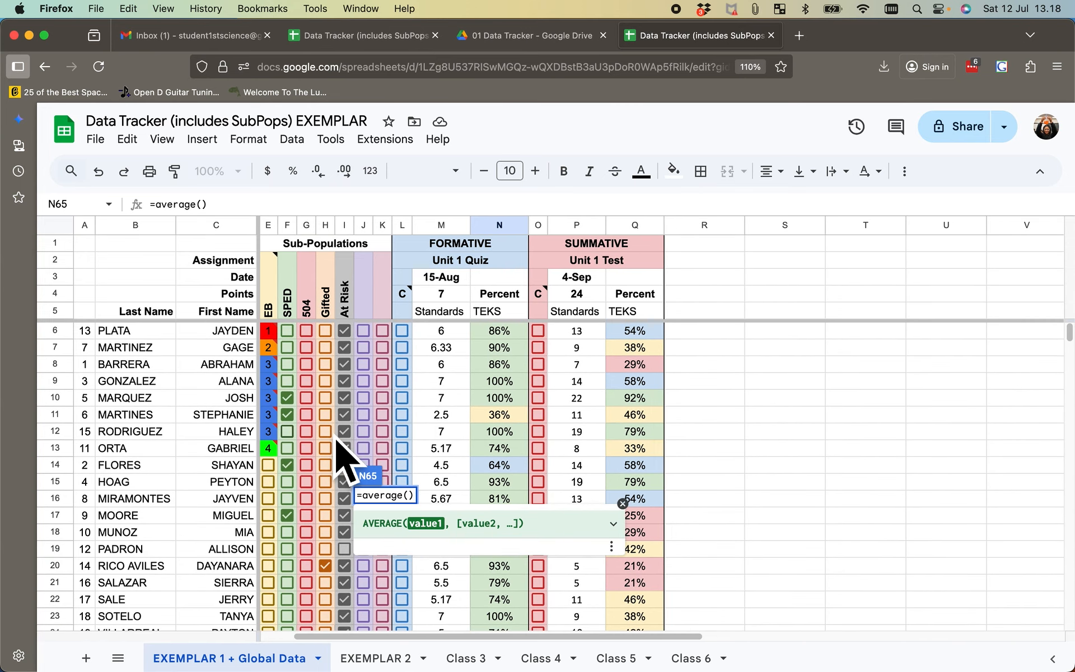
pyautogui.click(507, 336)
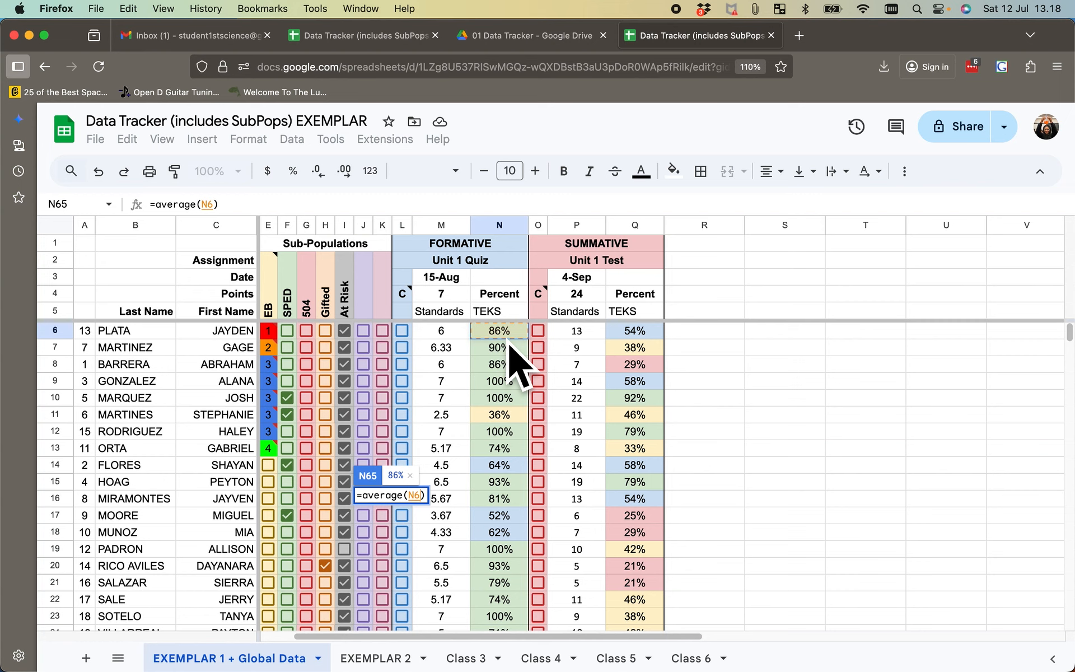
pyautogui.write(',')
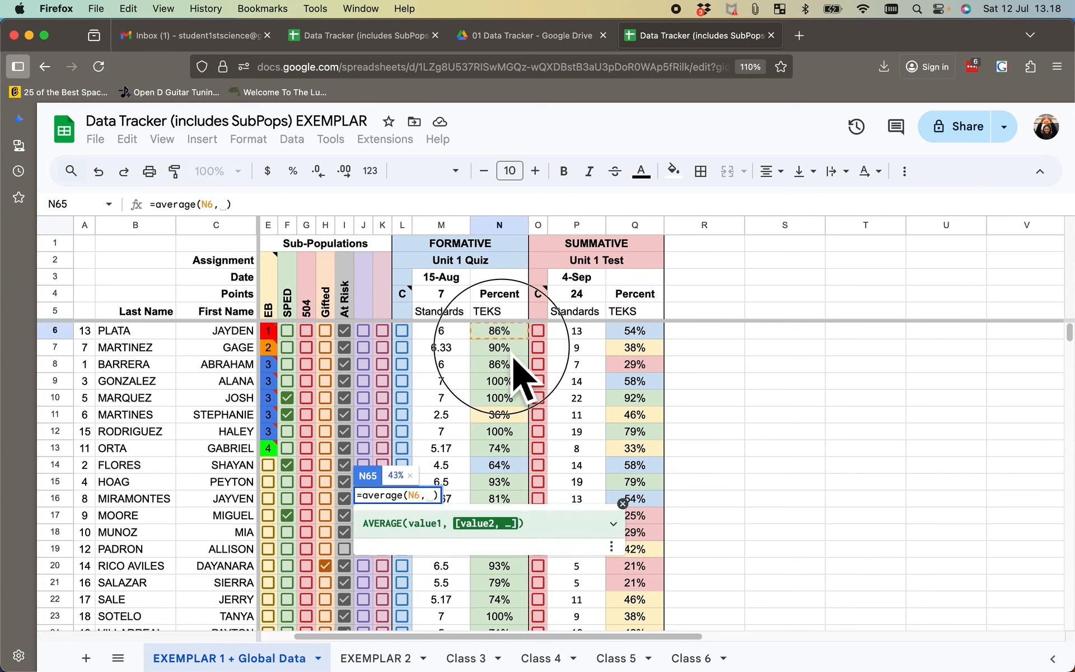
pyautogui.click(508, 350)
pyautogui.write(',')
pyautogui.click(511, 365)
pyautogui.write(',')
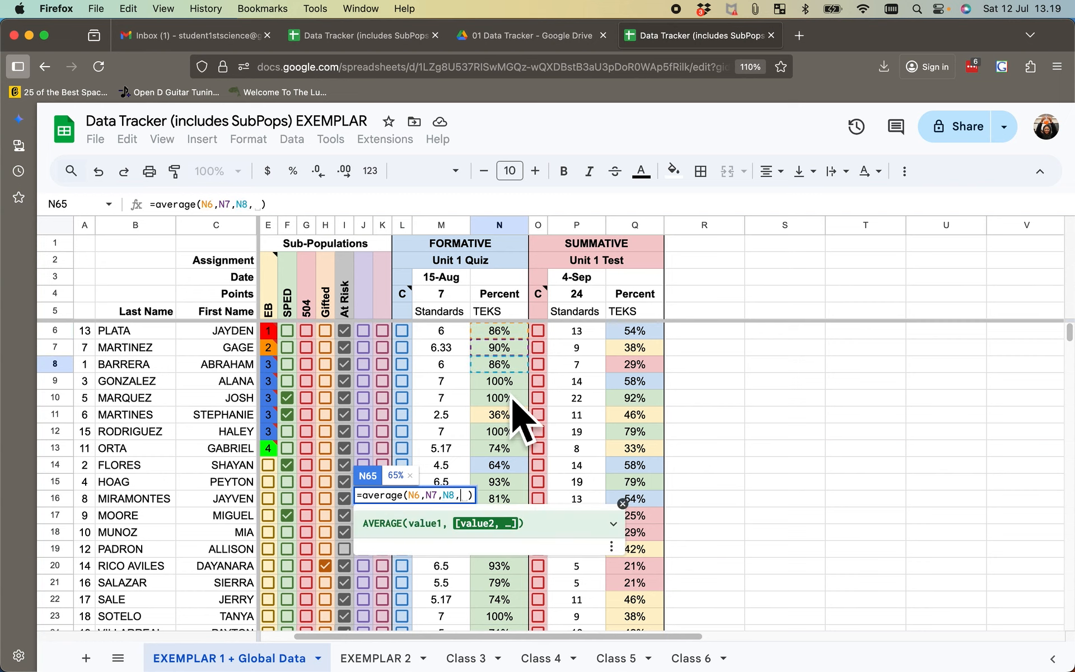
pyautogui.click(512, 382)
pyautogui.write(',')
pyautogui.click(513, 399)
pyautogui.write(',')
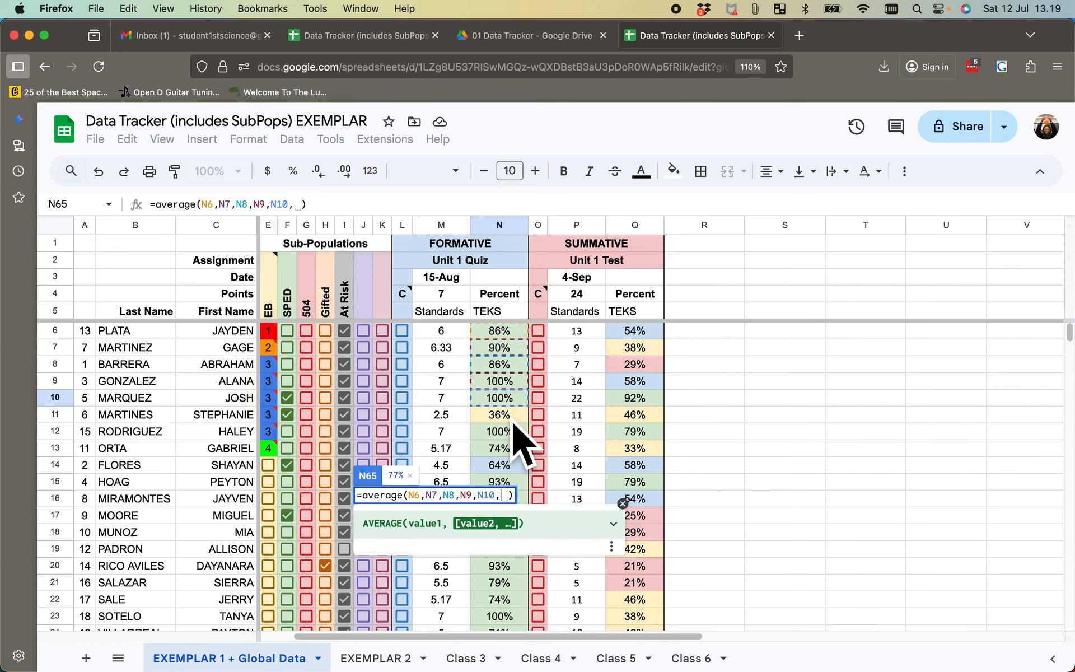
pyautogui.click(512, 416)
pyautogui.write(',')
pyautogui.click(513, 436)
pyautogui.write(',')
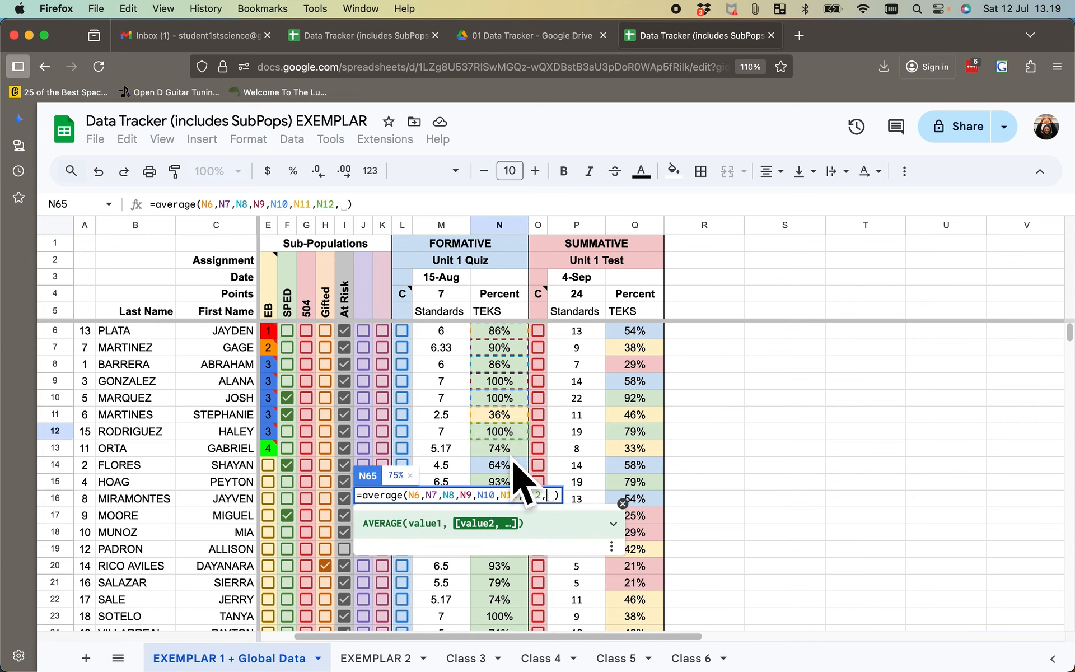
pyautogui.click(512, 453)
pyautogui.write(',')
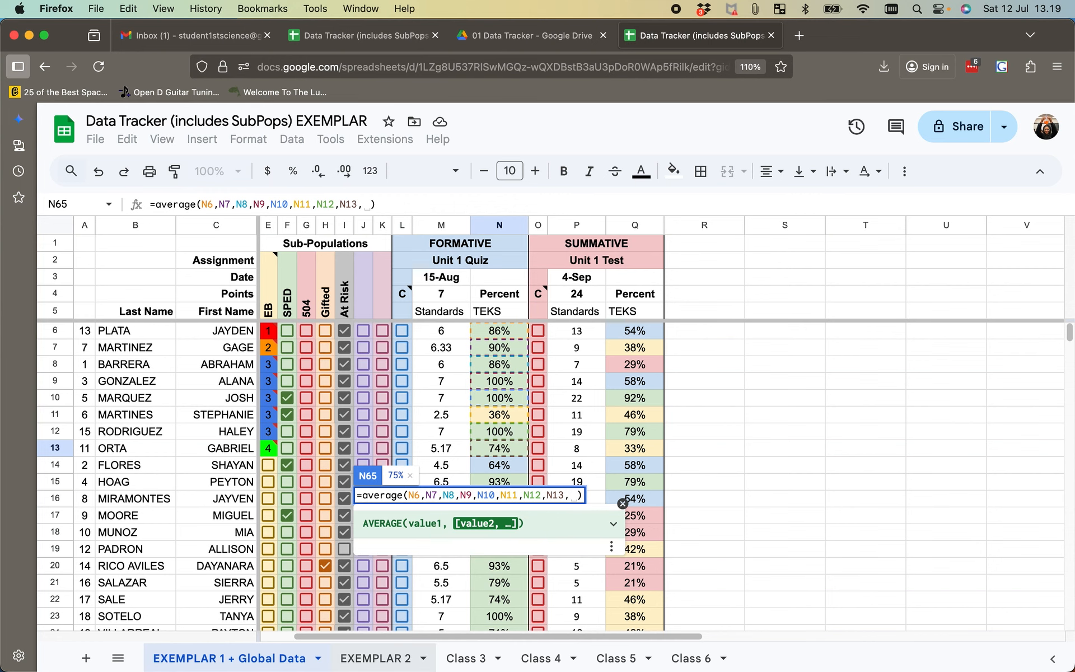
# - Append cells N6 through N11 of the EXEMPLAR 2 sheet as separate arguments and complete the formative EB-ALL average formula
pyautogui.click(375, 659)
pyautogui.scroll(5, 358, 414)
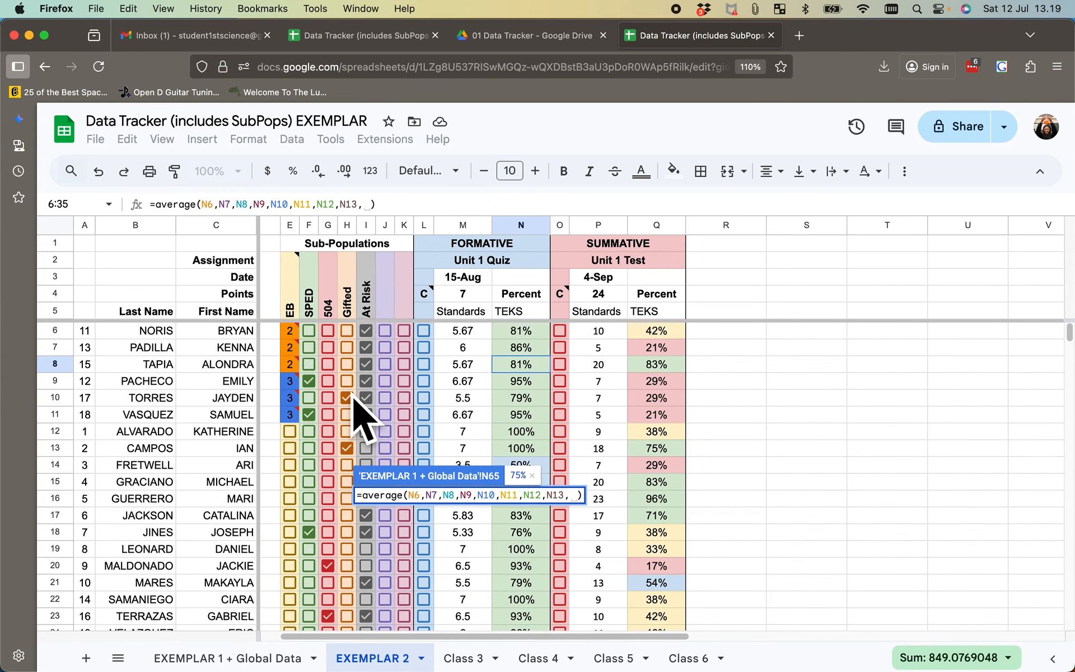
pyautogui.hscroll(1, 359, 417)
pyautogui.scroll(-1, 360, 420)
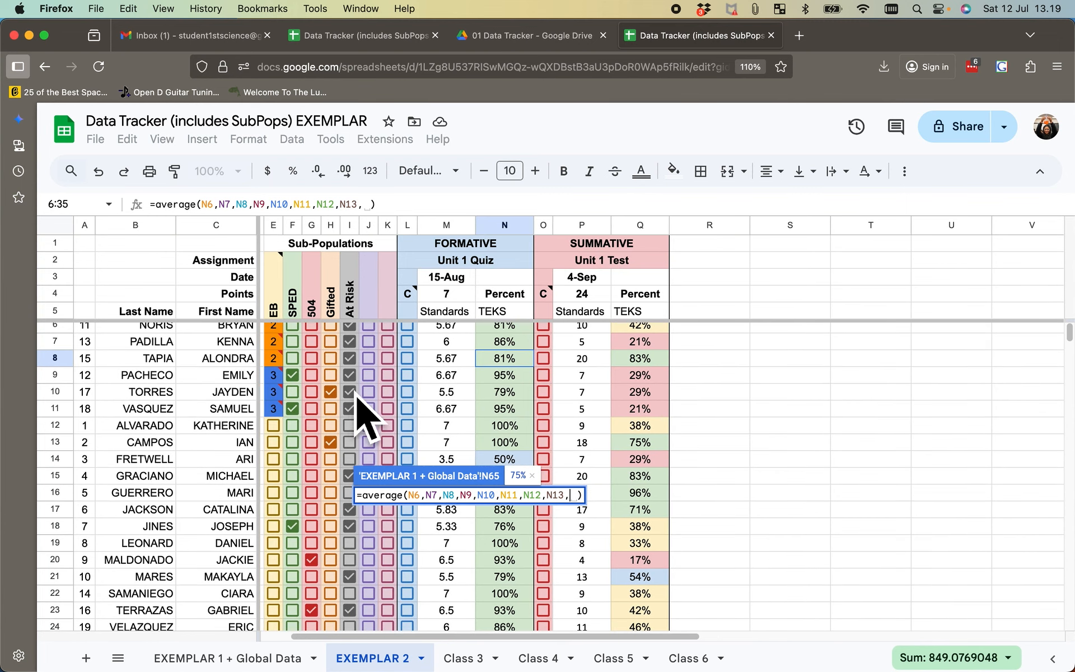
pyautogui.scroll(1, 502, 361)
pyautogui.hscroll(1, 503, 362)
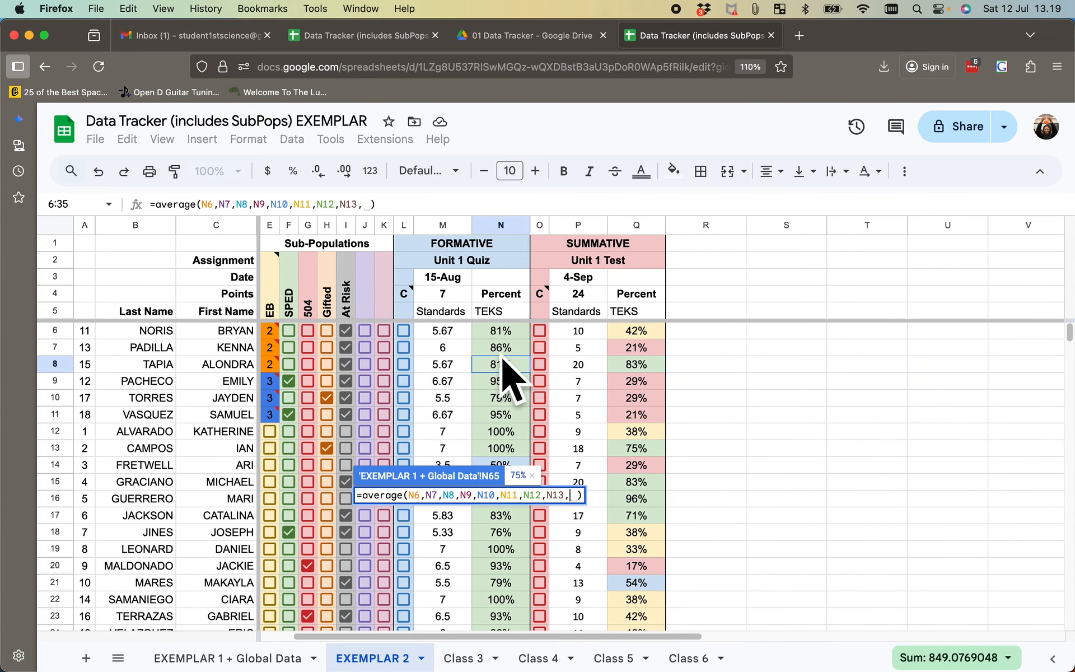
pyautogui.click(507, 334)
pyautogui.write(",'EXEMPLAR 2'!N7,")
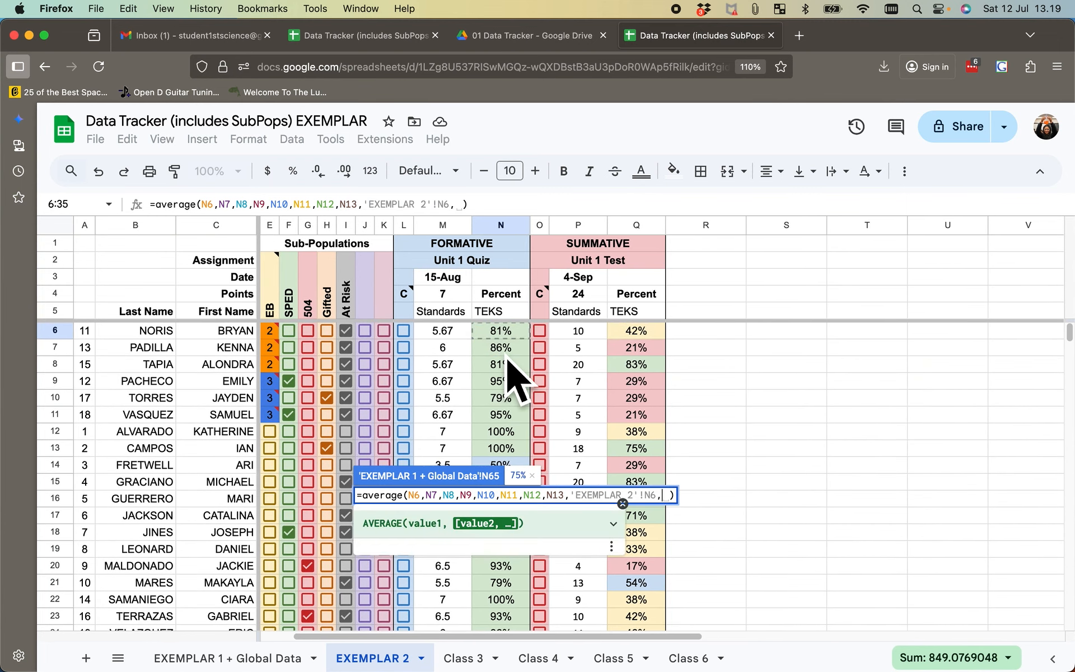
pyautogui.click(507, 348)
pyautogui.write(",'EXEMPLAR 2'!N8,")
pyautogui.click(502, 364)
pyautogui.write(",'EXEMPLAR 2'!N8,")
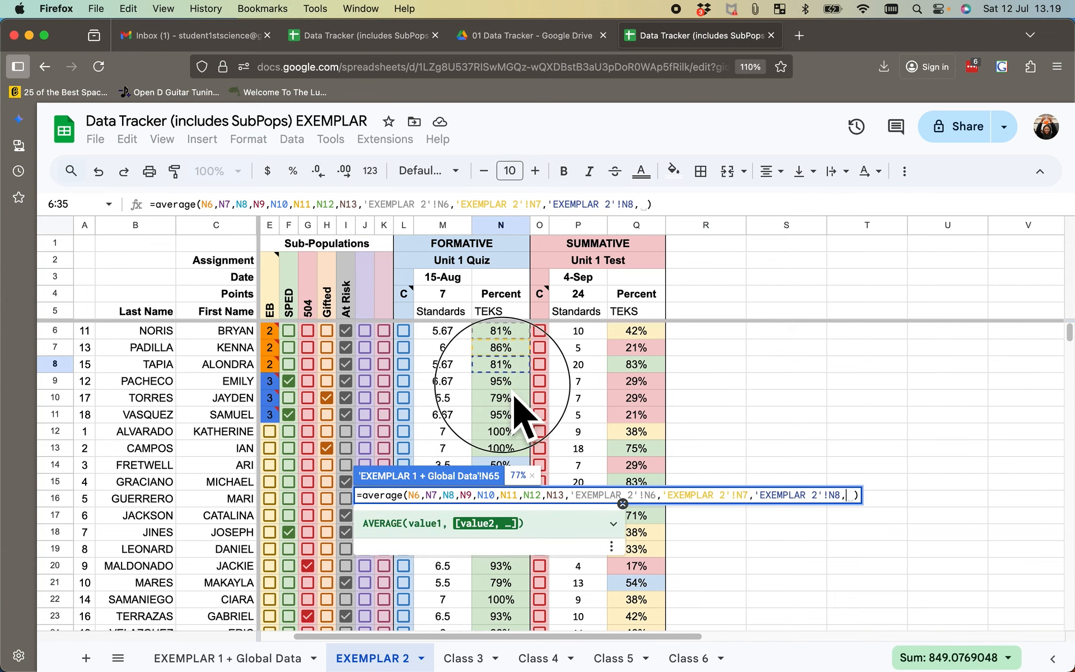
pyautogui.click(502, 381)
pyautogui.write(",'EXEMPLAR 2'!N10,")
pyautogui.click(504, 398)
pyautogui.write(",'EXEMPLAR 2'!N10,")
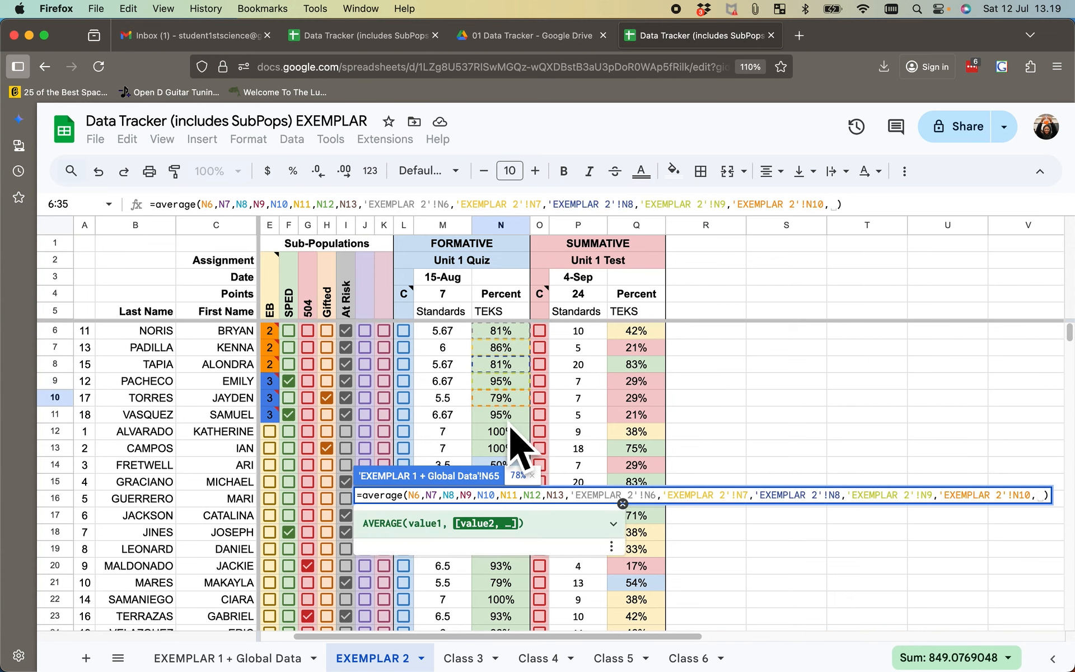
pyautogui.click(510, 422)
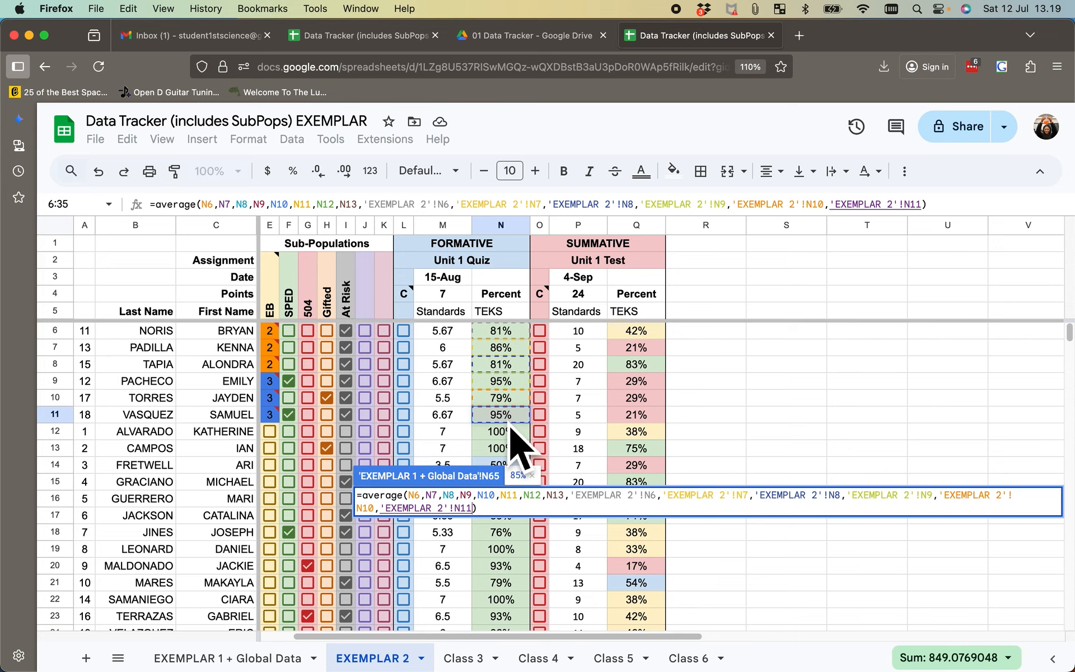
pyautogui.press('Return')
# - Copy the full list of cell references inside the parentheses of the formative EB-ALL average formula in N65
pyautogui.scroll(-12, 510, 465)
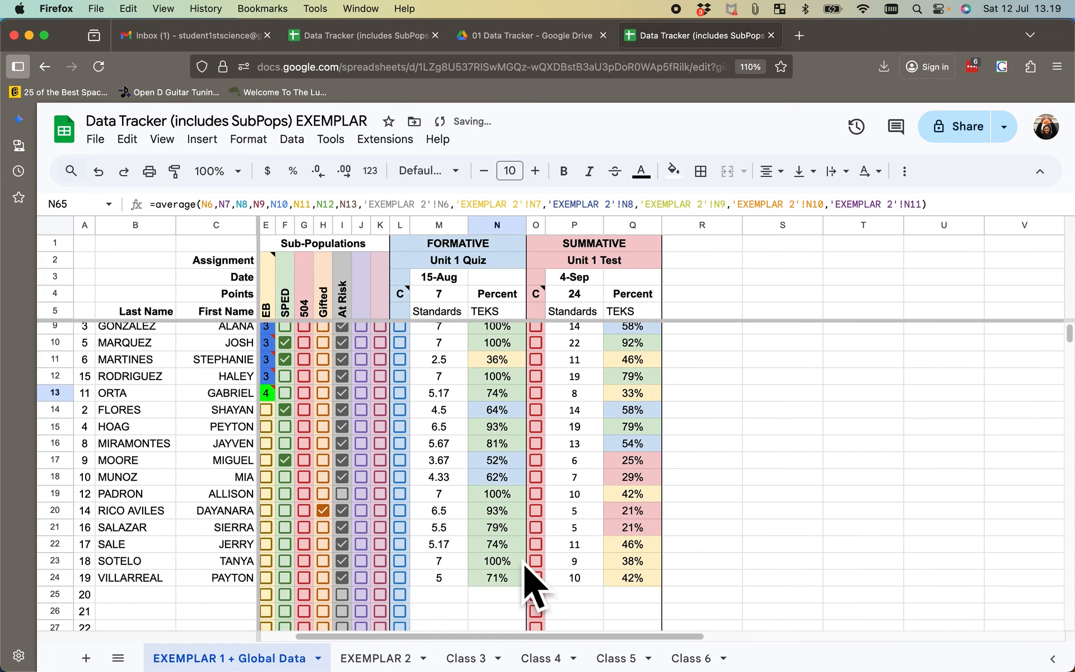
pyautogui.scroll(-5, 532, 585)
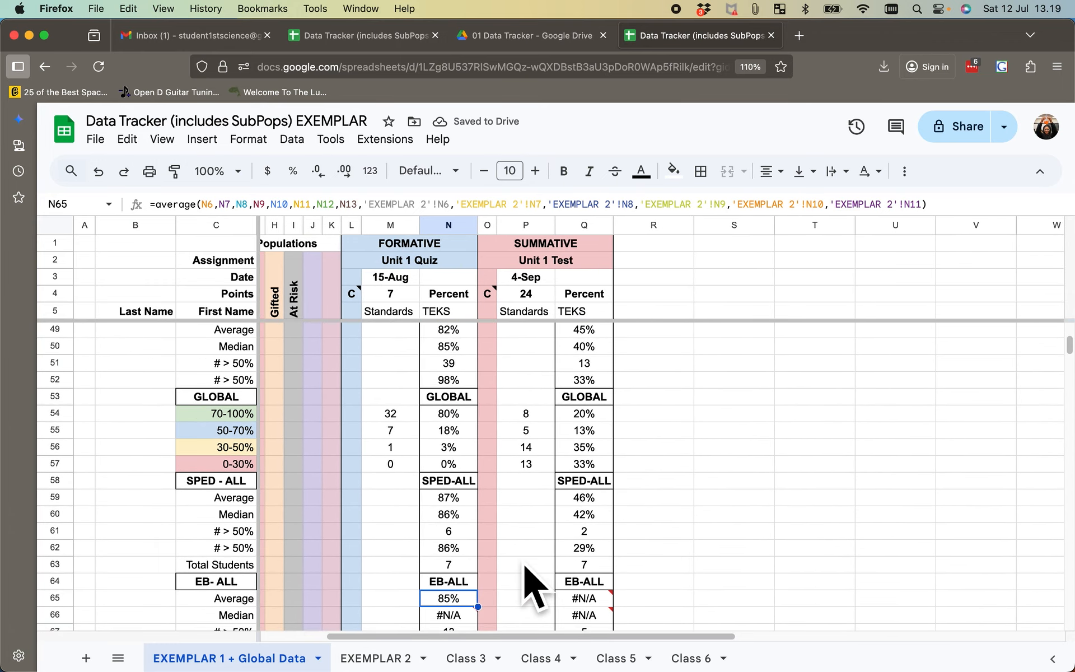
pyautogui.scroll(1, 527, 568)
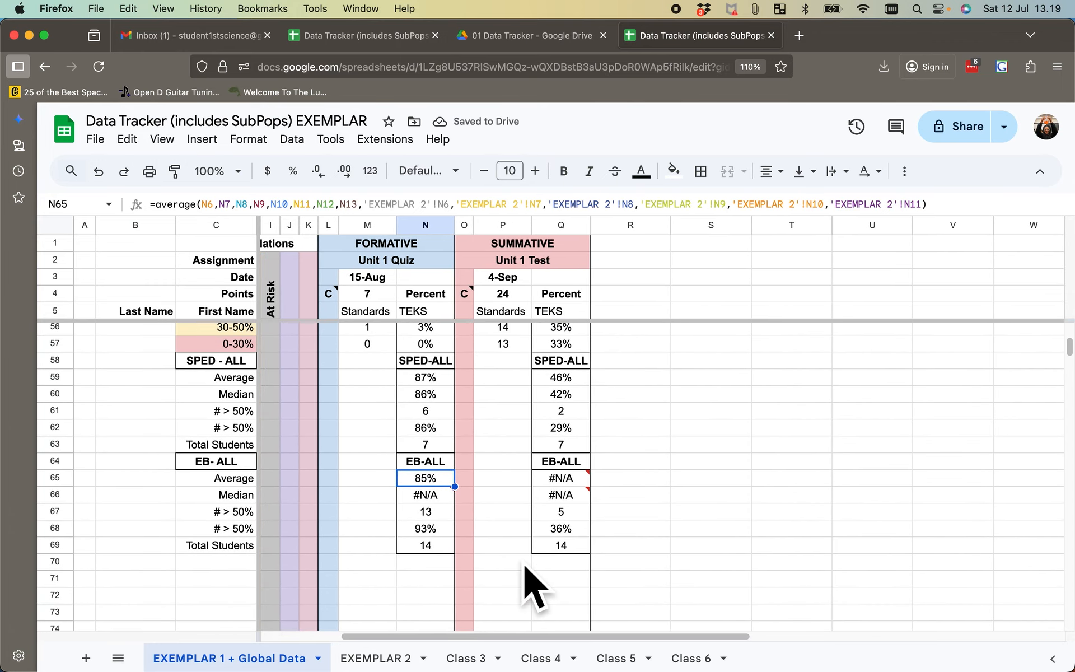
pyautogui.scroll(3, 525, 566)
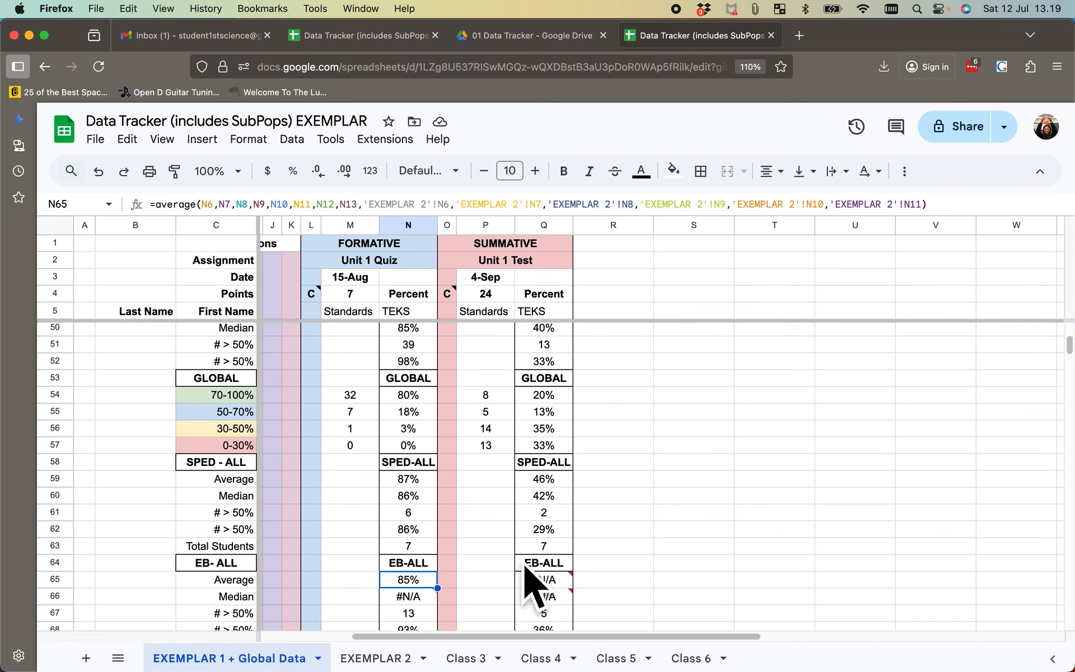
pyautogui.click(428, 395)
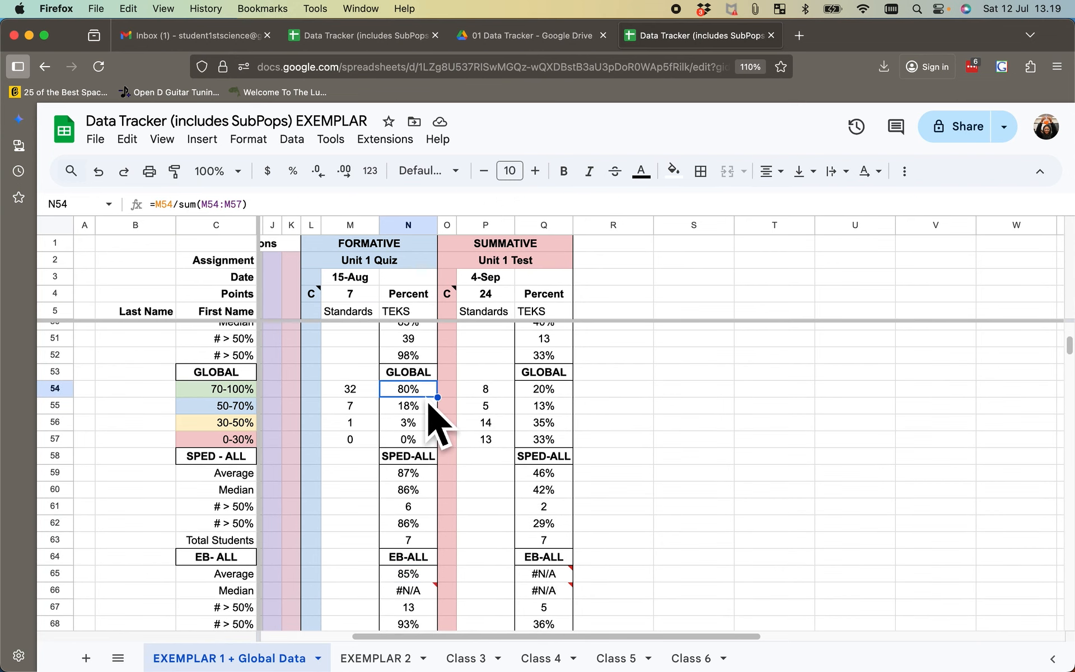
pyautogui.scroll(-3, 429, 402)
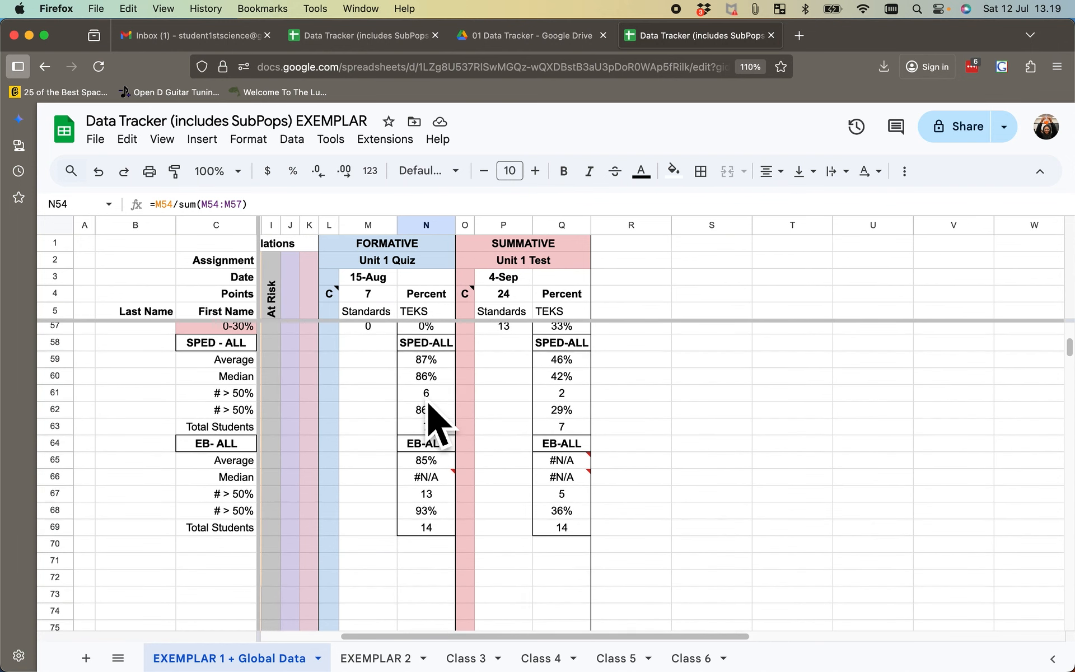
pyautogui.doubleClick(437, 466)
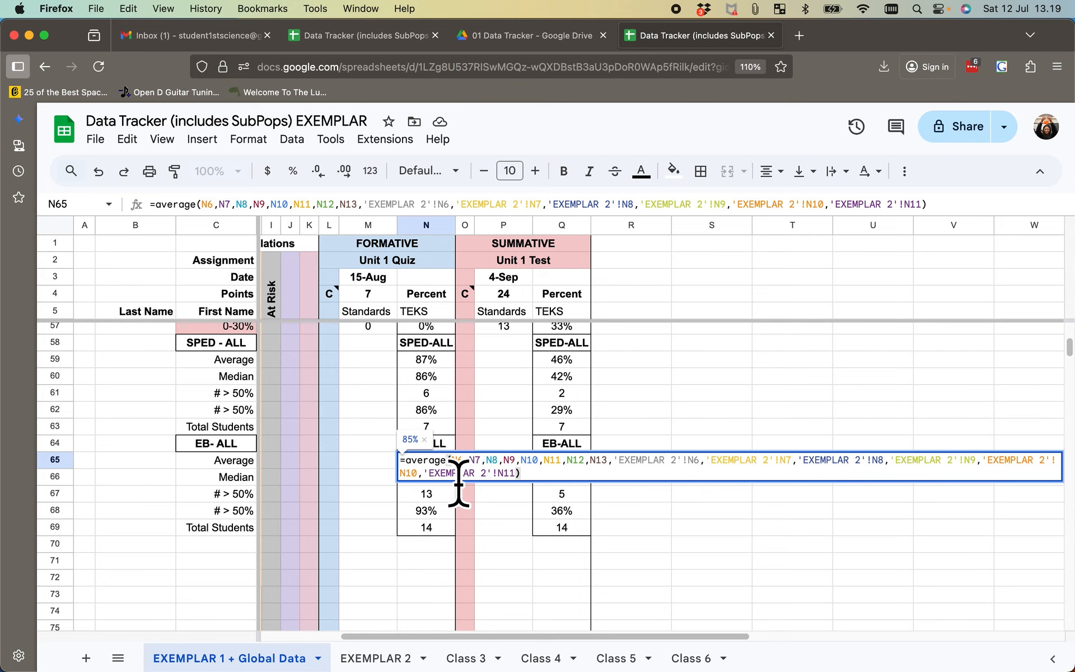
pyautogui.moveTo(450, 461); pyautogui.dragTo(515, 474)
pyautogui.press('super+c')
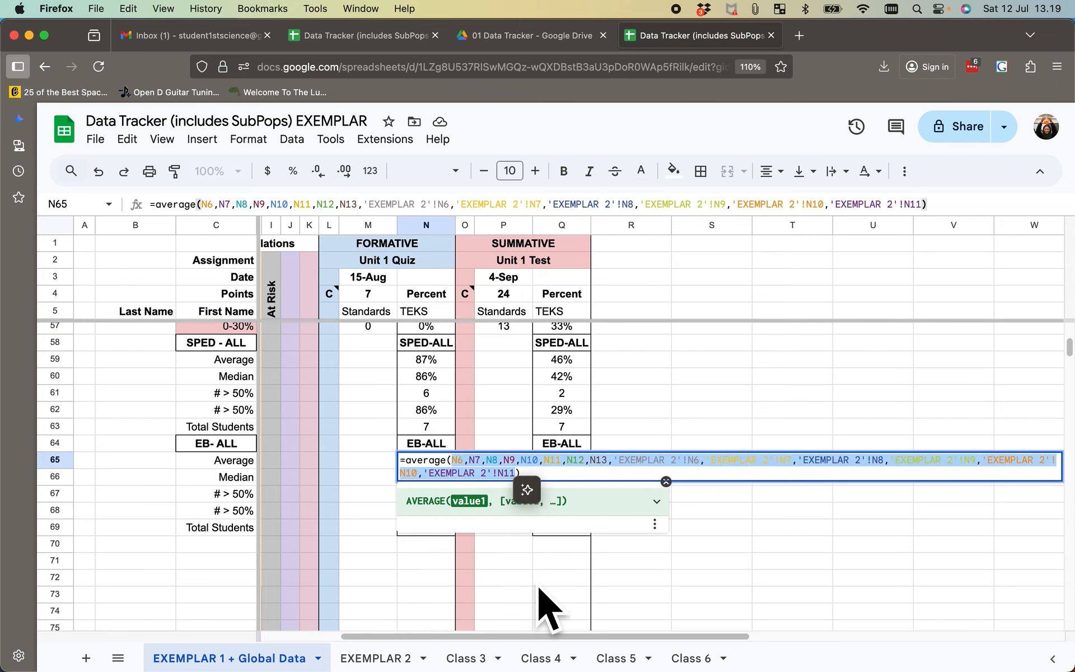
pyautogui.click(670, 561)
# - Paste the copied cell references into the empty MEDIAN formula in N66 for the formative EB-ALL median
pyautogui.doubleClick(438, 483)
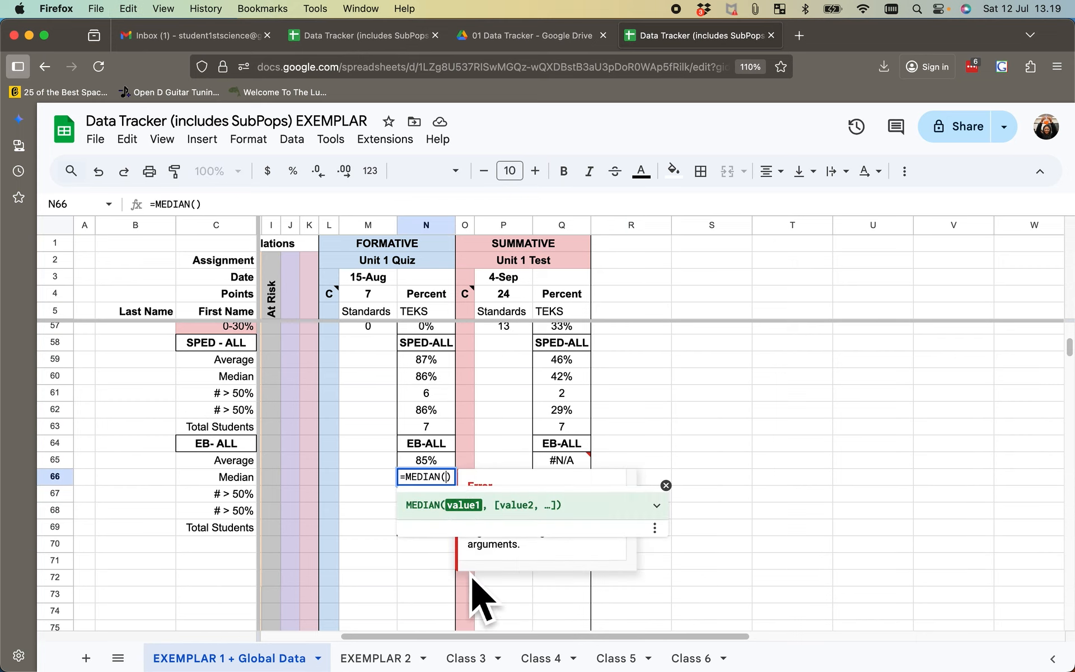
pyautogui.press('super+v')
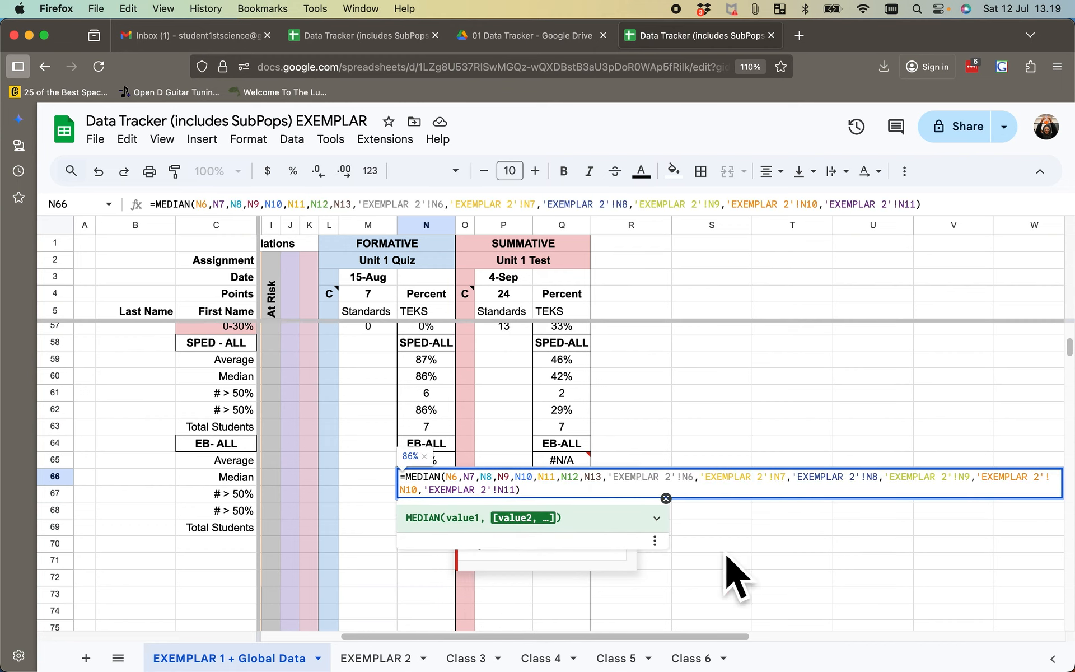
pyautogui.click(771, 548)
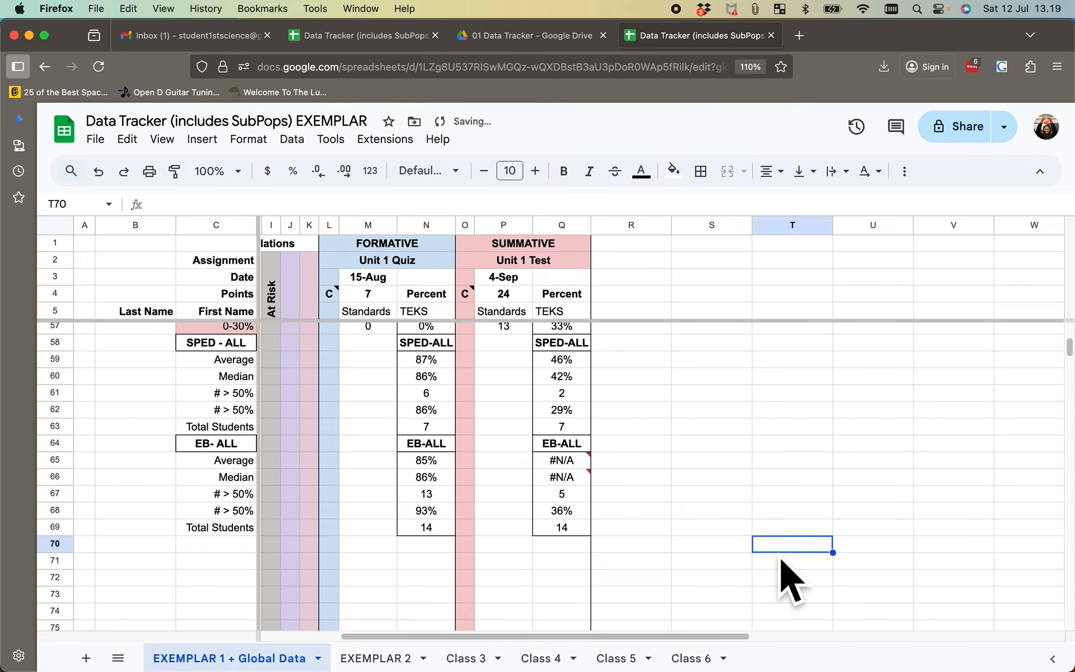
# - Copy the formative EB-ALL average and median formulas from N65:N66 to the summative cells Q65:Q66
pyautogui.moveTo(443, 469); pyautogui.dragTo(443, 487)
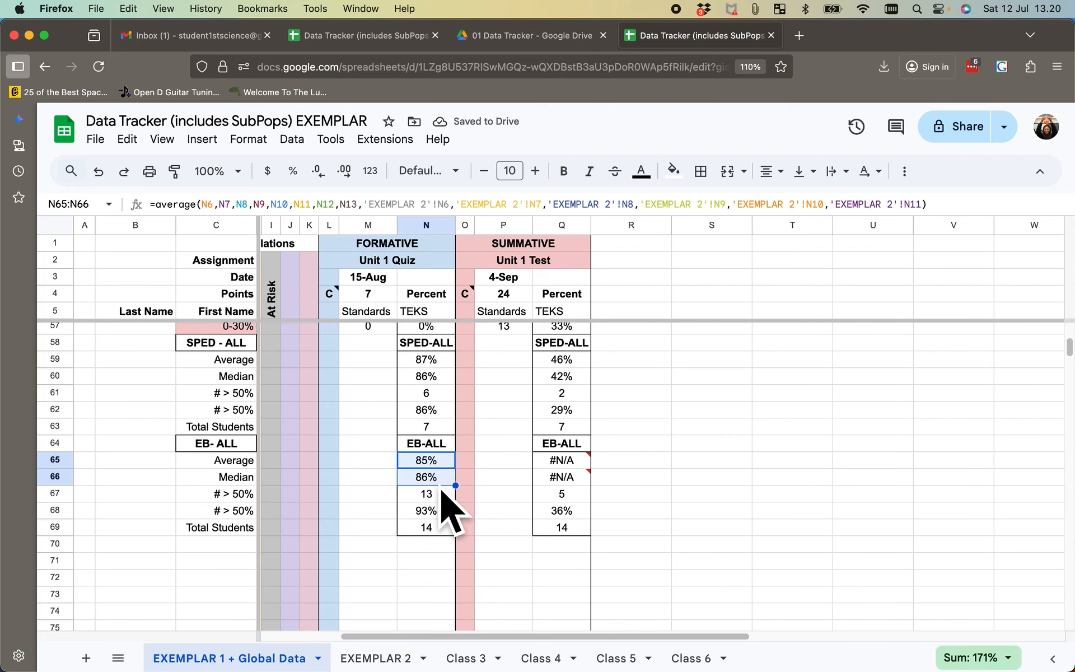
pyautogui.click(576, 465)
pyautogui.keyDown('shift'); pyautogui.click(577, 476); pyautogui.keyUp('shift')
pyautogui.hotkey('ctrl', 'v')
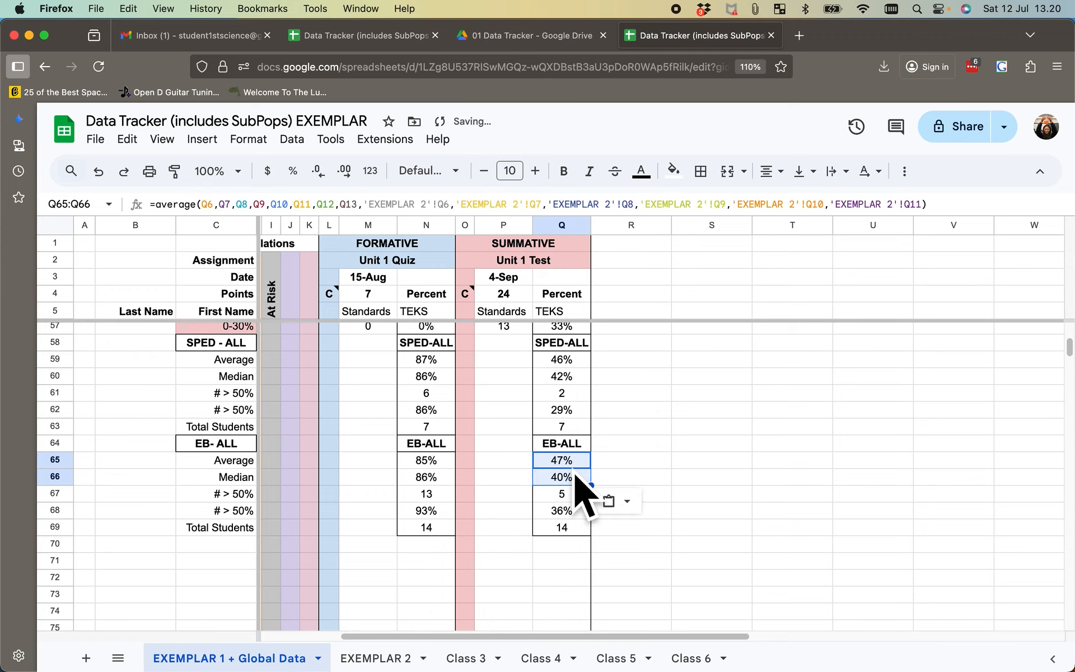
pyautogui.click(745, 465)
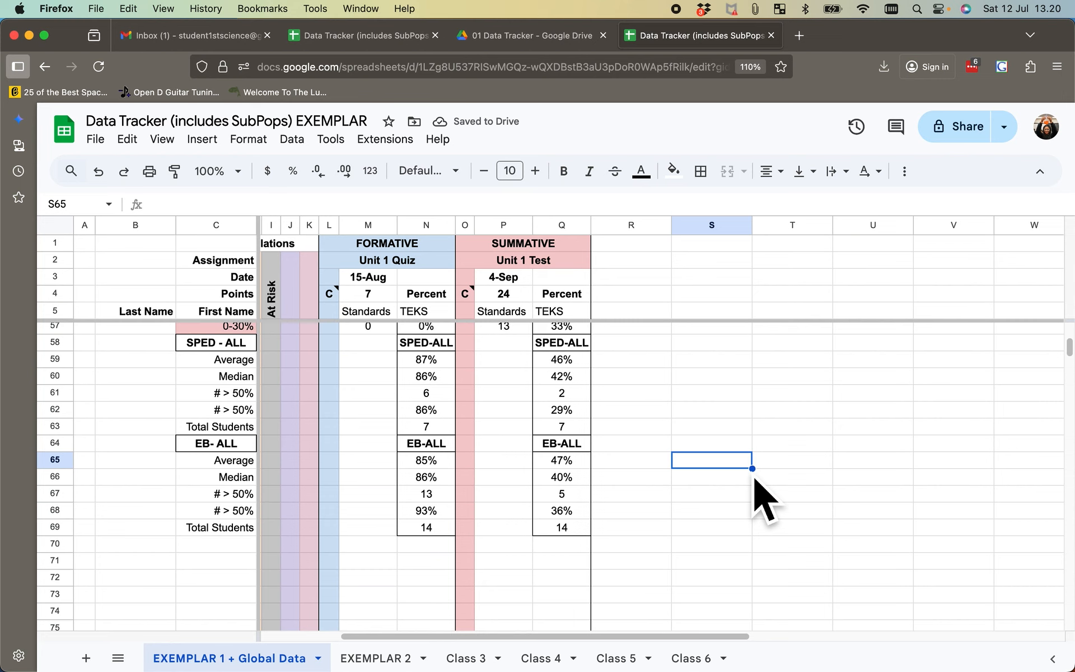
# - Review the global summary blocks and the EB-sorted student roster from row 6 on the EXEMPLAR 1 + Global Data sheet
pyautogui.scroll(3, 765, 501)
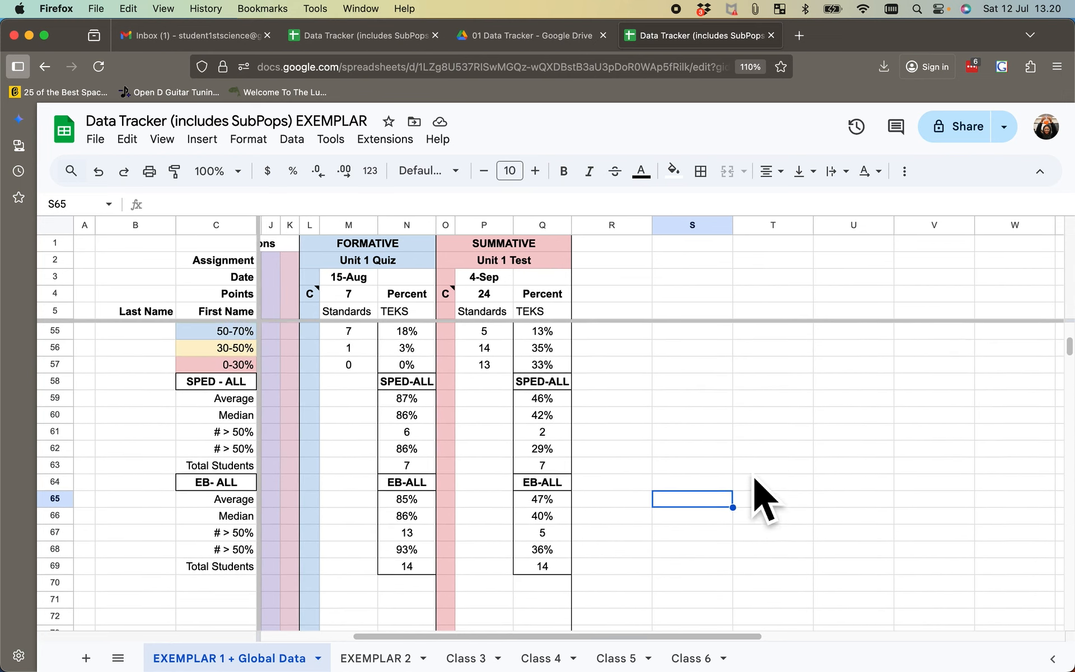
pyautogui.scroll(6, 764, 501)
pyautogui.hscroll(-3, 764, 502)
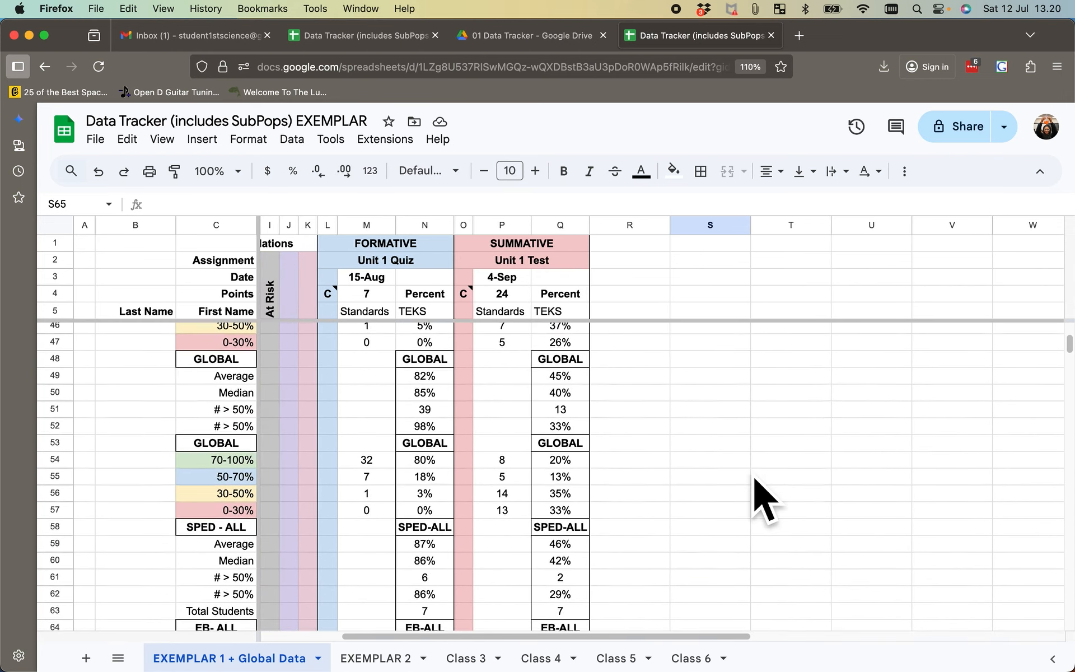
pyautogui.scroll(10, 765, 501)
pyautogui.hscroll(-2, 764, 501)
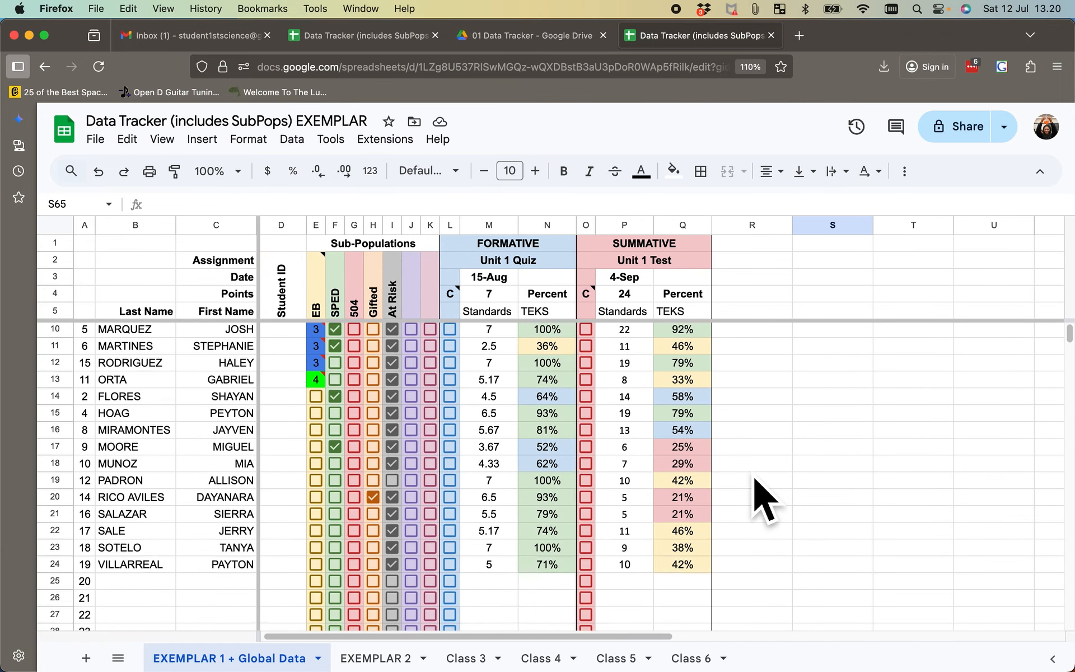
pyautogui.scroll(-3, 765, 501)
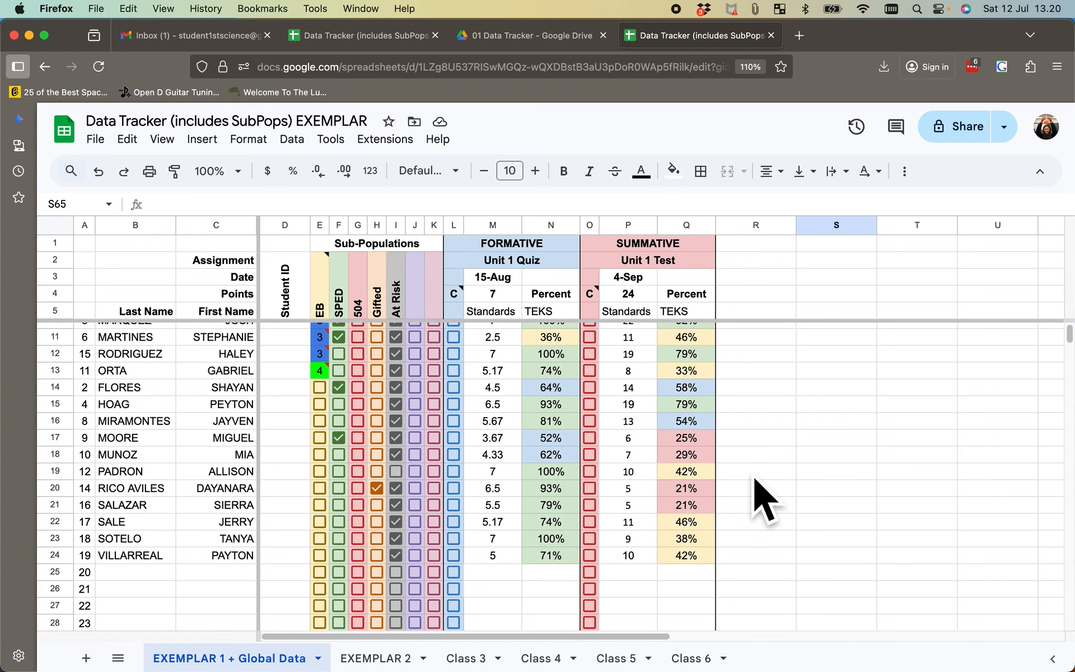
pyautogui.scroll(2, 764, 501)
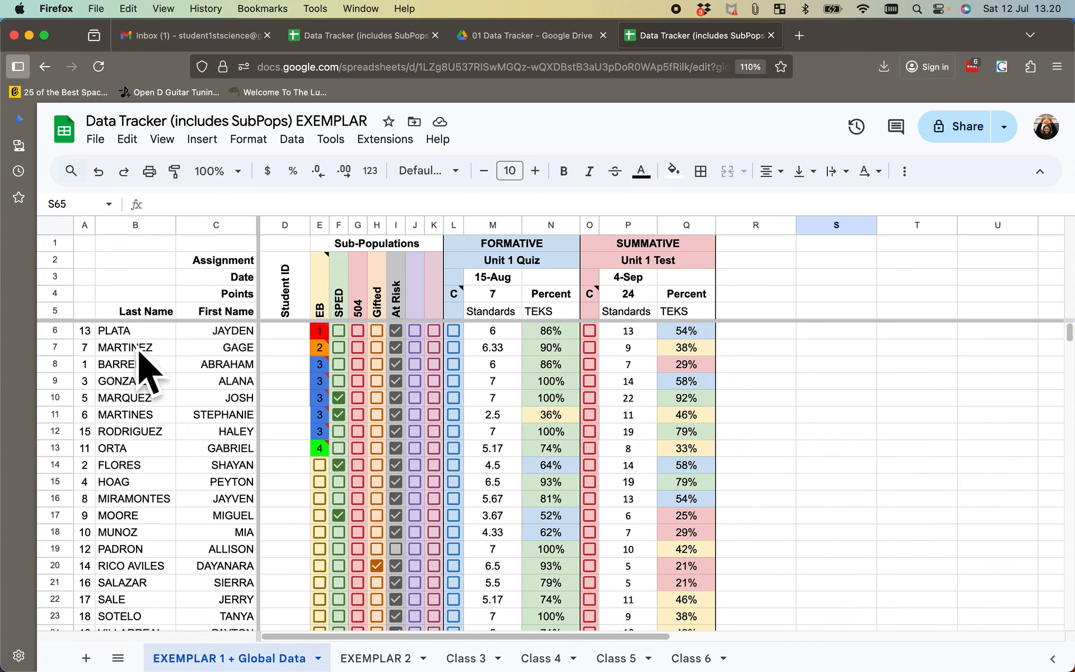
# - Sort student rows 6 to 35 on the EXEMPLAR 1 + Global Data sheet by column B, A to Z
pyautogui.moveTo(66, 333); pyautogui.dragTo(89, 605)
pyautogui.click(292, 139)
pyautogui.moveTo(342, 196)
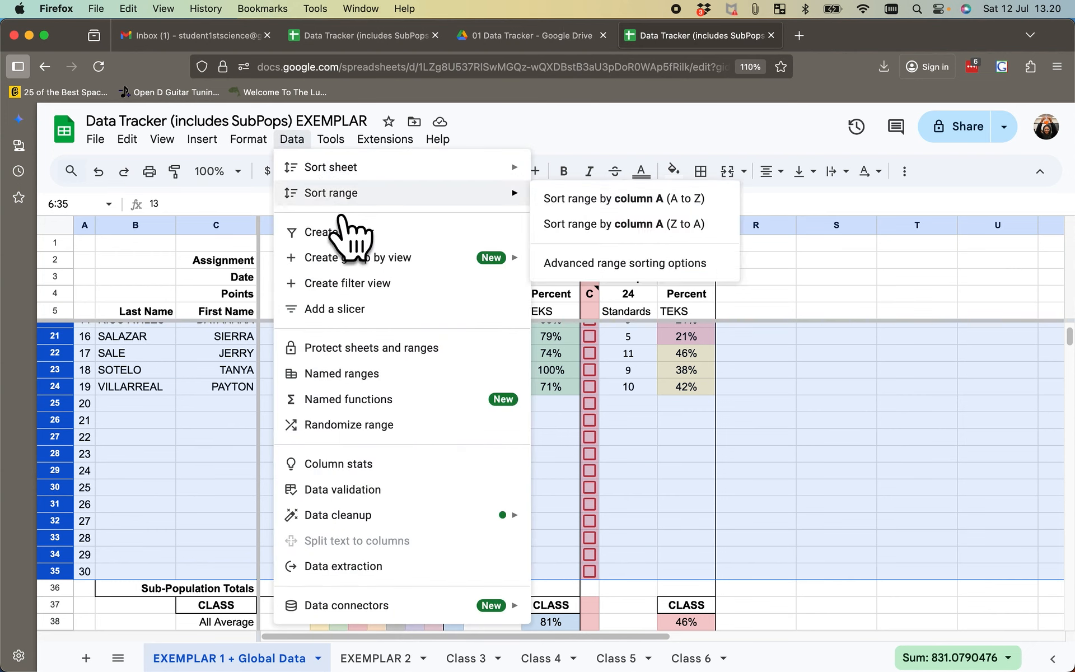
pyautogui.click(605, 269)
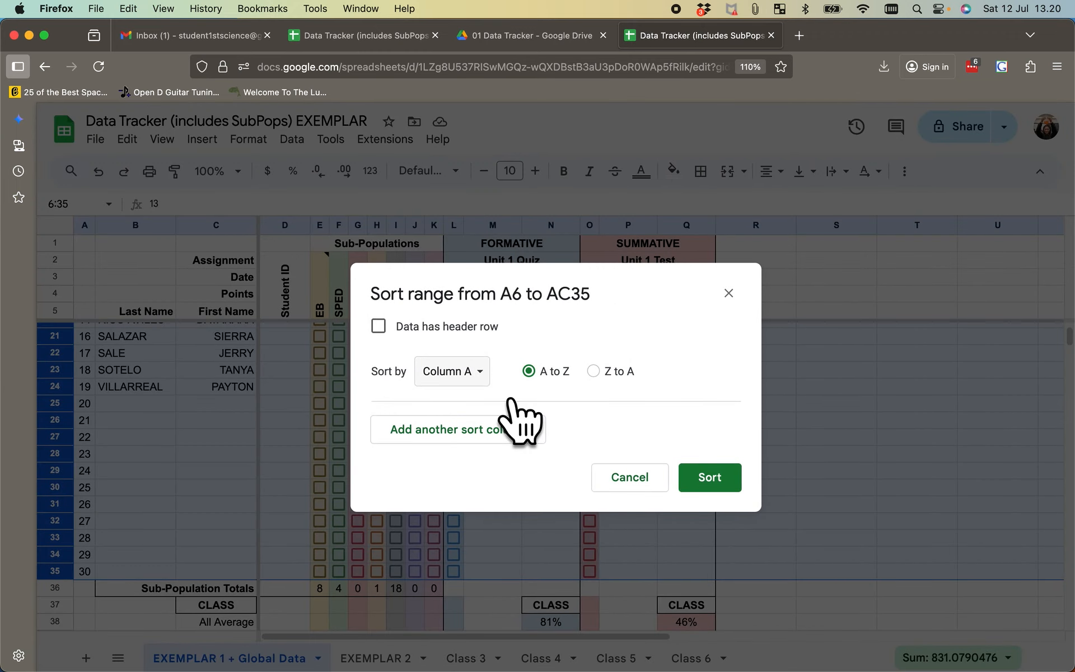
pyautogui.click(493, 373)
pyautogui.click(502, 397)
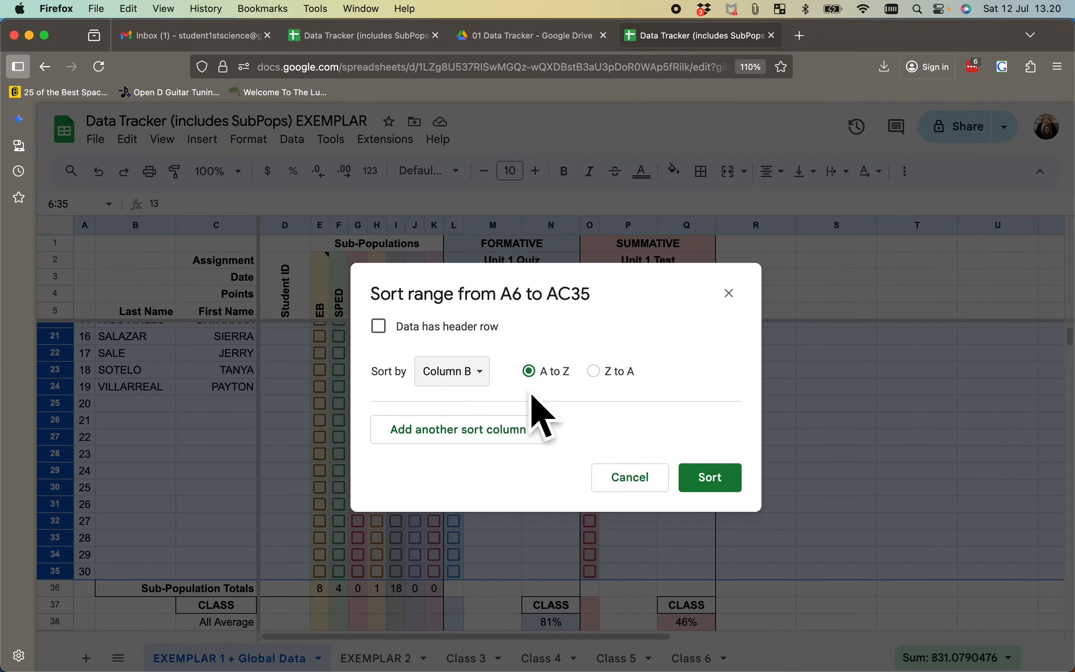
pyautogui.click(727, 488)
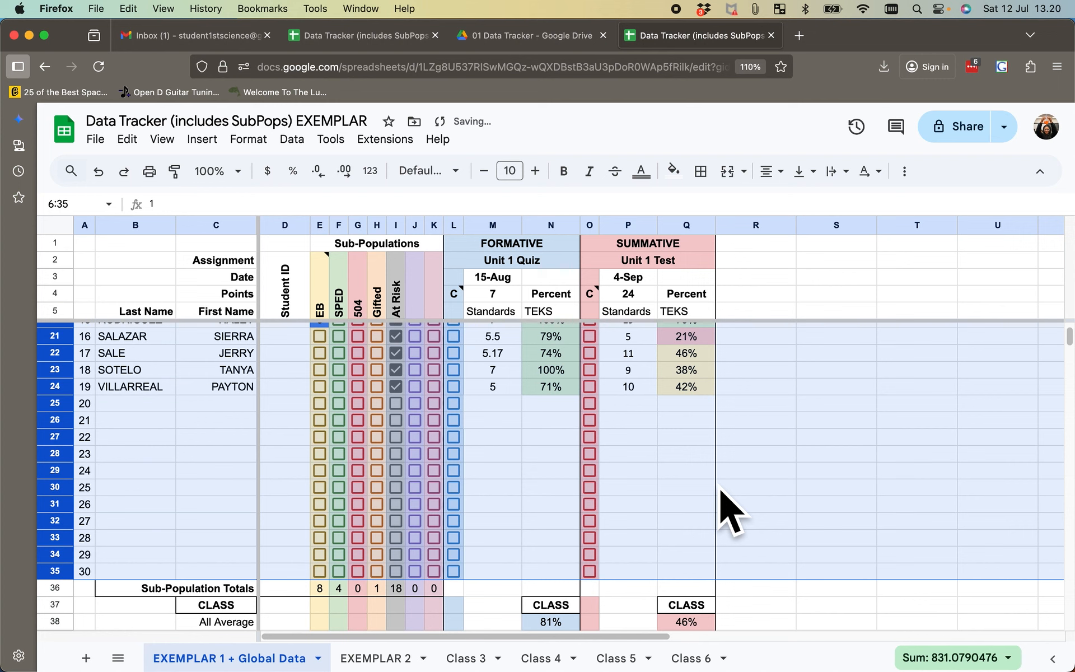
pyautogui.scroll(5, 535, 399)
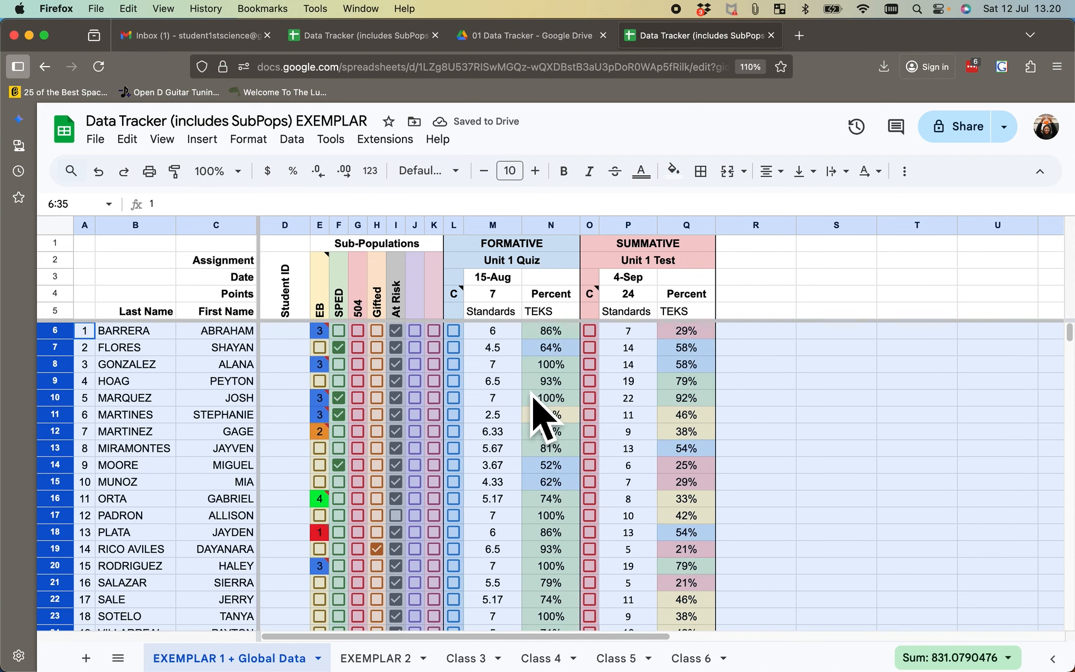
# - Sort student rows 6 to 35 on the EXEMPLAR 2 sheet by column B, A to Z
pyautogui.click(379, 665)
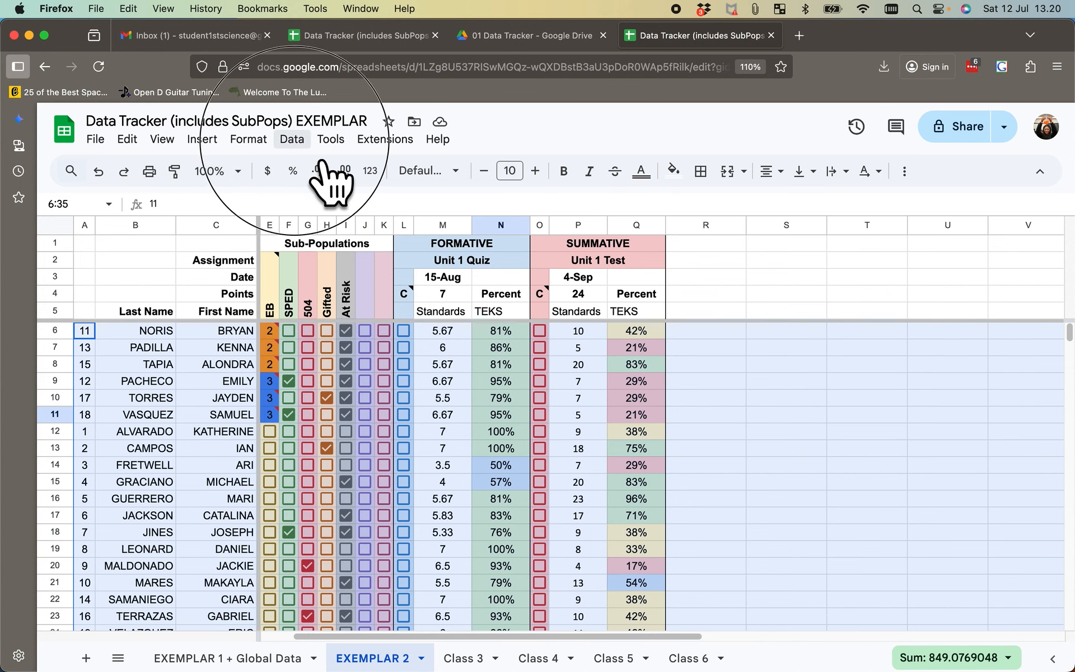
pyautogui.click(292, 140)
pyautogui.moveTo(347, 192)
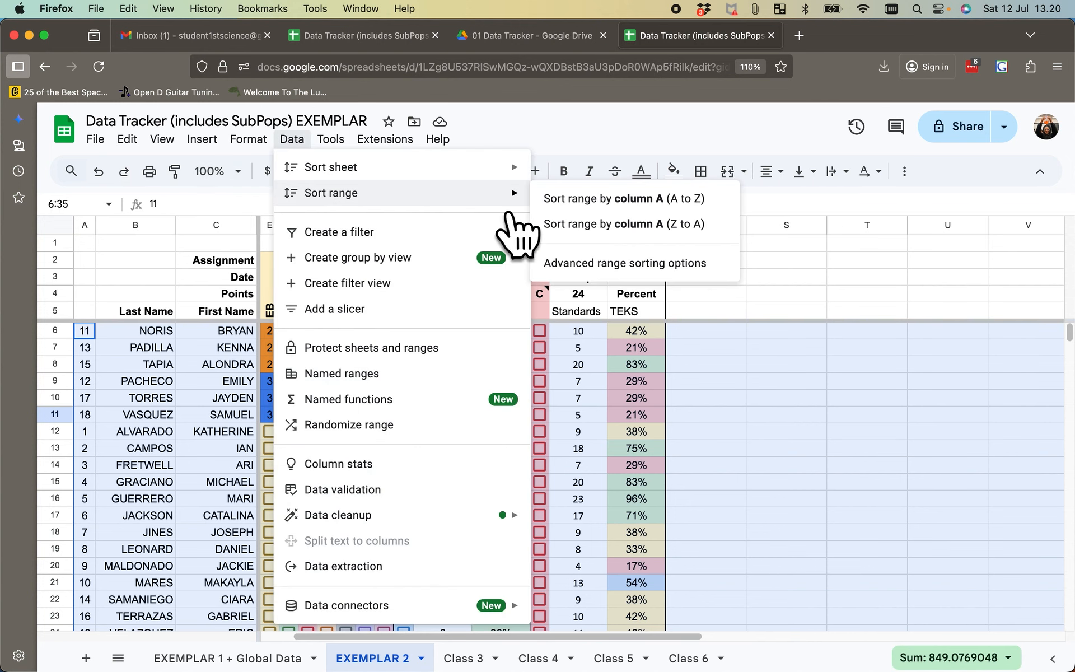
pyautogui.click(627, 267)
pyautogui.click(492, 379)
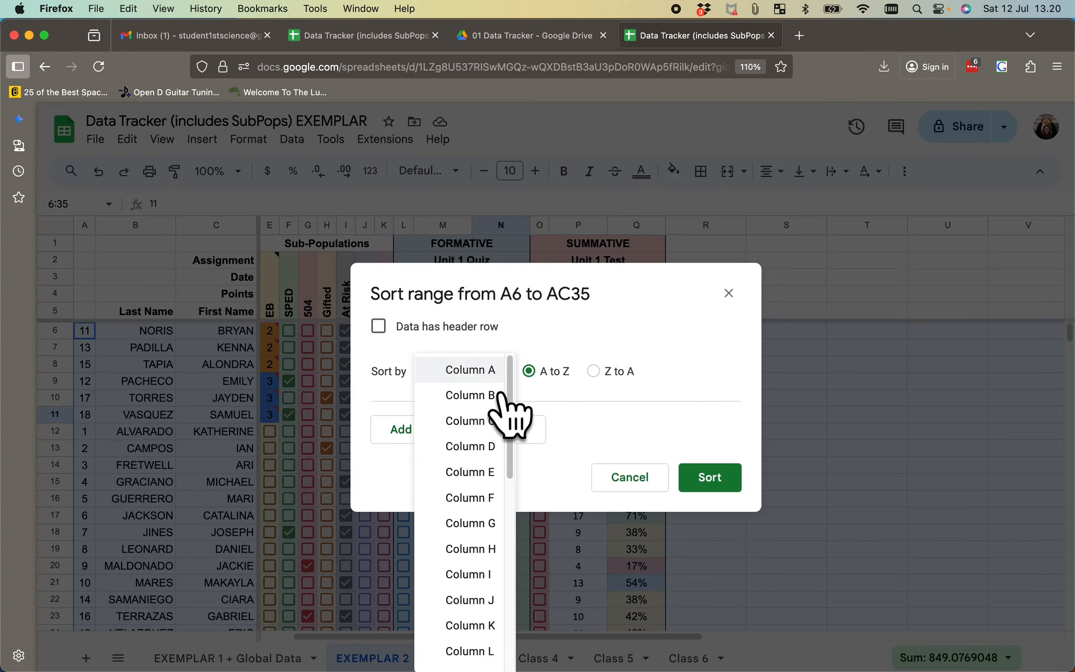
pyautogui.click(493, 395)
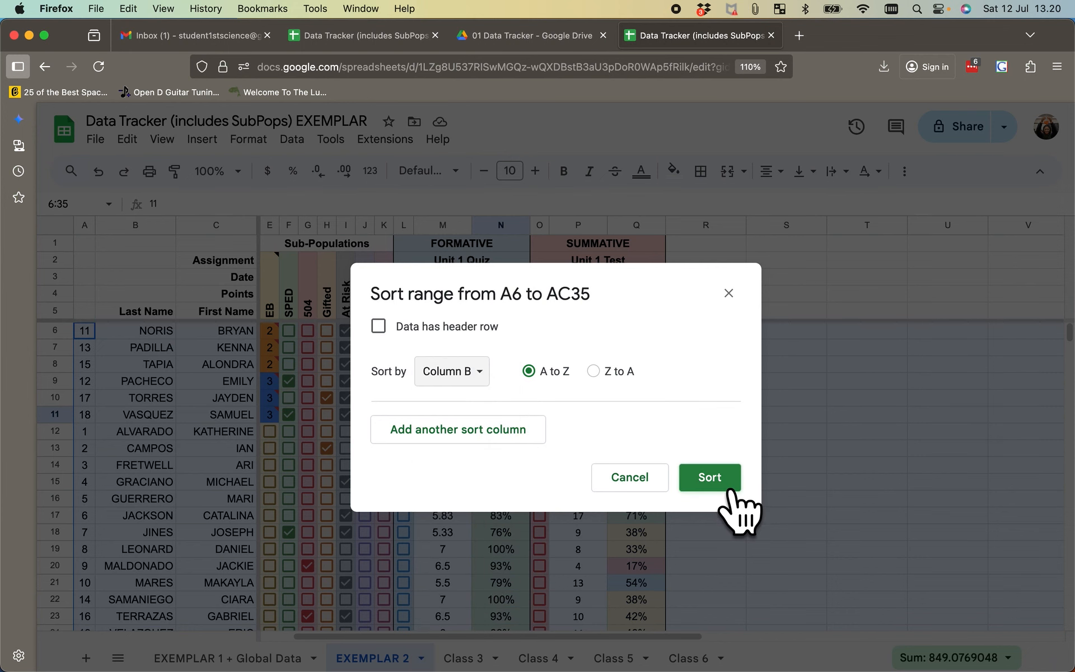
pyautogui.click(728, 491)
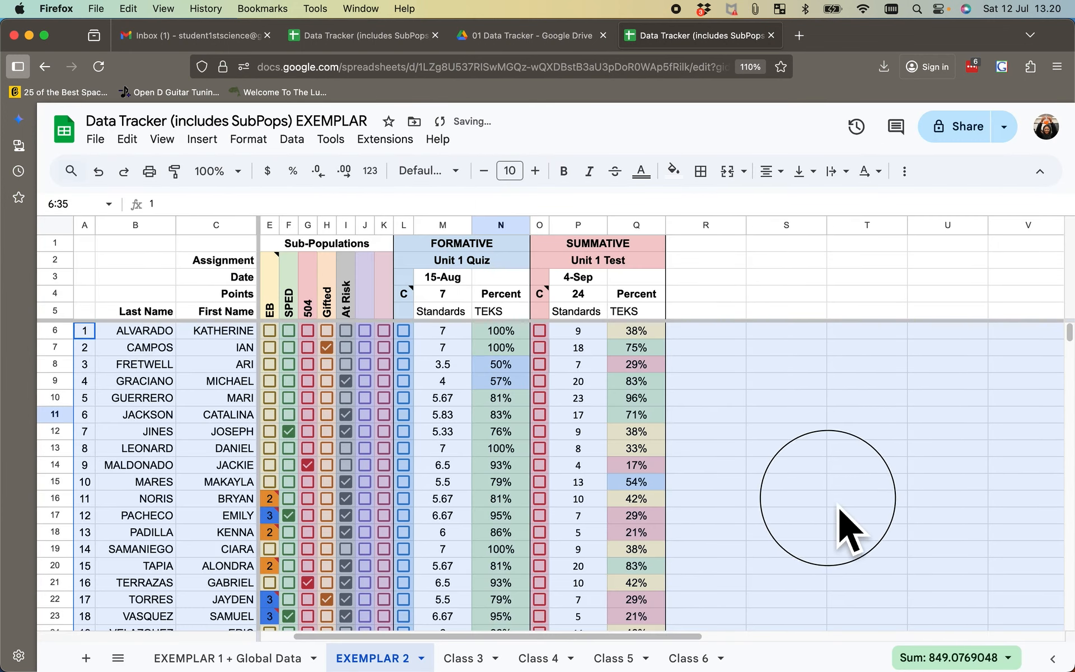
pyautogui.click(839, 504)
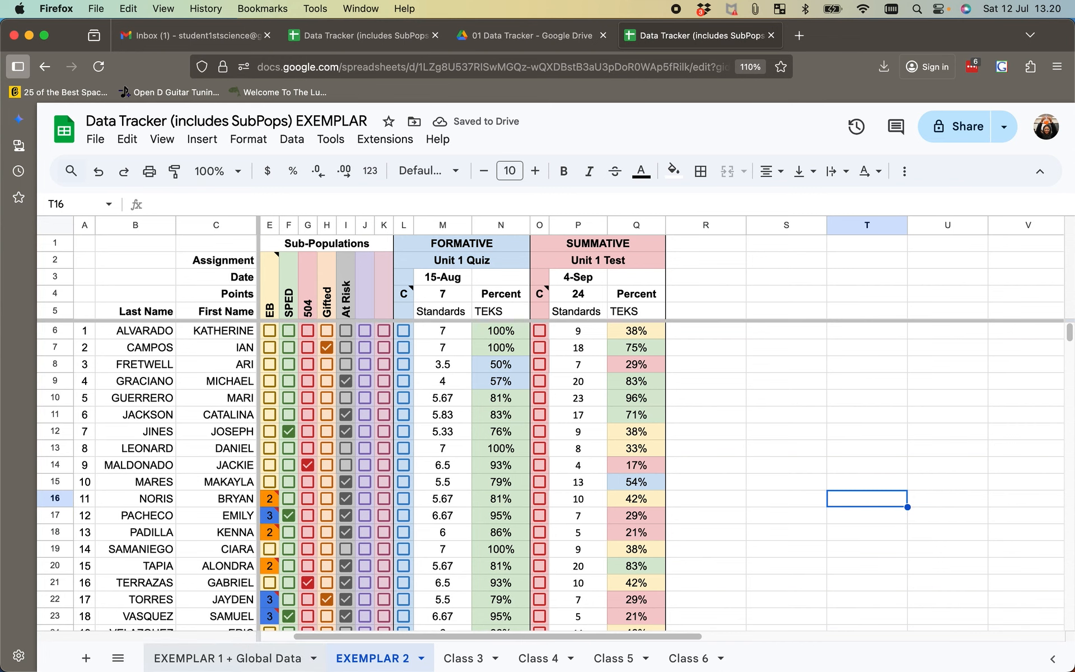
# - Review the sorted roster and assessment columns on the EXEMPLAR 1 + Global Data sheet
pyautogui.click(241, 658)
pyautogui.scroll(-2, 325, 481)
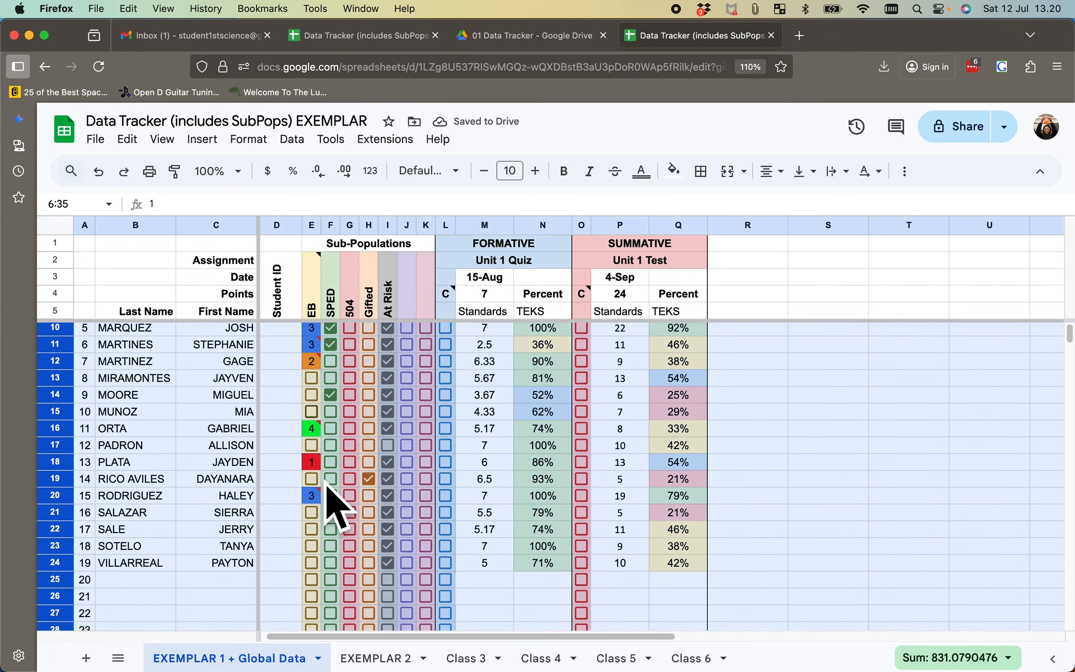
pyautogui.scroll(-2, 327, 485)
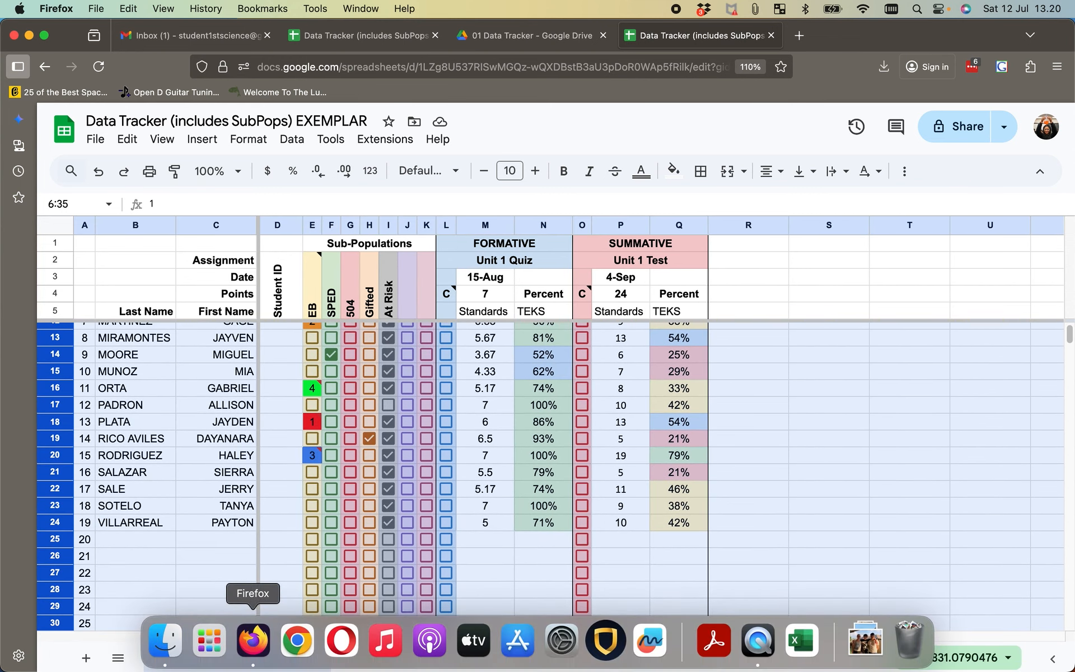
pyautogui.click(845, 495)
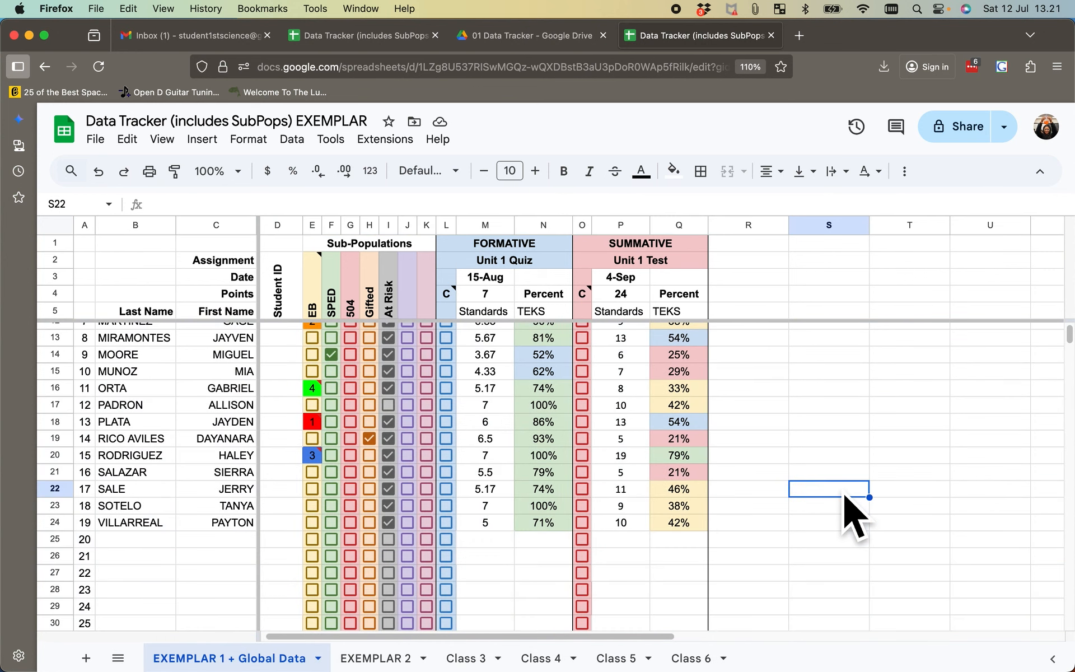
pyautogui.scroll(-3, 850, 515)
pyautogui.scroll(1, 851, 516)
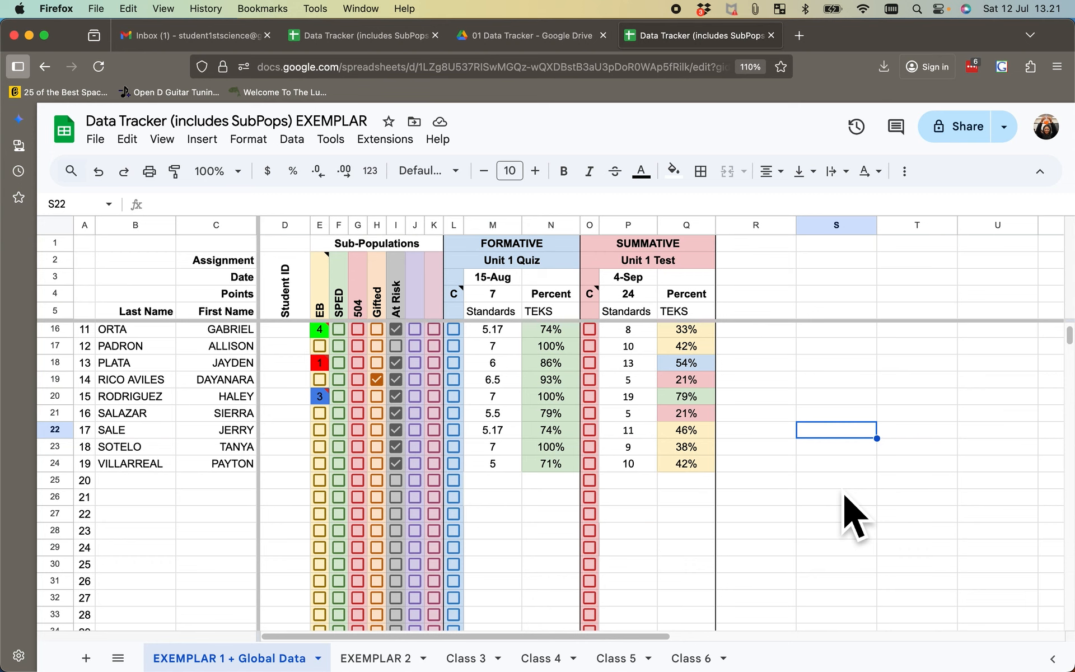
pyautogui.scroll(3, 845, 496)
pyautogui.hscroll(10, 845, 497)
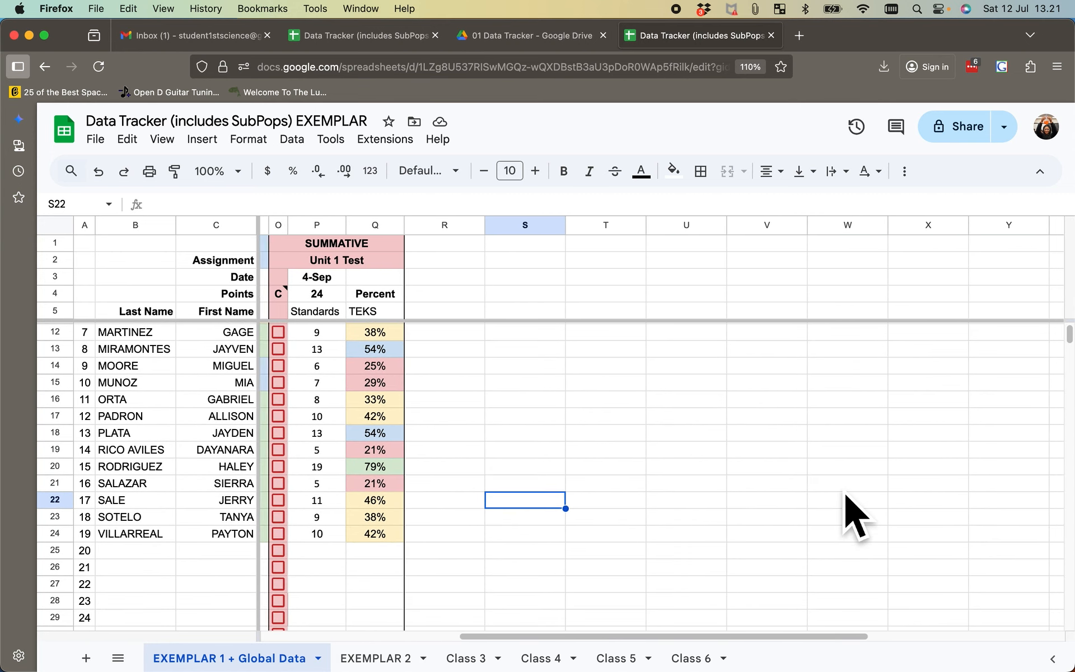
pyautogui.hscroll(-1, 851, 515)
pyautogui.scroll(-1, 850, 515)
pyautogui.scroll(2, 816, 492)
# - Copy the summative Unit 1 Test columns O:Q and paste them starting at column R on EXEMPLAR 1 + Global Data
pyautogui.hscroll(1, 672, 389)
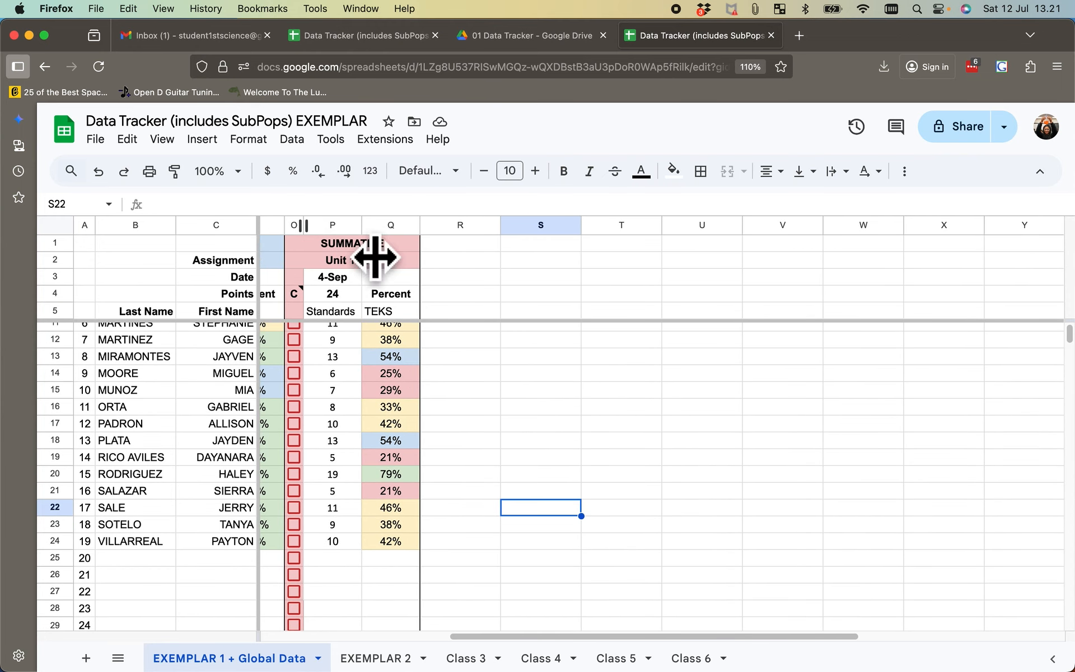
pyautogui.moveTo(294, 228); pyautogui.dragTo(384, 225)
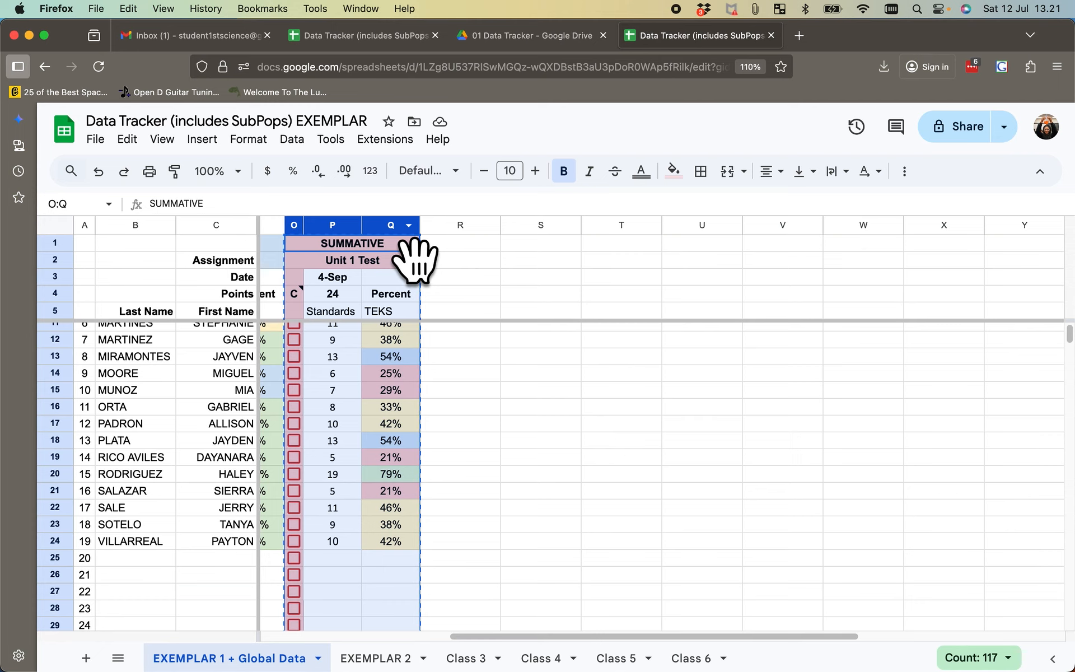
pyautogui.click(469, 228)
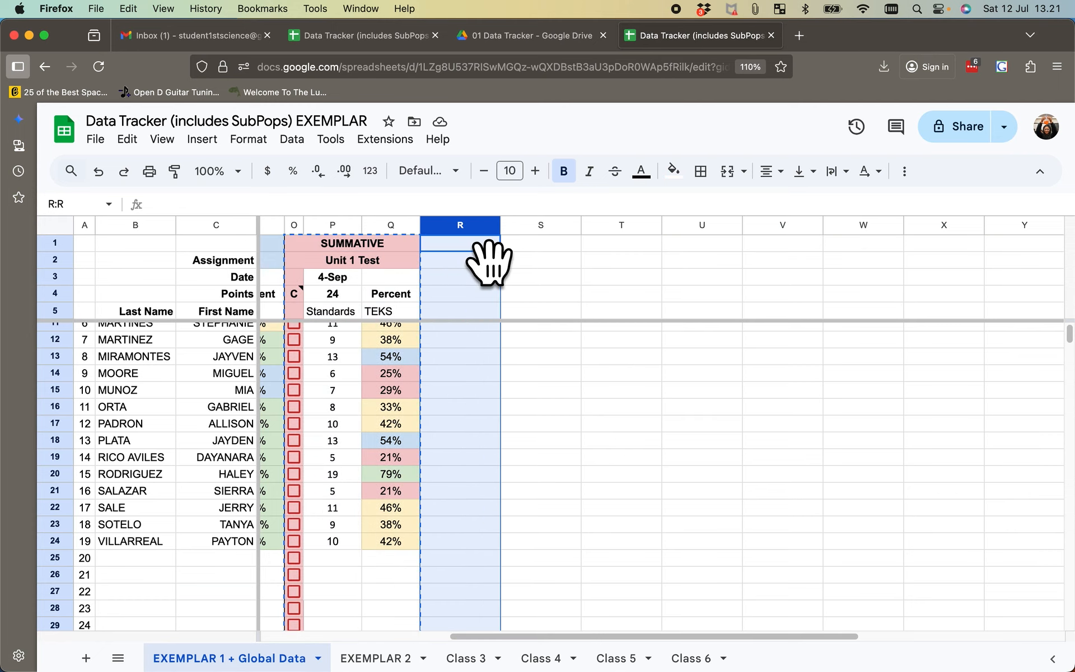
pyautogui.press('super+v')
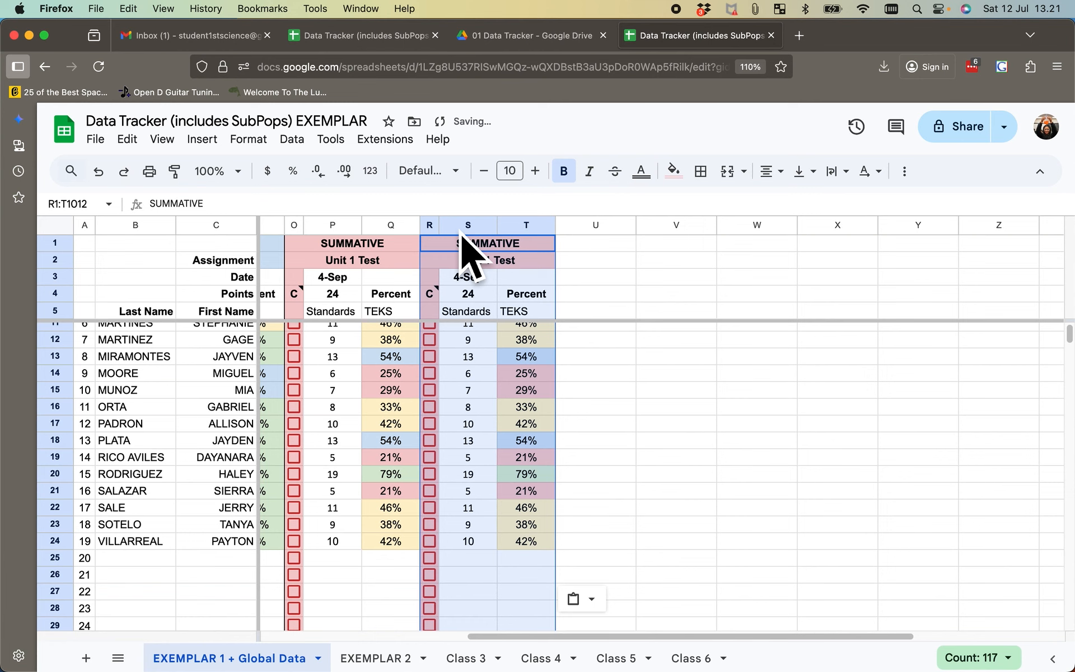
# - Duplicate the summative Unit 1 Test columns O:Q on the EXEMPLAR 2 sheet, pasting the copy starting at column R
pyautogui.click(392, 663)
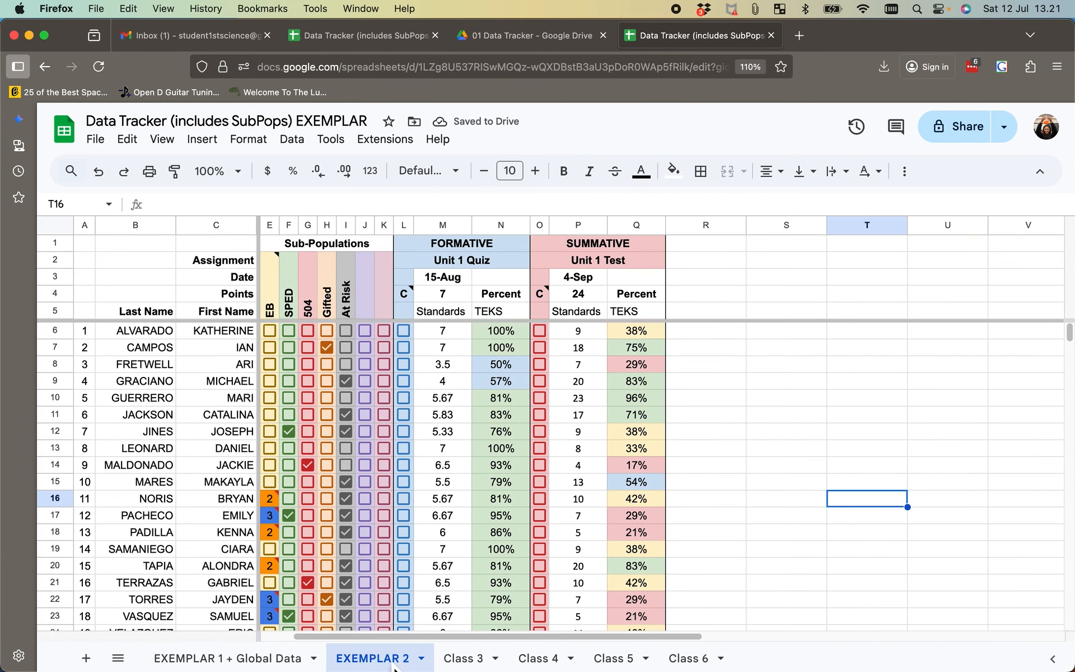
pyautogui.hscroll(5, 616, 297)
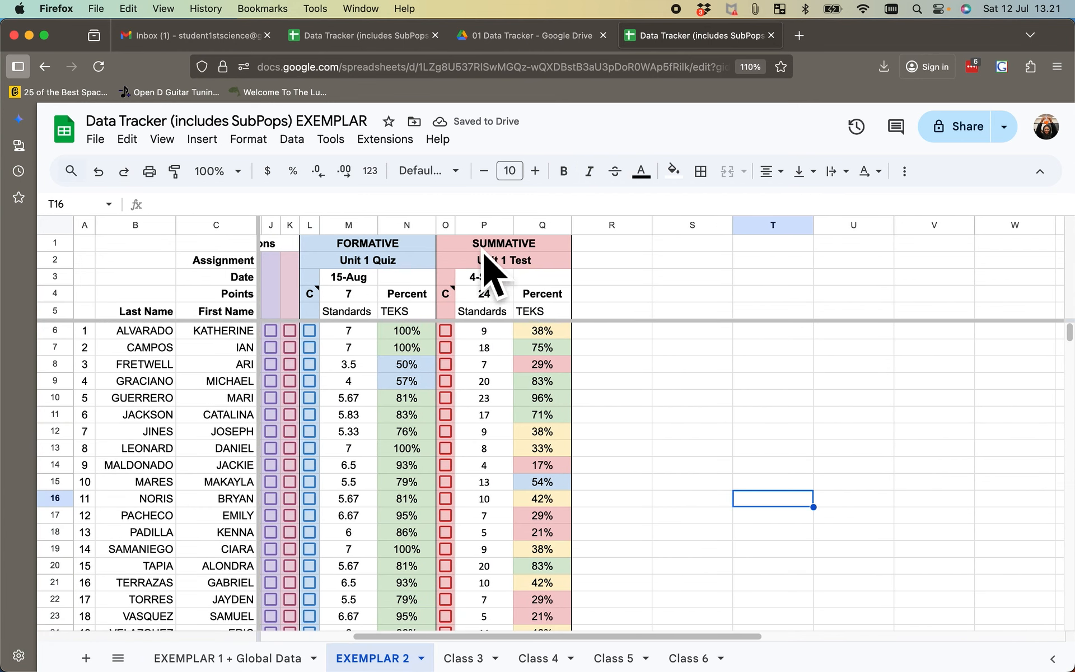
pyautogui.moveTo(451, 227); pyautogui.dragTo(563, 257)
pyautogui.press('super+c')
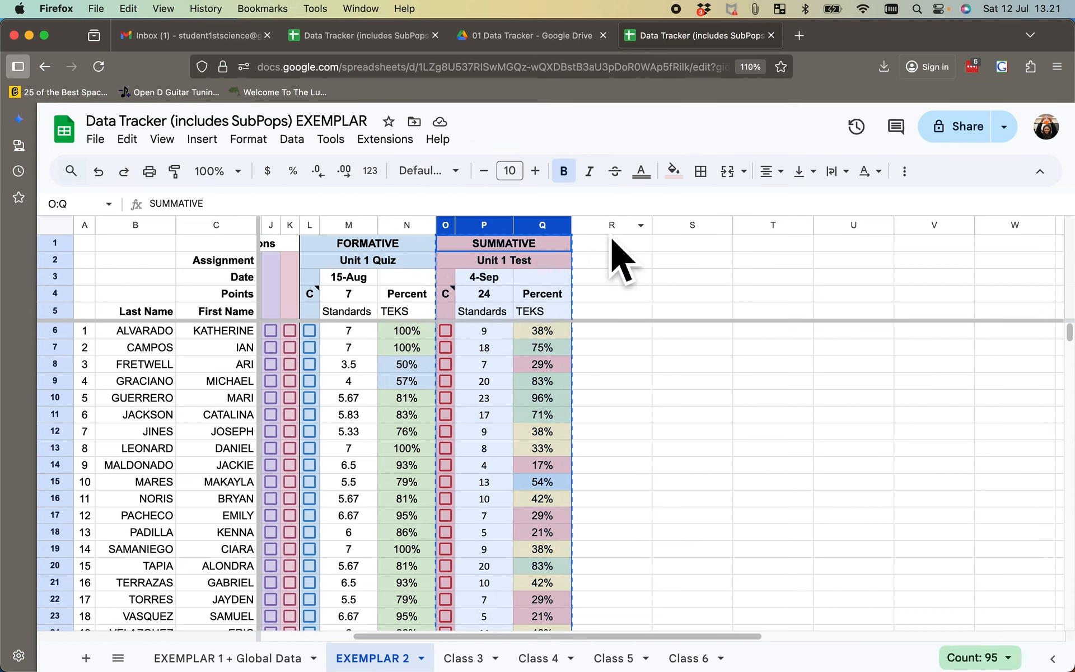
pyautogui.click(621, 230)
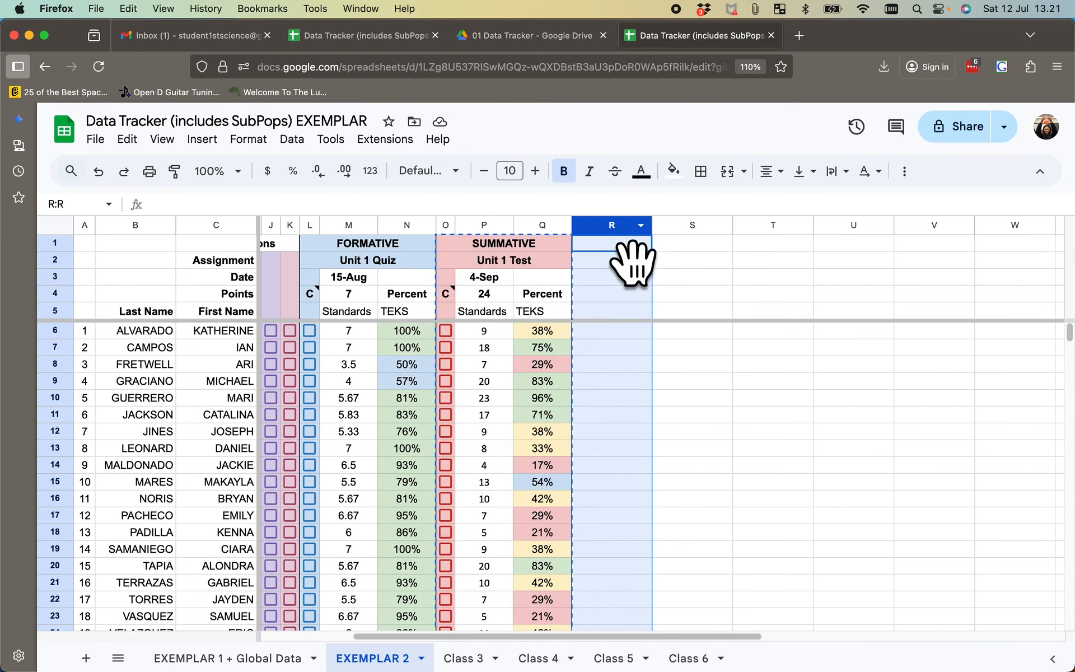
pyautogui.press('super+v')
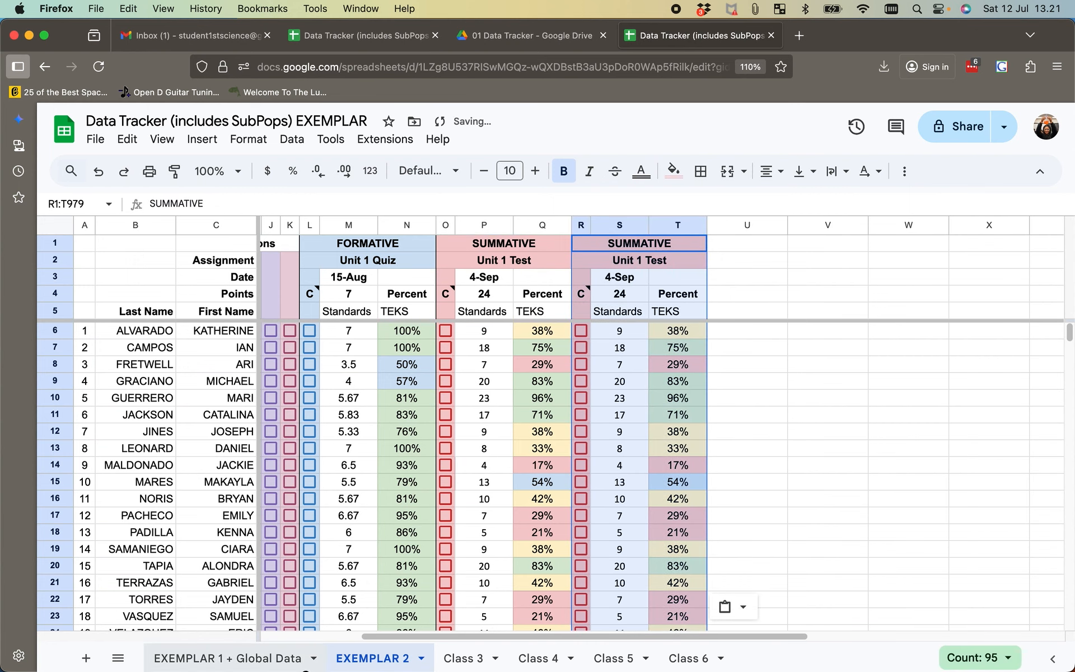
# - Rename the copied assignment in R2:T2 on the EXEMPLAR 1 + Global Data sheet as Unit 2 Test
pyautogui.click(306, 661)
pyautogui.click(500, 265)
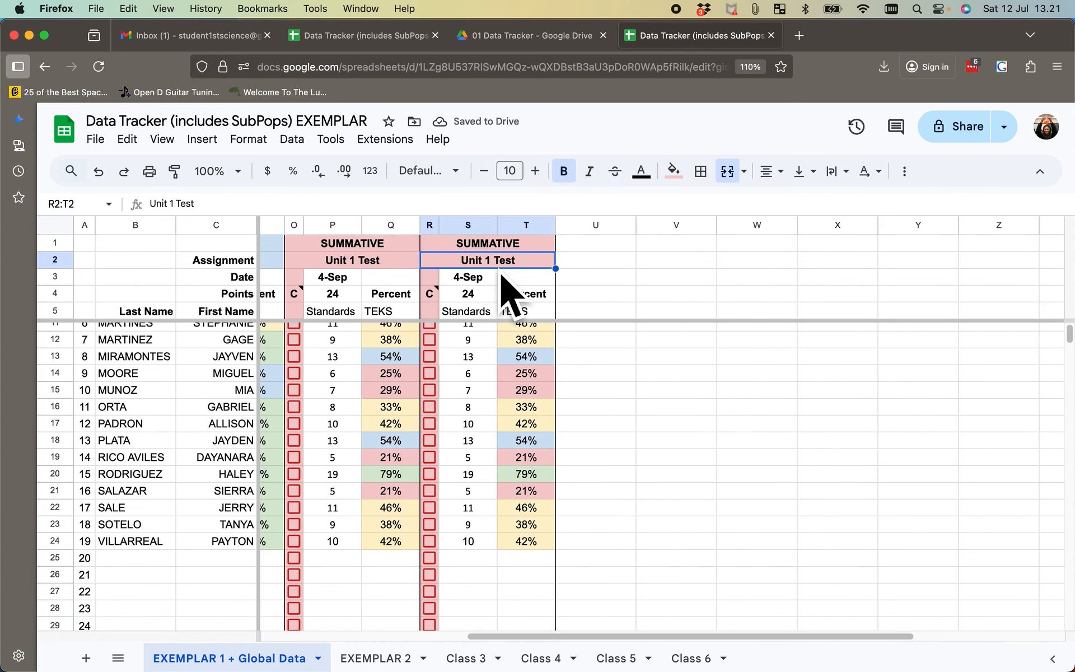
pyautogui.write('Ybut')
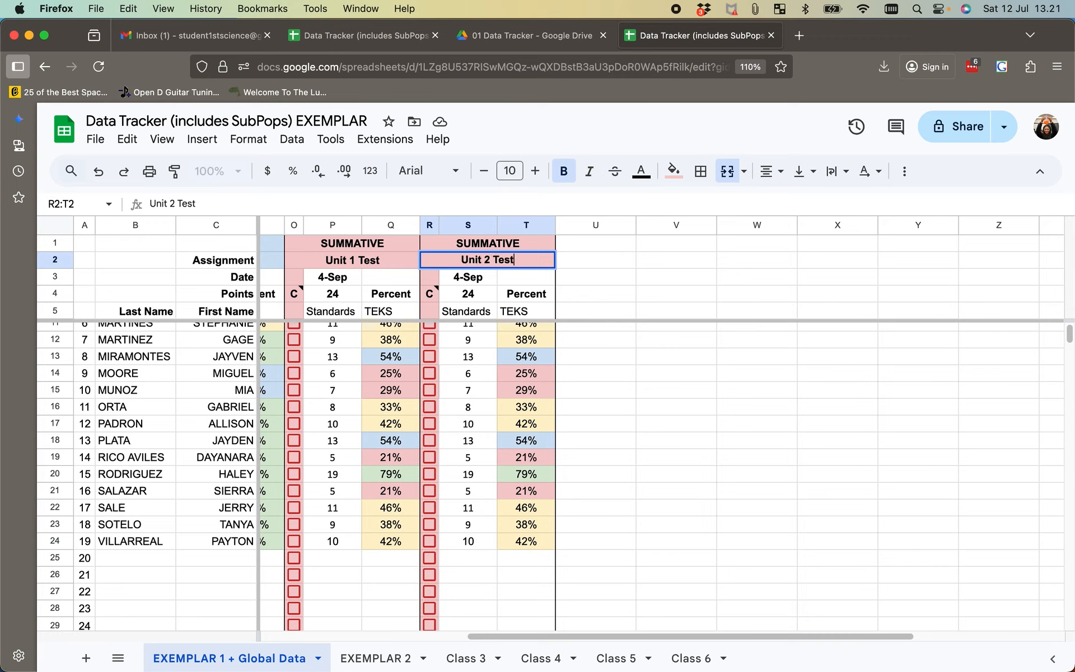
# - Set the Unit 2 Test date in S3 to 10/7/2025 and its points in S4 to 28
pyautogui.doubleClick(477, 280)
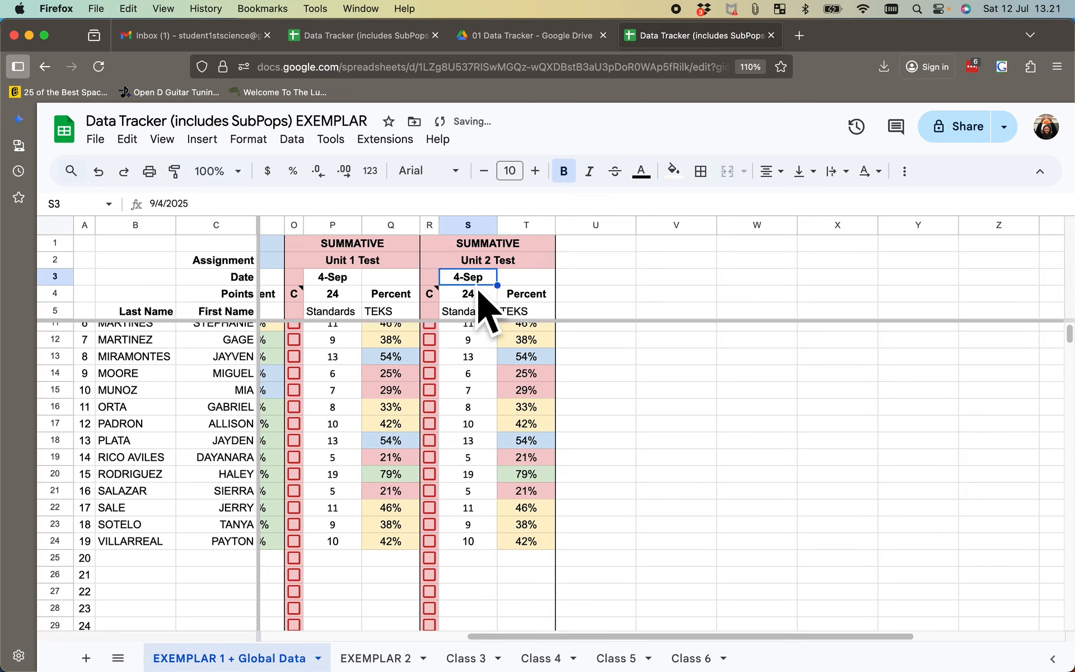
pyautogui.click(541, 301)
pyautogui.click(444, 372)
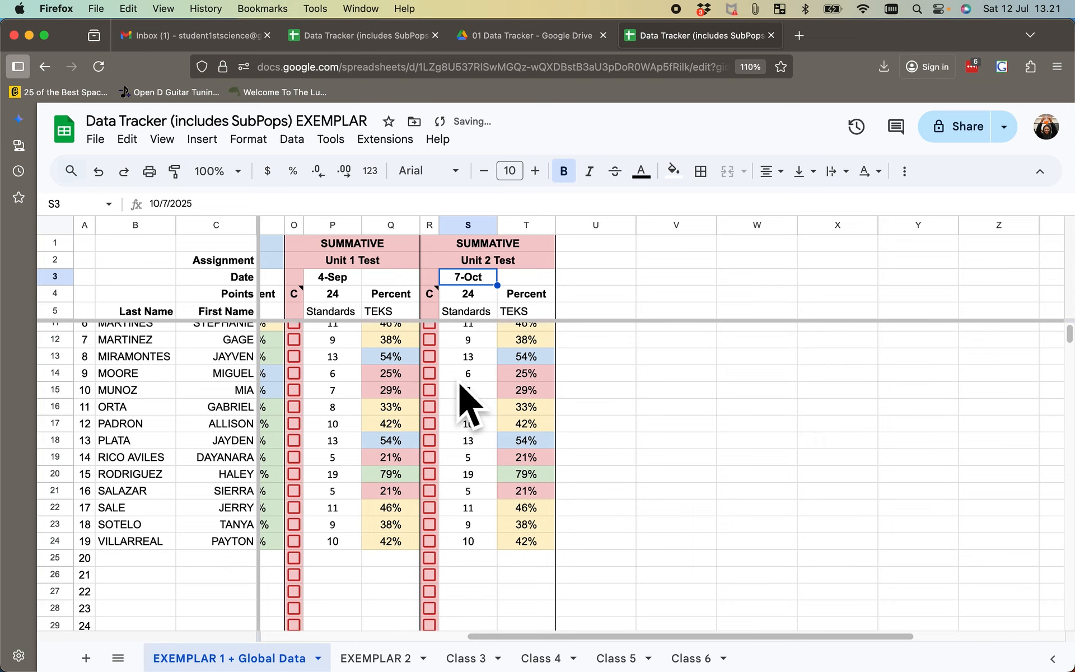
pyautogui.click(480, 305)
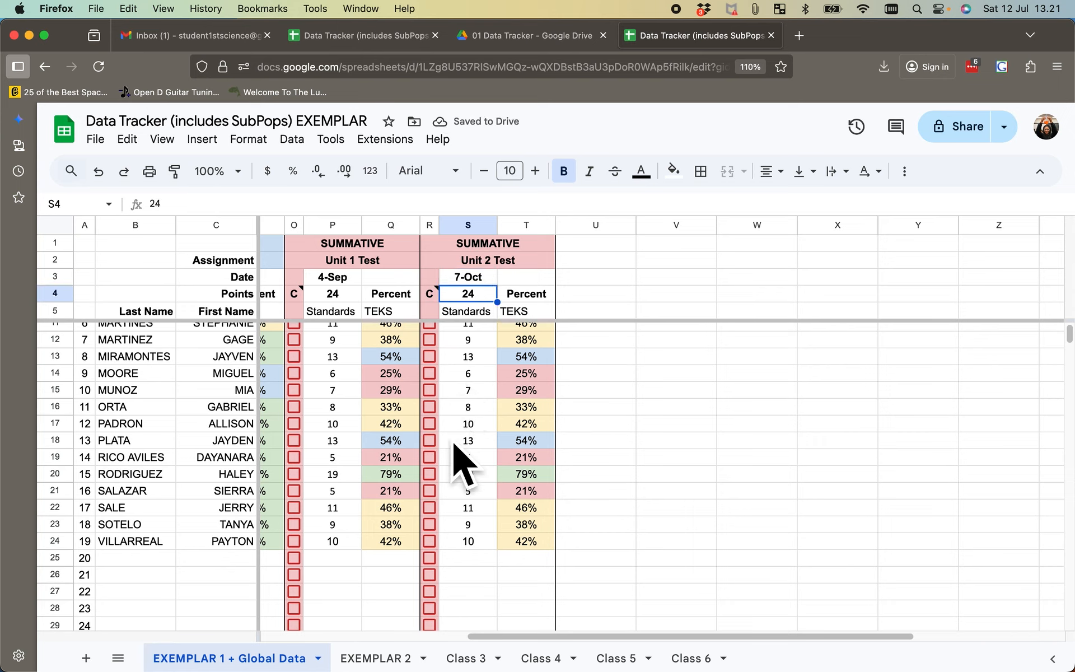
pyautogui.write('28')
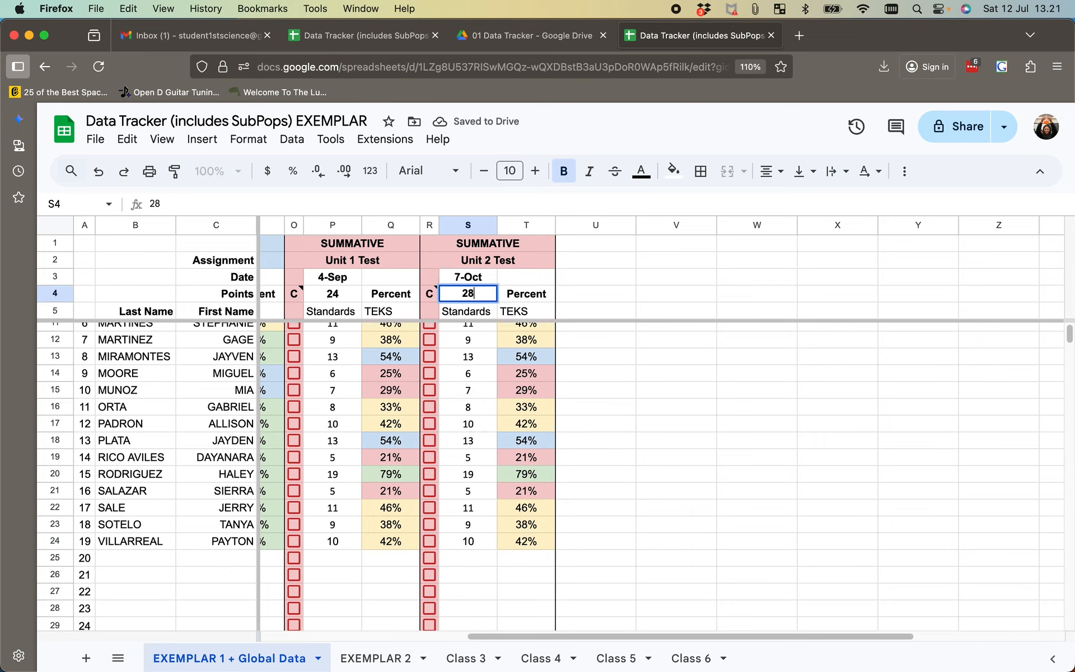
pyautogui.press('Return')
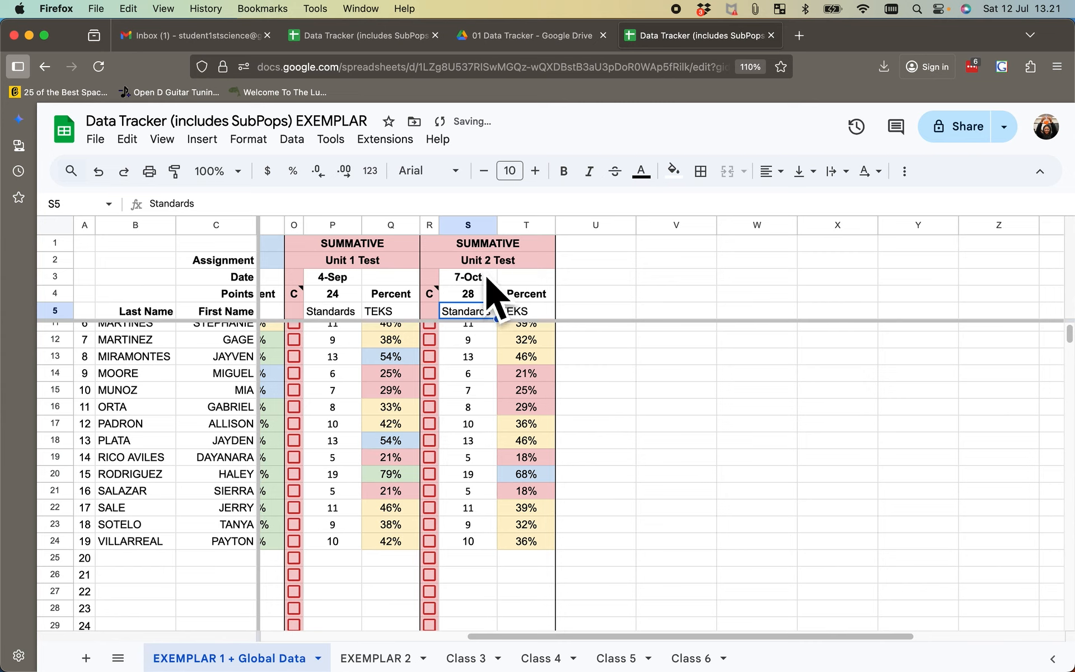
# - Copy the Unit 2 Test header cells R2:T4 from EXEMPLAR 1 + Global Data to the same cells on EXEMPLAR 2
pyautogui.moveTo(485, 260); pyautogui.dragTo(502, 302)
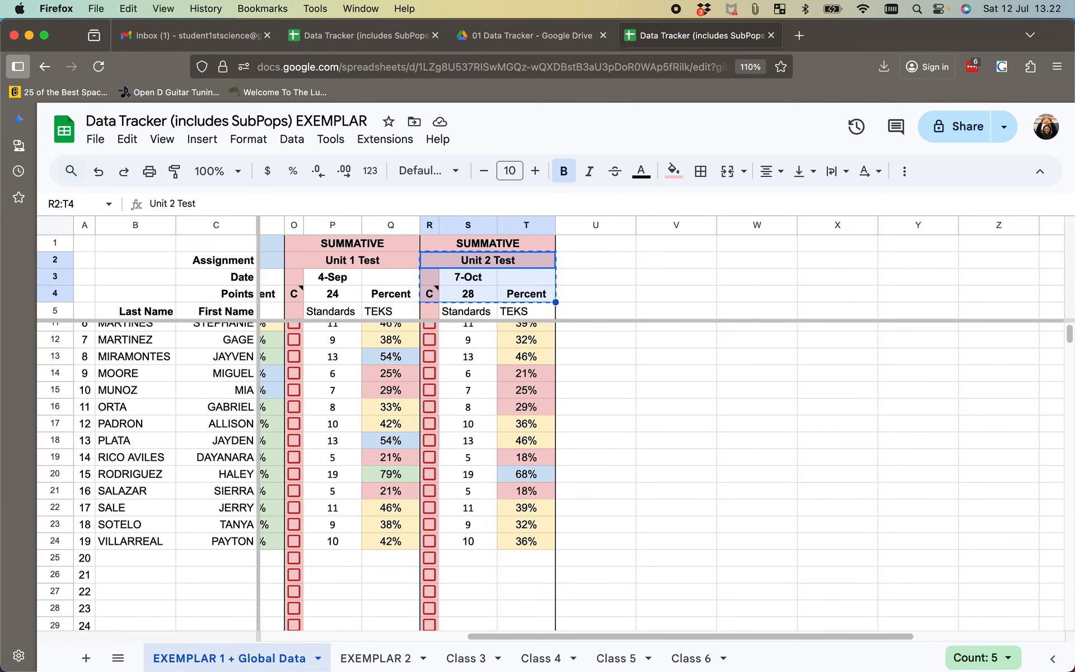
pyautogui.click(376, 658)
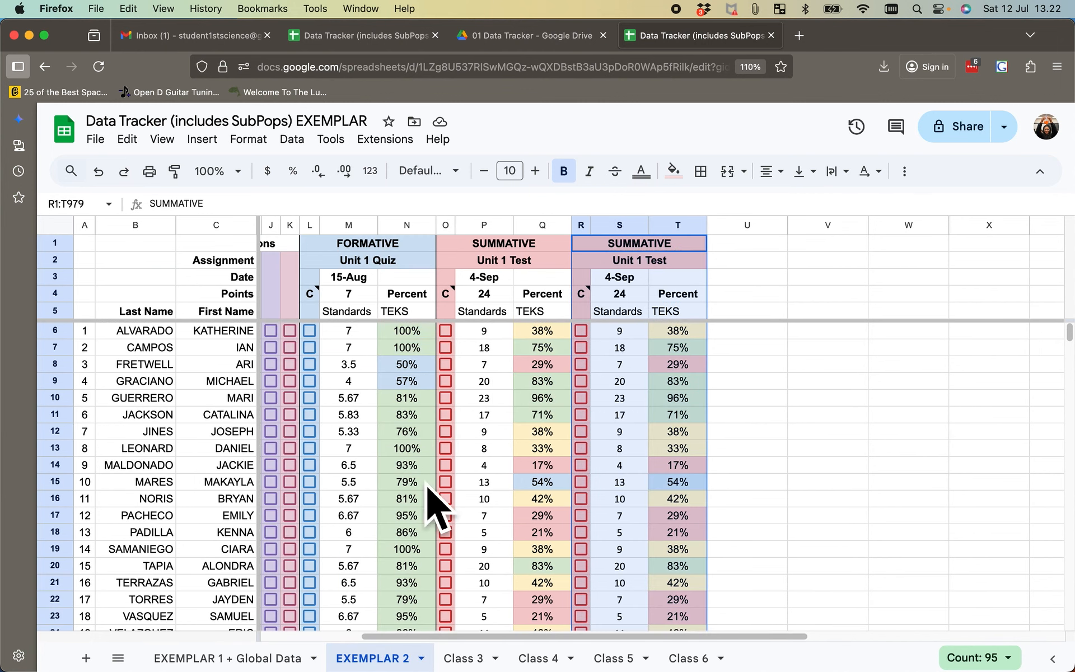
pyautogui.click(600, 268)
pyautogui.press('super+v')
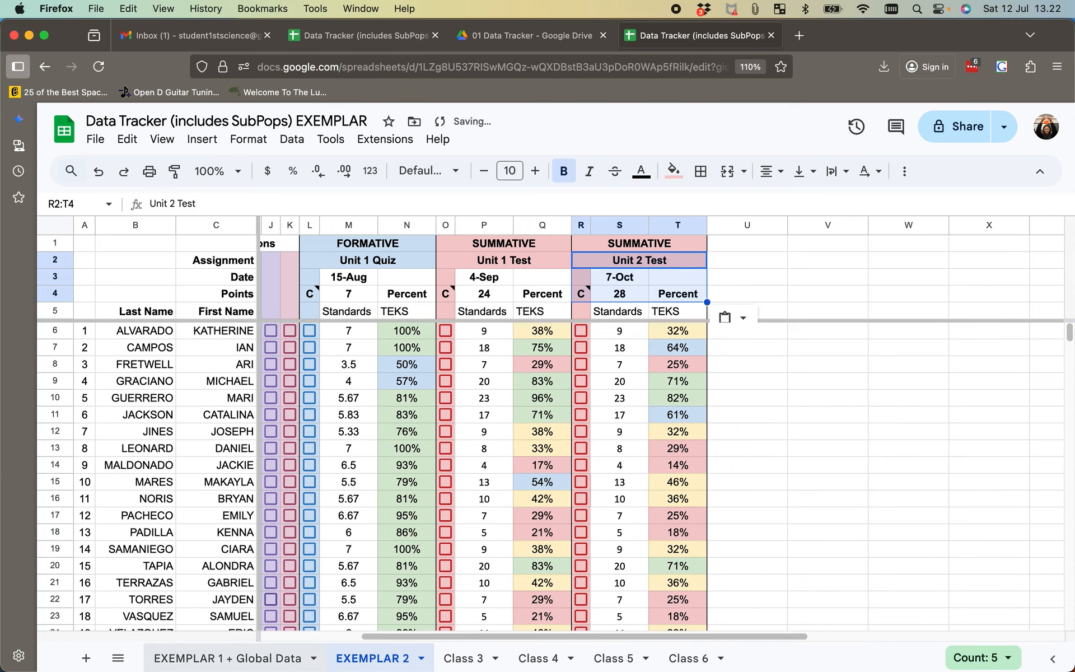
# - Compare the Unit 2 Test header, scores and percentages on the EXEMPLAR 1 + Global Data and EXEMPLAR 2 sheets
pyautogui.click(257, 655)
pyautogui.hscroll(5, 496, 448)
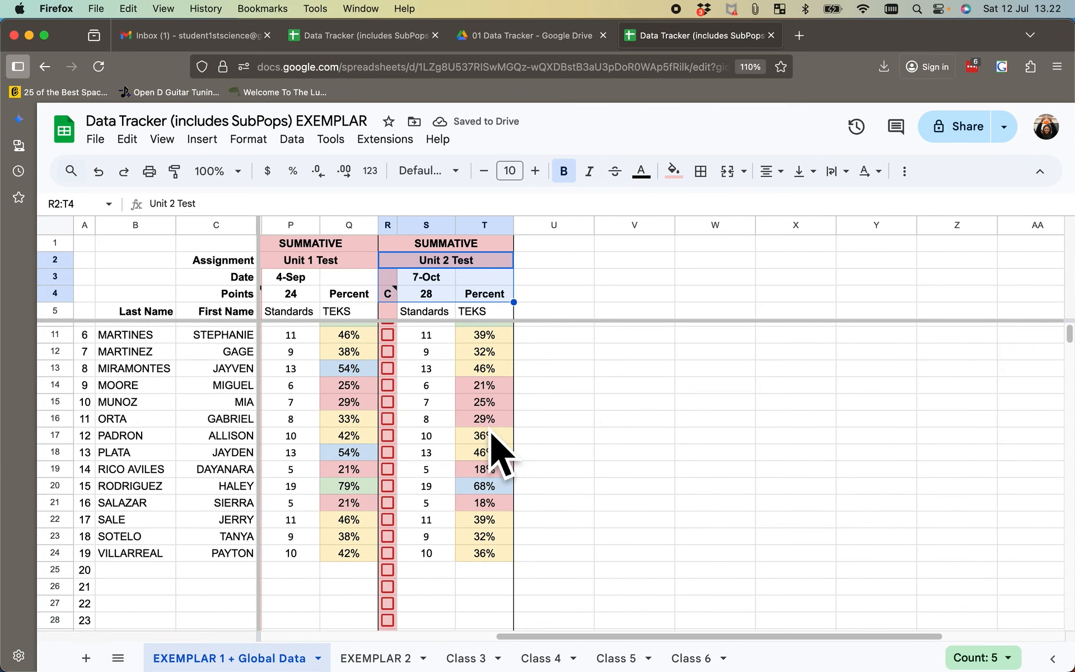
pyautogui.scroll(2, 500, 454)
pyautogui.hscroll(2, 500, 454)
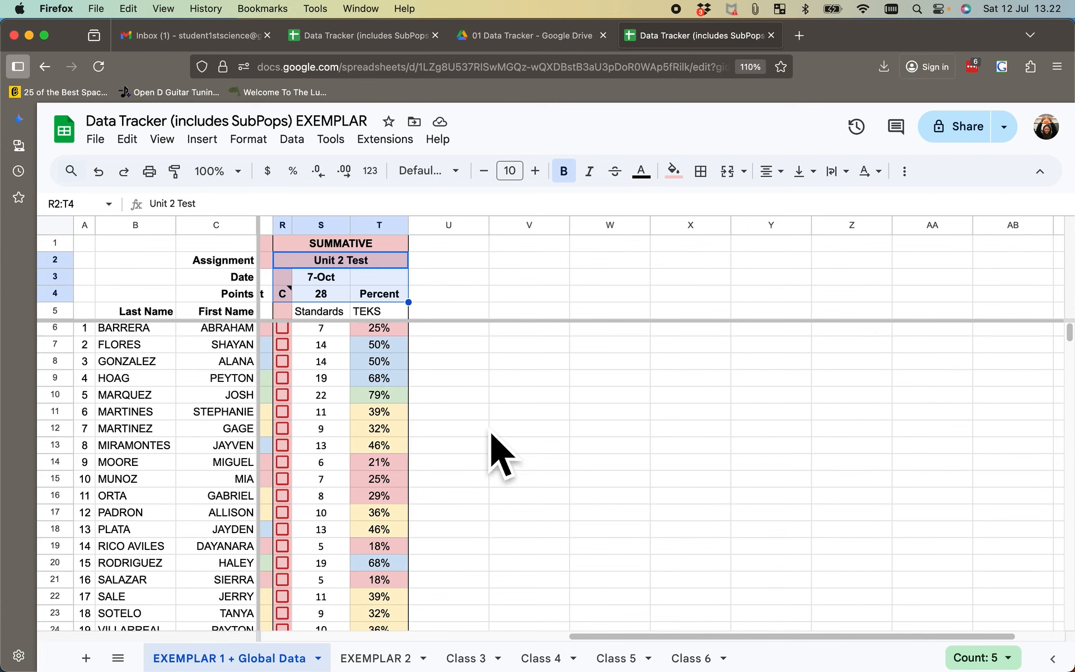
pyautogui.scroll(-1, 500, 454)
pyautogui.hscroll(-2, 500, 454)
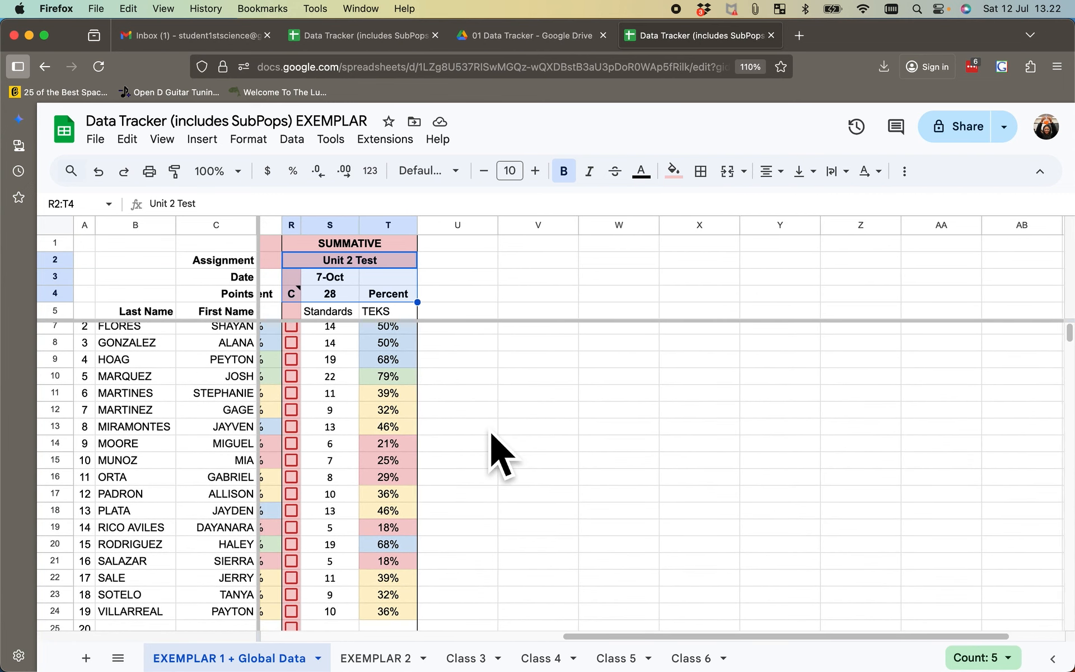
pyautogui.scroll(1, 500, 454)
pyautogui.hscroll(1, 500, 454)
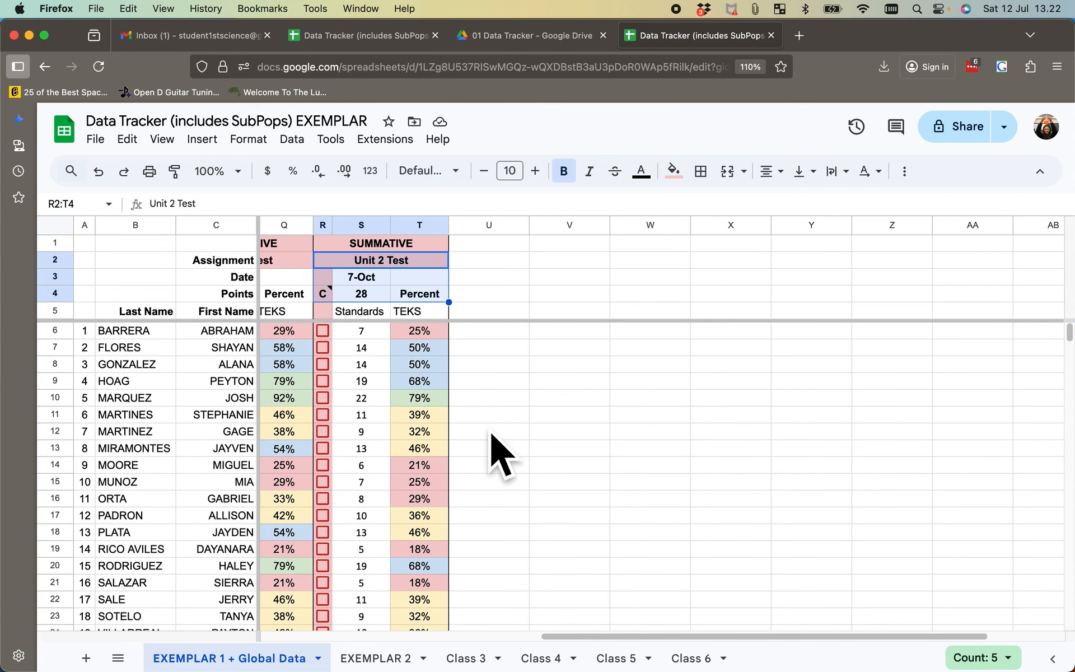
pyautogui.hscroll(-1, 545, 348)
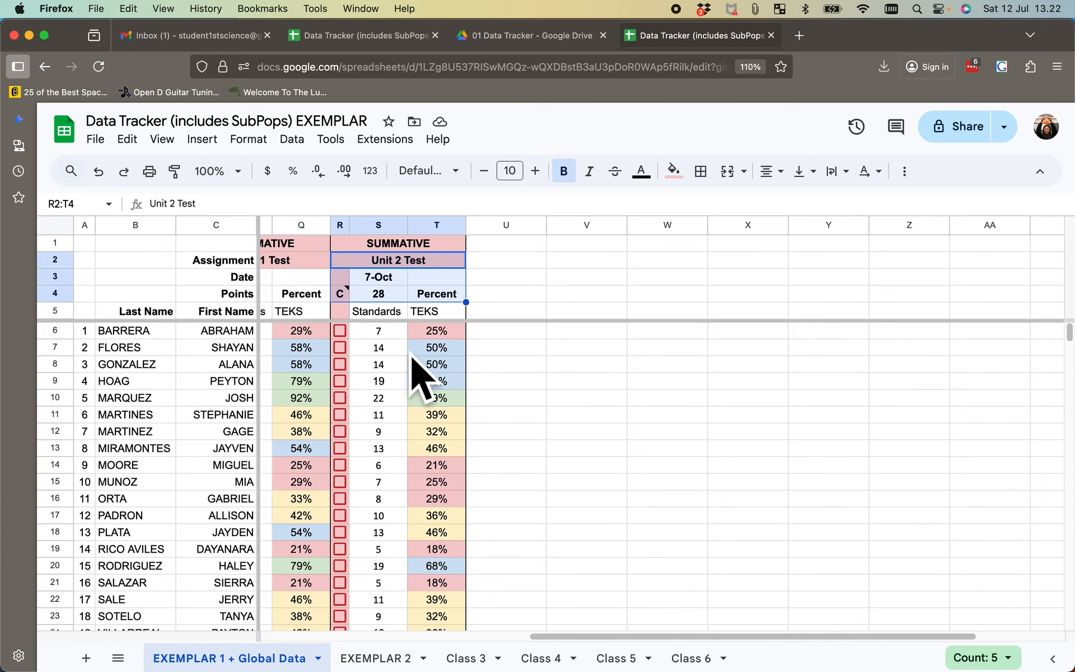
pyautogui.hscroll(-5, 428, 372)
pyautogui.scroll(-1, 479, 404)
pyautogui.hscroll(1, 479, 404)
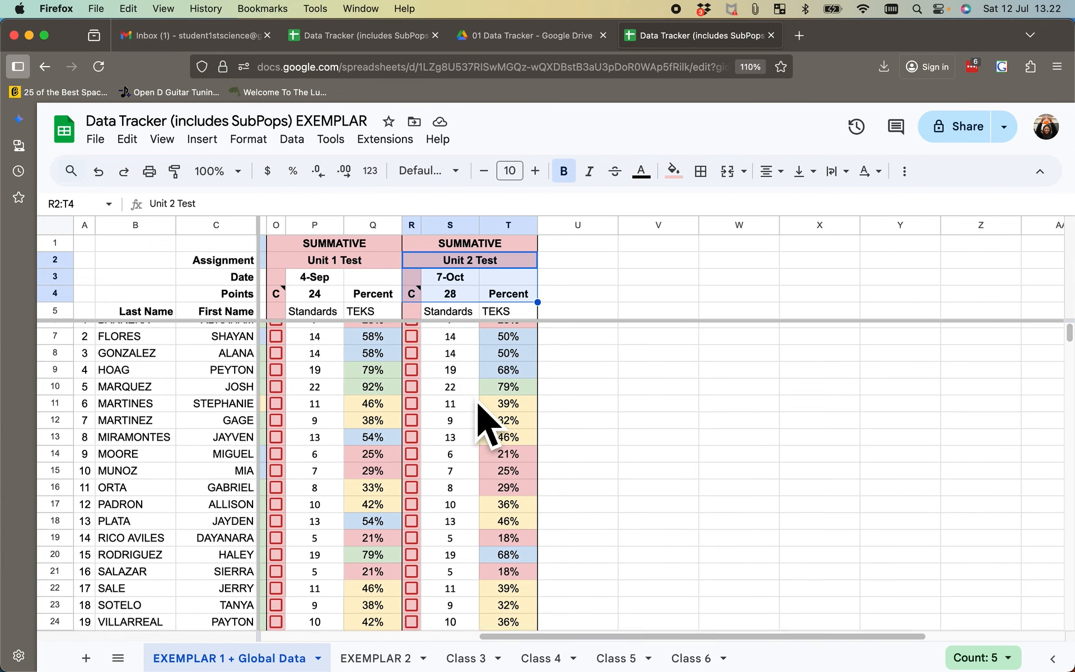
pyautogui.click(461, 298)
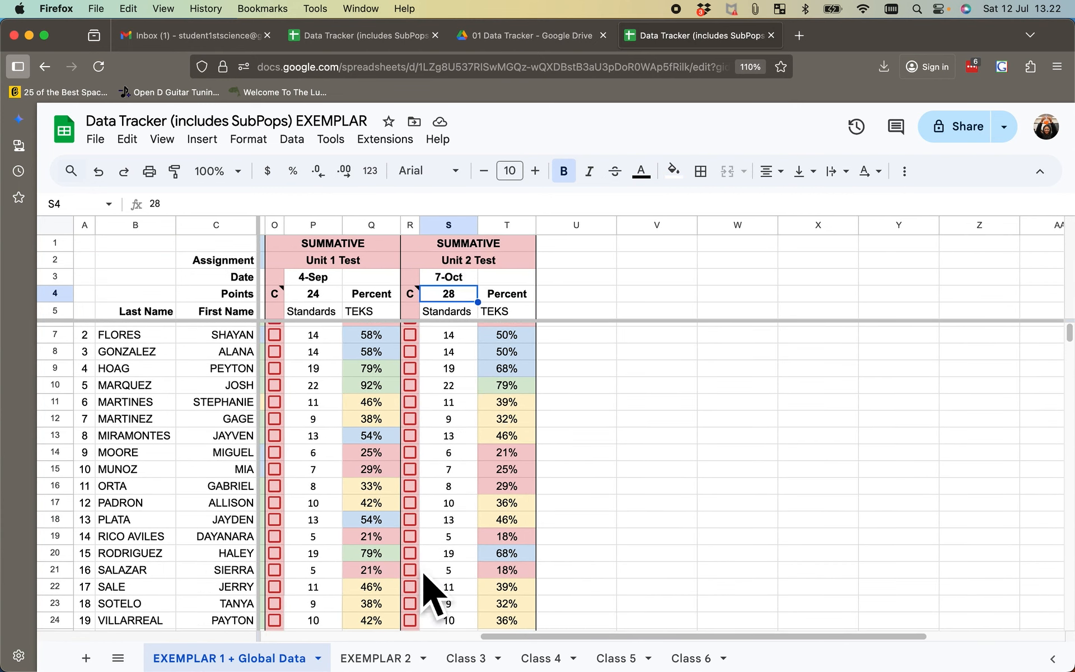
pyautogui.click(398, 665)
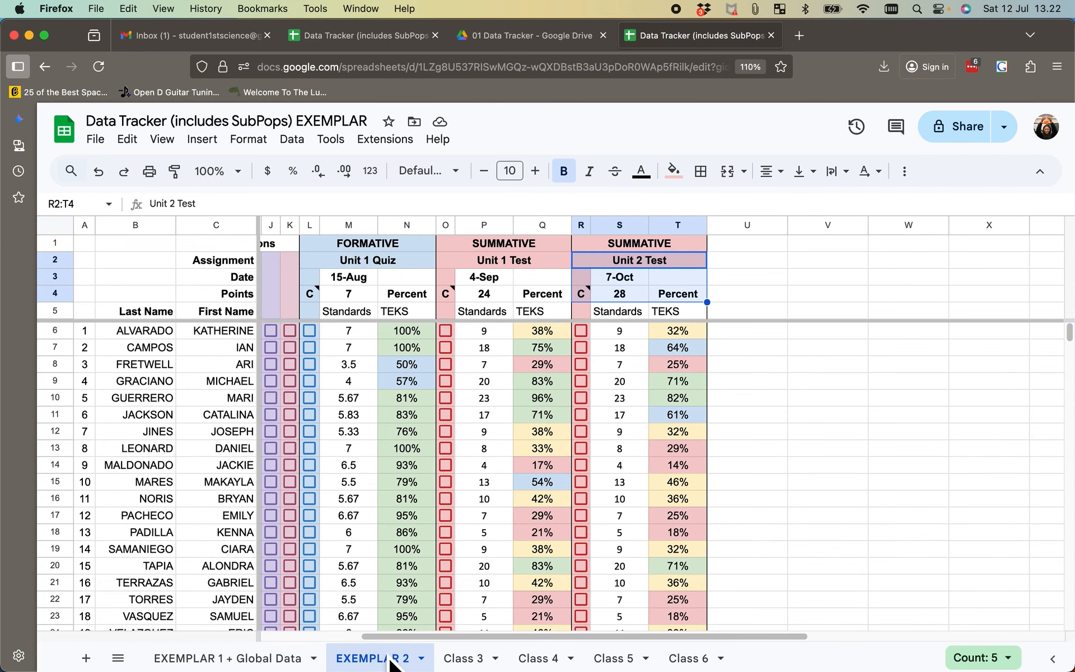
pyautogui.click(224, 658)
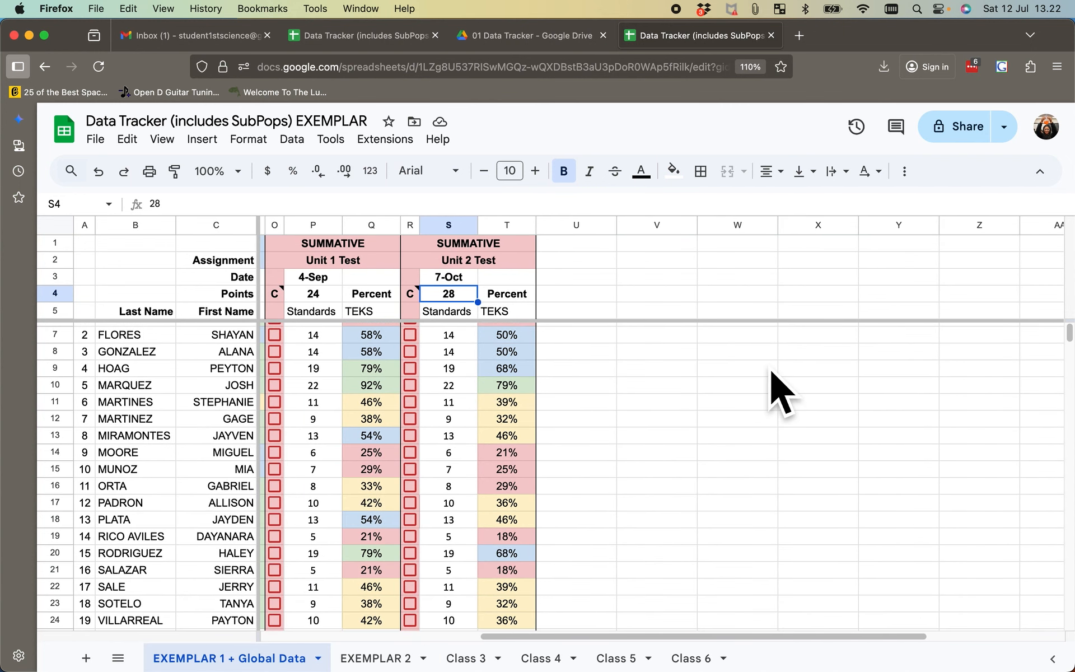
# - Review the Unit 2 Test's CLASS, GLOBAL, SPED-ALL and EB-ALL totals below the roster on EXEMPLAR 1 + Global Data
pyautogui.scroll(-1, 772, 371)
pyautogui.scroll(-6, 694, 375)
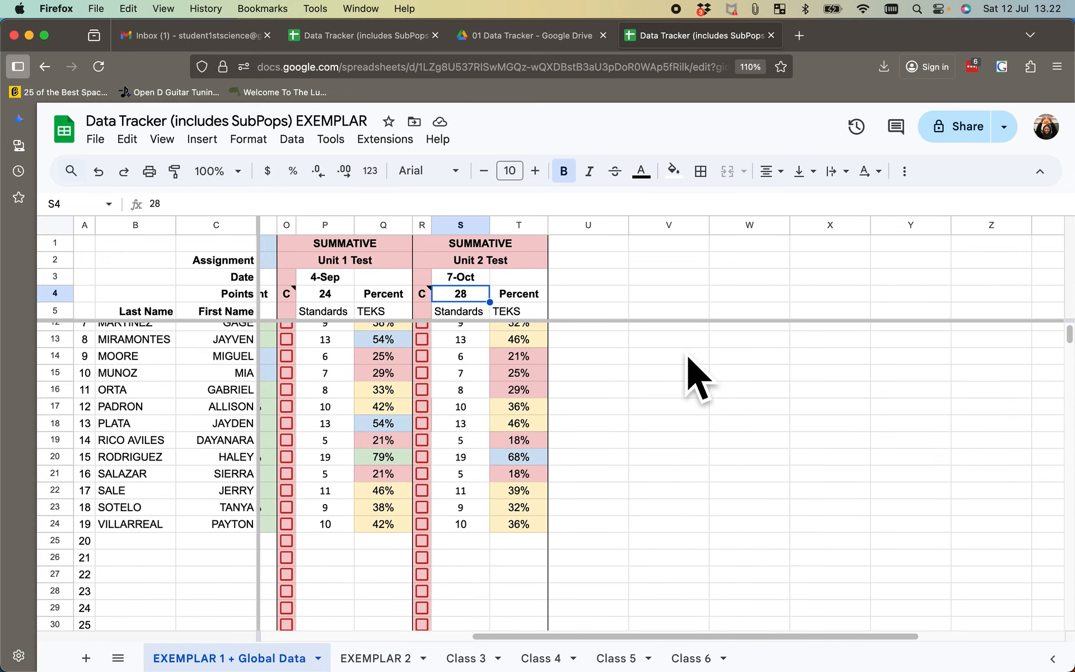
pyautogui.scroll(-2, 695, 378)
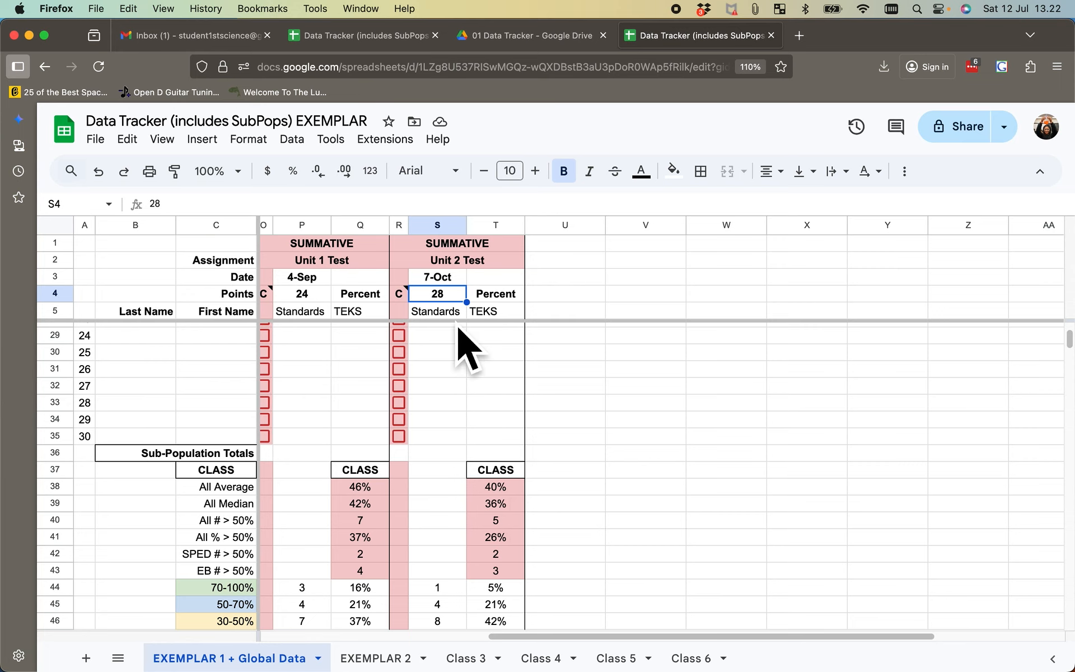
pyautogui.scroll(-4, 518, 574)
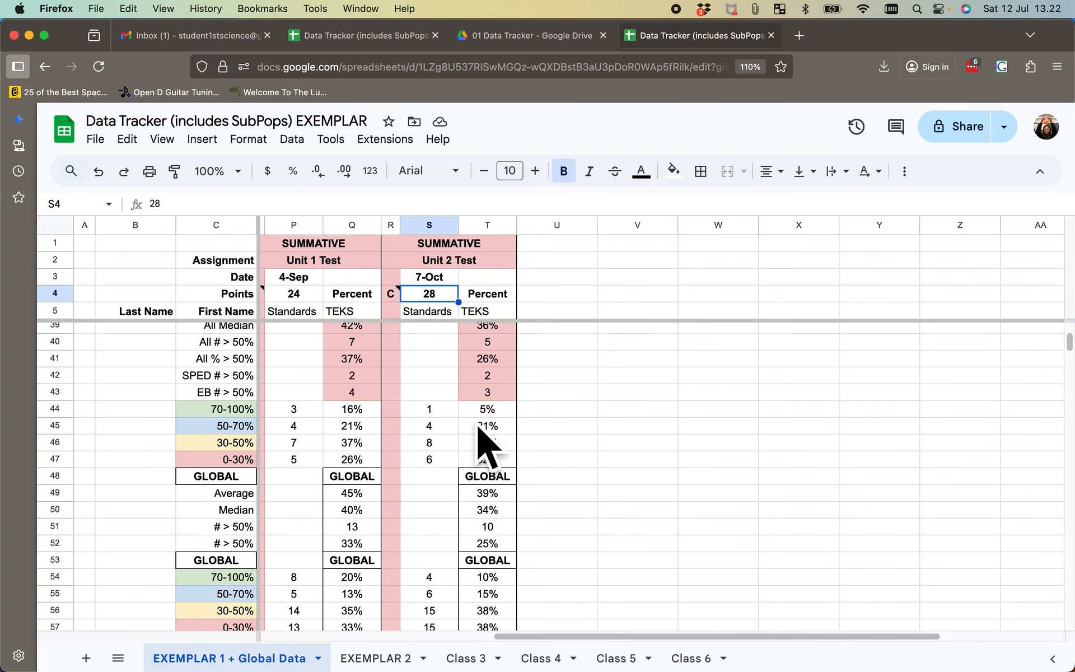
pyautogui.scroll(-2, 494, 485)
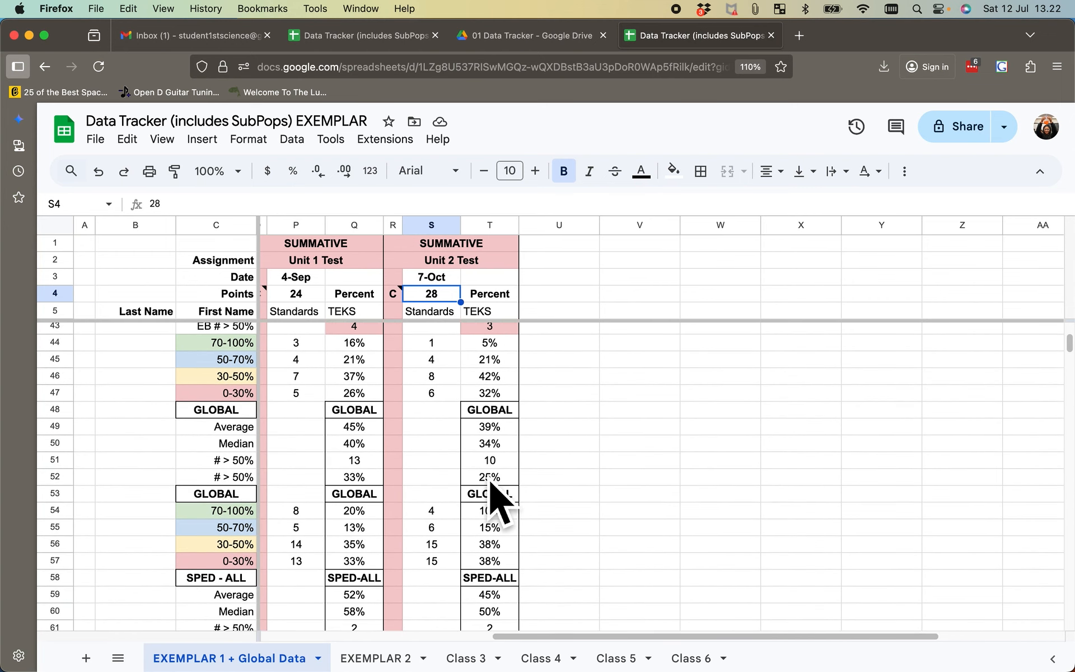
pyautogui.scroll(-3, 492, 482)
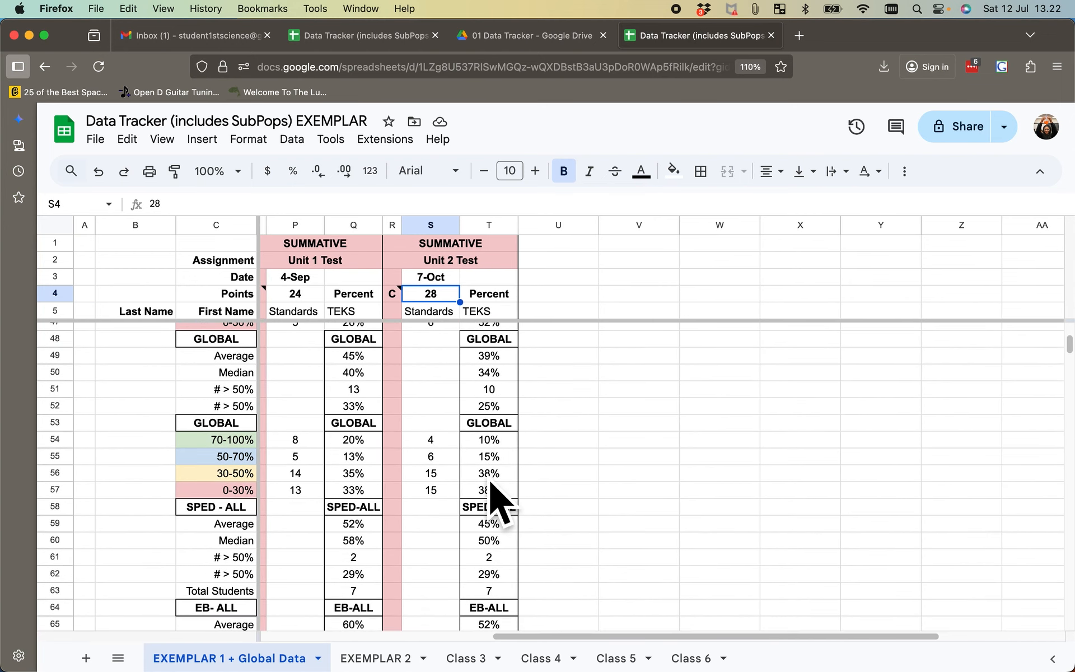
pyautogui.scroll(-1, 507, 527)
pyautogui.scroll(-2, 495, 535)
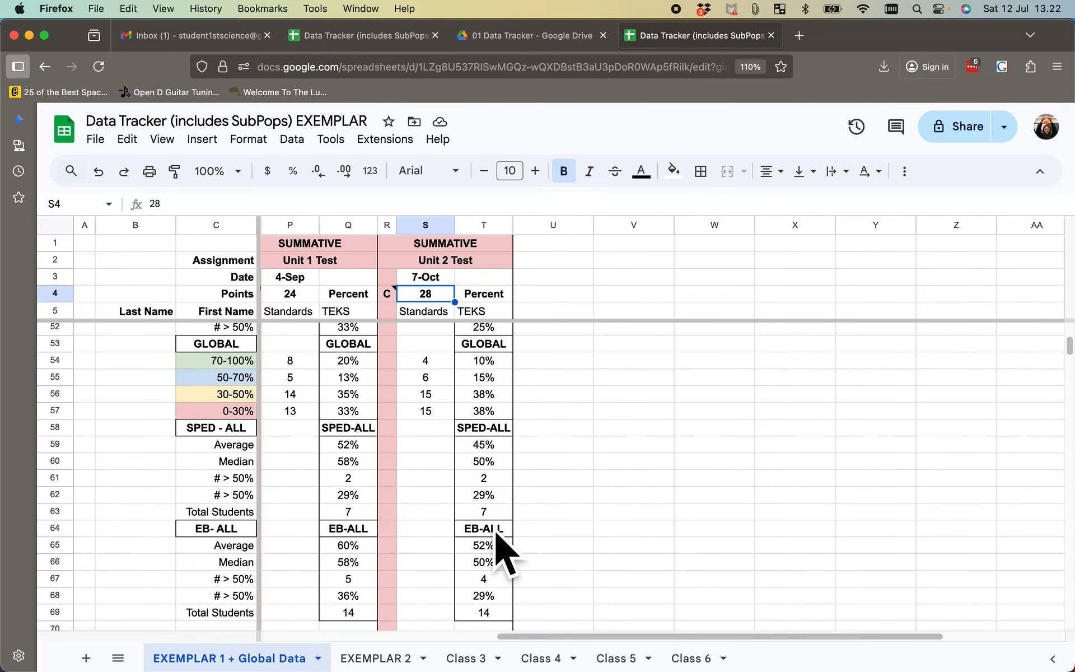
pyautogui.hscroll(1, 495, 534)
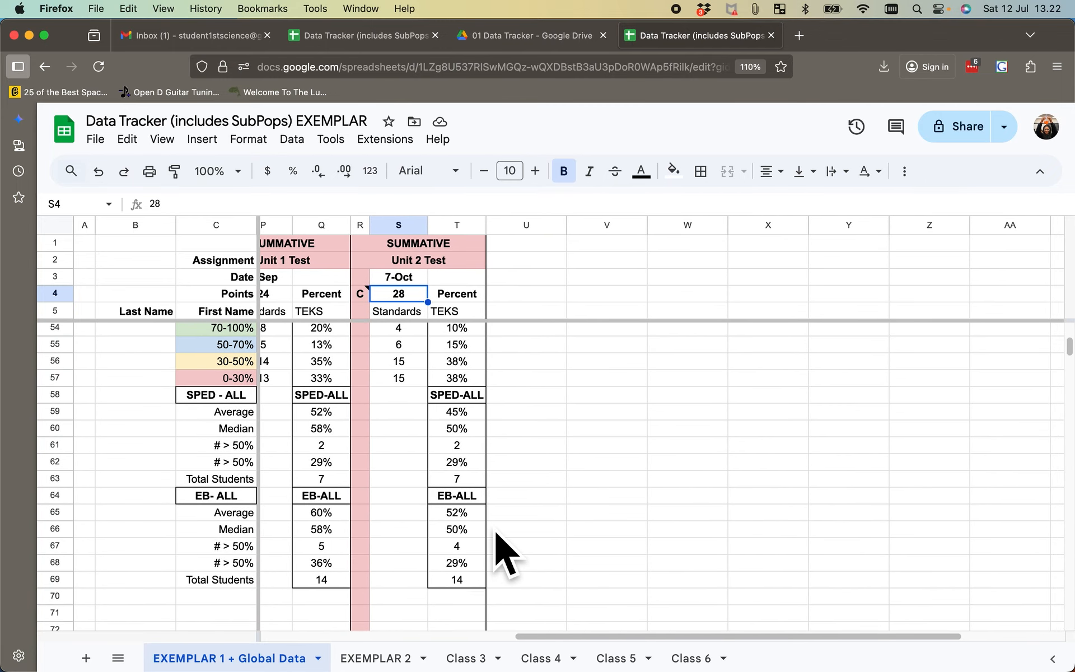
# - Check the Unit 2 Test's class totals under Sub-Population Totals on the EXEMPLAR 2 sheet
pyautogui.click(391, 665)
pyautogui.scroll(-6, 552, 415)
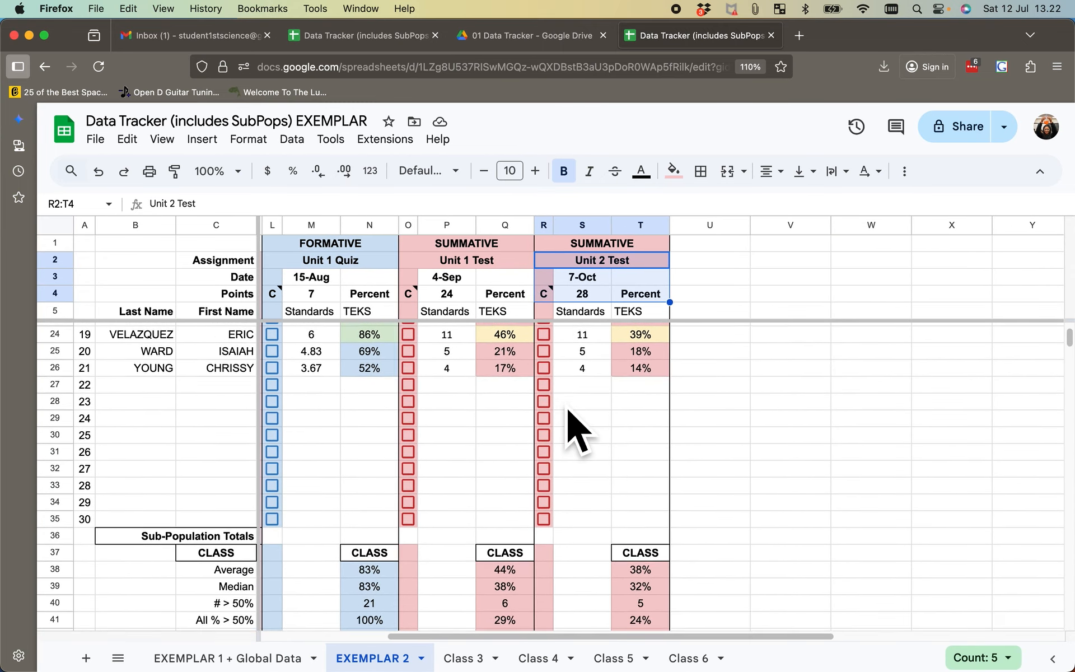
pyautogui.scroll(-5, 568, 412)
pyautogui.scroll(10, 620, 472)
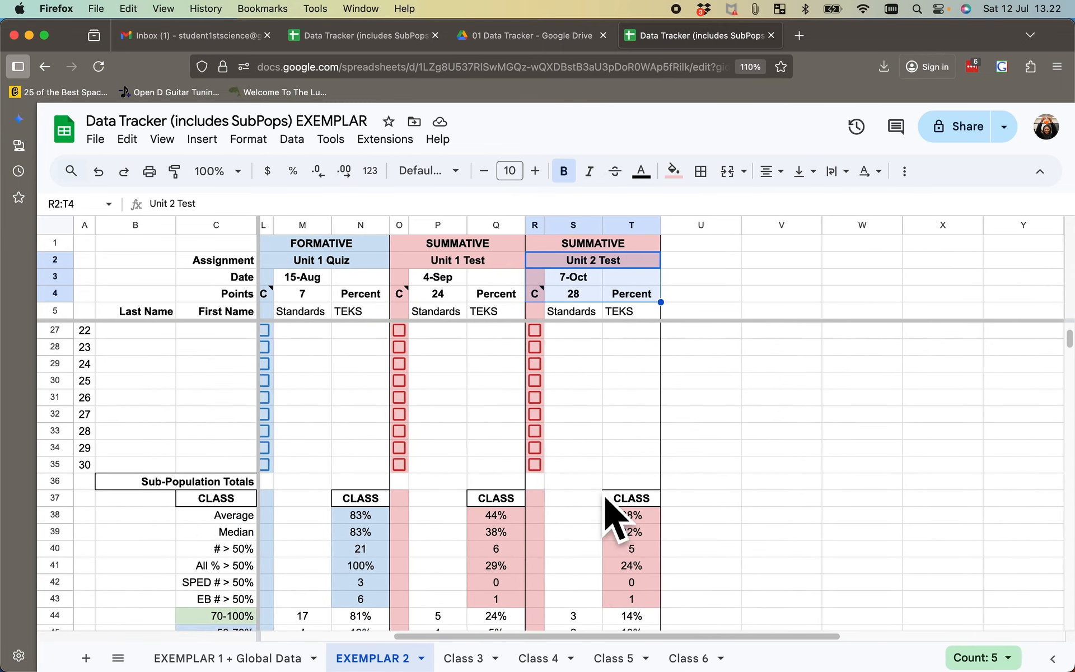
# - Return to the EXEMPLAR 1 + Global Data sheet and select the Unit 2 Test header cells R2:T4
pyautogui.click(254, 644)
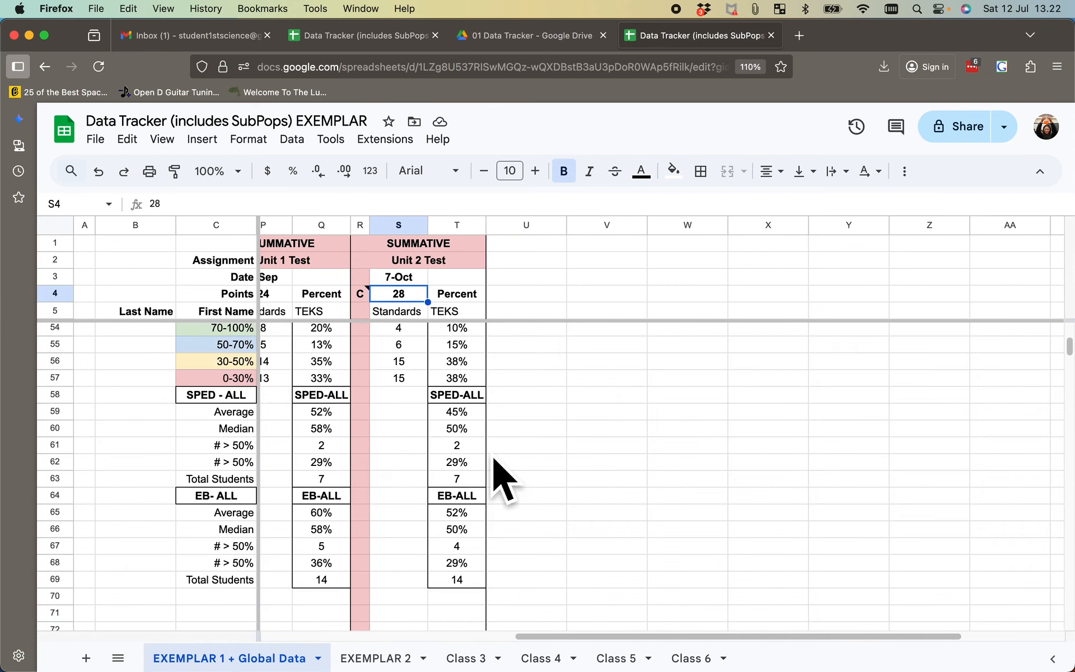
pyautogui.hscroll(-5, 492, 468)
pyautogui.scroll(15, 494, 457)
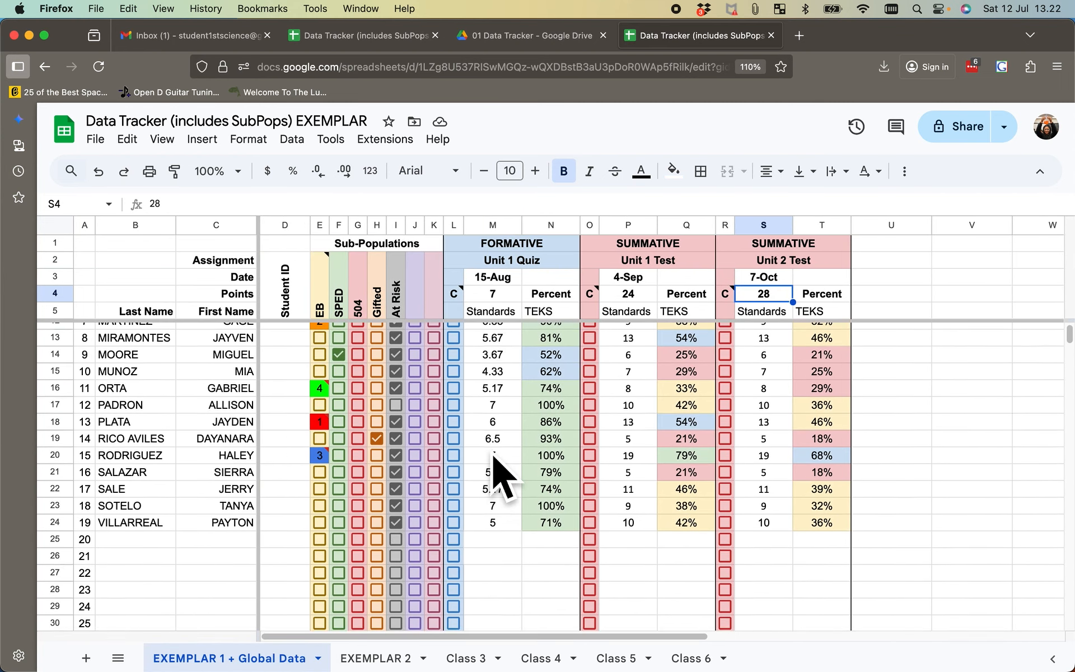
pyautogui.hscroll(2, 493, 457)
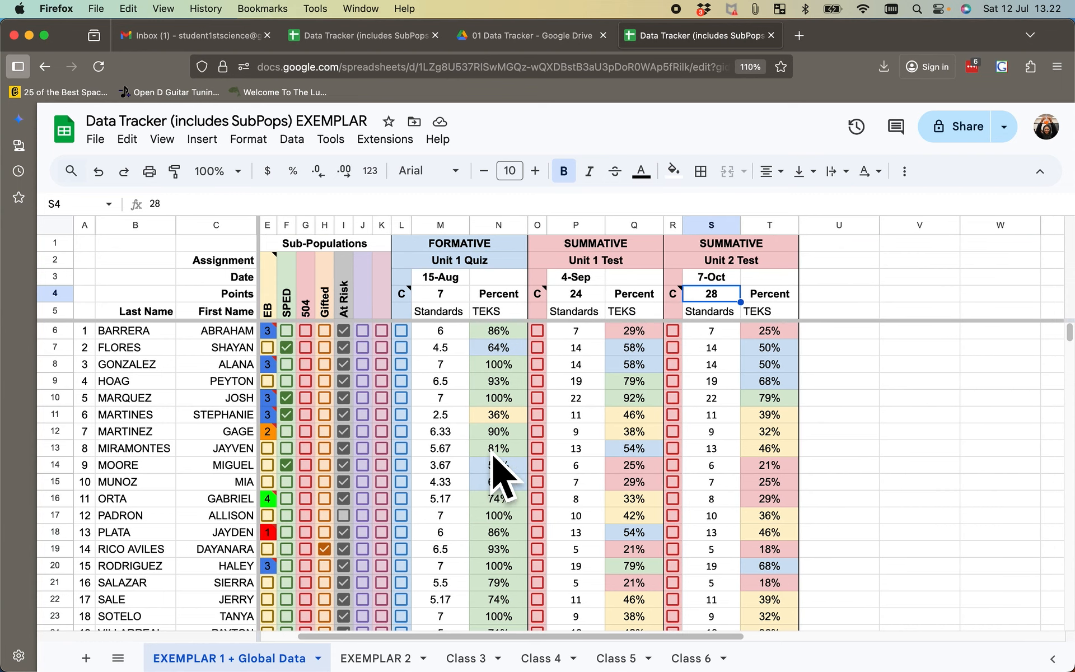
pyautogui.moveTo(728, 261); pyautogui.dragTo(713, 294)
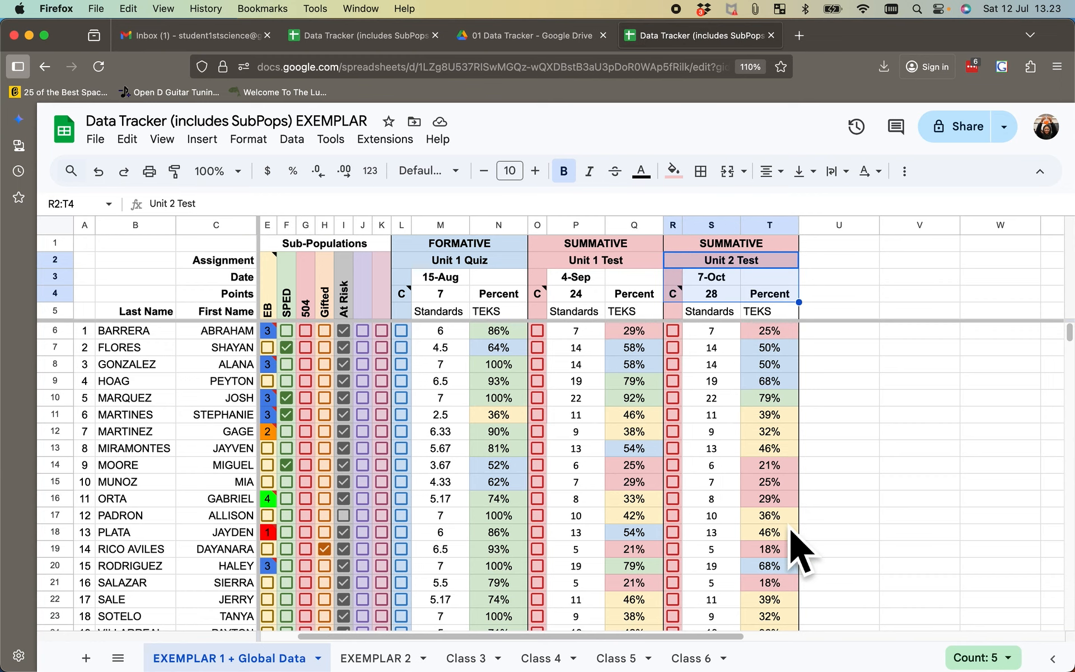
# - Look over the quiz and both unit tests' class totals, then the student results on EXEMPLAR 1 + Global Data
pyautogui.scroll(-10, 787, 526)
pyautogui.hscroll(3, 772, 526)
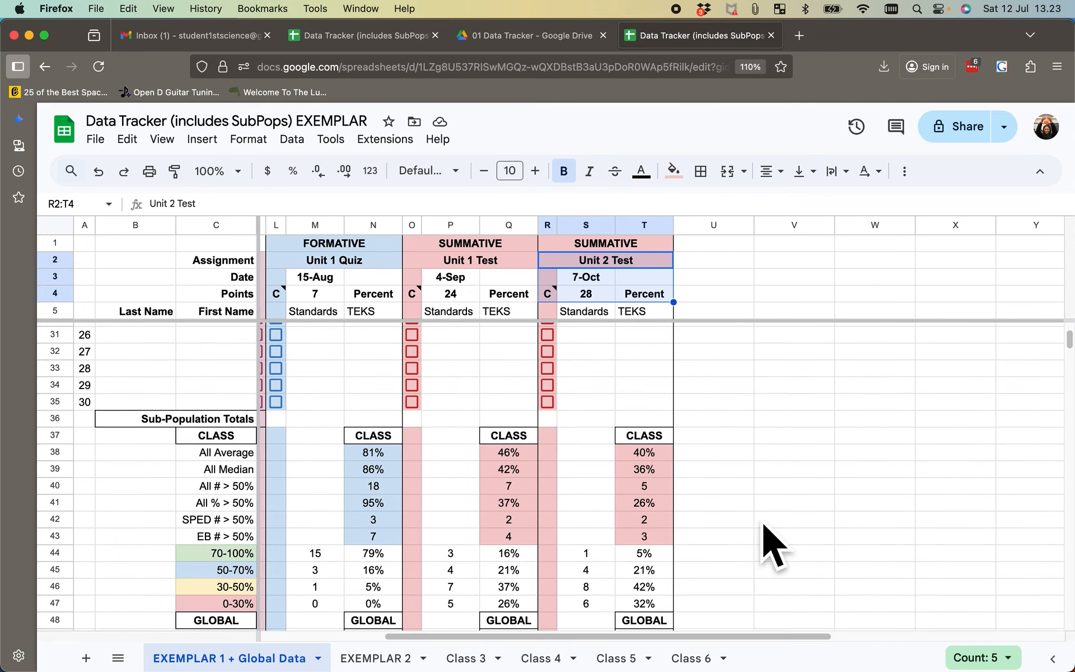
pyautogui.scroll(-1, 770, 546)
pyautogui.hscroll(1, 762, 538)
pyautogui.scroll(2, 753, 532)
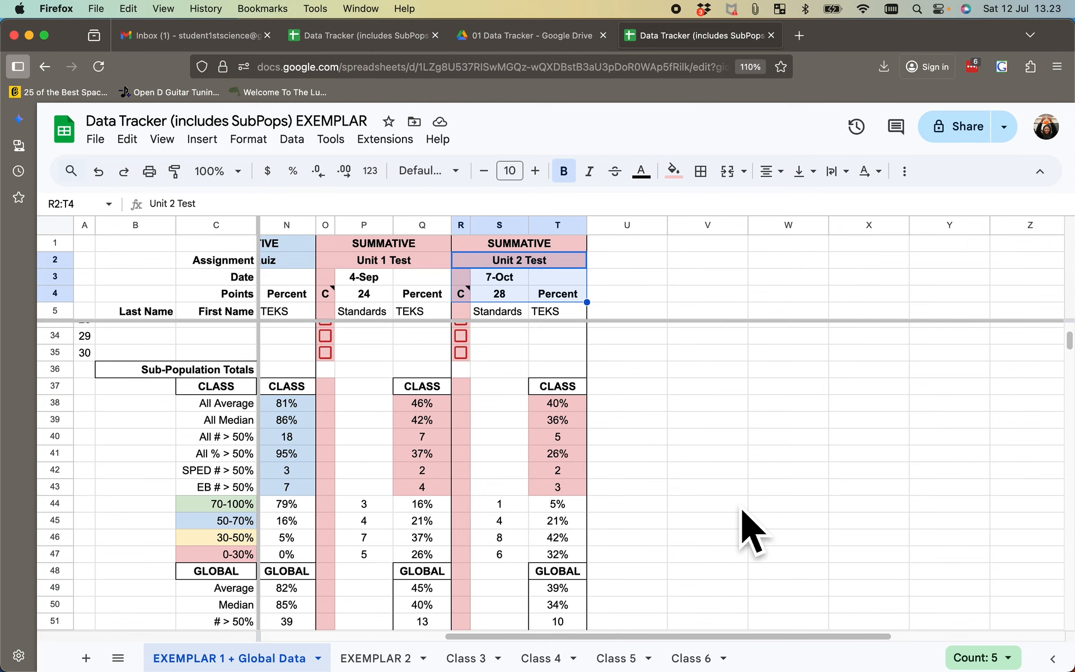
pyautogui.hscroll(-4, 742, 511)
pyautogui.scroll(10, 742, 511)
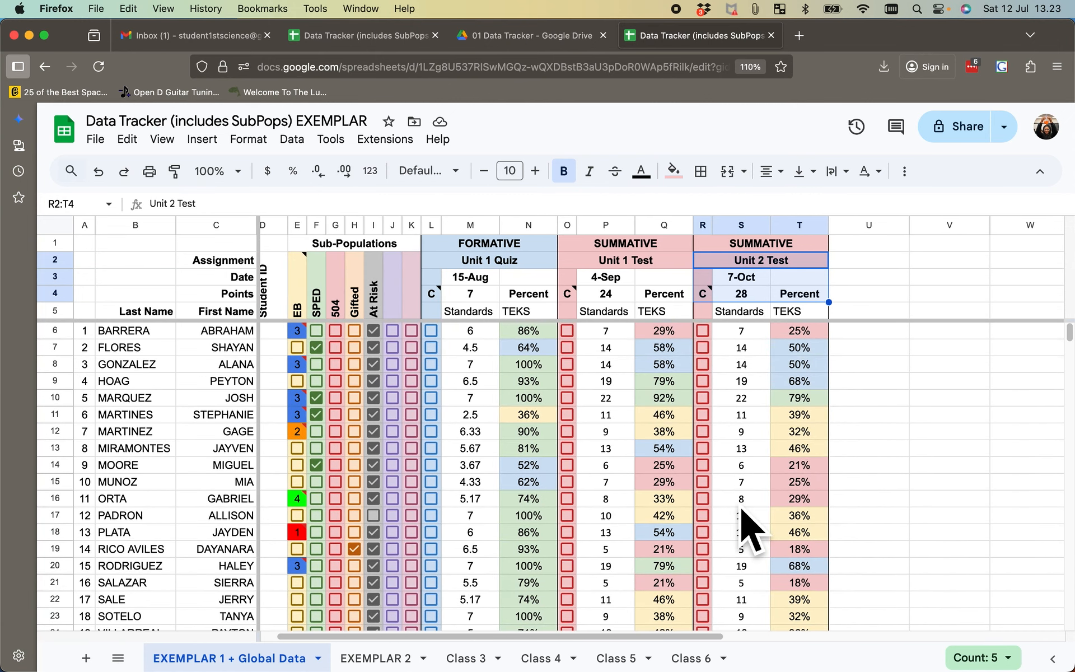
pyautogui.hscroll(2, 747, 524)
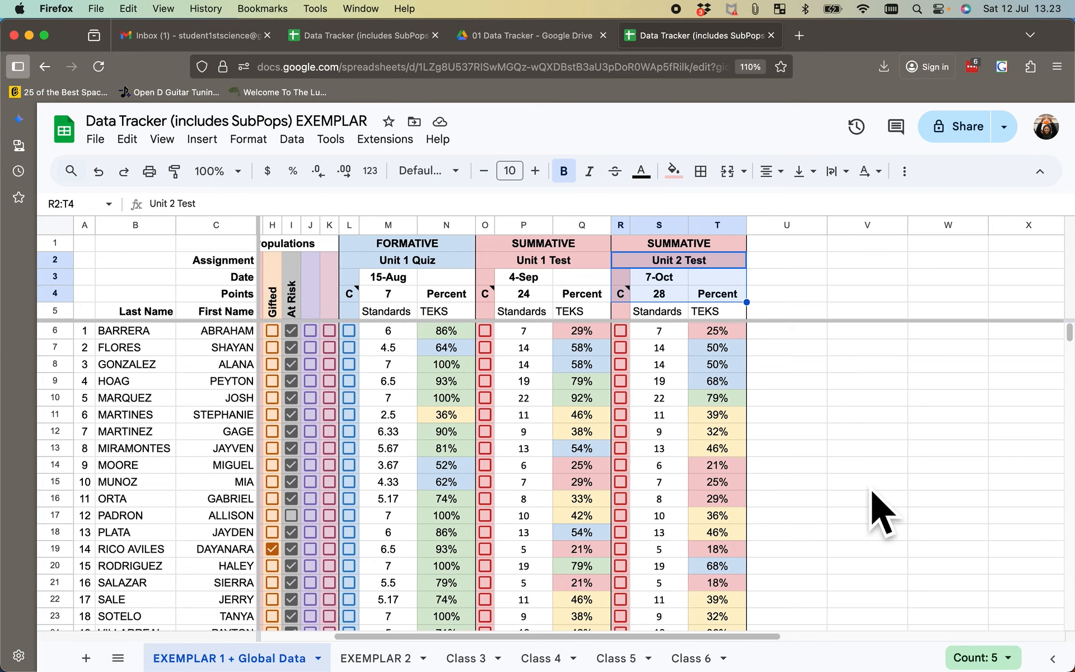
pyautogui.click(868, 482)
pyautogui.hscroll(2, 894, 492)
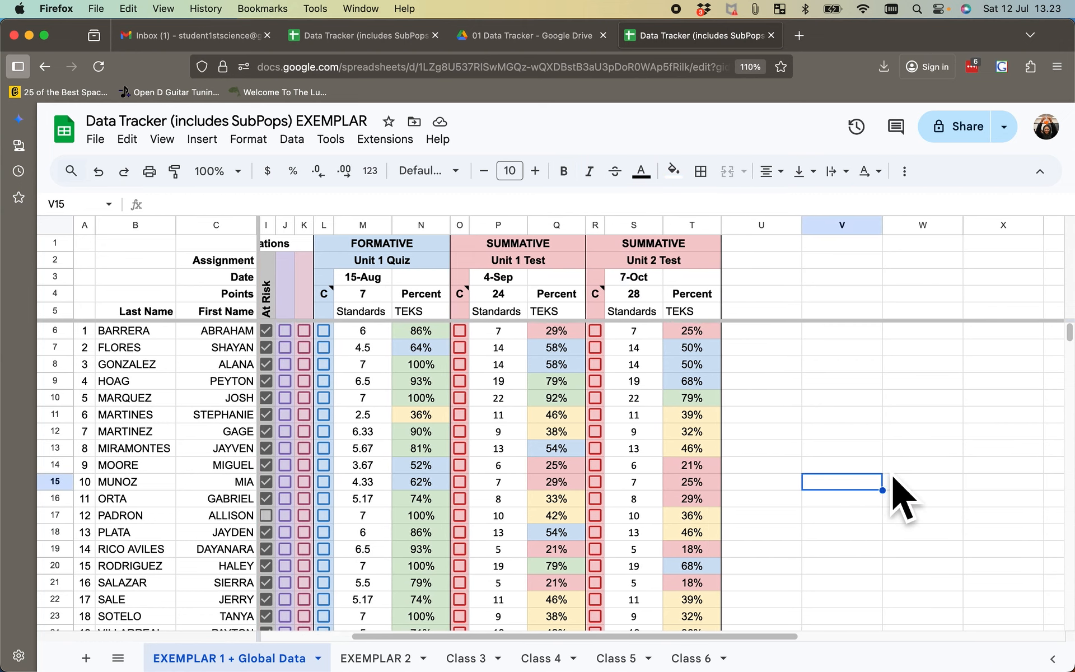
pyautogui.hscroll(3, 830, 422)
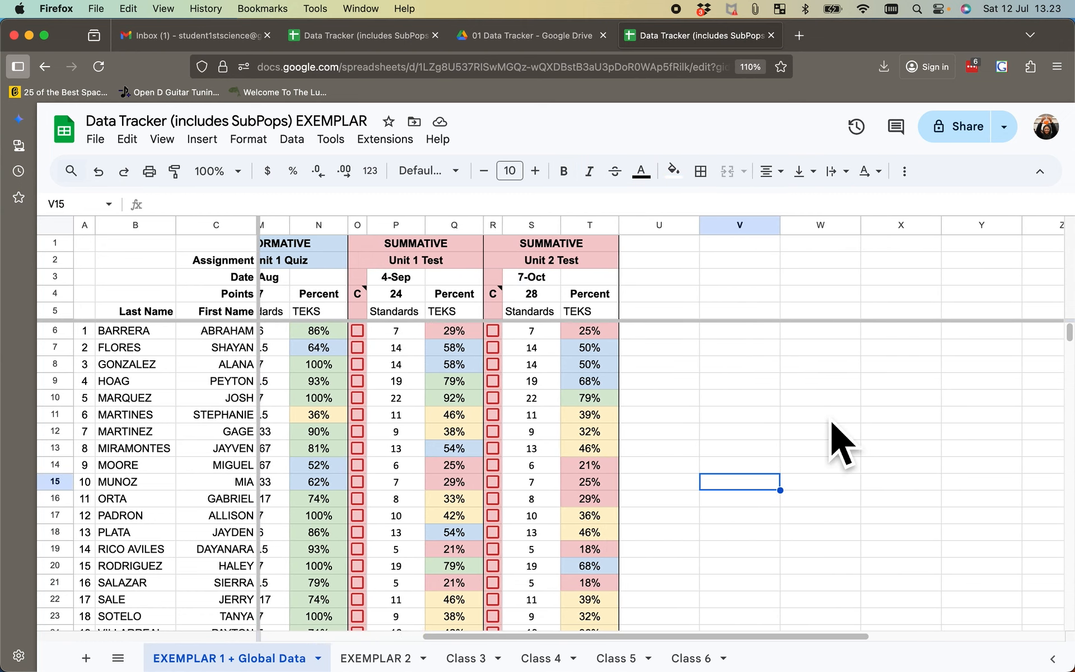
pyautogui.hscroll(-6, 831, 422)
pyautogui.hscroll(6, 840, 440)
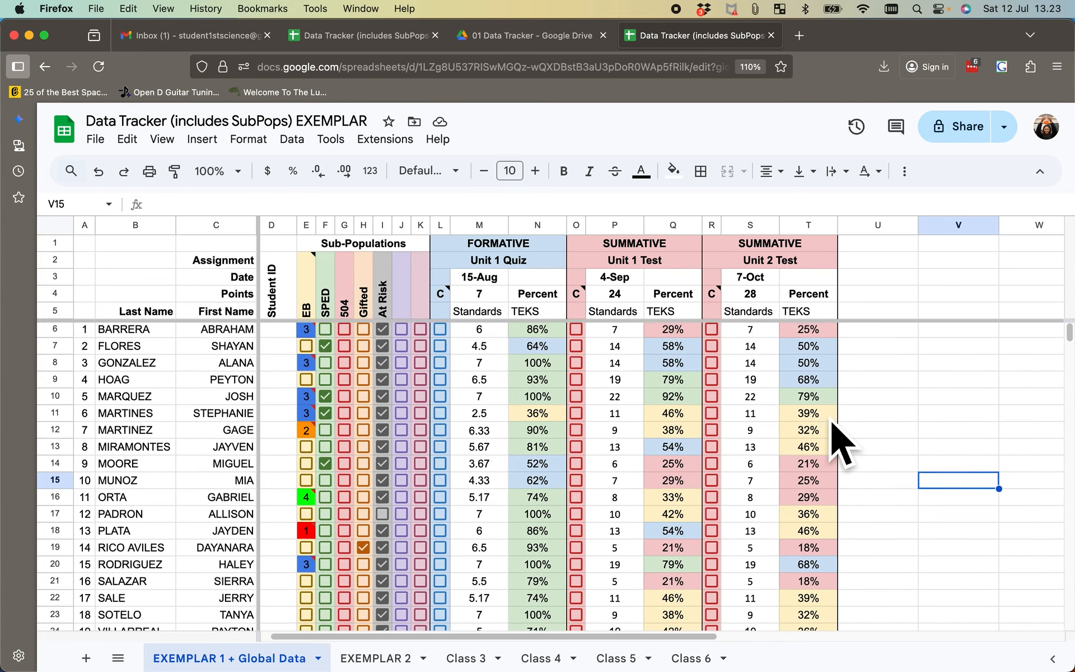
pyautogui.hscroll(1, 840, 442)
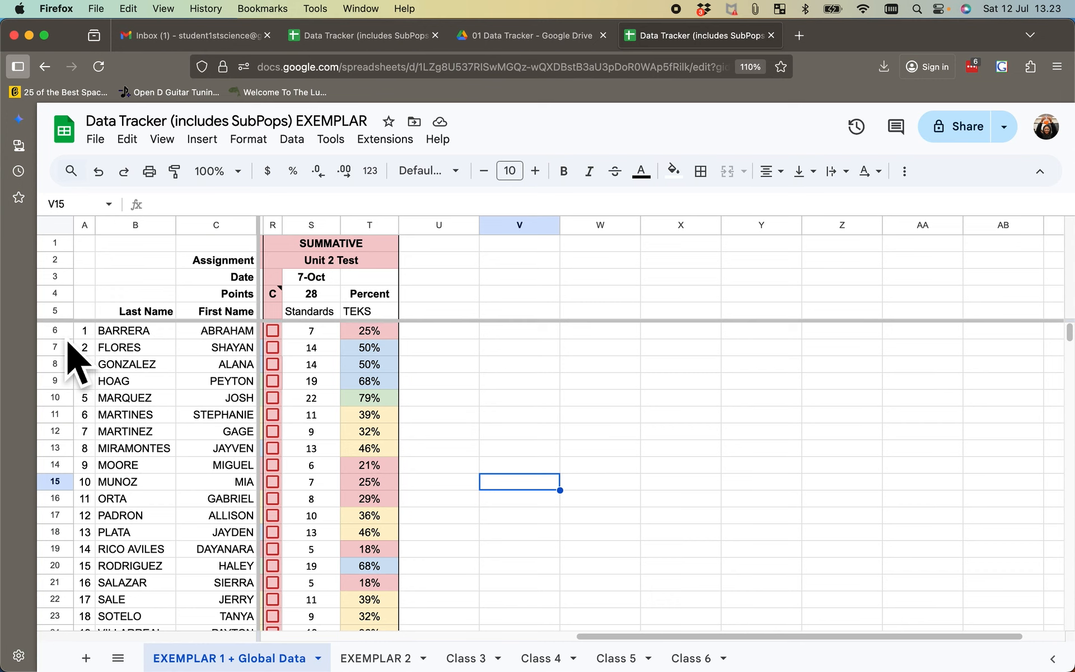
# - Sort student rows 6 to 24 by column T from Z to A, with column B from A to Z as the second sort column
pyautogui.moveTo(68, 337); pyautogui.dragTo(254, 552)
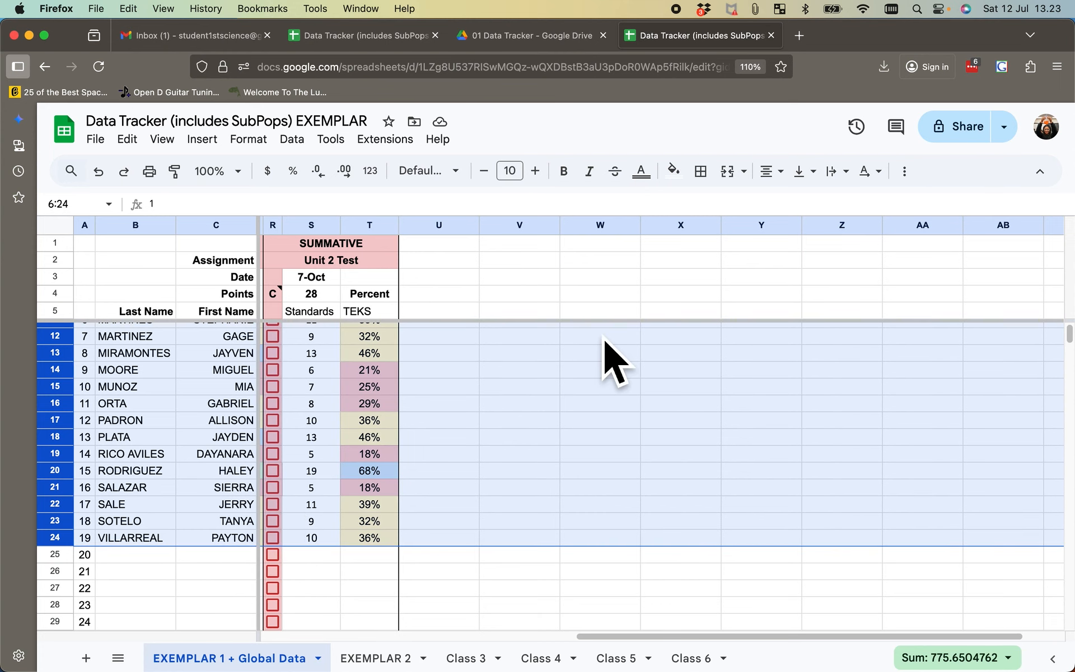
pyautogui.scroll(3, 613, 364)
pyautogui.hscroll(-1, 614, 364)
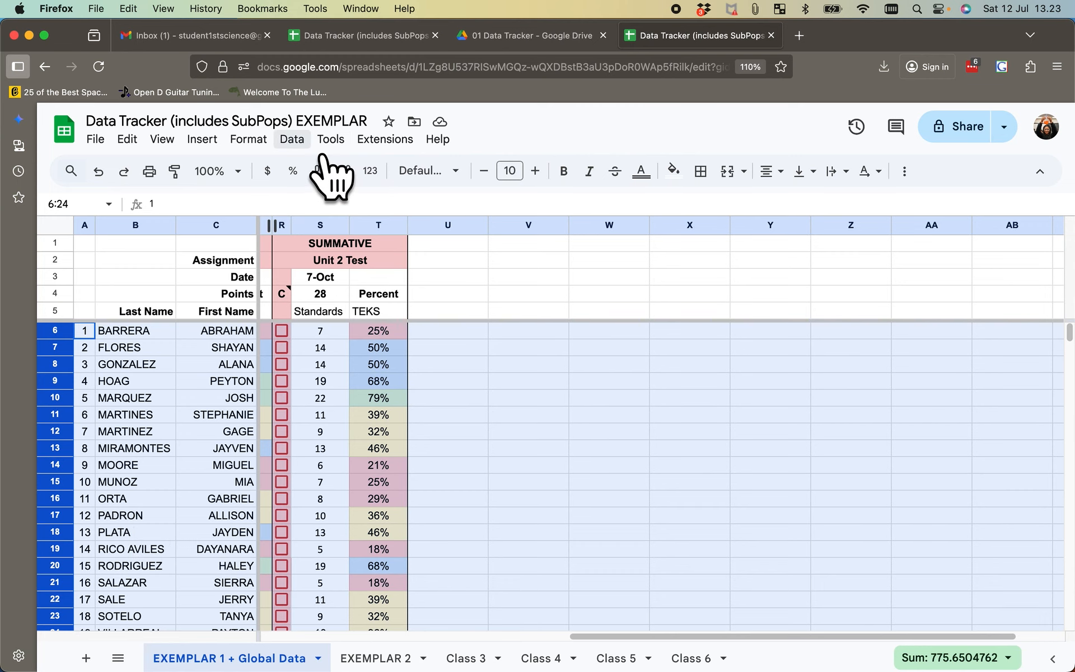
pyautogui.click(303, 141)
pyautogui.moveTo(341, 194)
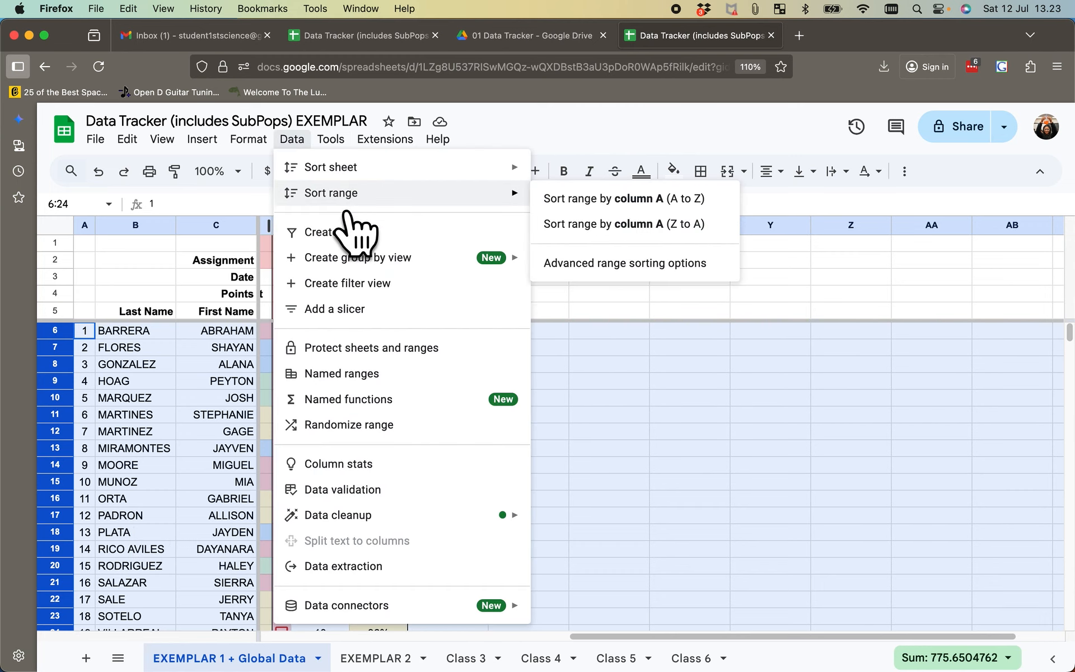
pyautogui.click(605, 280)
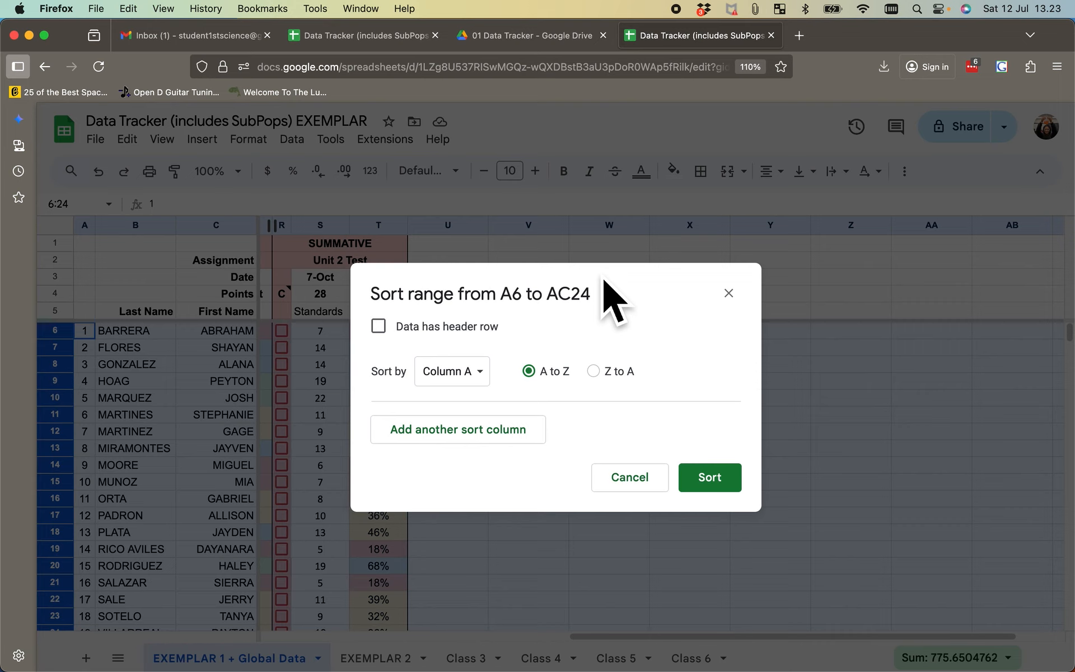
pyautogui.click(493, 369)
pyautogui.scroll(-5, 510, 583)
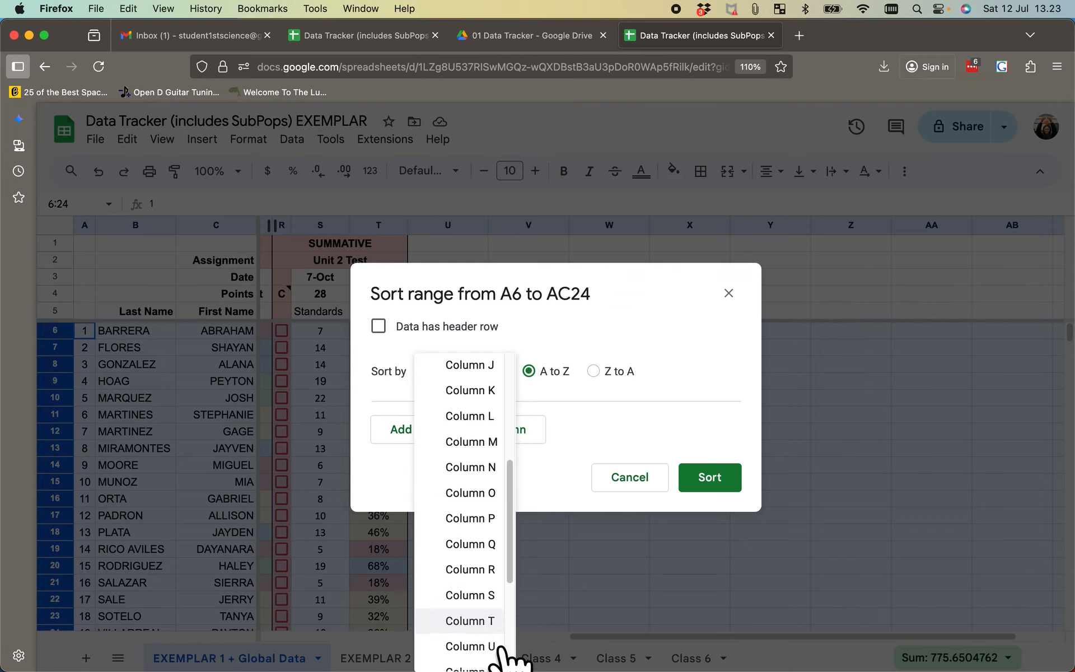
pyautogui.click(485, 624)
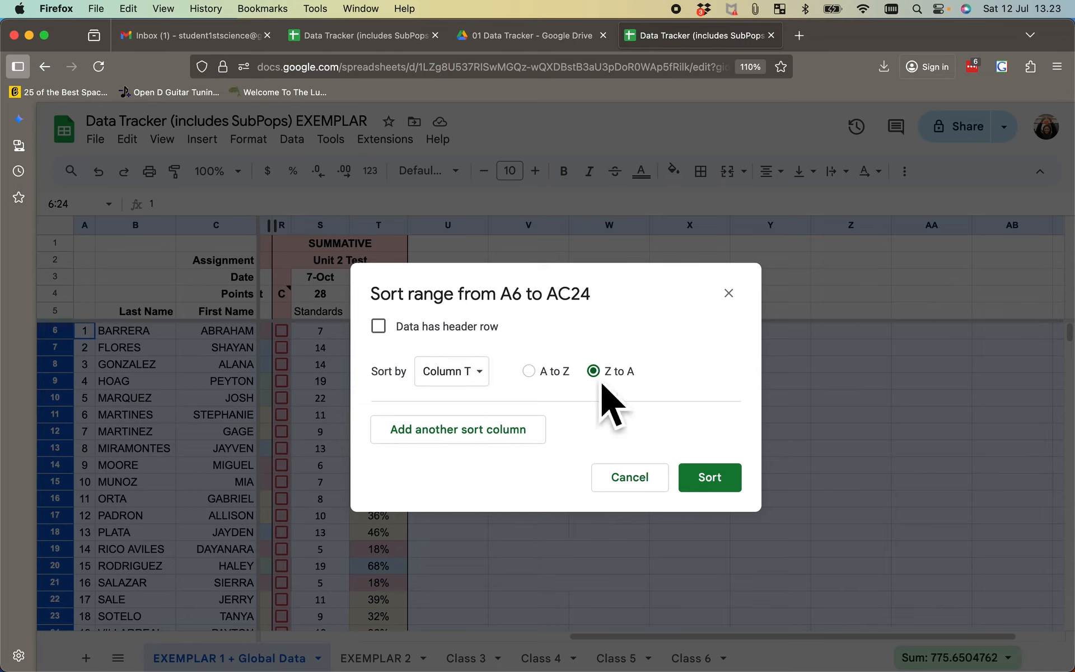
pyautogui.click(524, 438)
pyautogui.click(493, 434)
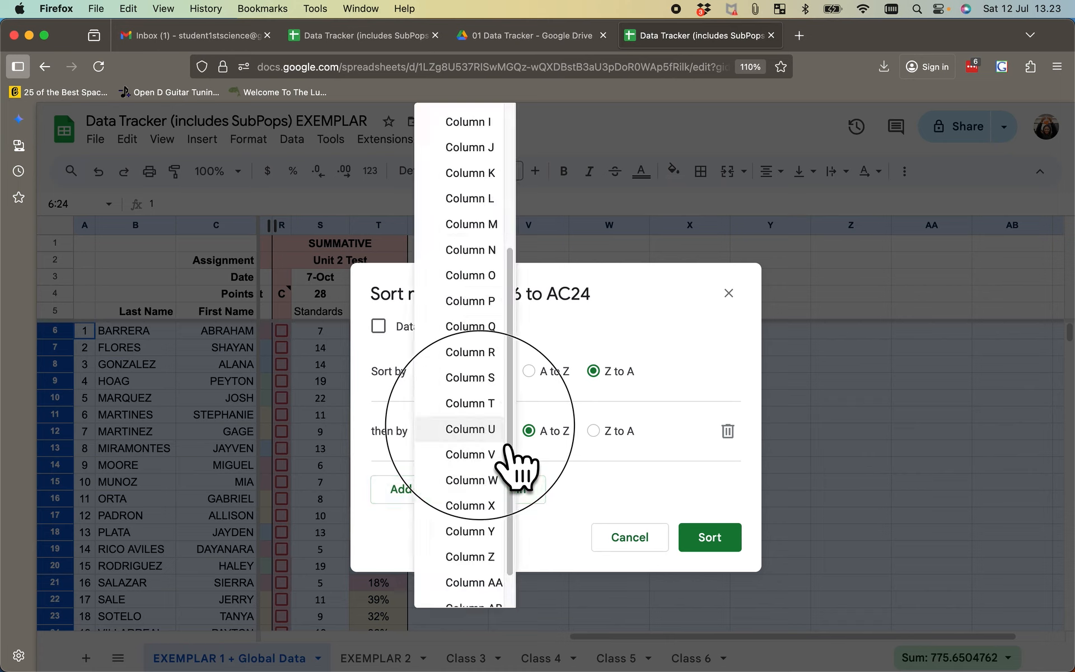
pyautogui.scroll(5, 496, 224)
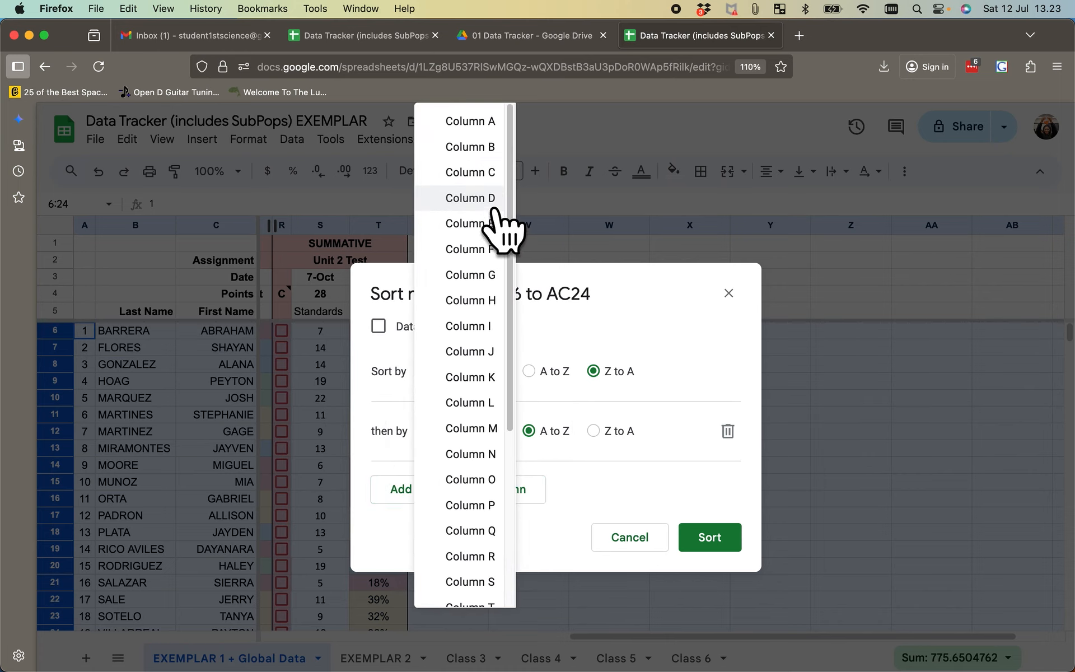
pyautogui.click(484, 154)
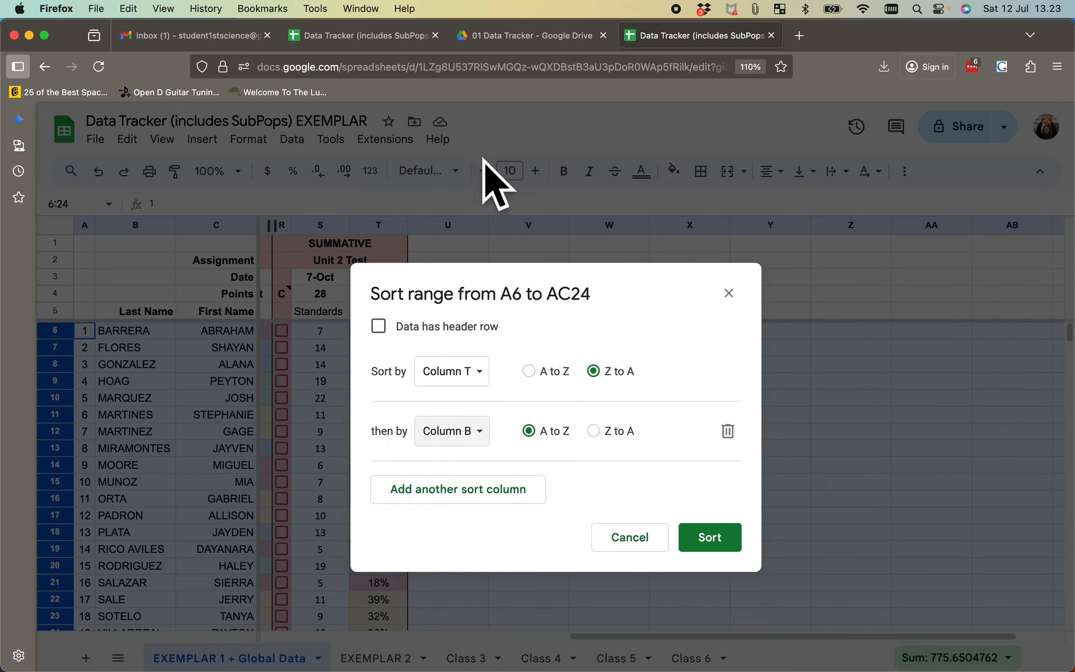
pyautogui.click(715, 545)
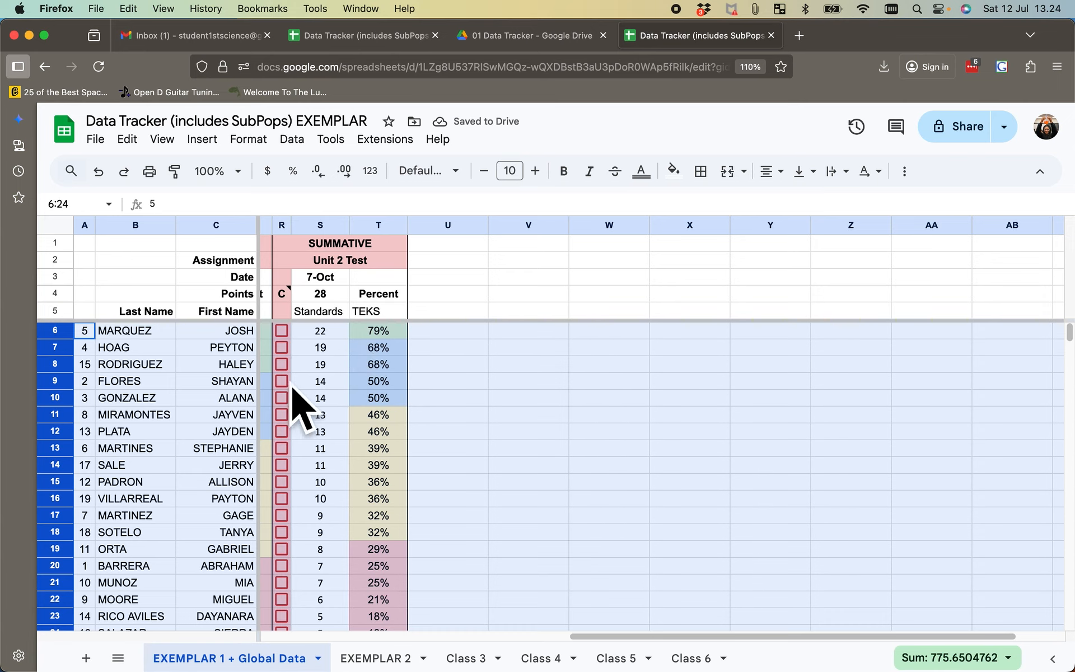
# - Review the sorted student rows across the sub-populations, Unit 1 Quiz, Unit 1 Test and Unit 2 Test results
pyautogui.scroll(-3, 371, 487)
pyautogui.scroll(-2, 368, 477)
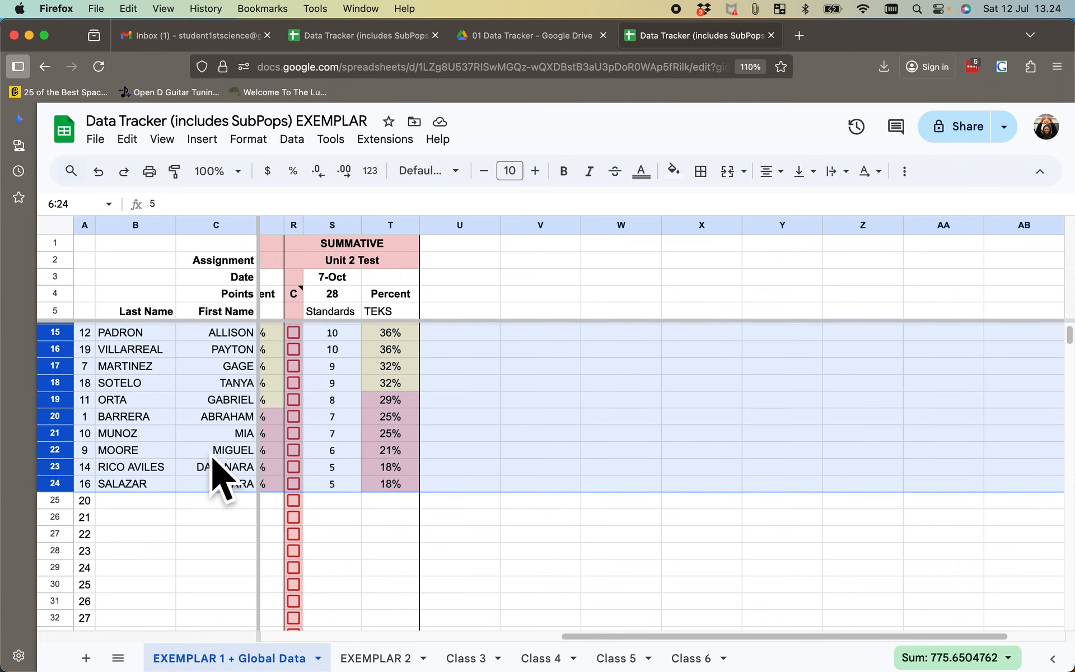
pyautogui.scroll(2, 212, 465)
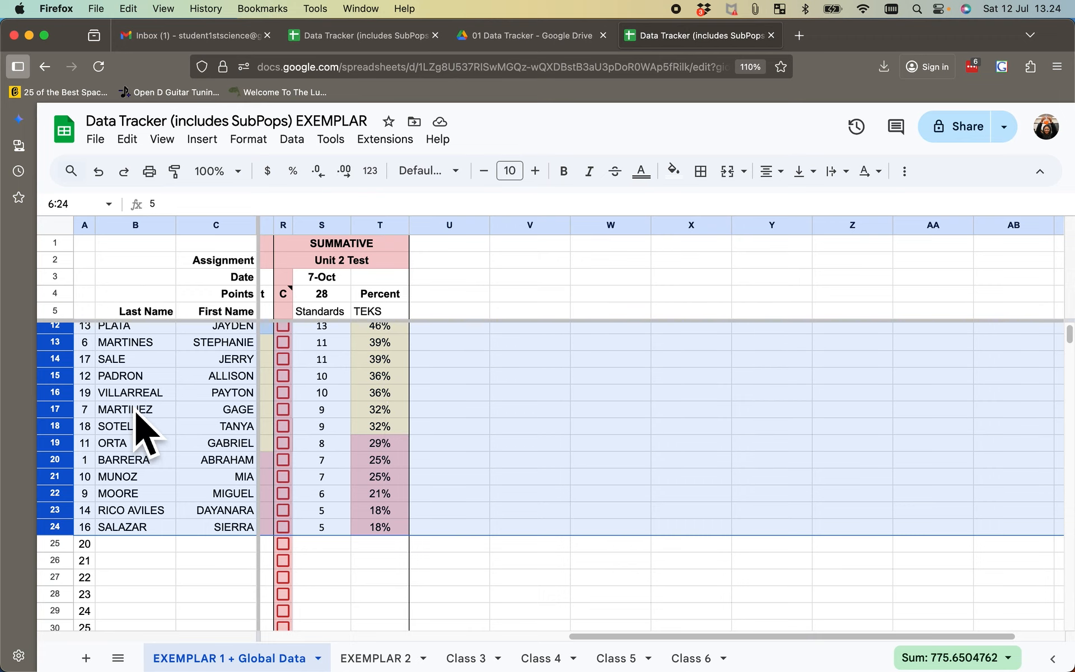
pyautogui.hscroll(-5, 439, 468)
pyautogui.scroll(1, 439, 468)
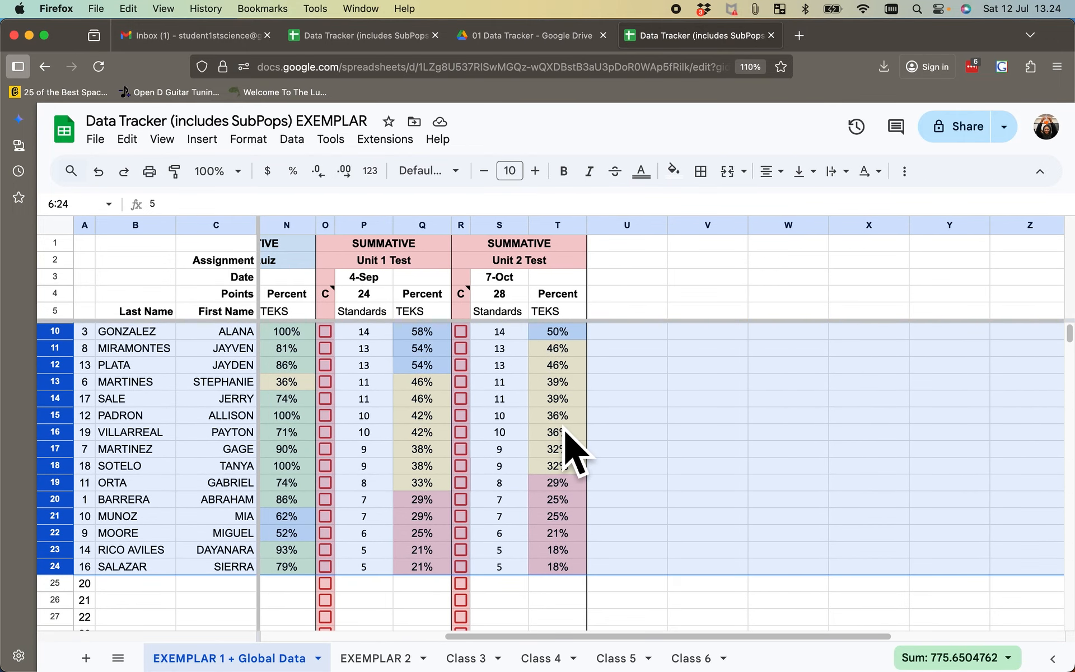
pyautogui.scroll(2, 348, 397)
pyautogui.hscroll(-6, 336, 403)
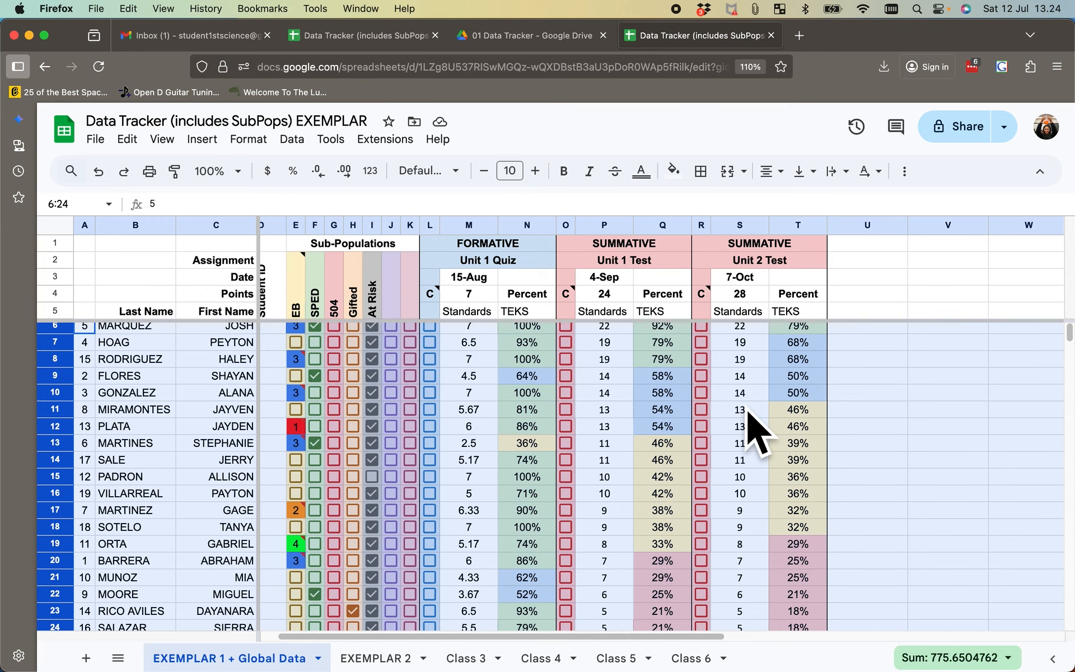
pyautogui.hscroll(4, 753, 429)
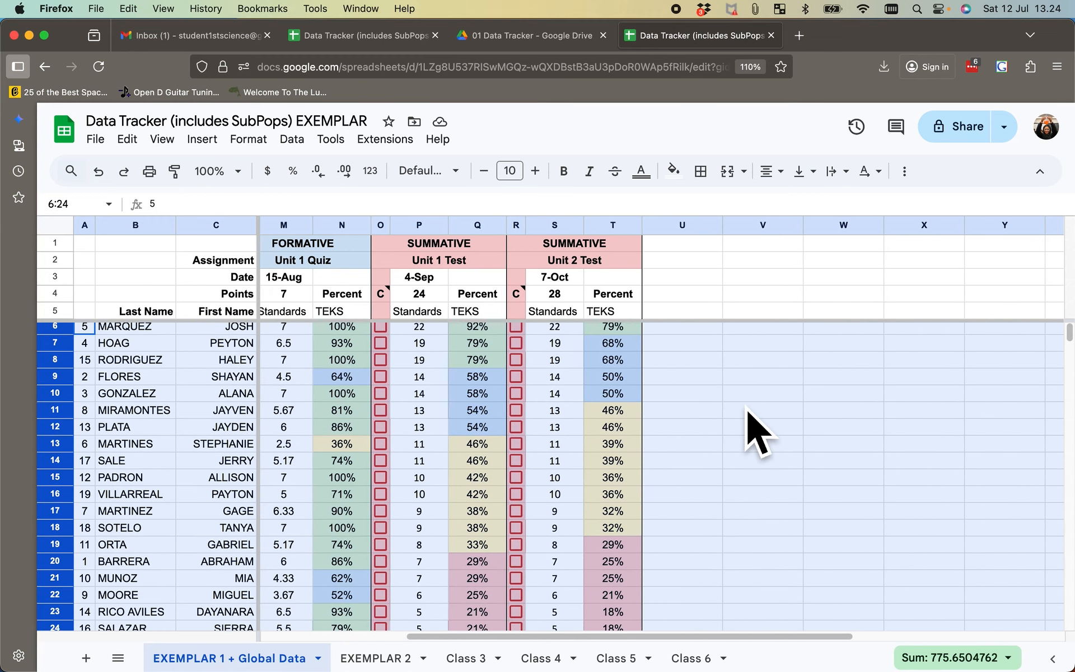
pyautogui.hscroll(5, 754, 428)
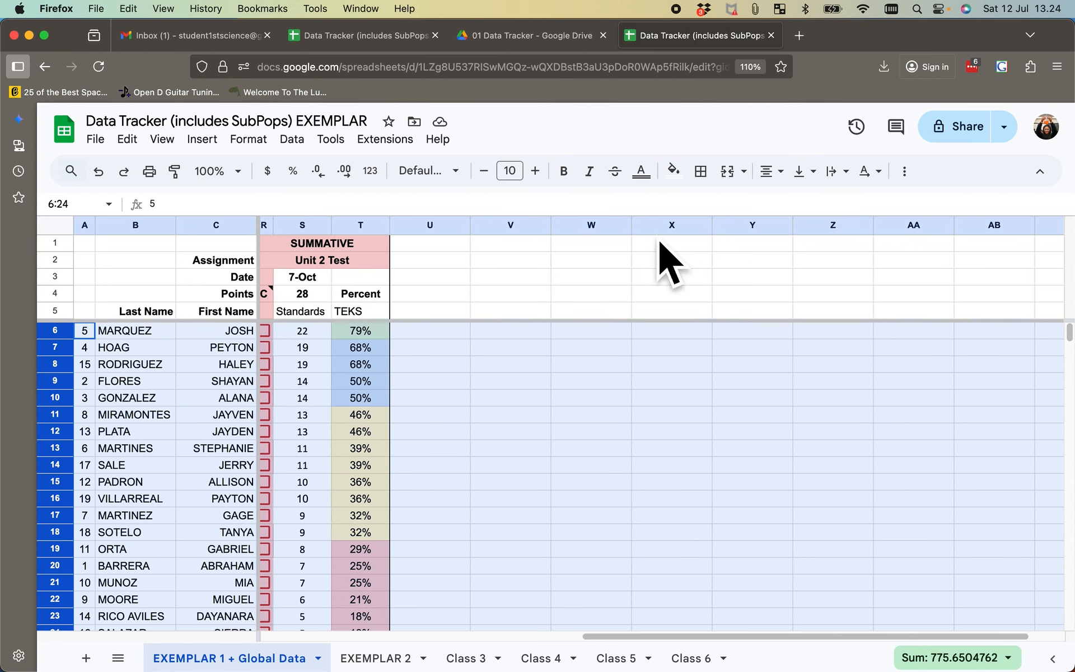
# - Sort student rows 6 to 24 by last name in column B from A to Z using the advanced range sorting options
pyautogui.click(296, 140)
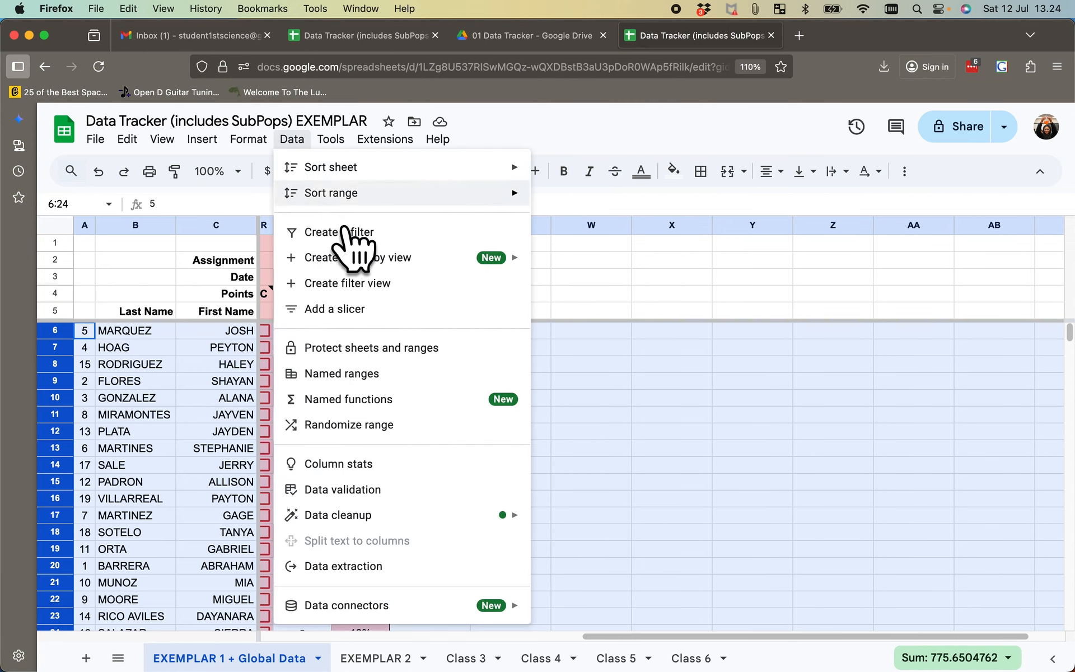
pyautogui.moveTo(345, 192)
pyautogui.click(619, 265)
pyautogui.click(486, 374)
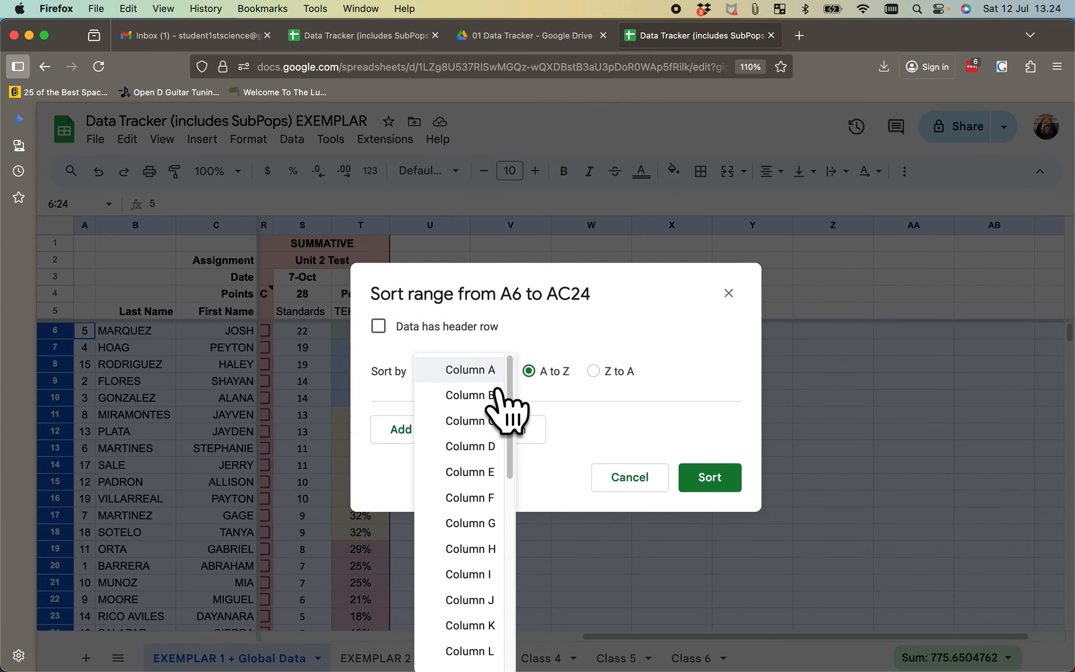
pyautogui.click(496, 405)
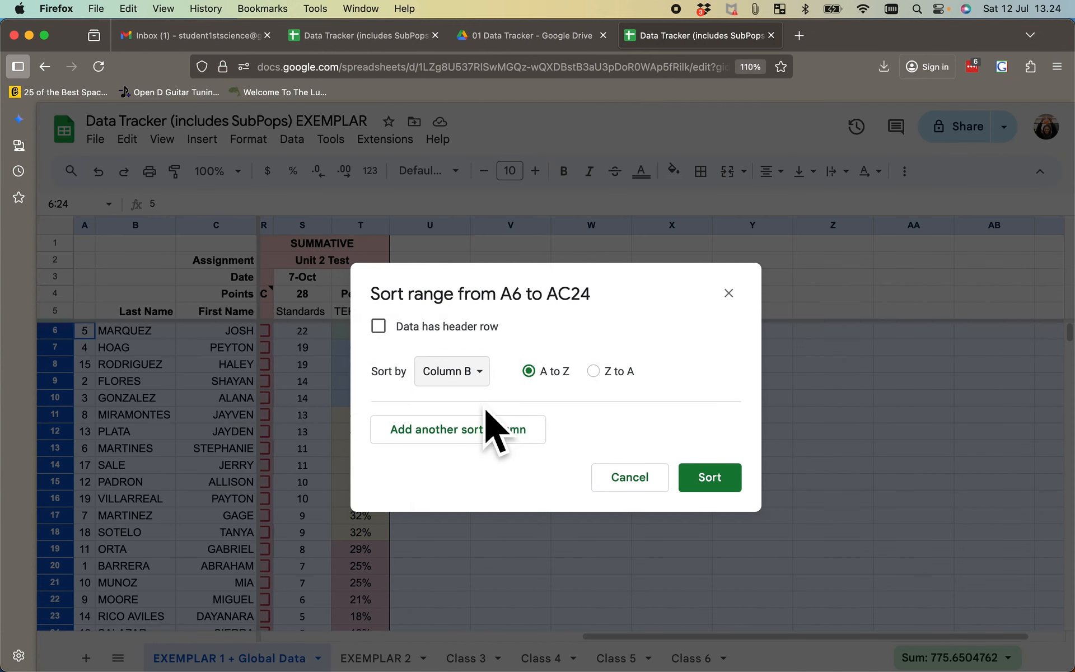
pyautogui.click(735, 499)
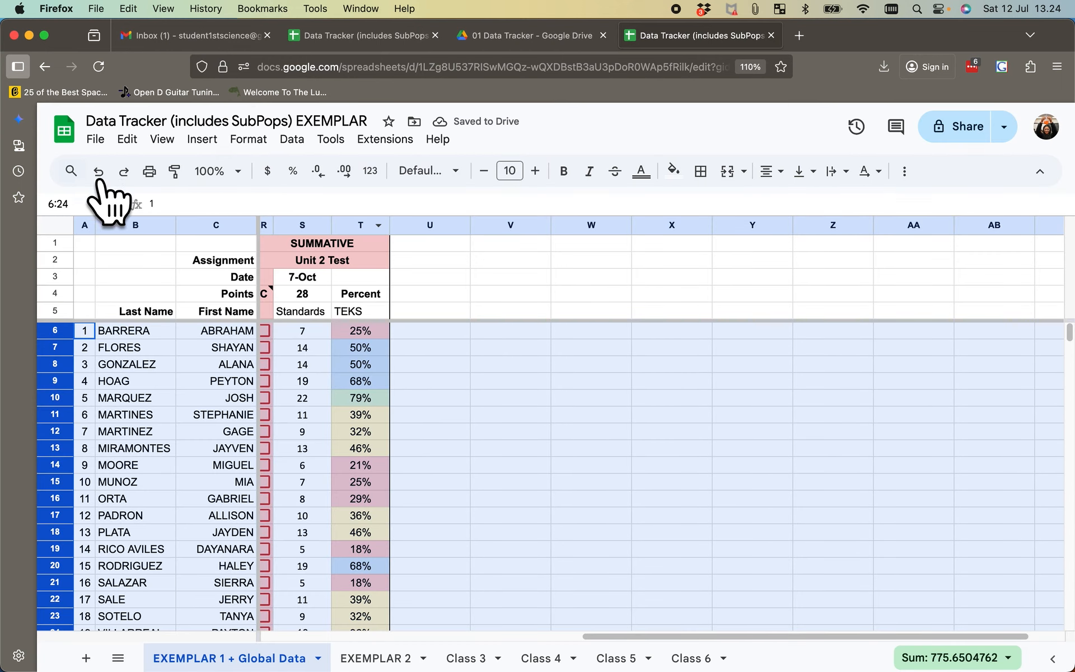
# - Undo the last-name sort and the Unit 2 Test percent sort of the student rows
pyautogui.click(99, 171)
pyautogui.hscroll(-5, 456, 361)
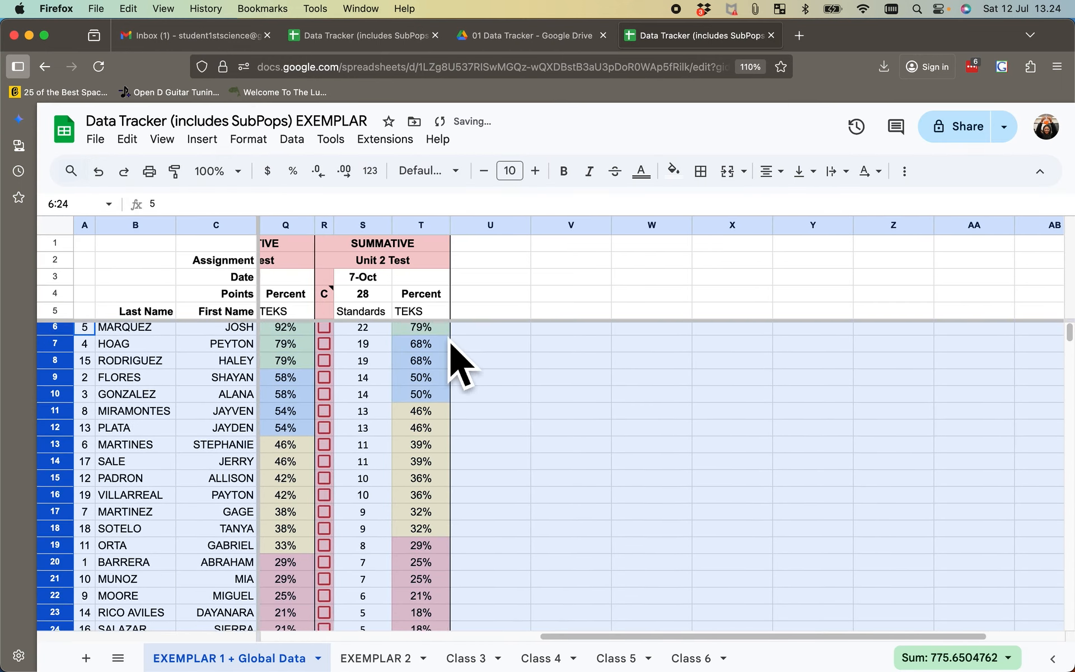
pyautogui.hscroll(3, 663, 403)
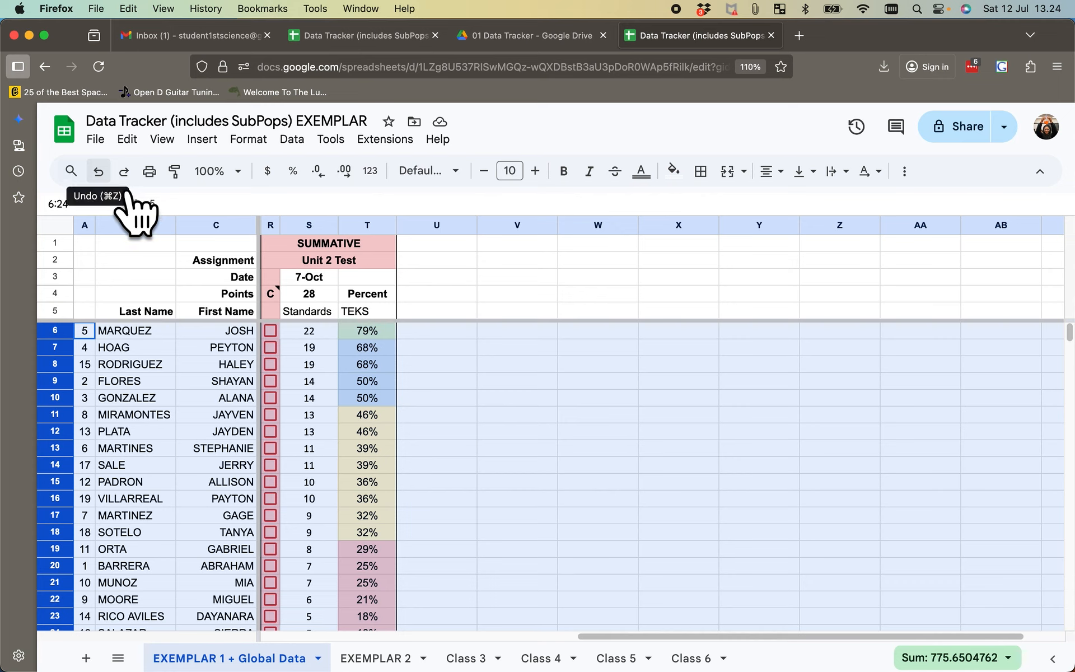
pyautogui.click(100, 172)
pyautogui.hscroll(-1, 610, 521)
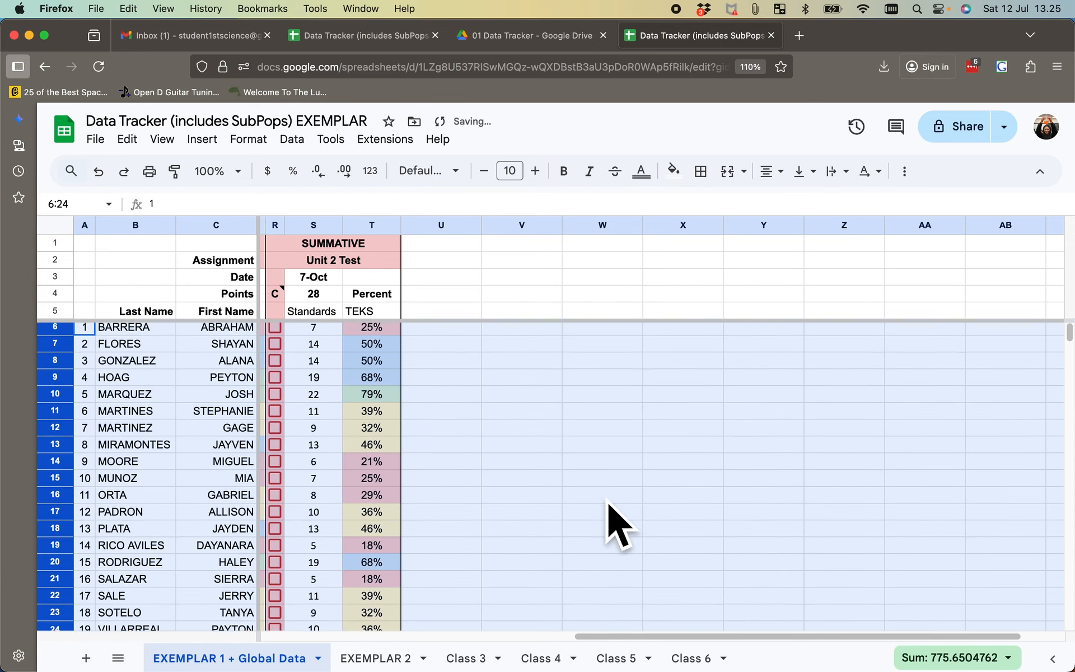
# - Look over the CLASS, GLOBAL and EB-ALL totals below the roster for the quiz and both unit tests
pyautogui.scroll(-2, 611, 520)
pyautogui.scroll(-8, 610, 521)
pyautogui.hscroll(-1, 610, 521)
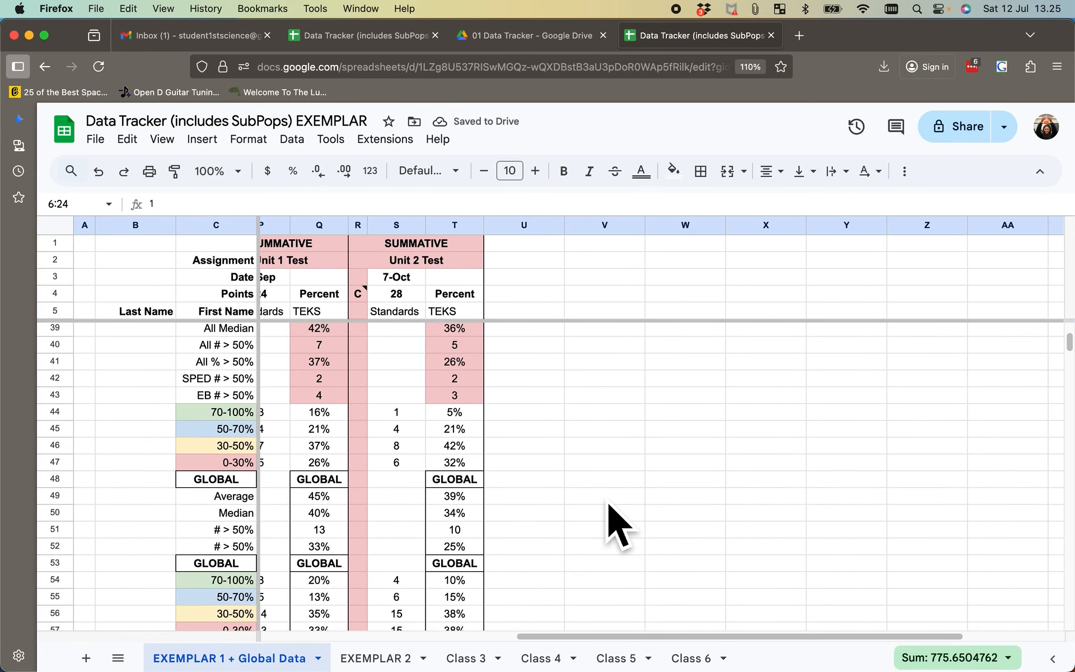
pyautogui.hscroll(-3, 607, 501)
pyautogui.scroll(-8, 608, 501)
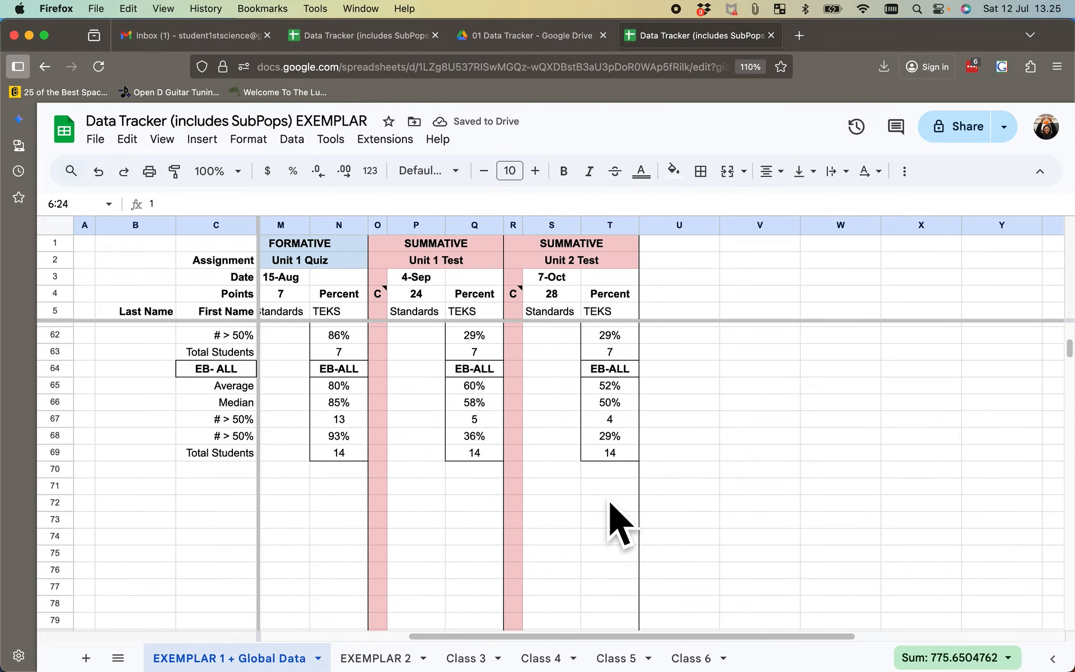
pyautogui.hscroll(1, 621, 524)
pyautogui.scroll(5, 620, 524)
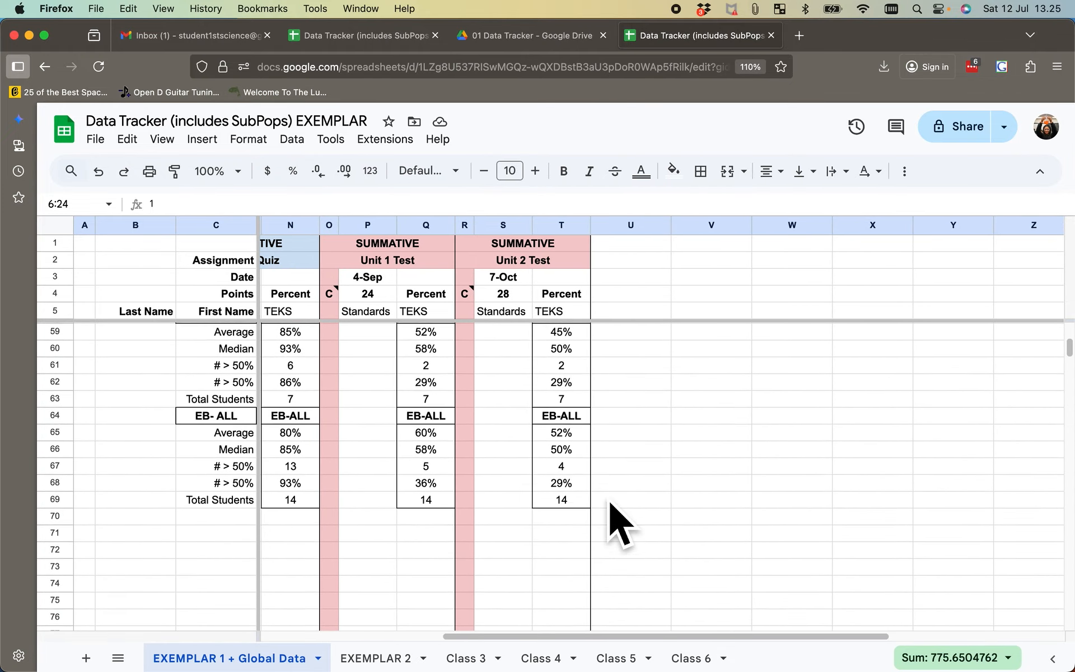
# - Return to the student roster, deselect the rows by selecting cell U7, and view the sub-populations beside the assignment results
pyautogui.scroll(10, 620, 524)
pyautogui.hscroll(-1, 620, 524)
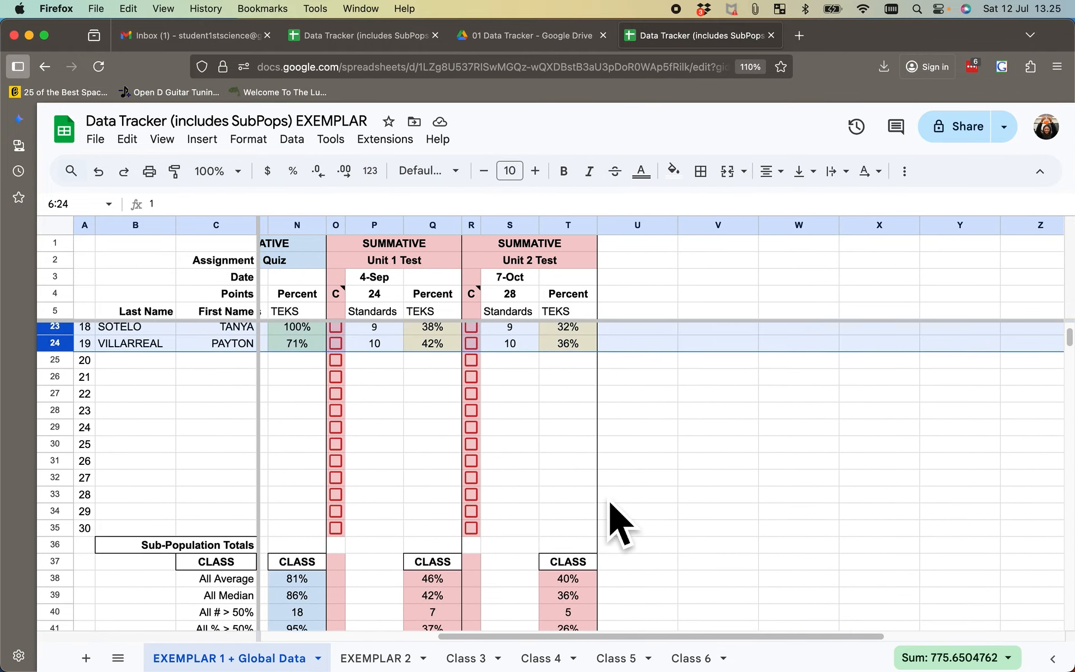
pyautogui.hscroll(-1, 620, 523)
pyautogui.scroll(5, 621, 524)
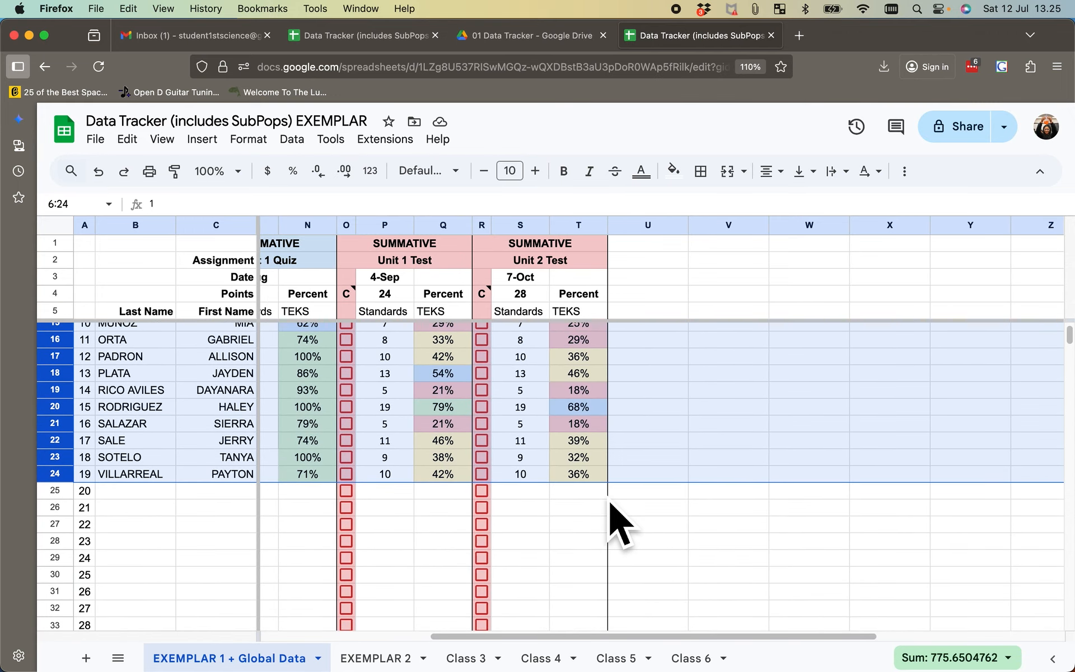
pyautogui.click(661, 350)
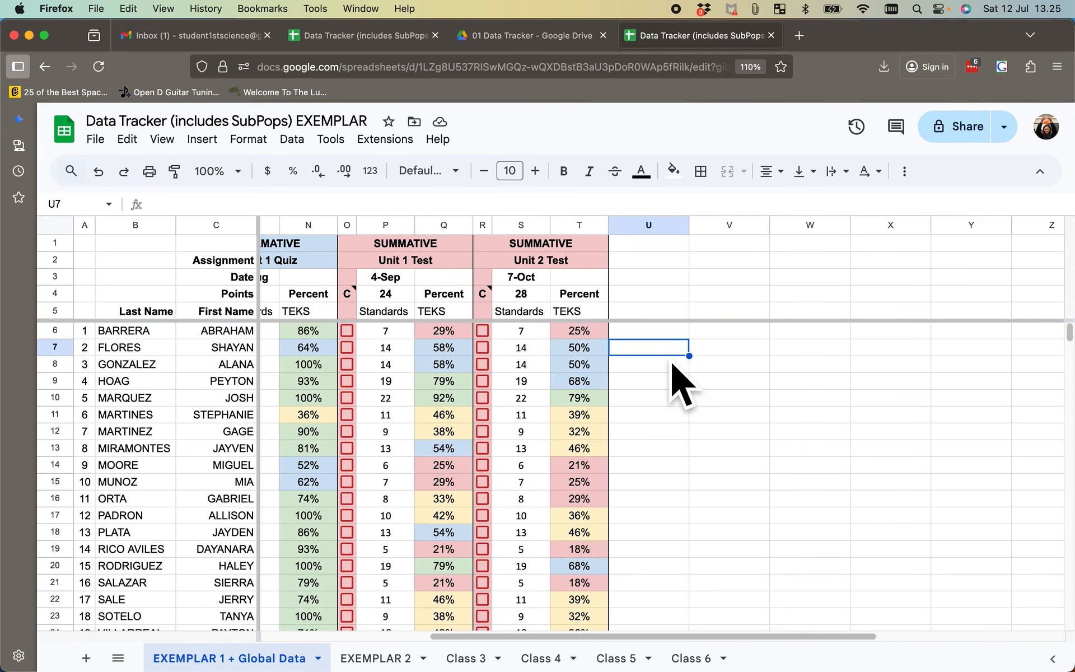
pyautogui.hscroll(-5, 403, 459)
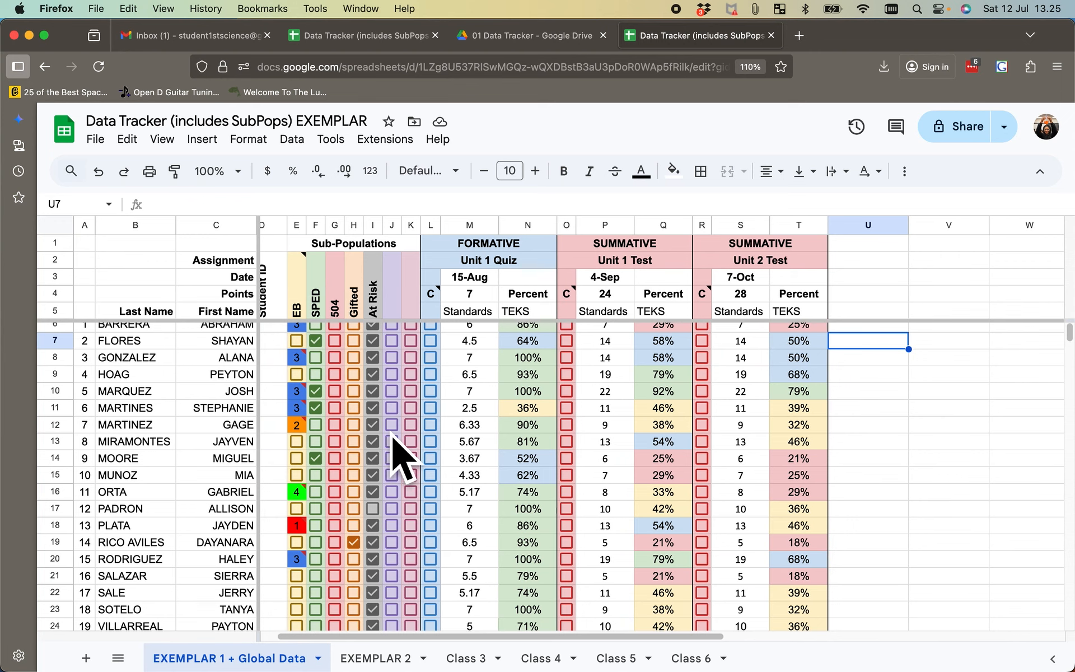